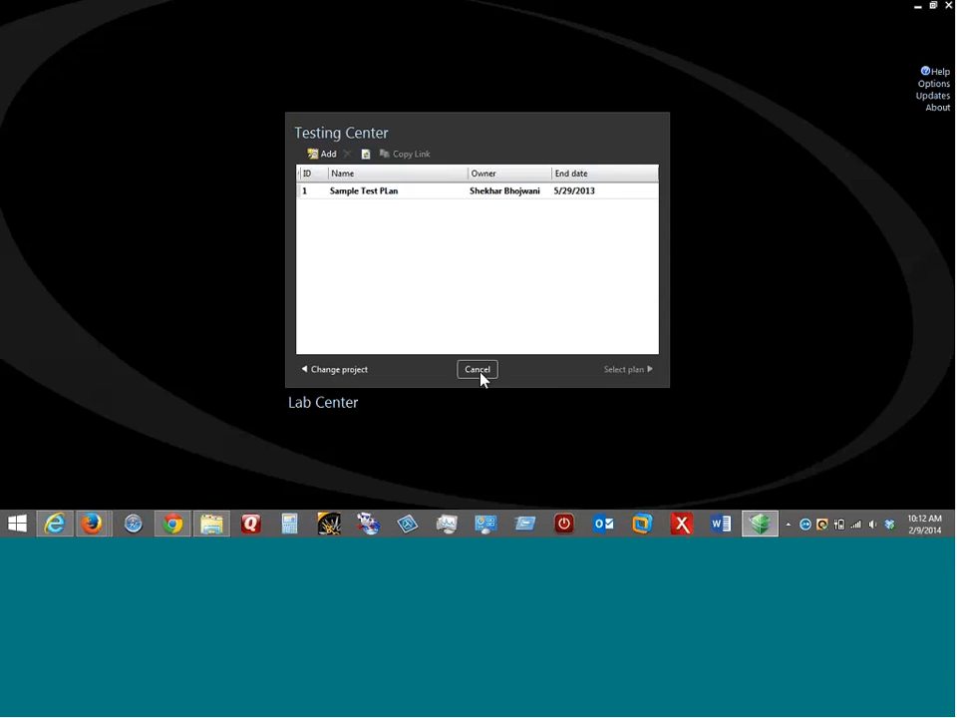
- Dismiss the plan picker and connect to the Test Project team project
left_click(480, 376)
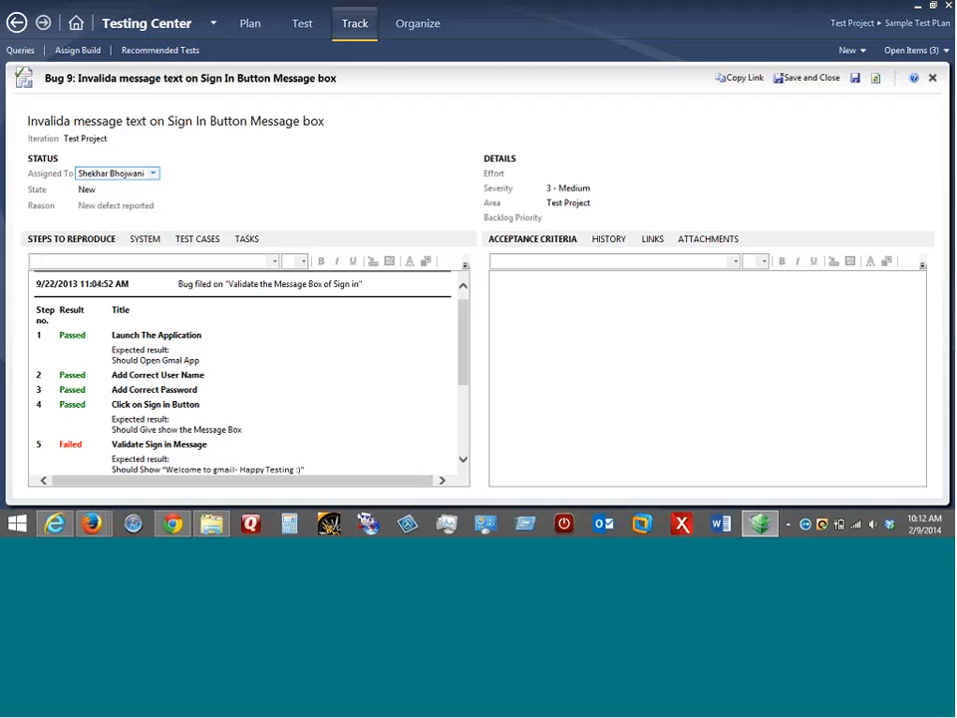
left_click(76, 24)
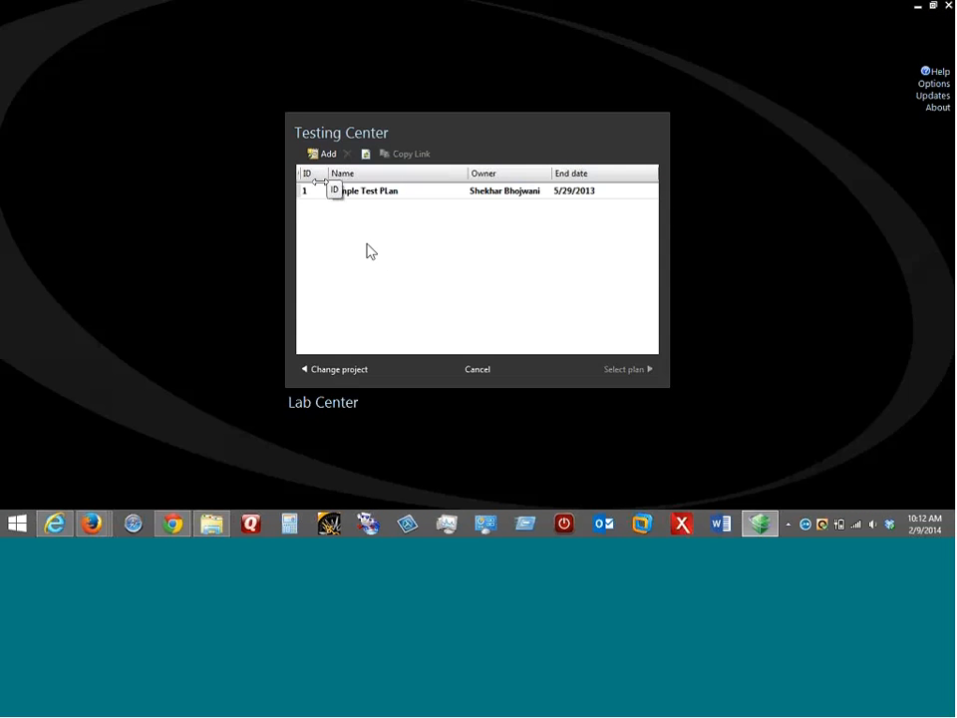
left_click(339, 370)
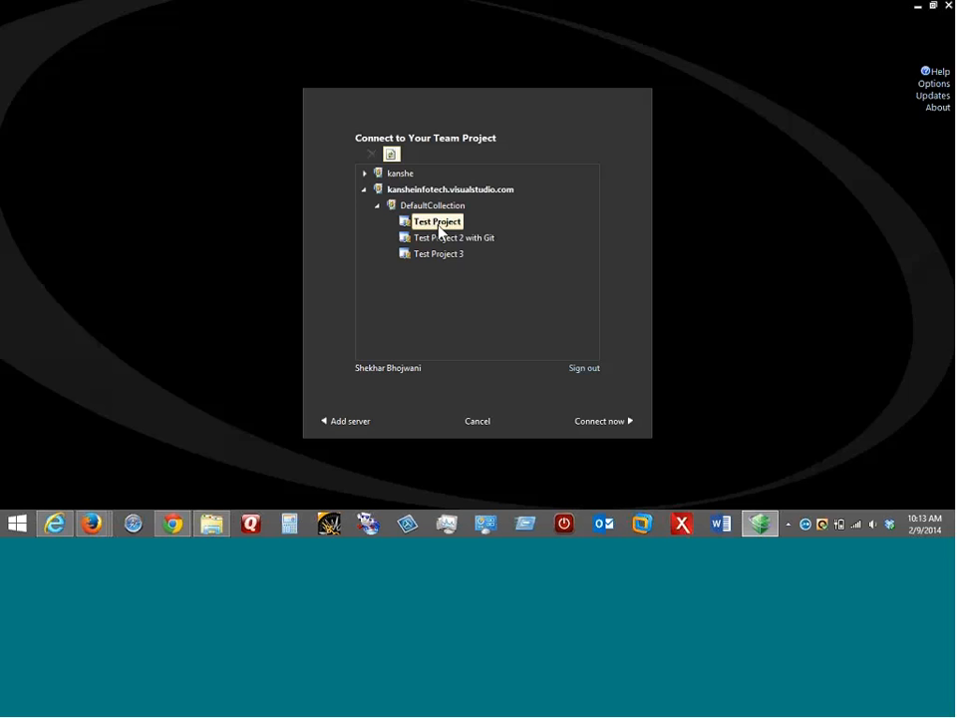
left_click(596, 422)
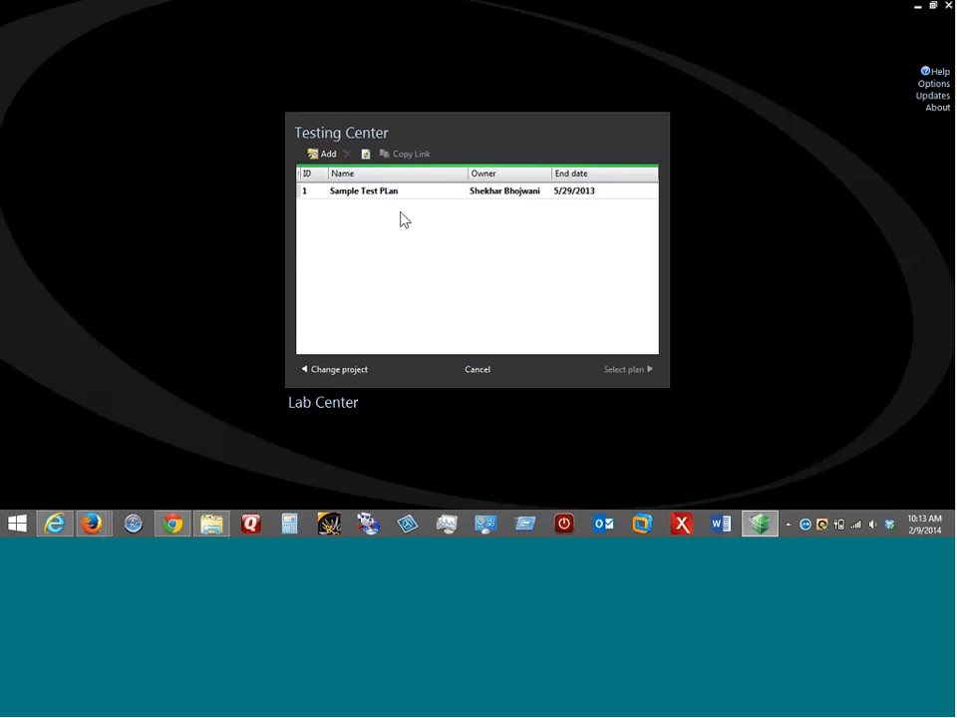
- Open Sample Test PLan and show the test cases of the 5: Gmail Login suite
left_click(413, 190)
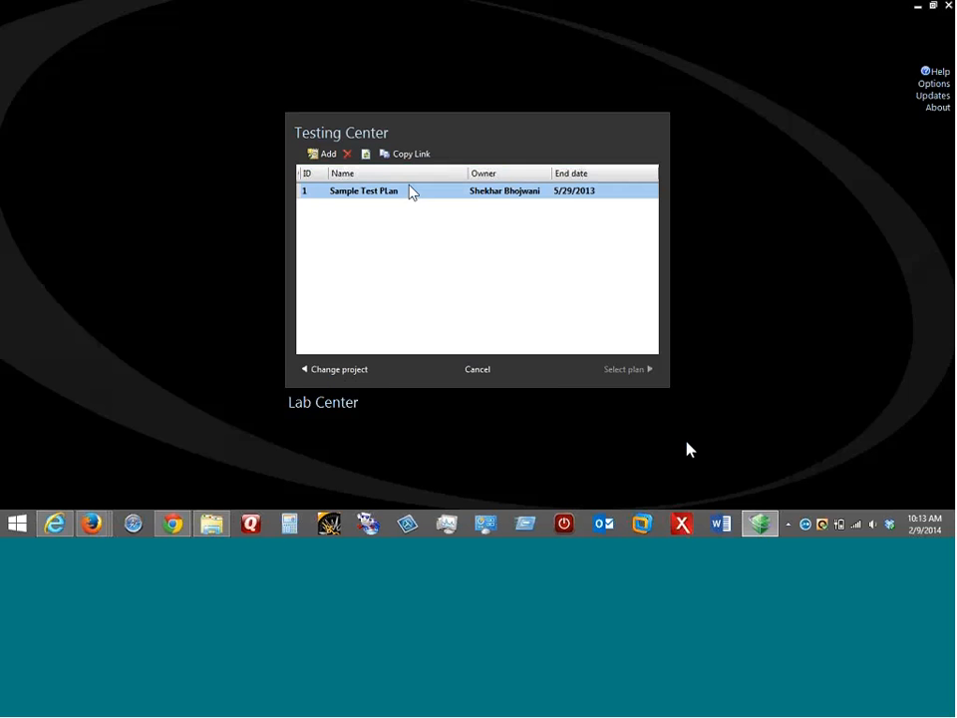
left_click(618, 371)
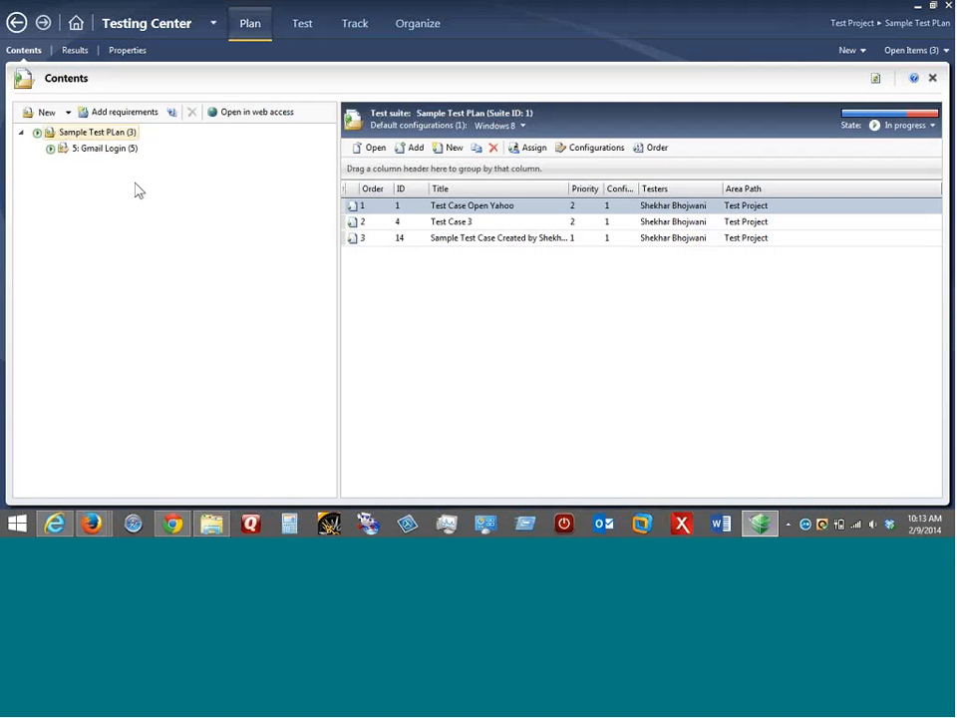
left_click(52, 151)
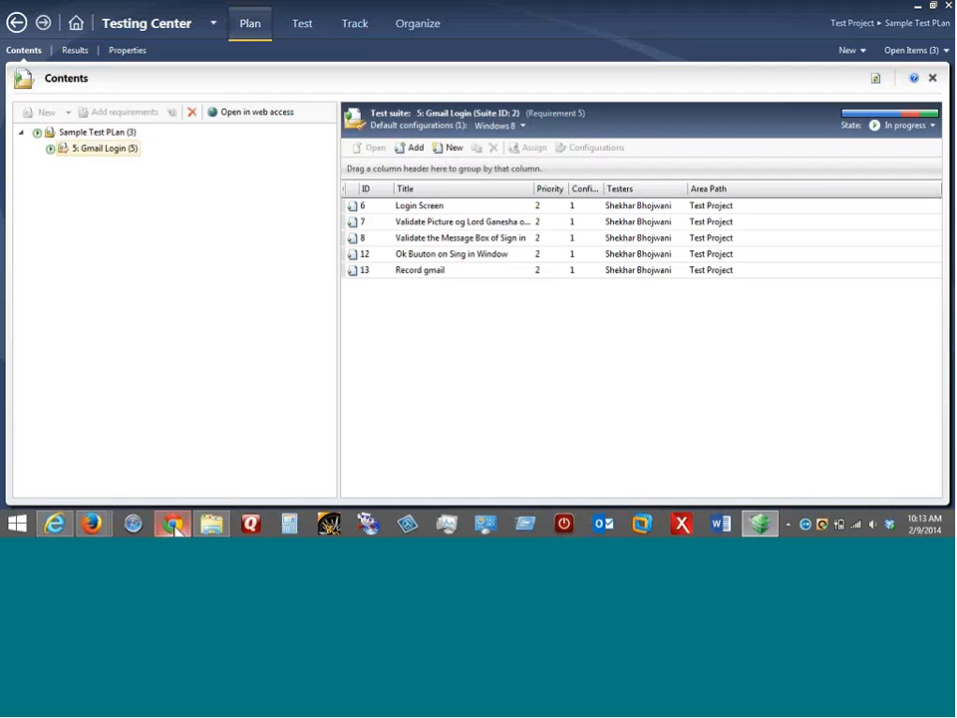
mouse_move(175, 529)
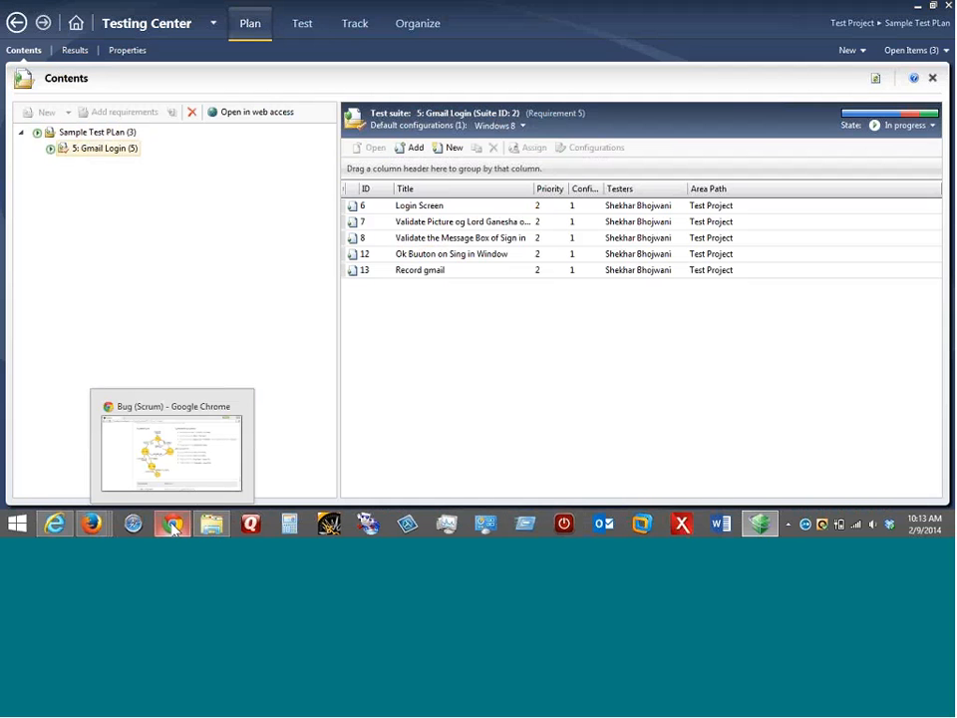
- Bring up the Chrome Bug (Scrum) page, scroll to its top, then go back to Scrum Process Template
left_click(173, 529)
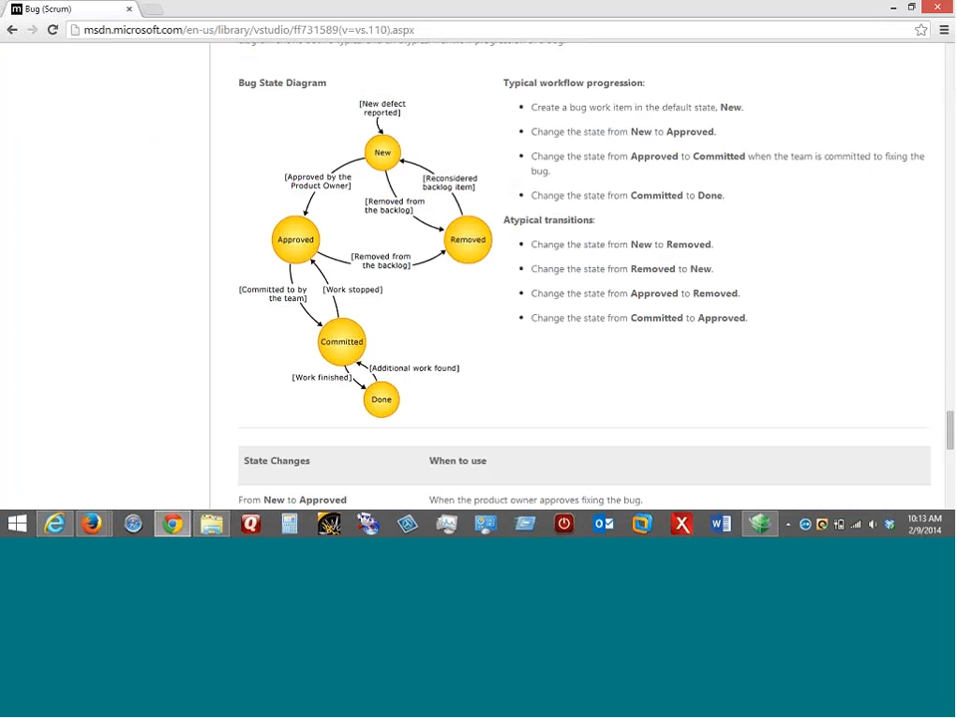
left_click_drag(950, 435, 847, 47)
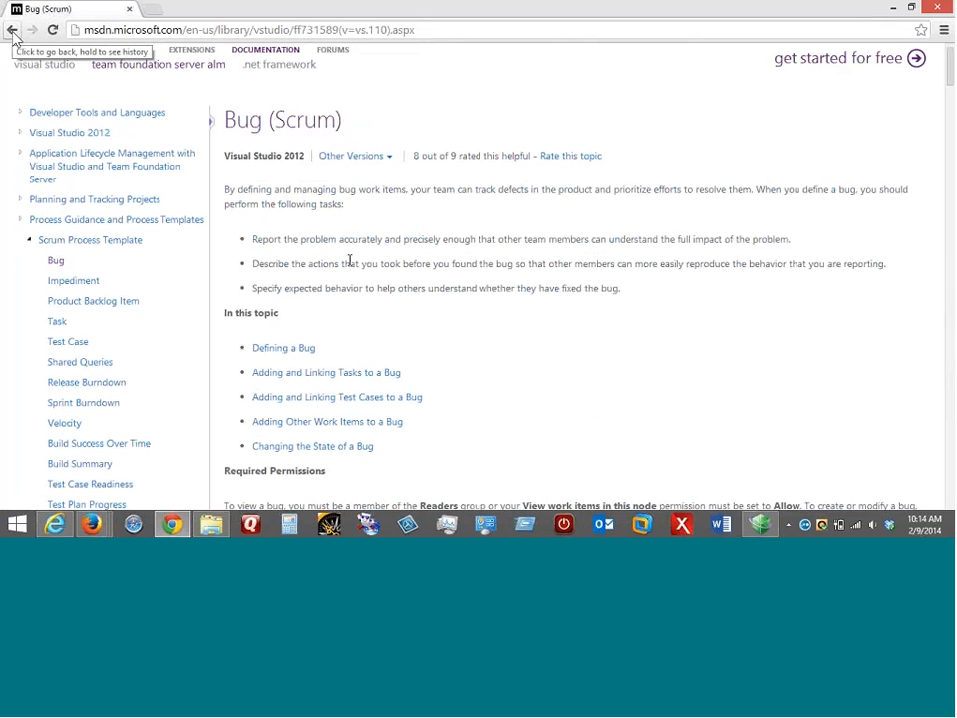
left_click(116, 243)
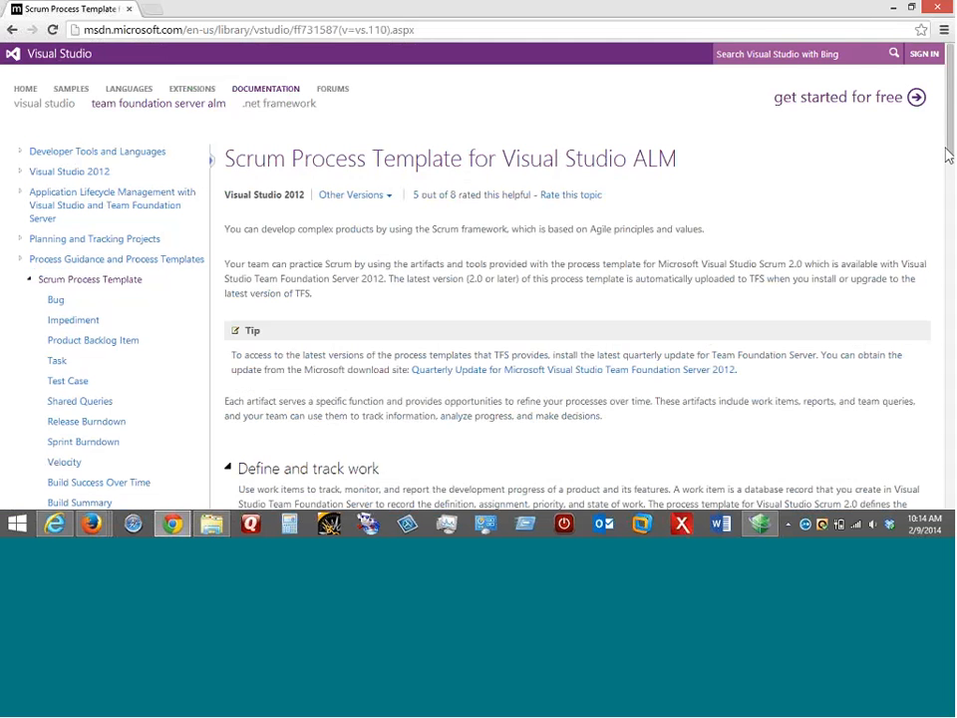
scroll(579, 295, "down", 4)
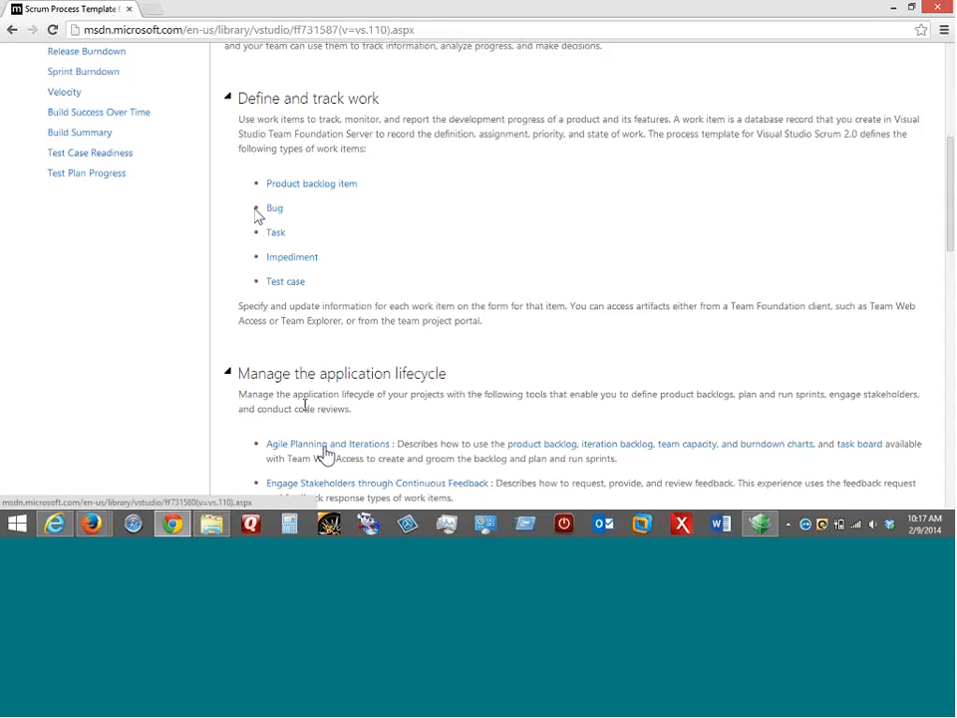
- Back in Chrome, open the Test Case (Scrum) page, then follow its link to the Test Case topic
left_click(759, 524)
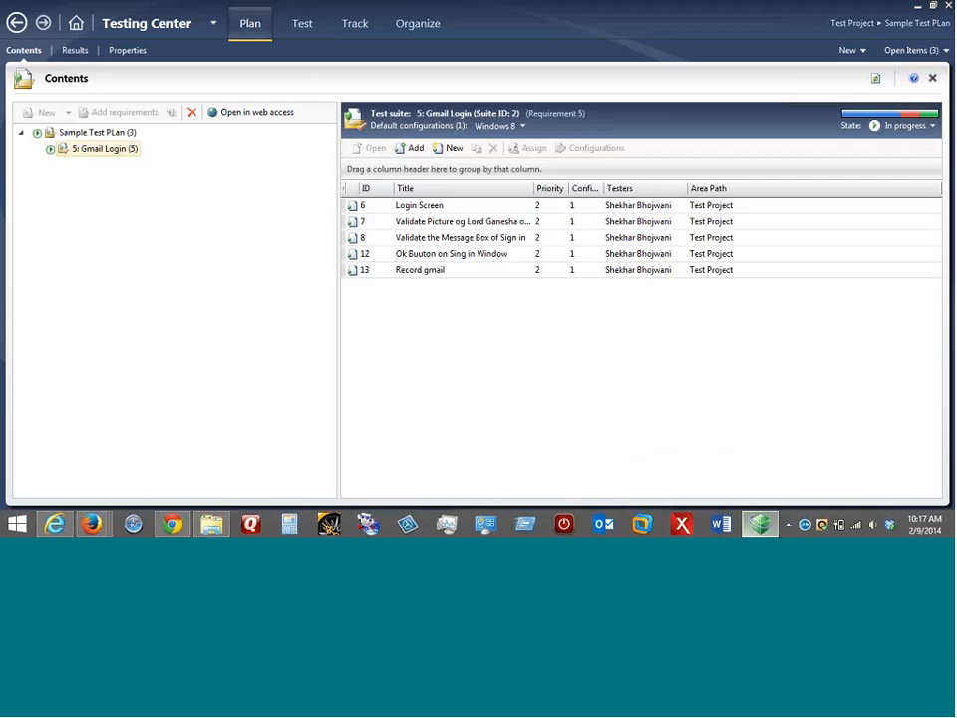
key("alt+Tab")
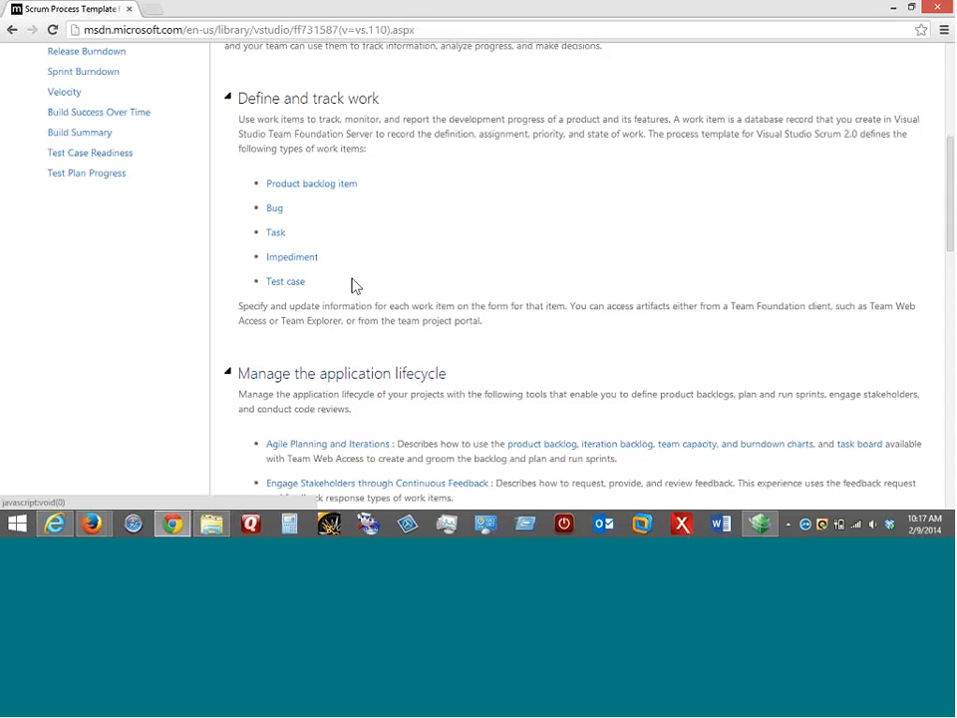
left_click(285, 288)
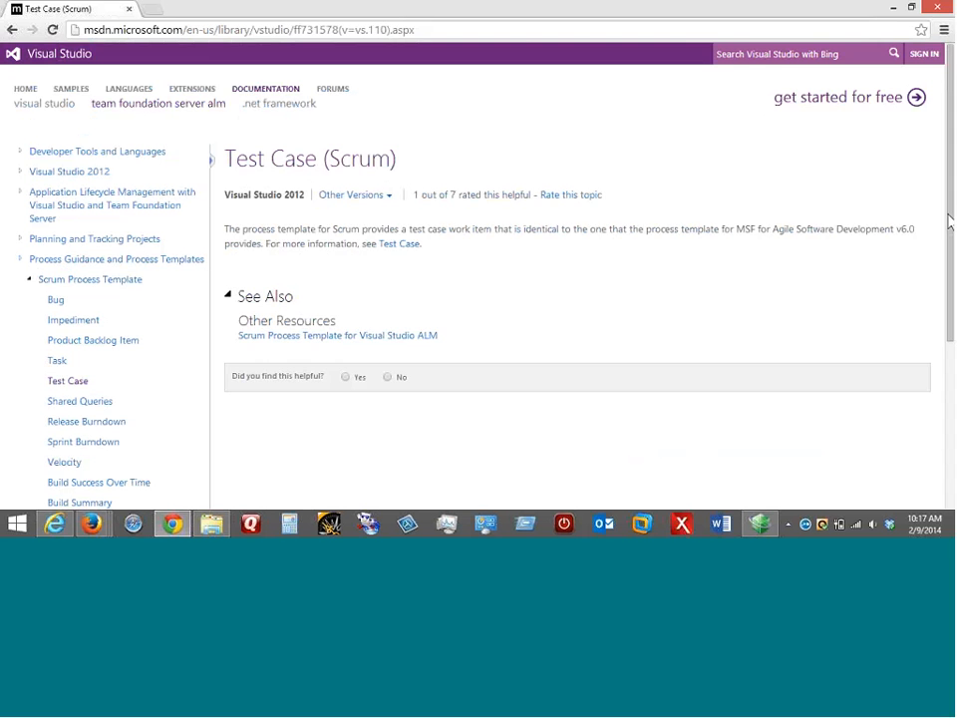
scroll(950, 221, "down", 3)
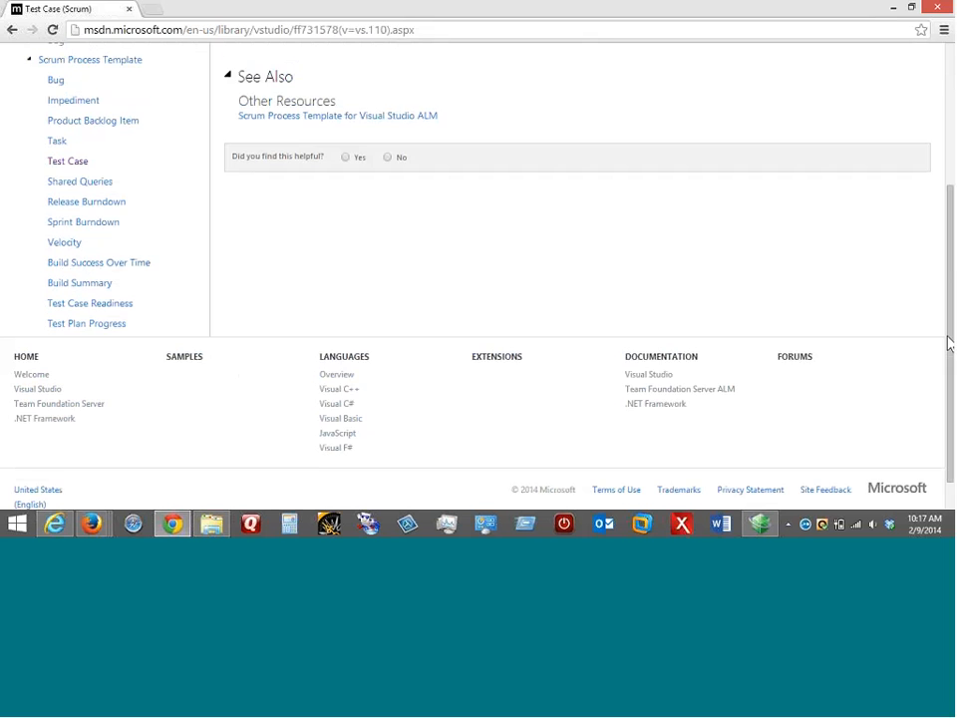
scroll(931, 284, "up", 1)
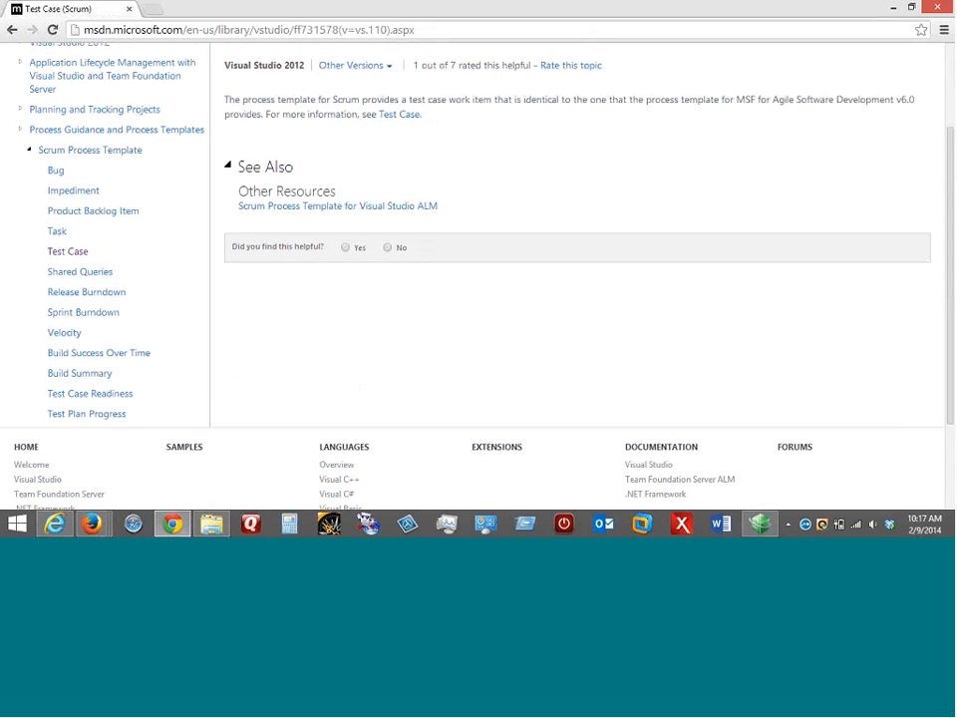
left_click(404, 116)
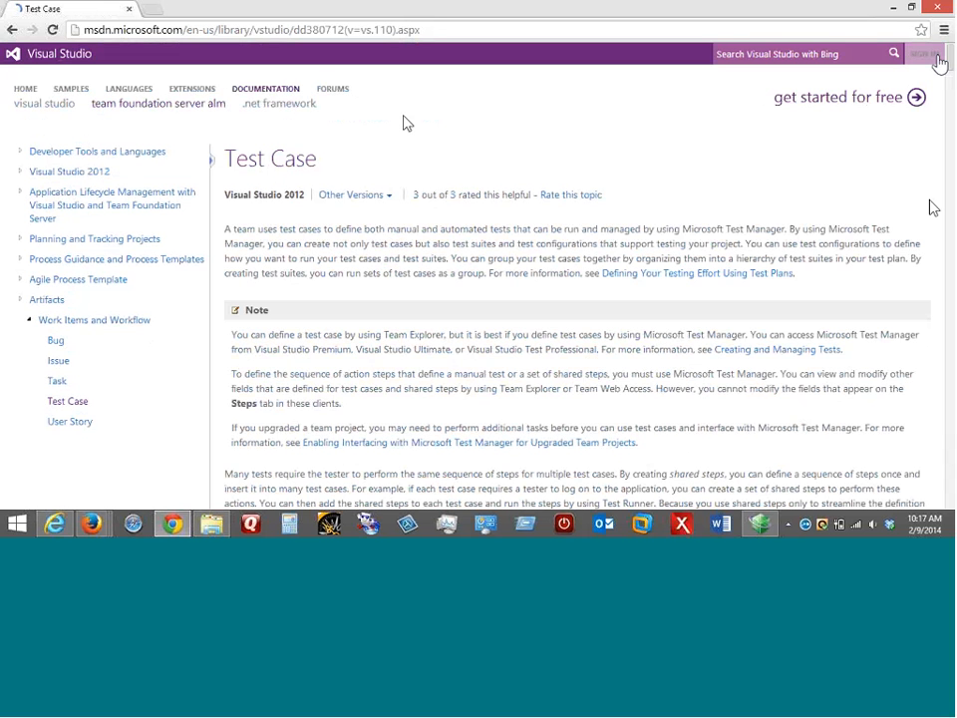
- Scroll down the Test Case article to its Design, Ready and Closed workflow section
scroll(406, 122, "down", 10)
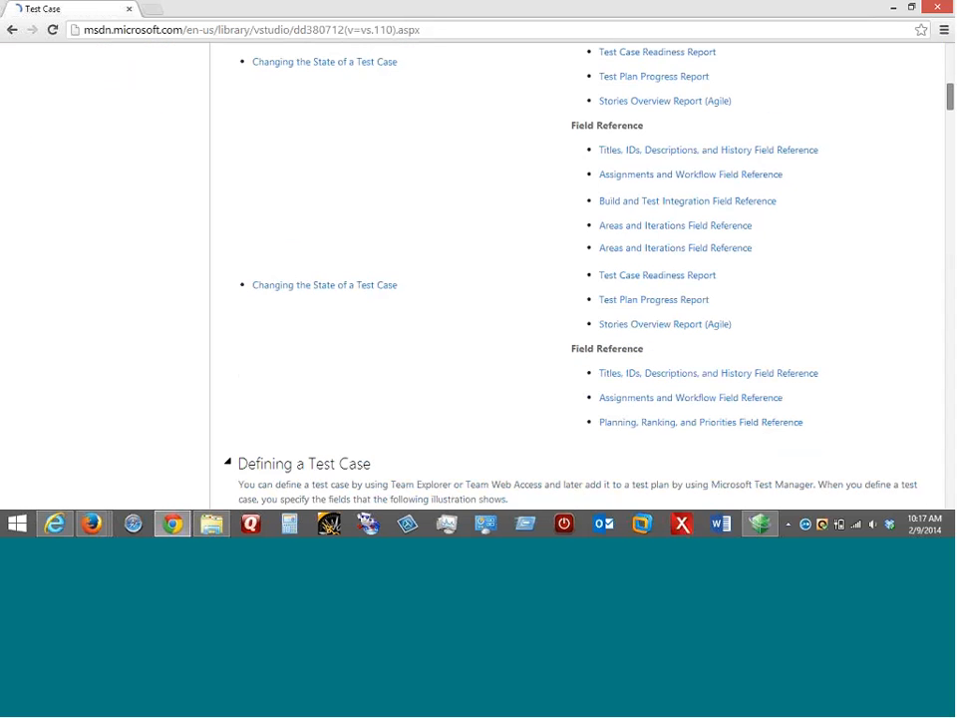
scroll(568, 279, "down", 5)
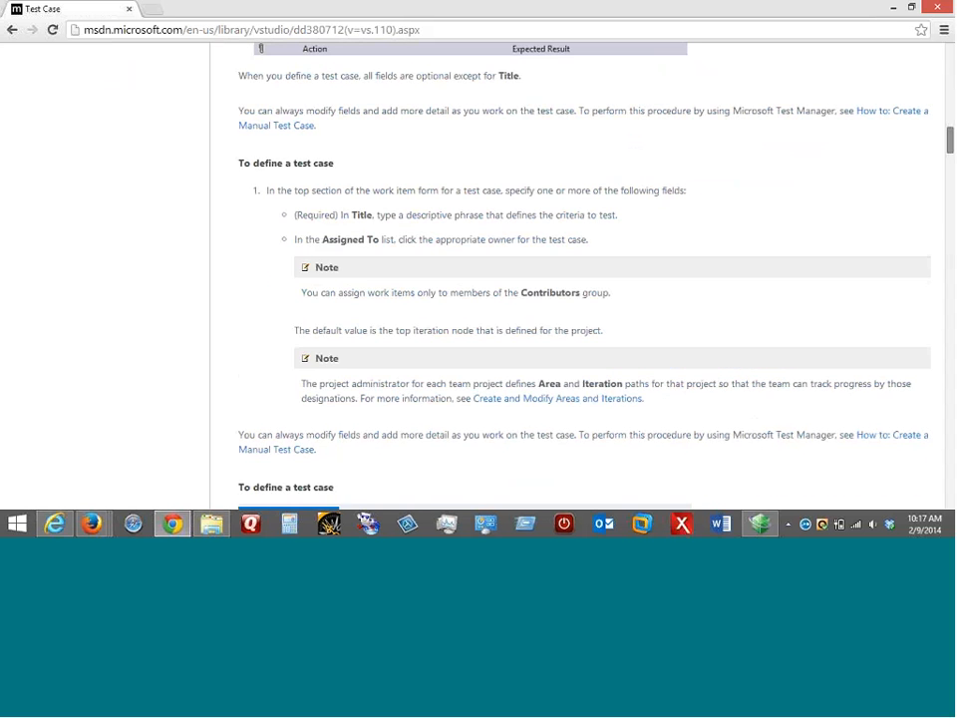
scroll(568, 279, "down", 5)
scroll(568, 279, "down", 15)
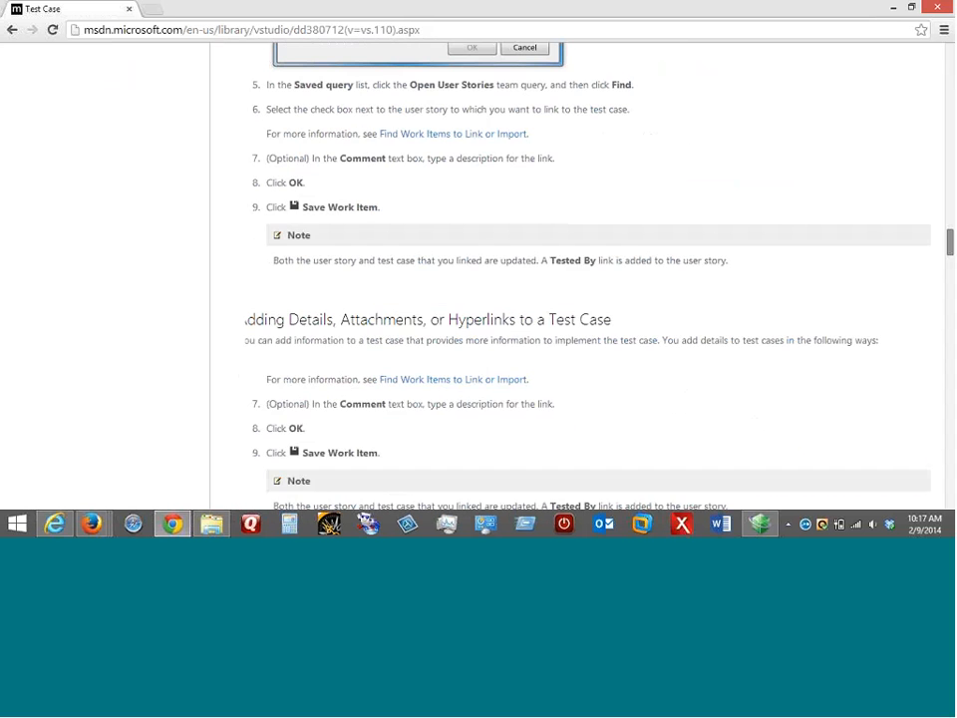
scroll(855, 103, "down", 10)
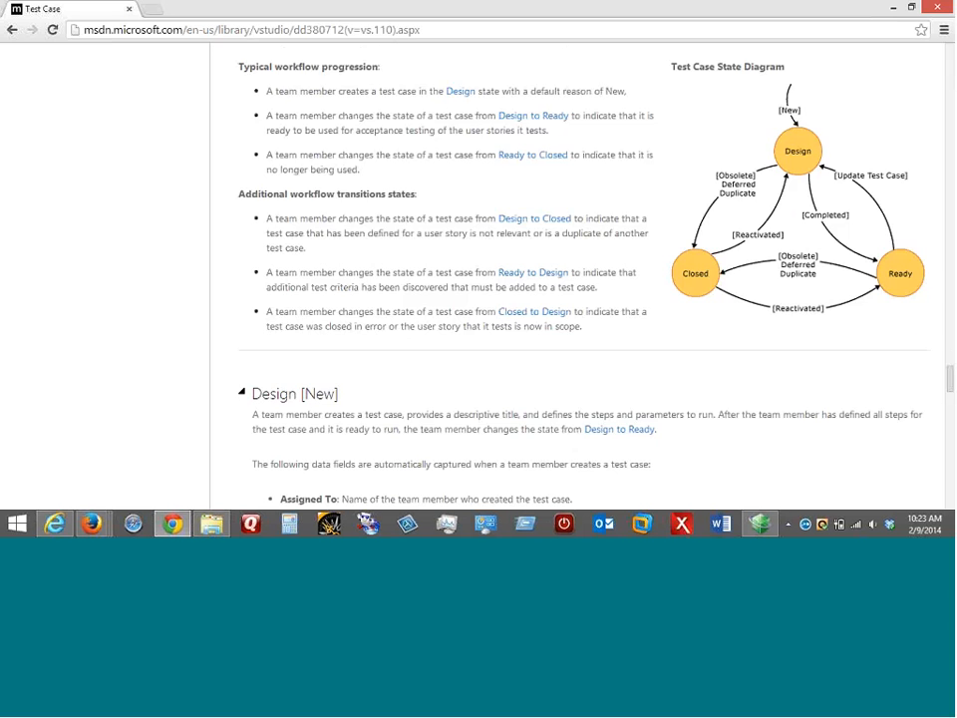
- Return to the article's top and open the Bug page from the Work Items navigation
left_click_drag(949, 379, 925, 85)
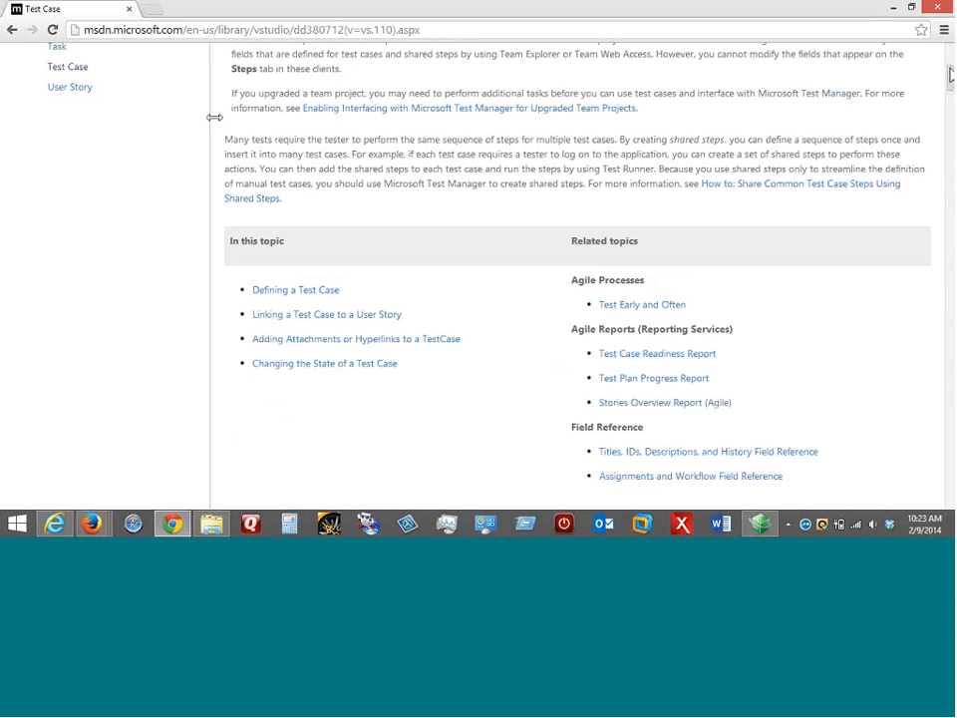
left_click_drag(950, 75, 950, 61)
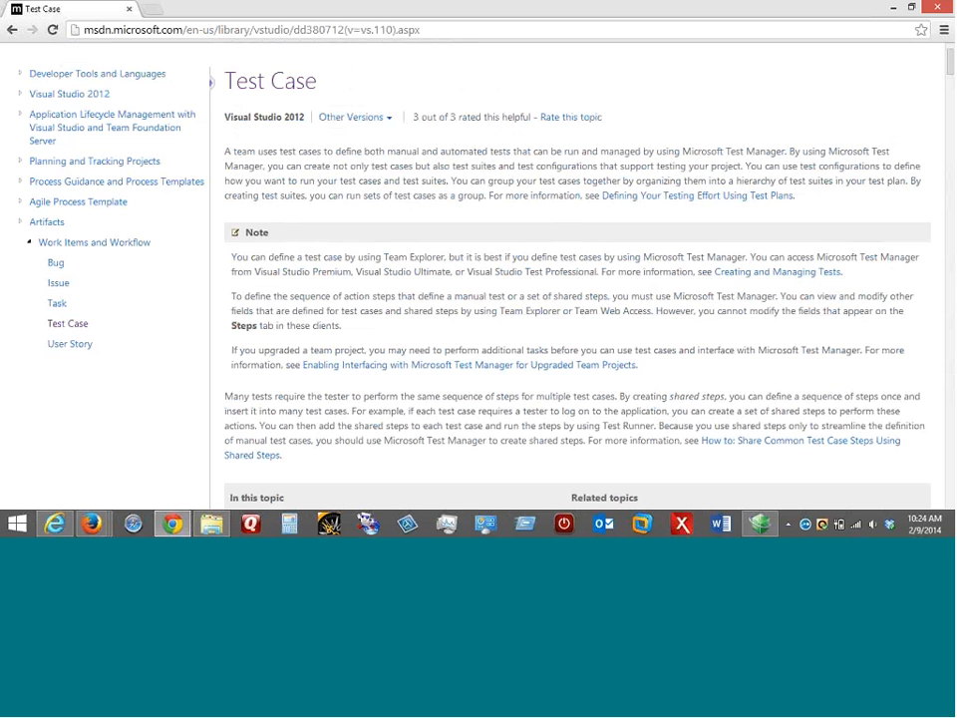
left_click(54, 264)
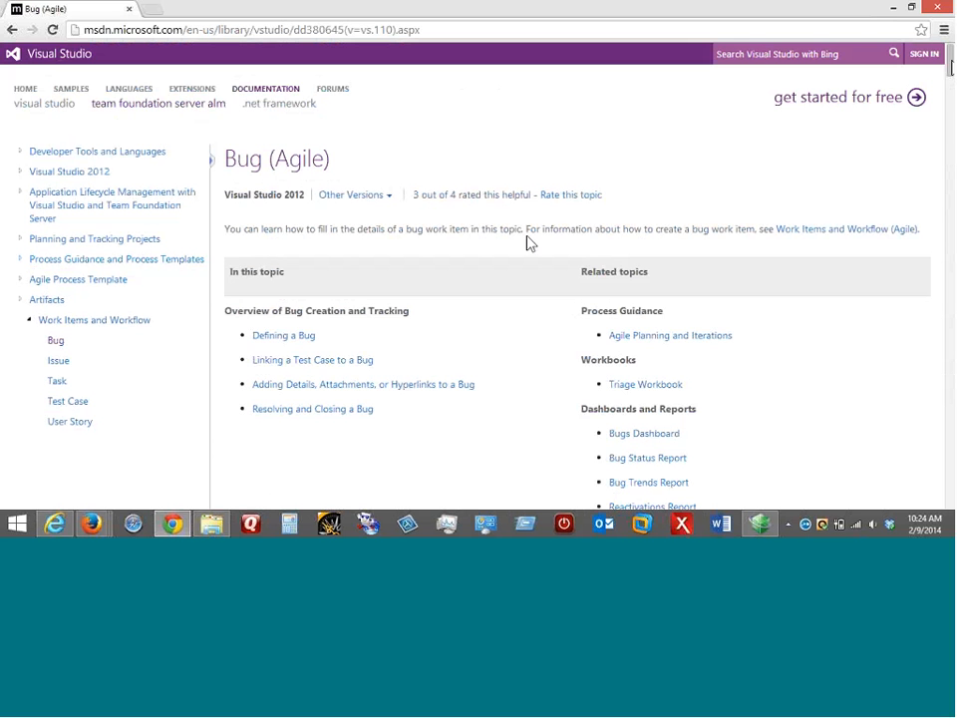
- Skim Bug (Agile), then go back through Test Case and Scrum Process Template pages to Bug (Scrum)
scroll(531, 243, "down", 10)
scroll(530, 244, "down", 15)
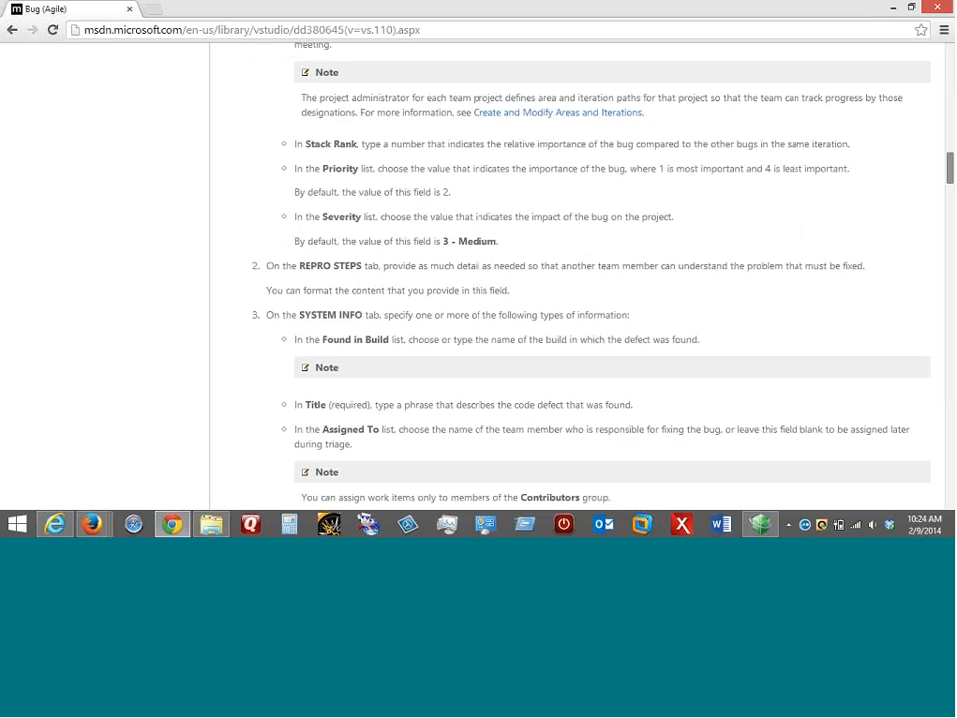
left_click_drag(950, 175, 946, 58)
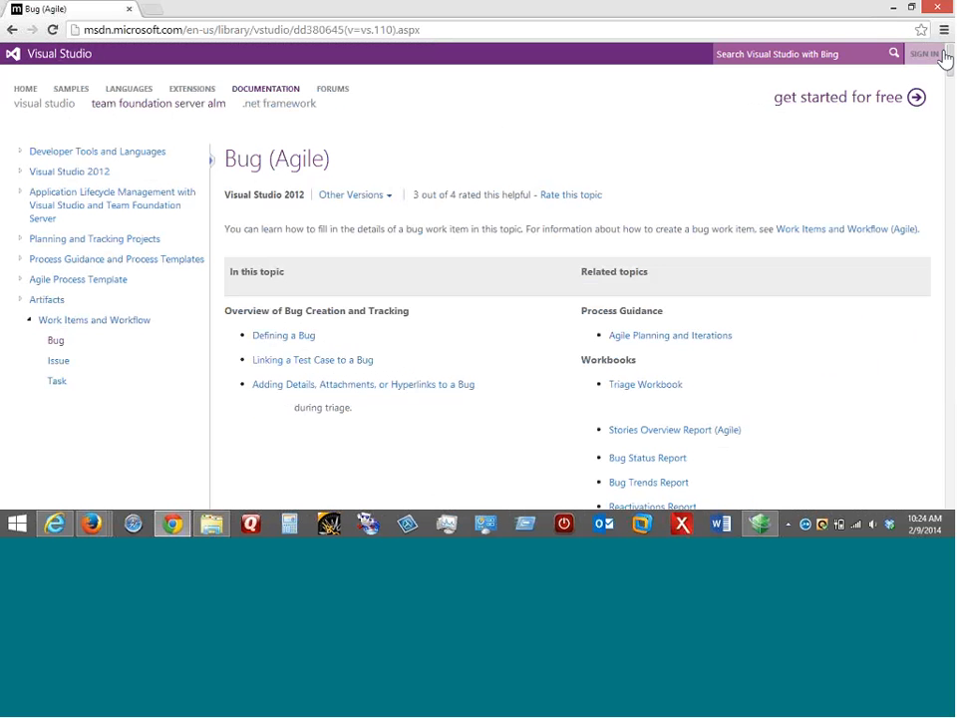
left_click(12, 30)
left_click(12, 30)
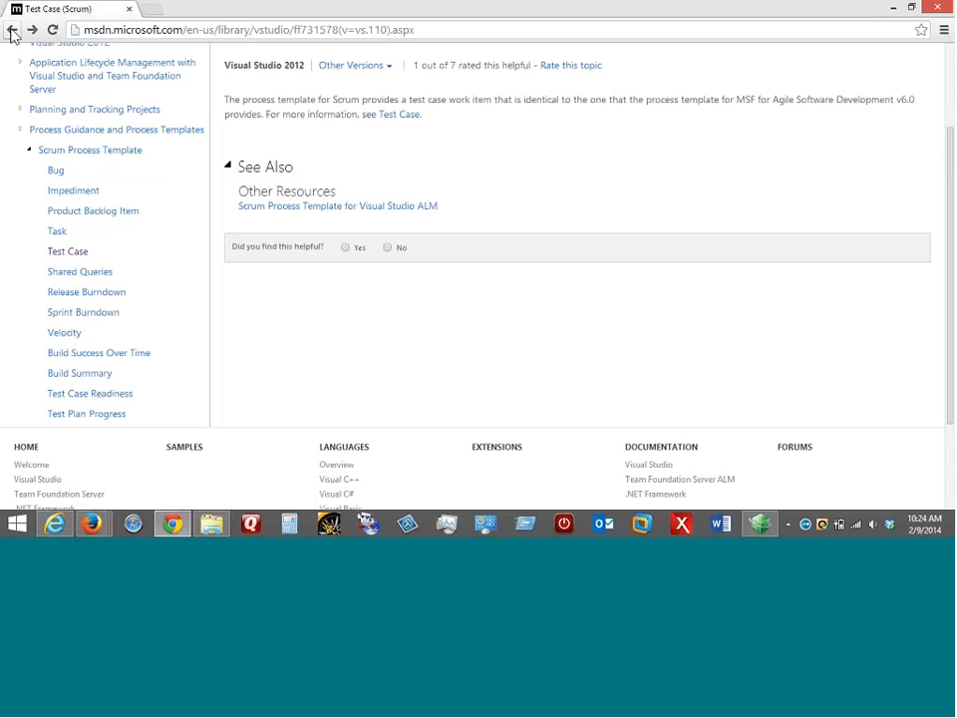
left_click(12, 30)
left_click(12, 30)
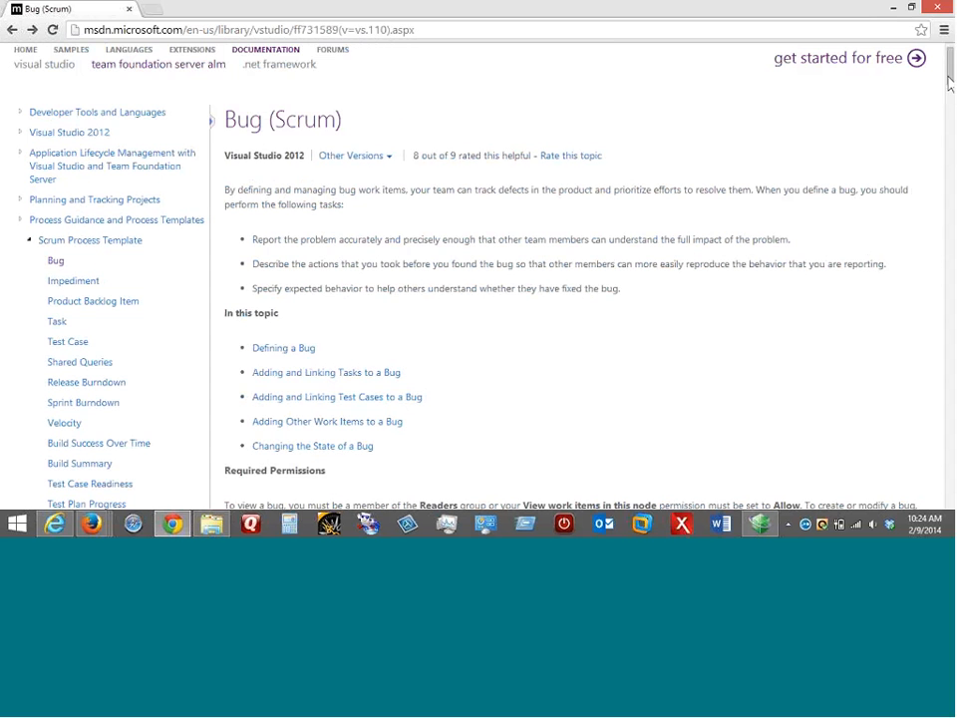
- Scroll the Bug (Scrum) topic down to its Bug State Diagram and workflow transitions
left_click_drag(949, 85, 951, 433)
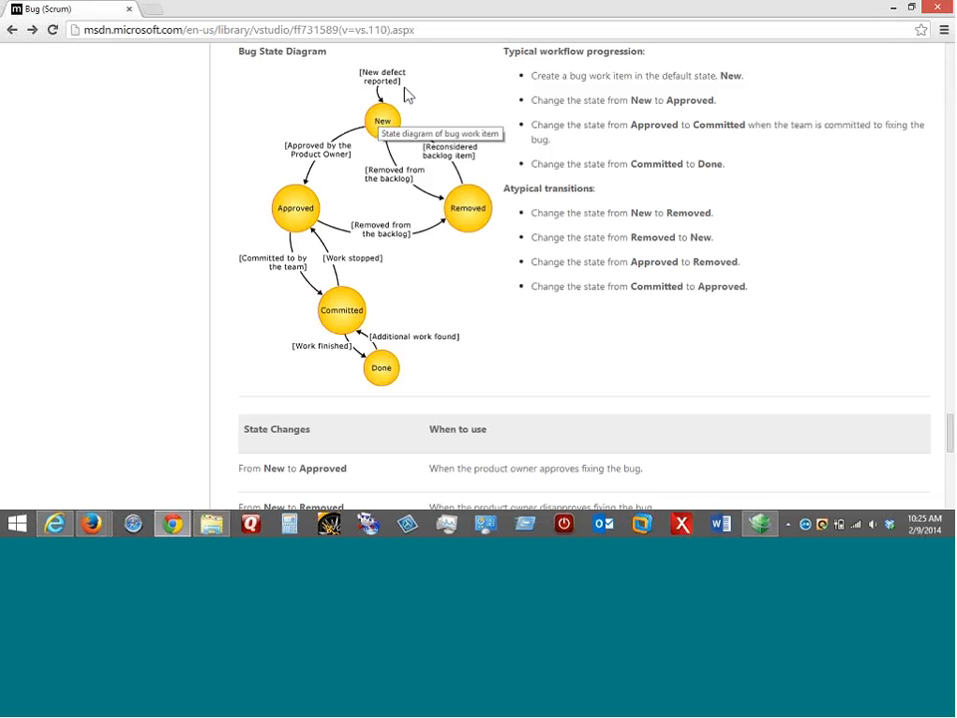
mouse_move(391, 105)
left_mouse_down()
mouse_move(372, 119)
mouse_move(382, 122)
left_mouse_up()
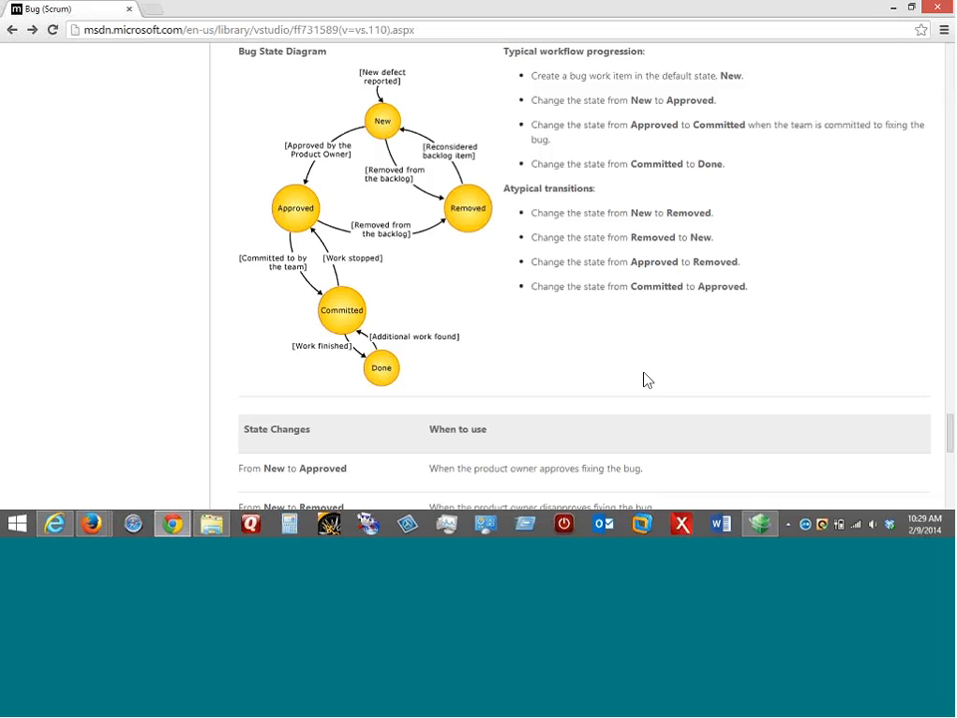
mouse_move(761, 525)
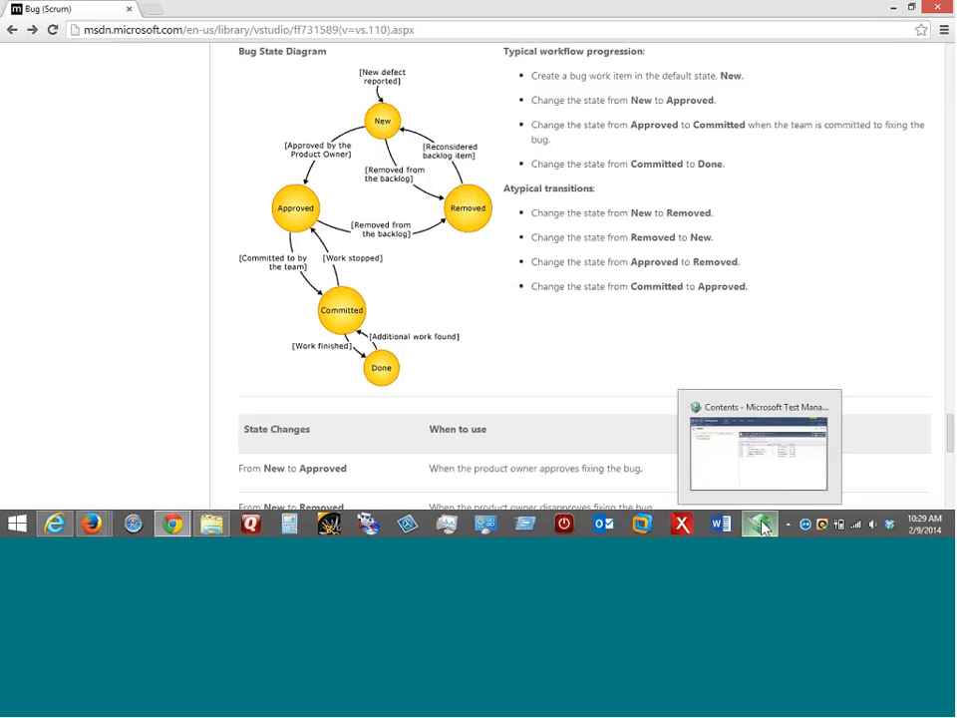
- In Test Manager, show Sample Test PLan's test cases and cancel the add-requirements query with Don't add
left_click(760, 524)
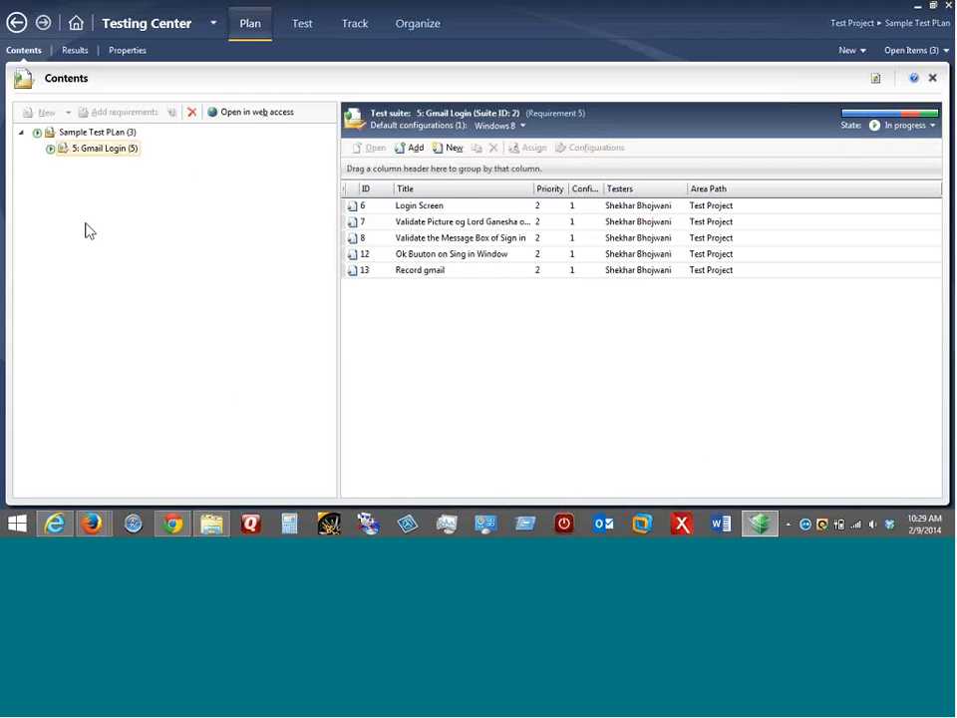
left_click(104, 133)
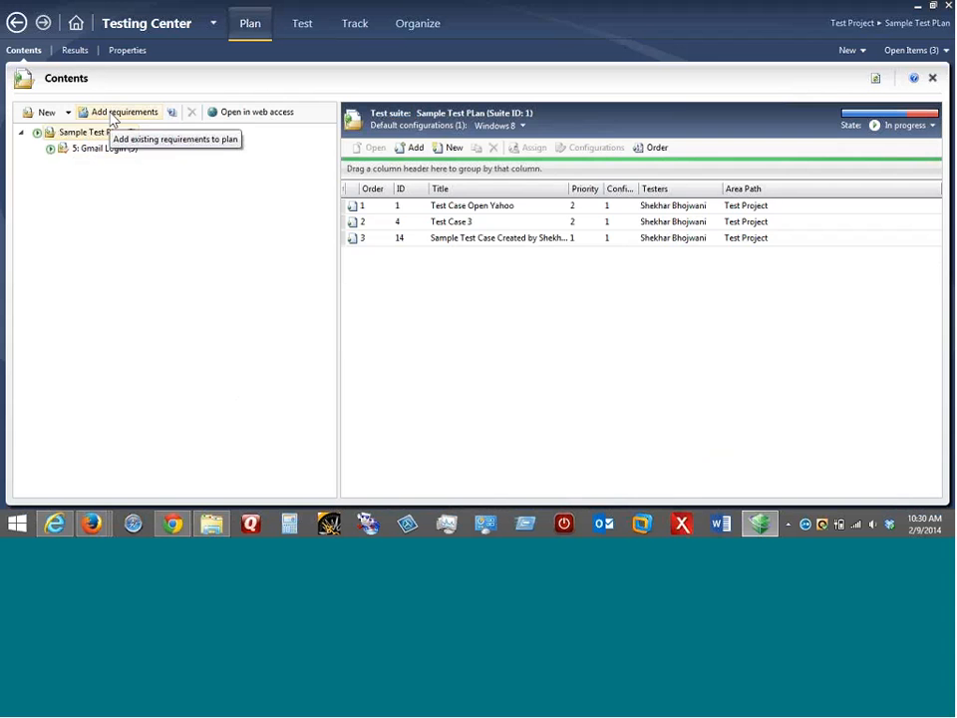
left_click(113, 118)
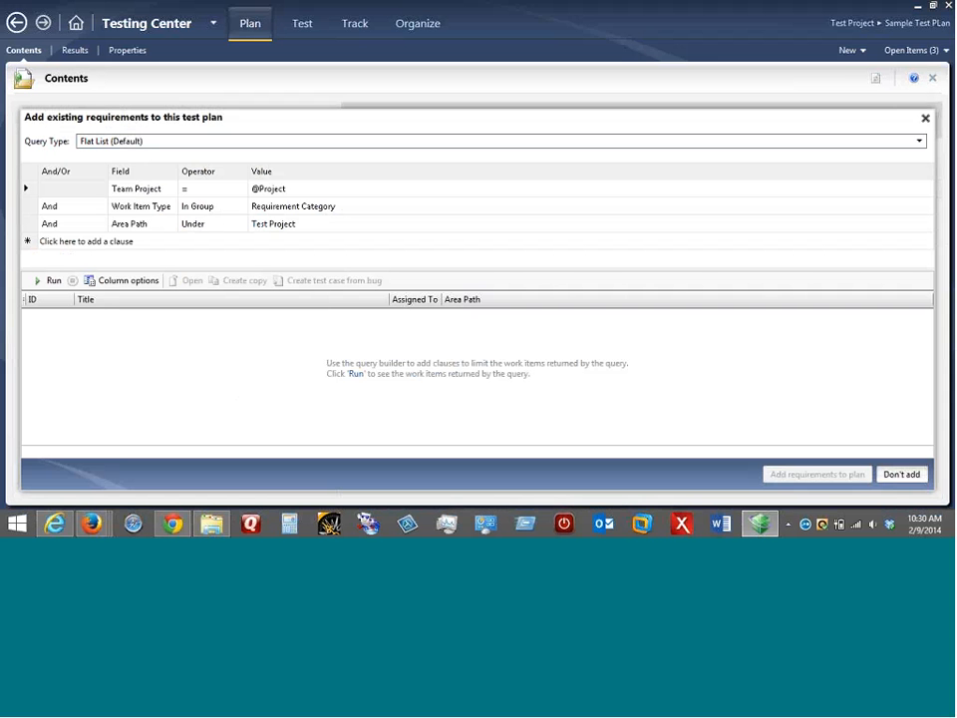
left_click(901, 474)
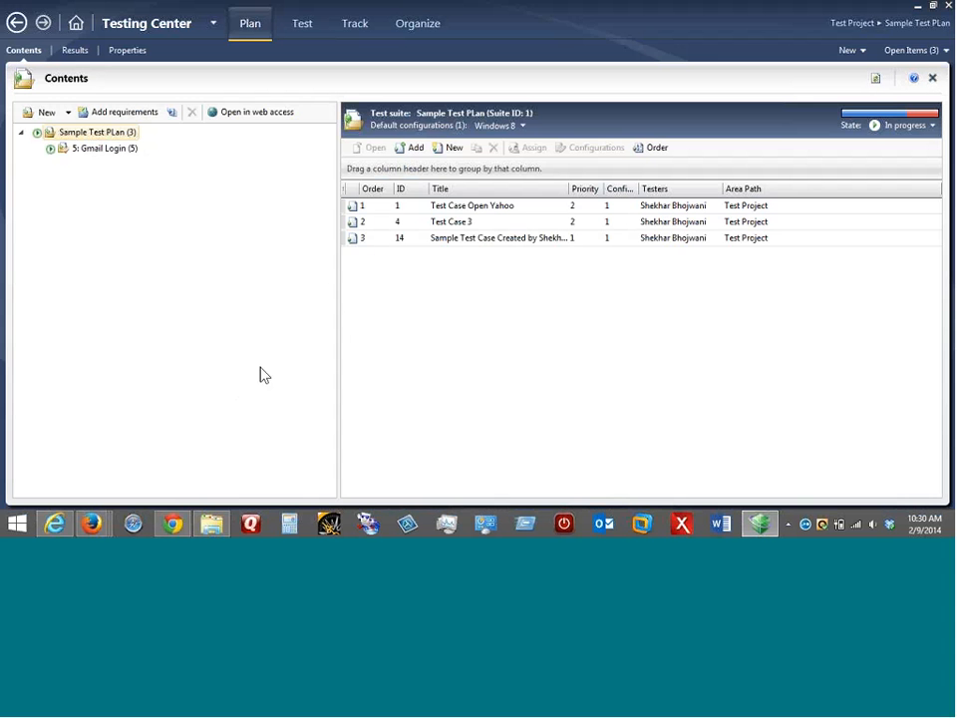
- Add a new child suite under Sample Test PLan named FolderWithinAFolder
right_click(78, 138)
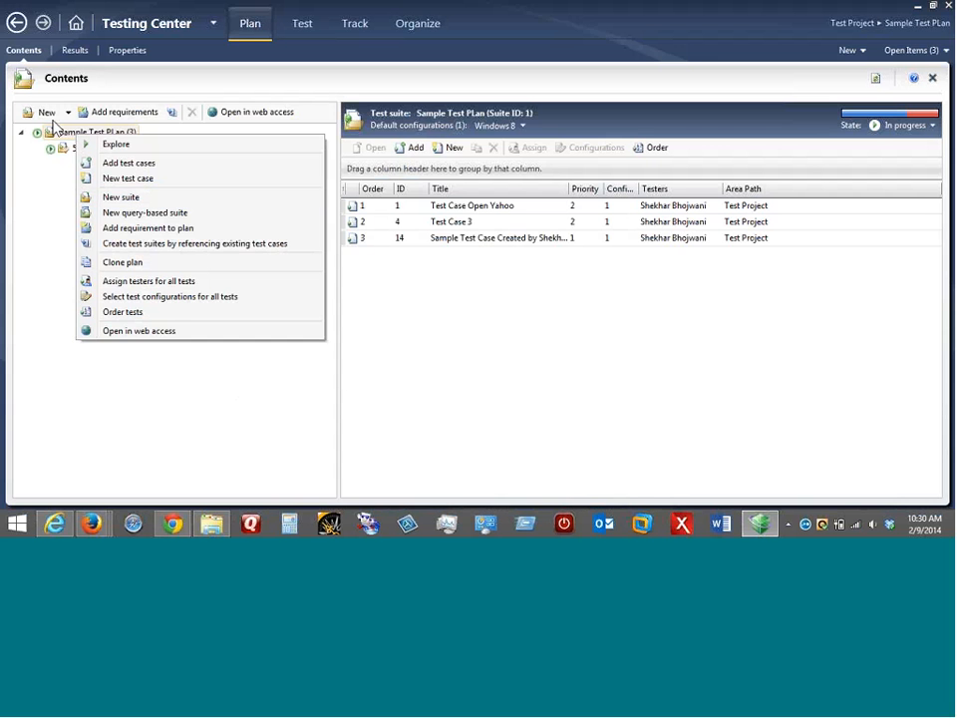
left_click(63, 138)
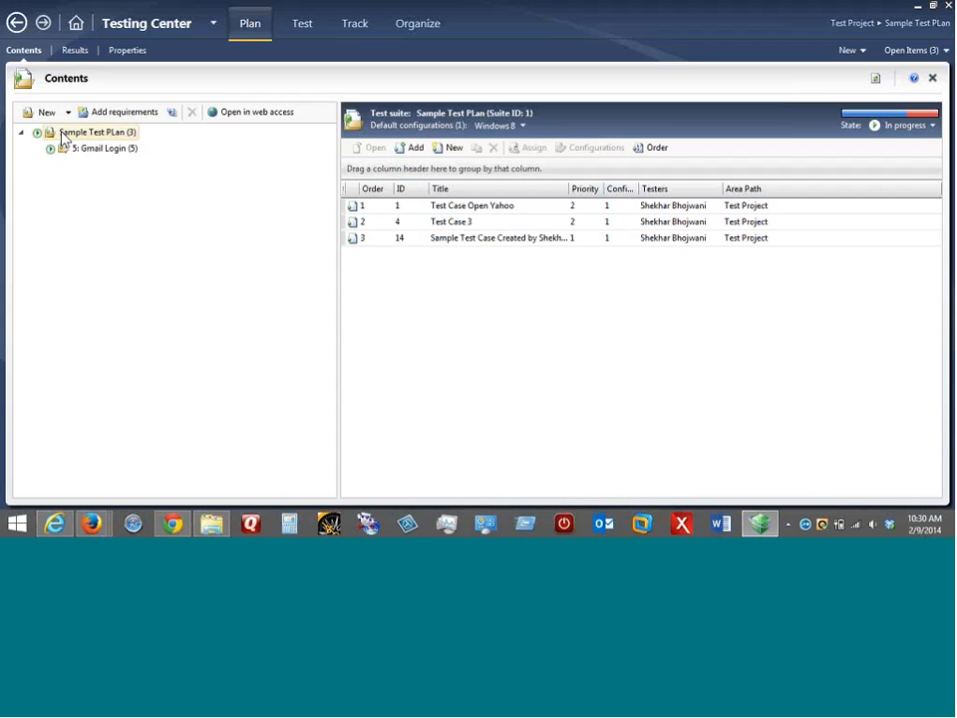
right_click(63, 136)
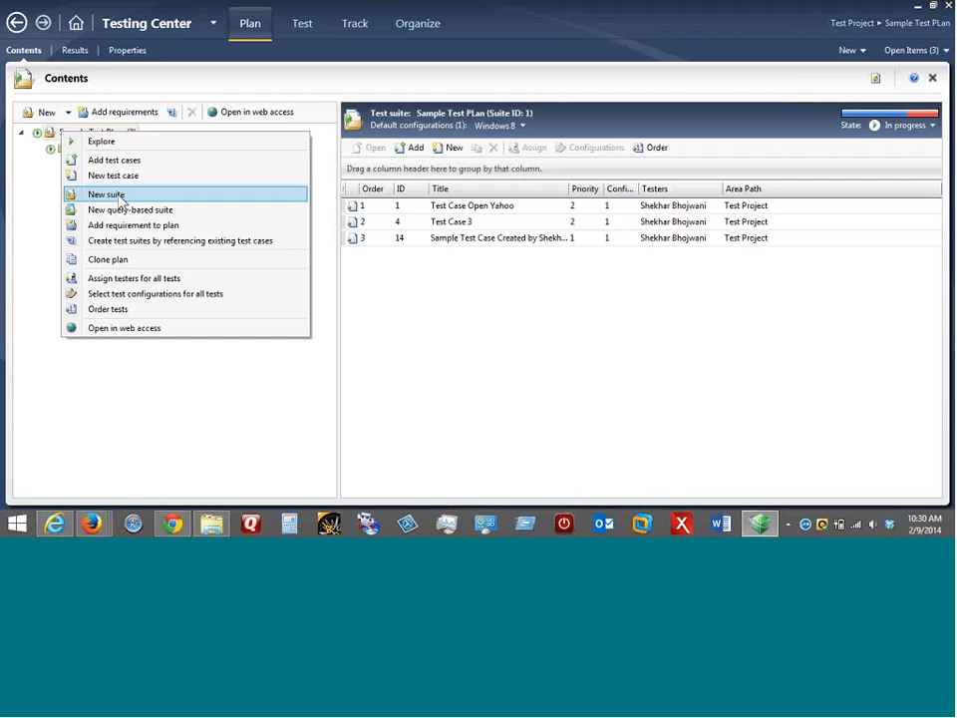
left_click(119, 196)
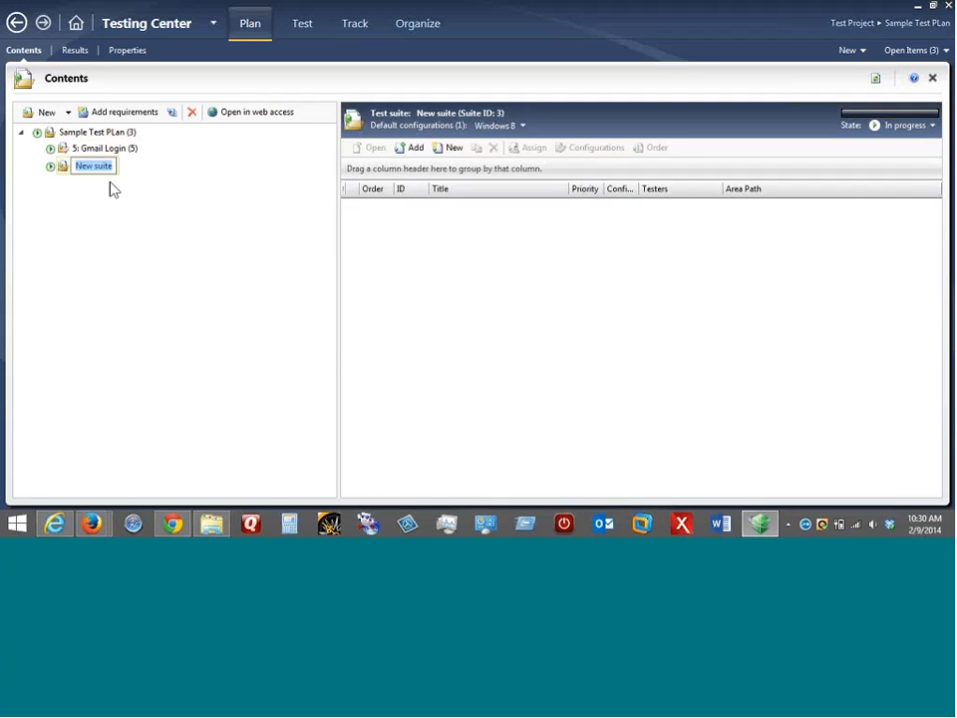
type("Folderwithin a")
key("BackSpace")
key("BackSpace")
type("Folder")
left_click(105, 166)
key("BackSpace")
type("W")
key("Return")
- Run the requirements query and add the Gmail Login requirement into FolderWithinAFolder
left_click(122, 113)
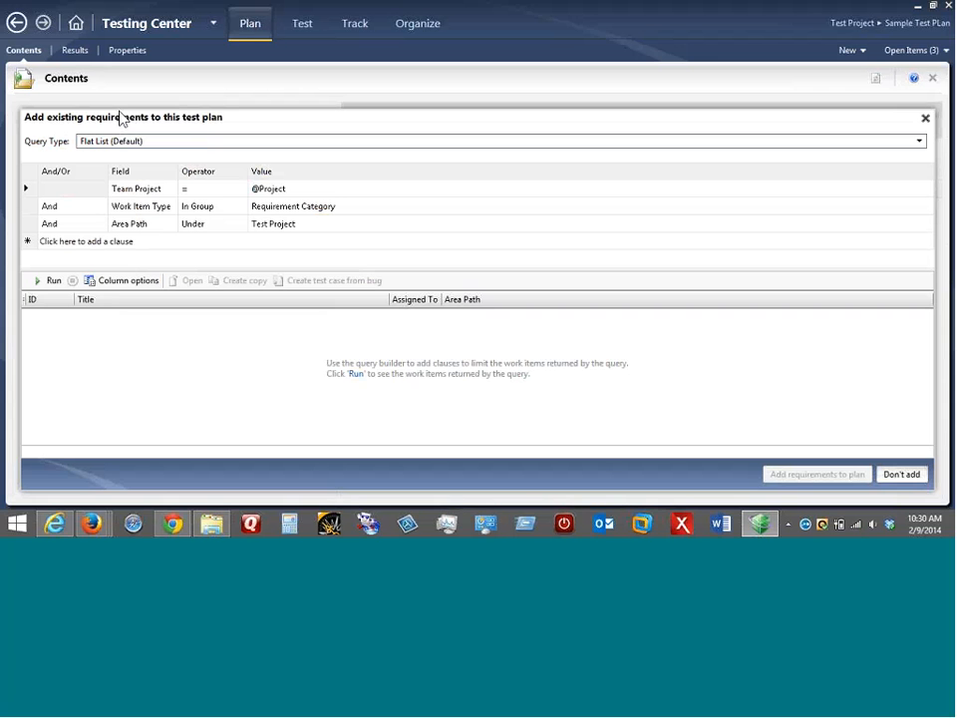
left_click(53, 283)
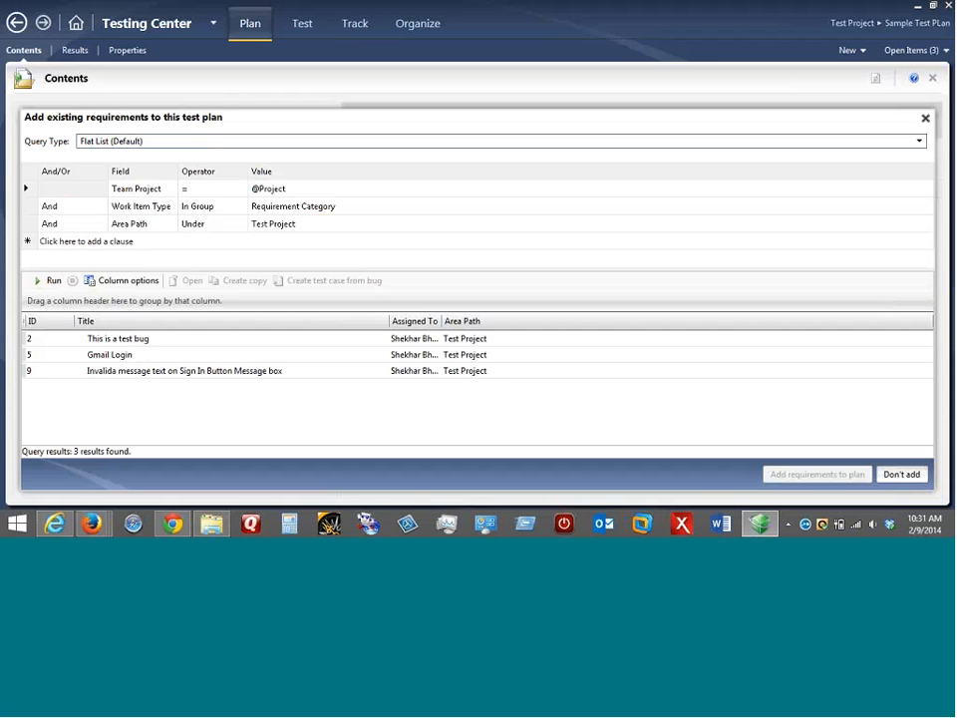
left_click(53, 282)
left_click(196, 361)
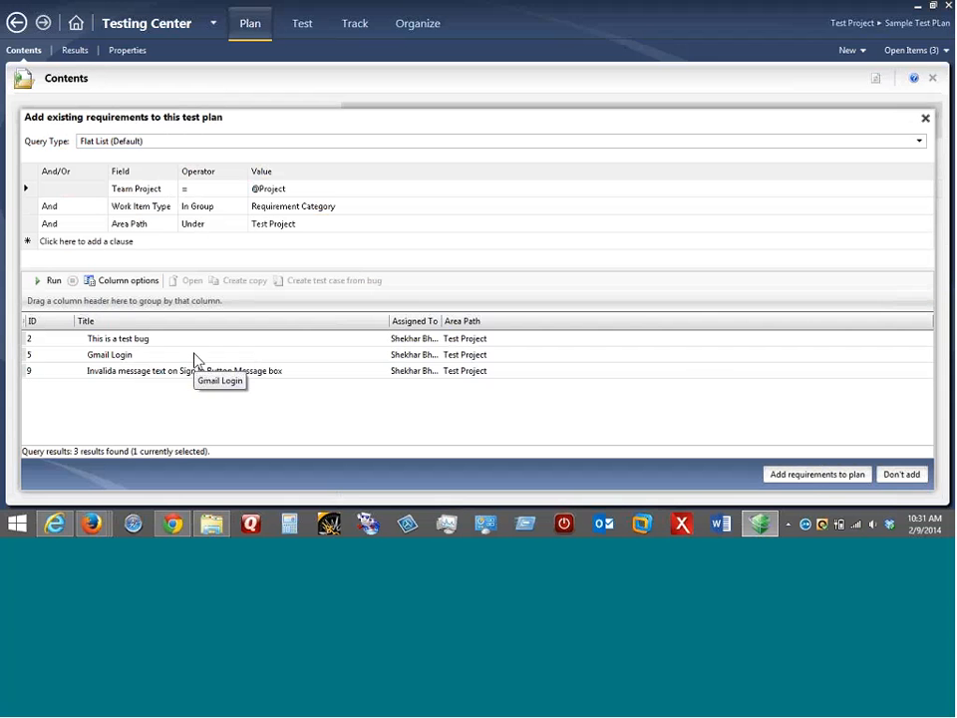
left_click(835, 477)
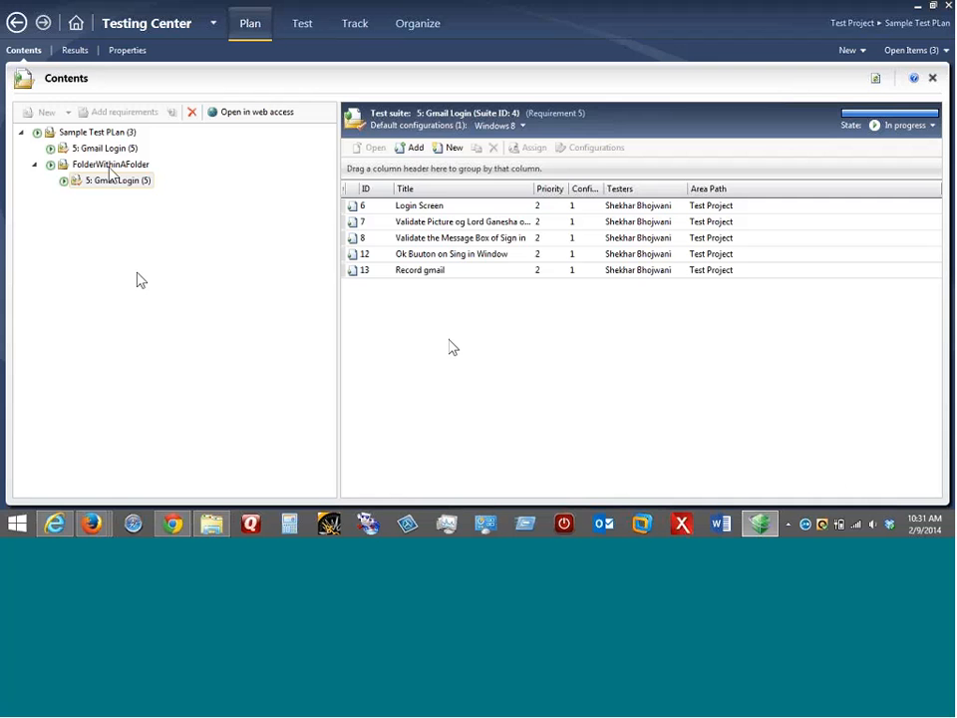
- Try creating suites from another plan's test cases and dismiss the 'no other test plans' error
left_click(119, 133)
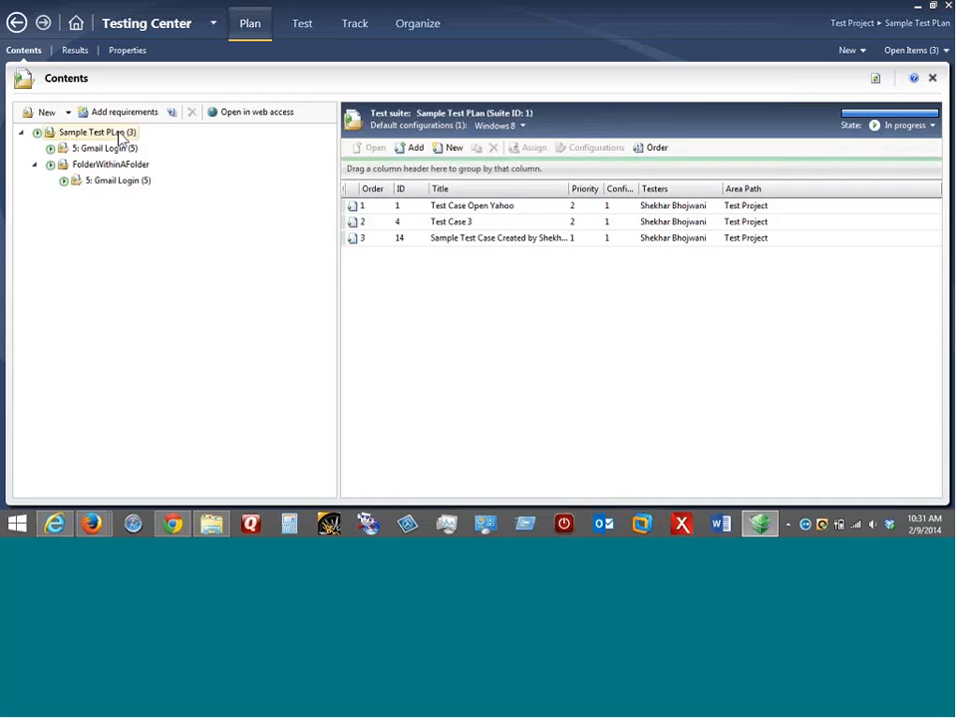
left_click(174, 115)
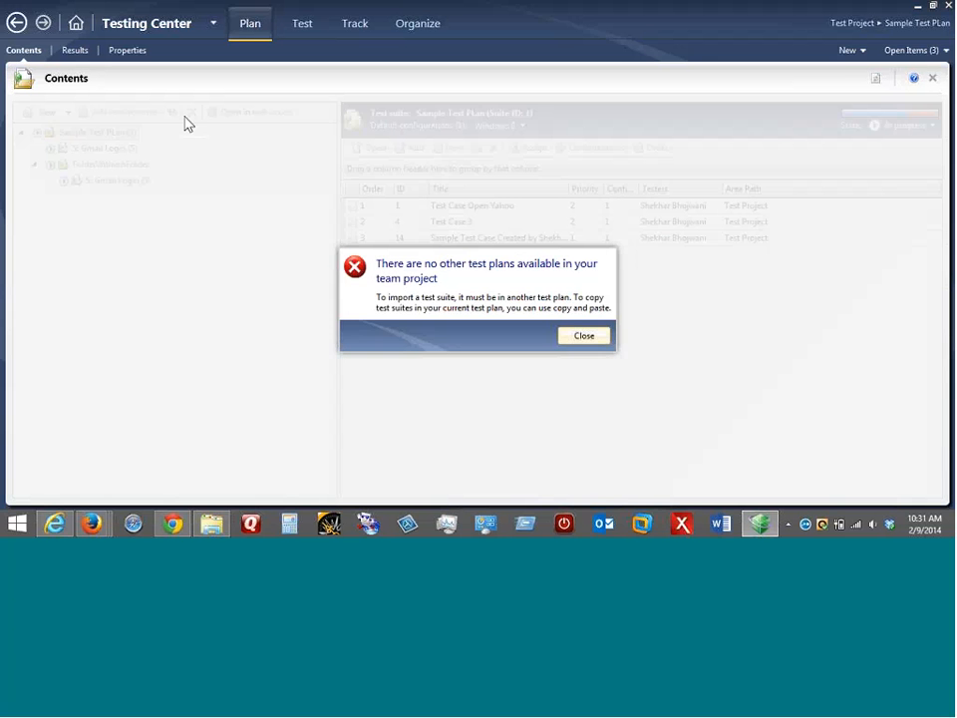
left_click(584, 335)
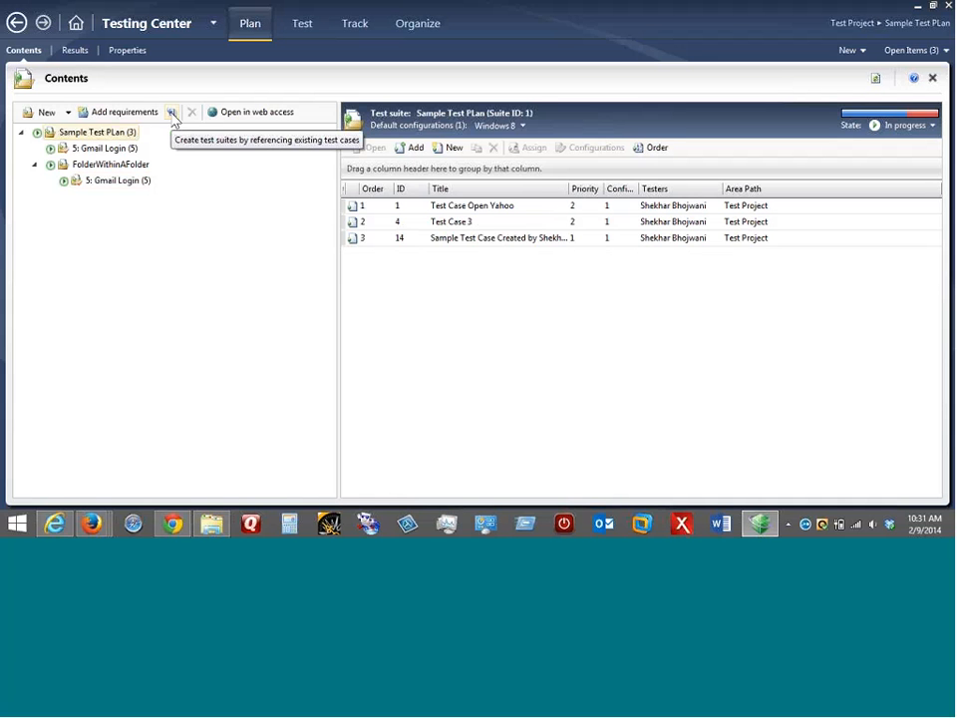
left_click(172, 115)
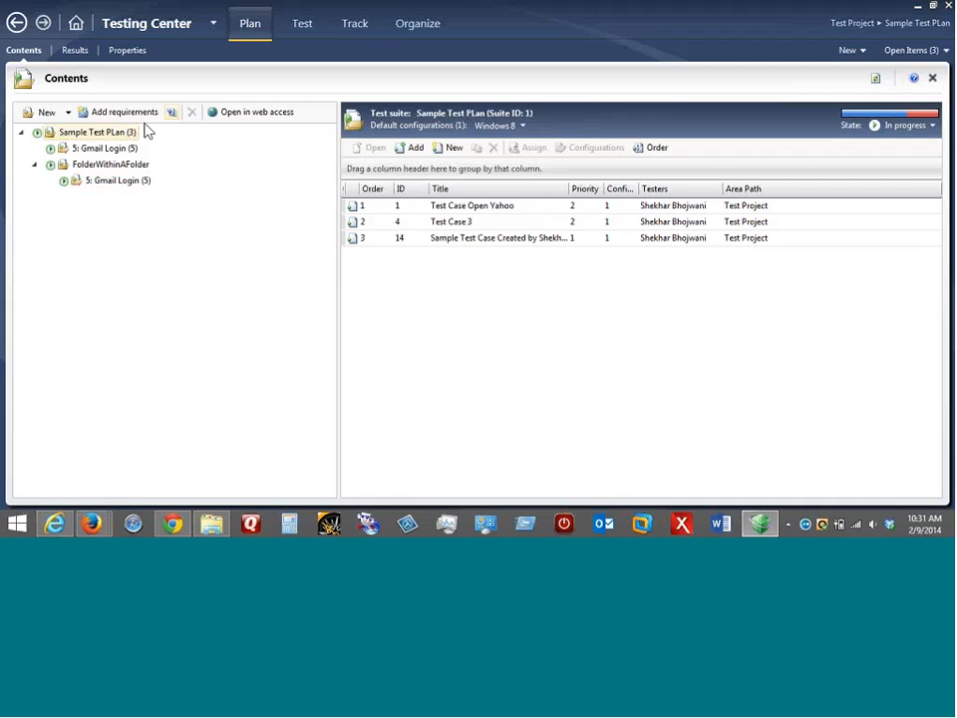
- Show the 5: Gmail Login suite, widen its Title column, and select the Login Screen test case
left_click(98, 148)
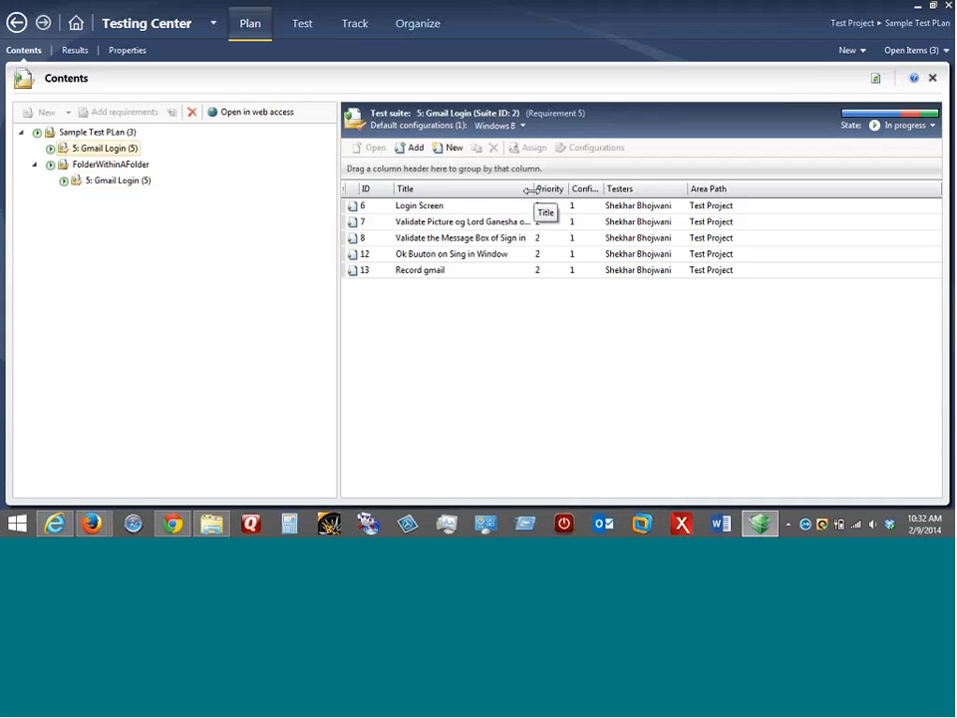
left_click_drag(530, 189, 626, 190)
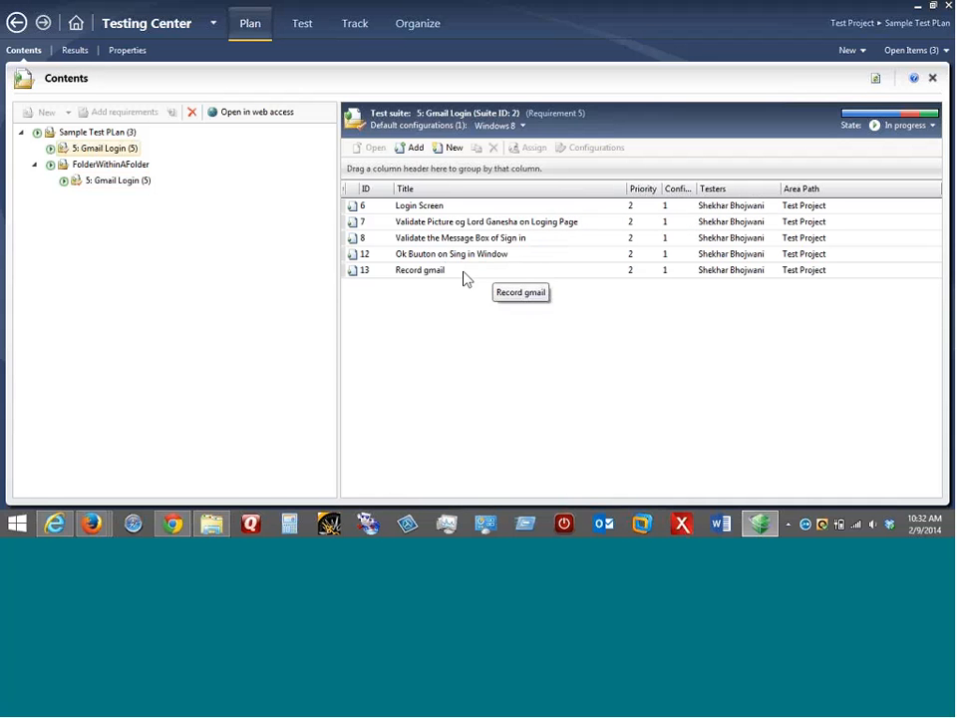
left_click(451, 209)
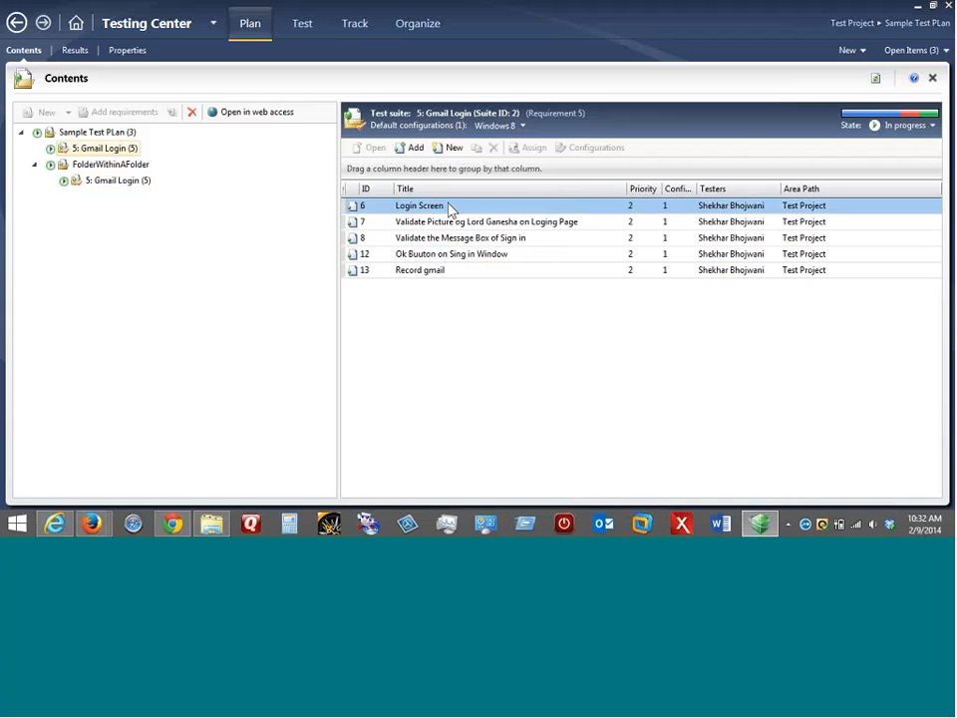
double_click(450, 209)
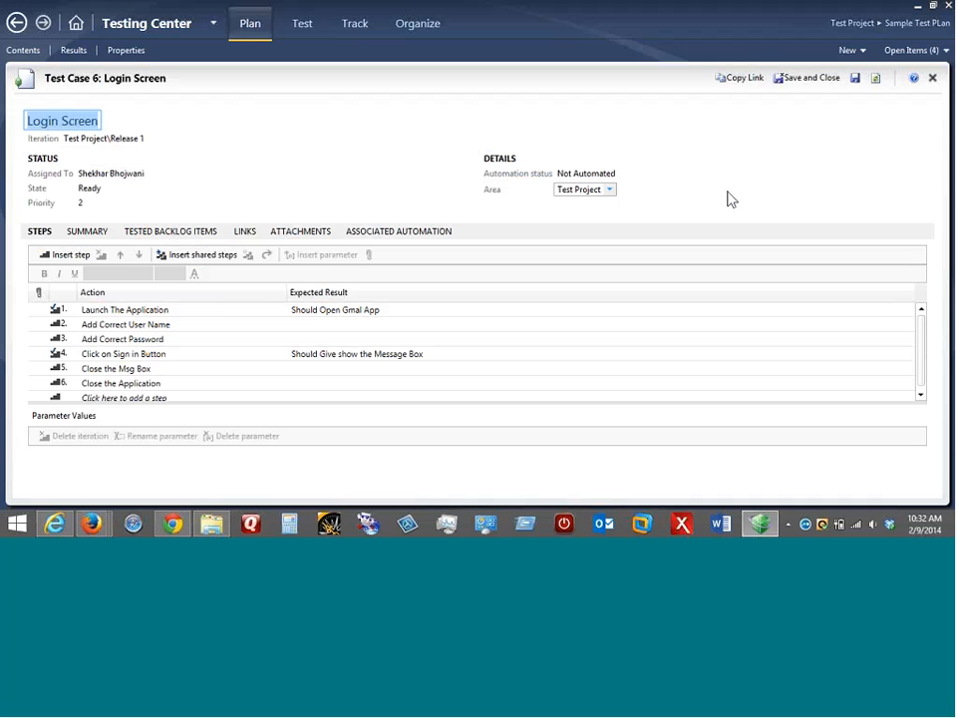
mouse_move(922, 341)
left_mouse_down()
mouse_move(923, 359)
mouse_move(922, 348)
left_mouse_up()
left_click(167, 382, "shift")
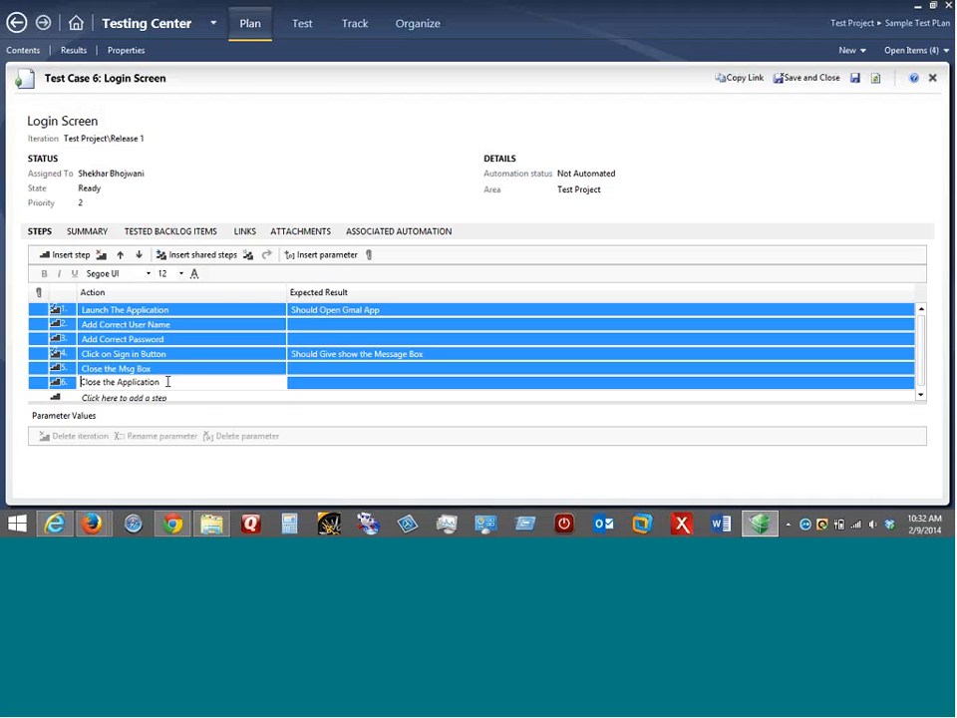
left_click(209, 397)
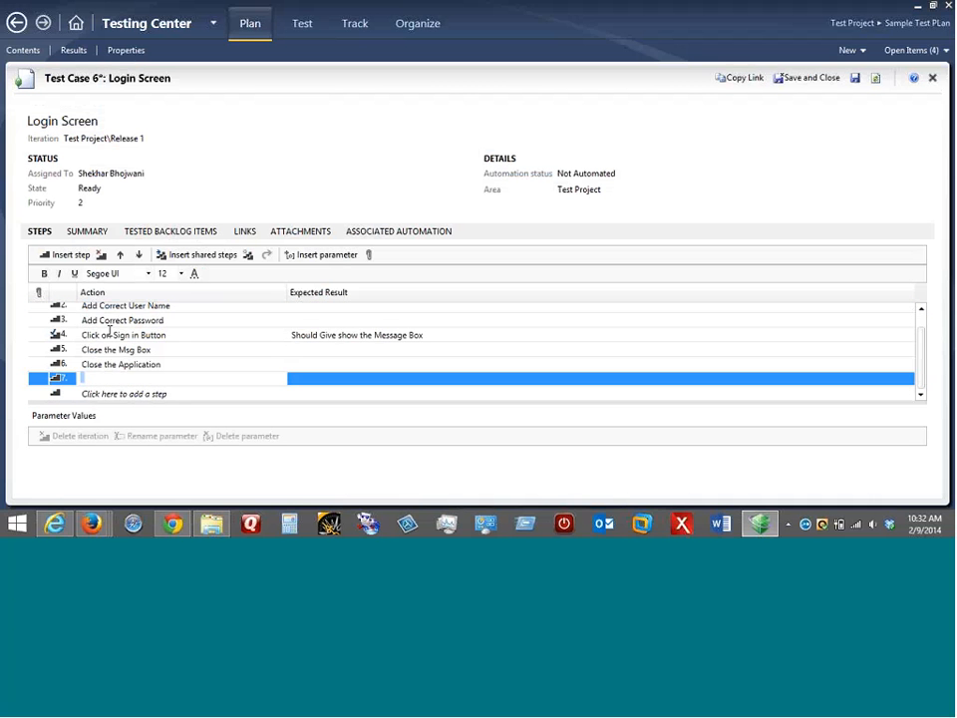
left_click(932, 78)
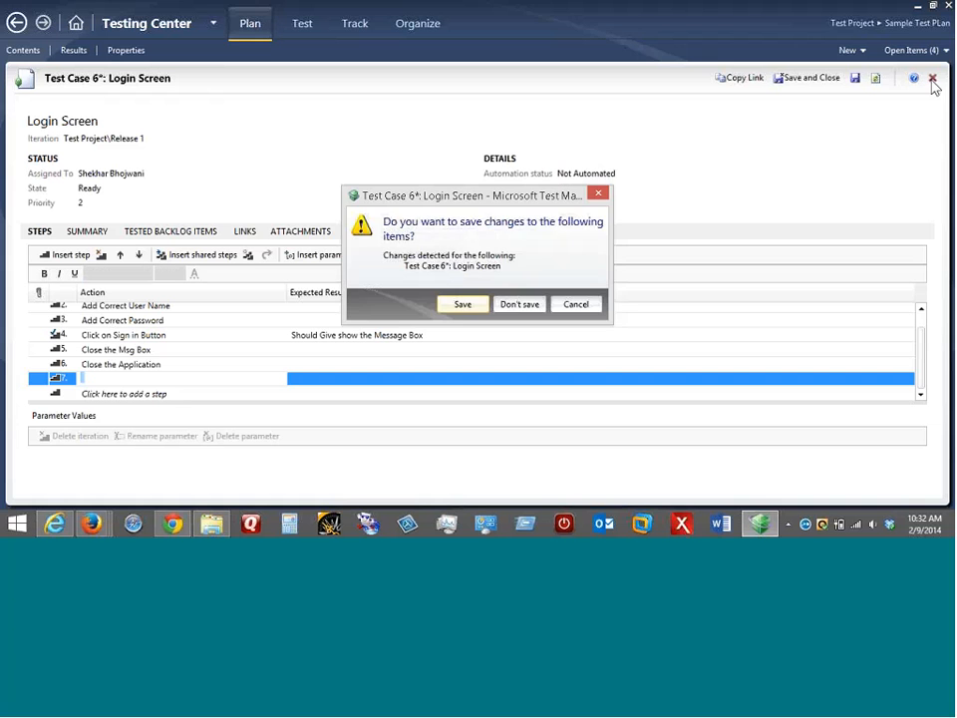
left_click(523, 304)
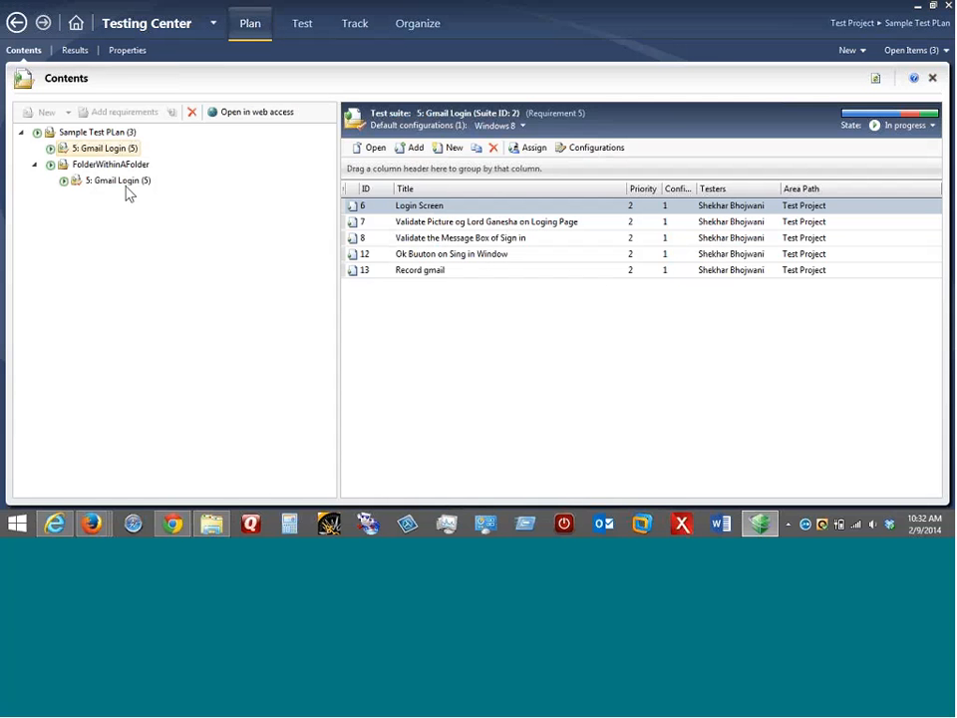
left_click(455, 147)
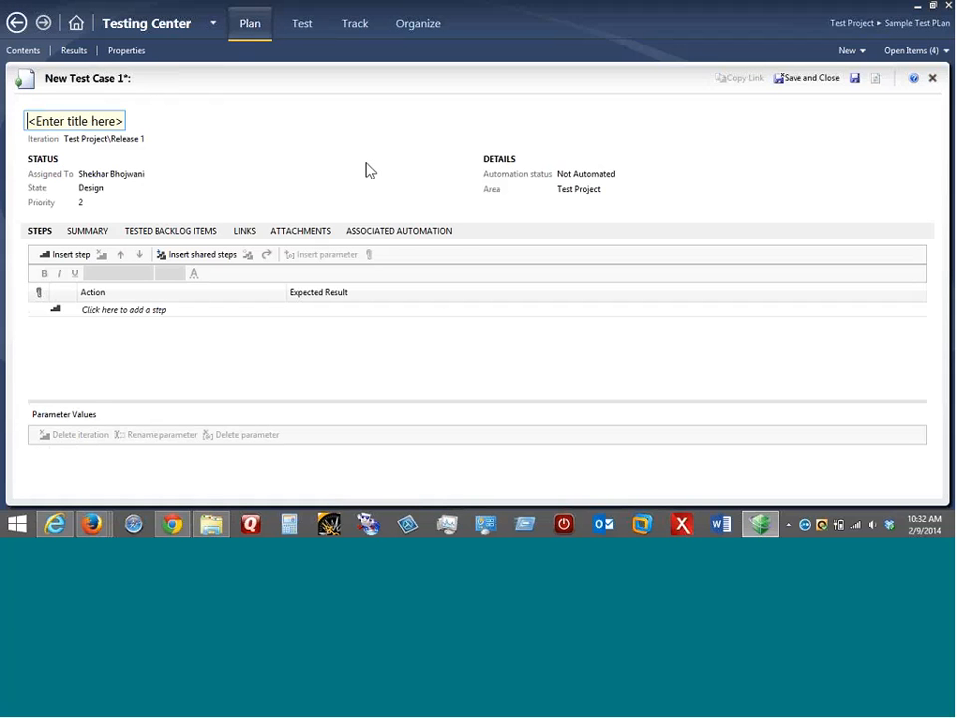
left_click(932, 79)
left_click(576, 304)
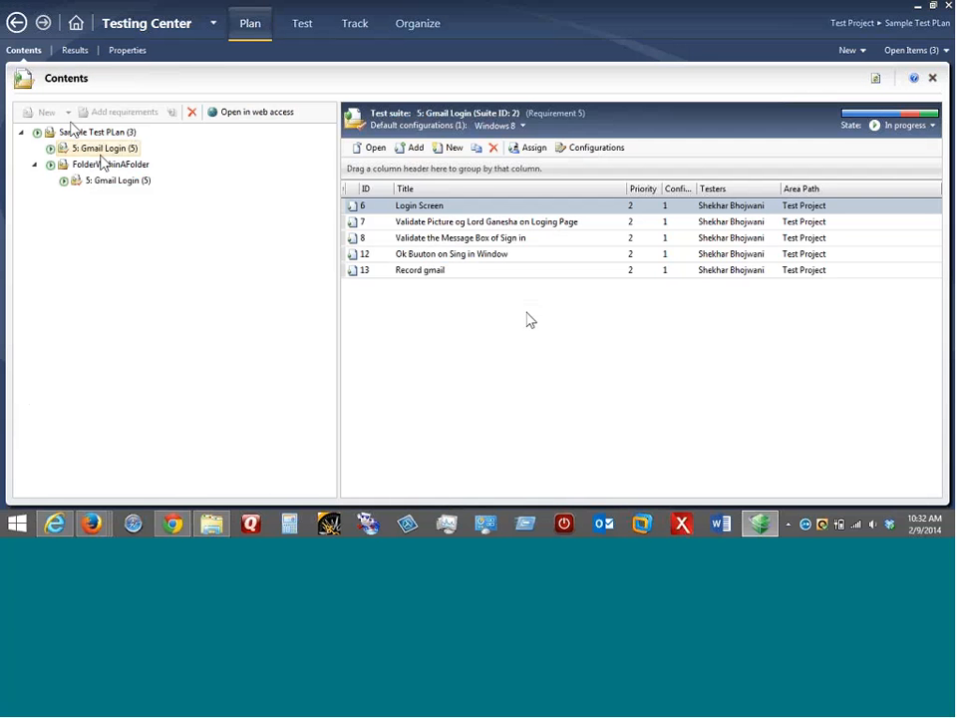
left_click(105, 149)
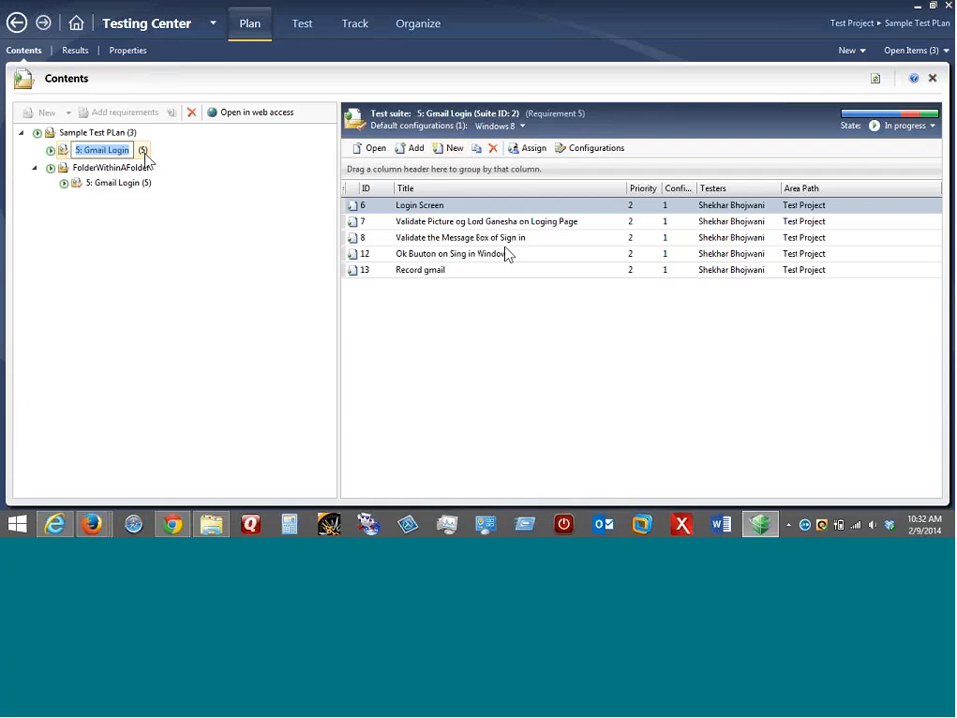
left_click(367, 176)
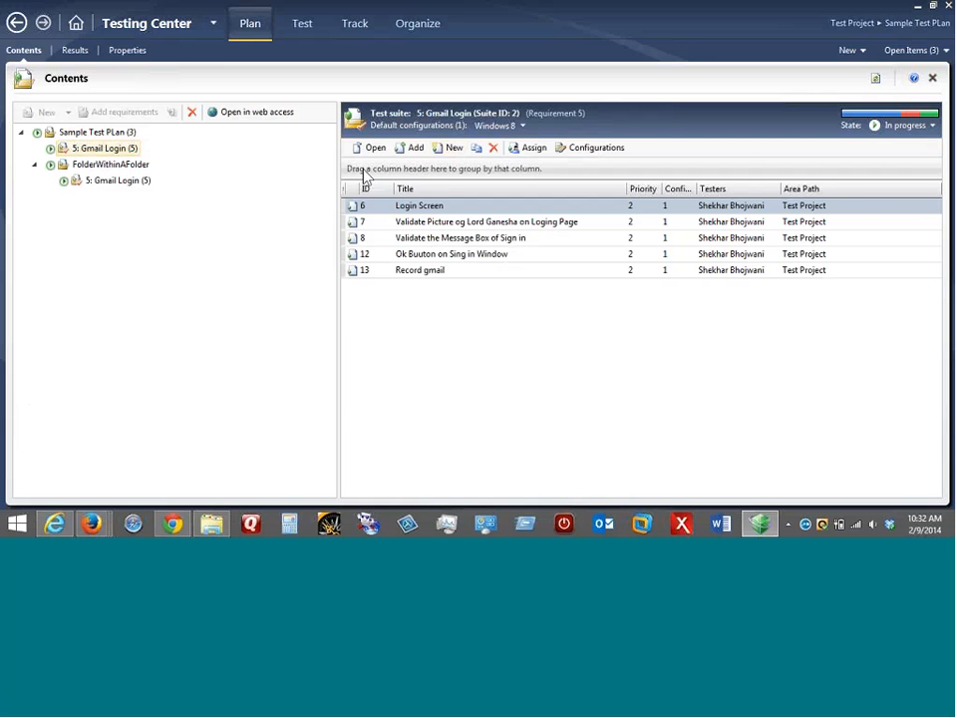
- Create a new test case titled 'Test Login in Gmail Account with Correct User Name and Correct Password'
left_click(454, 149)
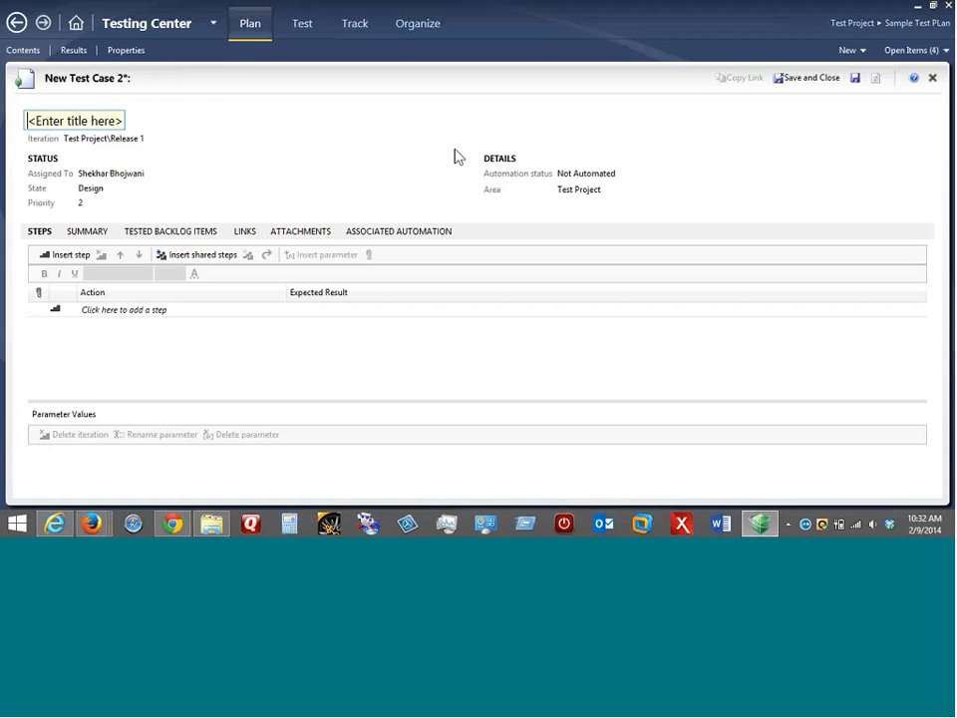
left_click(110, 120)
type("Test")
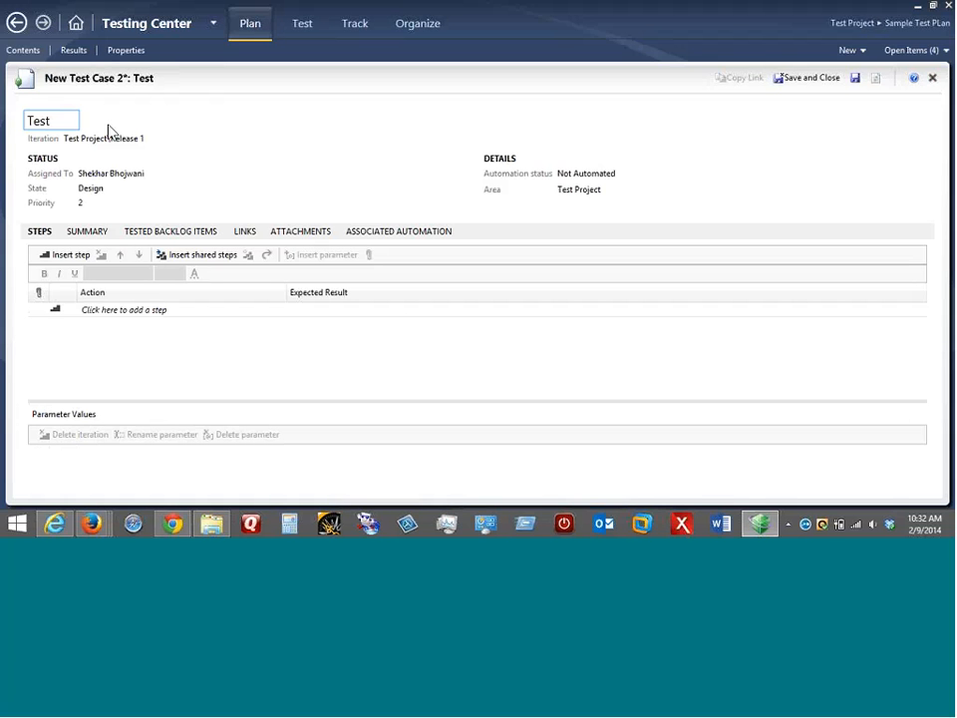
type(" Login in Gmai")
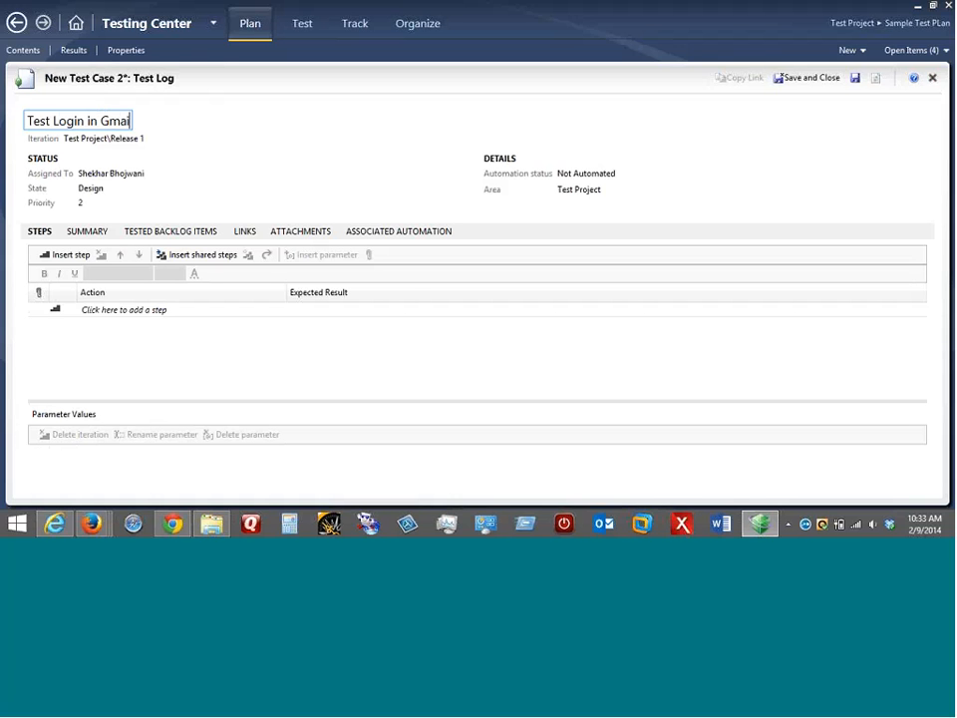
type("kl")
key("BackSpace")
key("BackSpace")
key("BackSpace")
key("BackSpace")
key("BackSpace")
type("ail Acco")
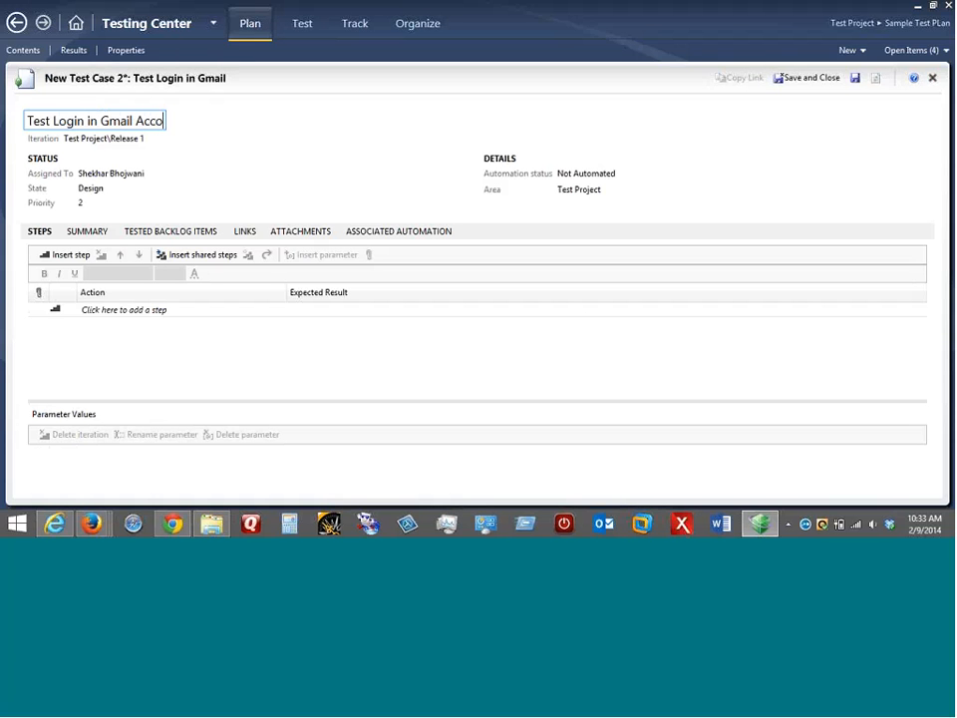
type("unt wi")
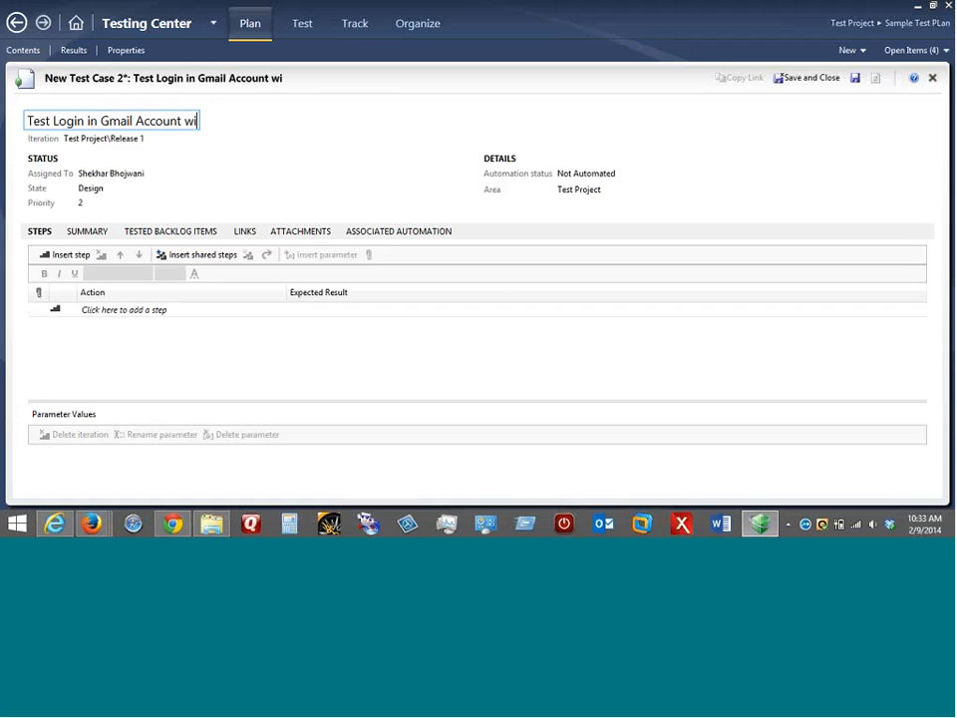
type("th Correct User")
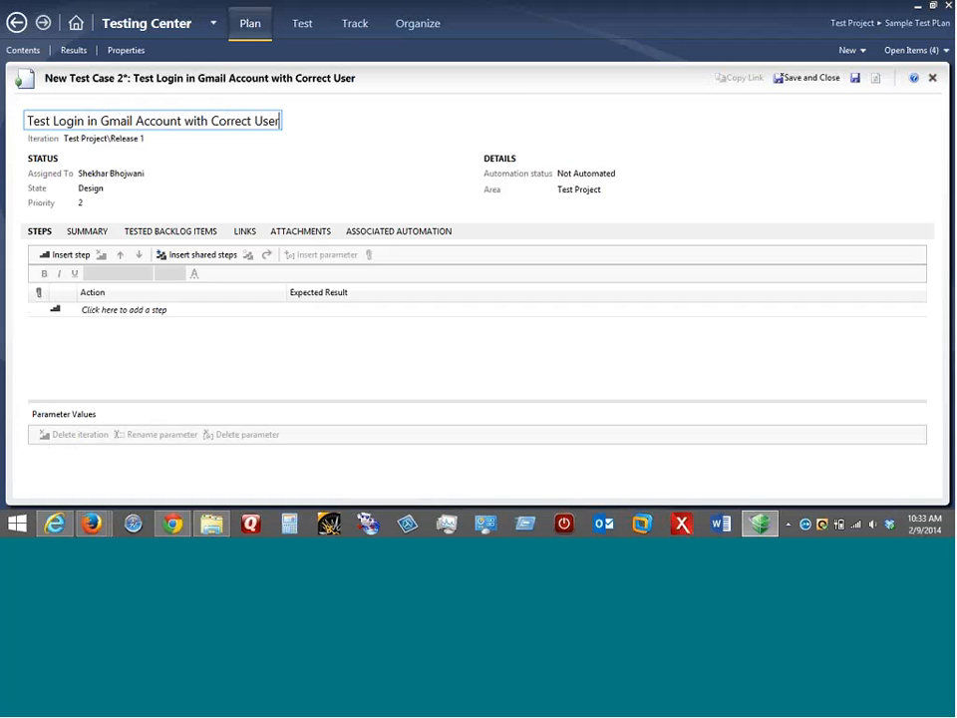
type(" Name and Co")
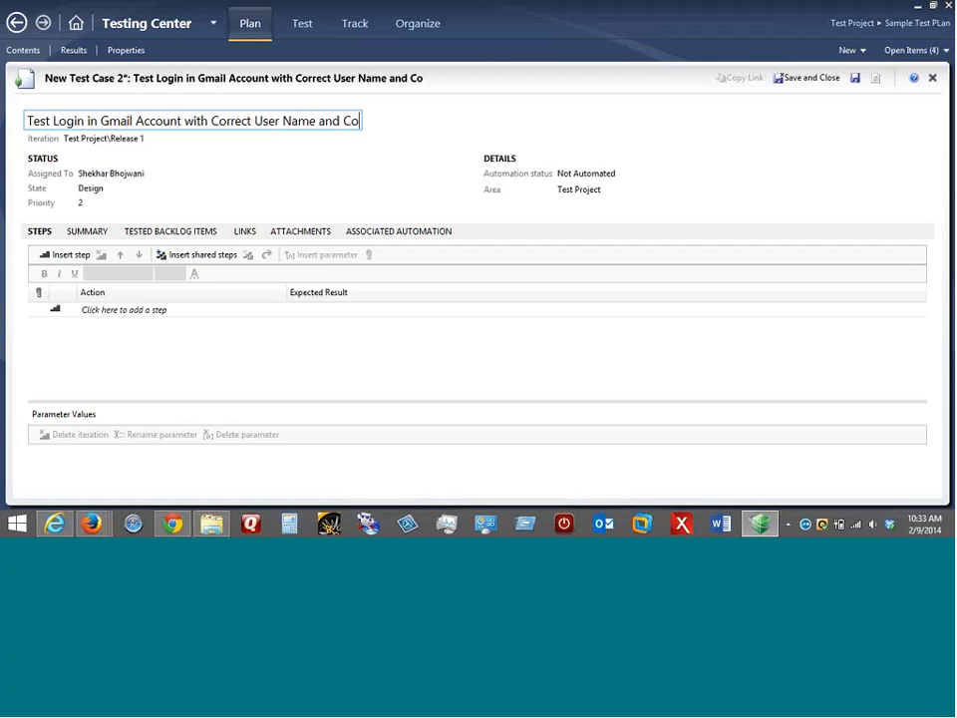
type("rrect")
key("BackSpace")
key("BackSpace")
type("t Pass")
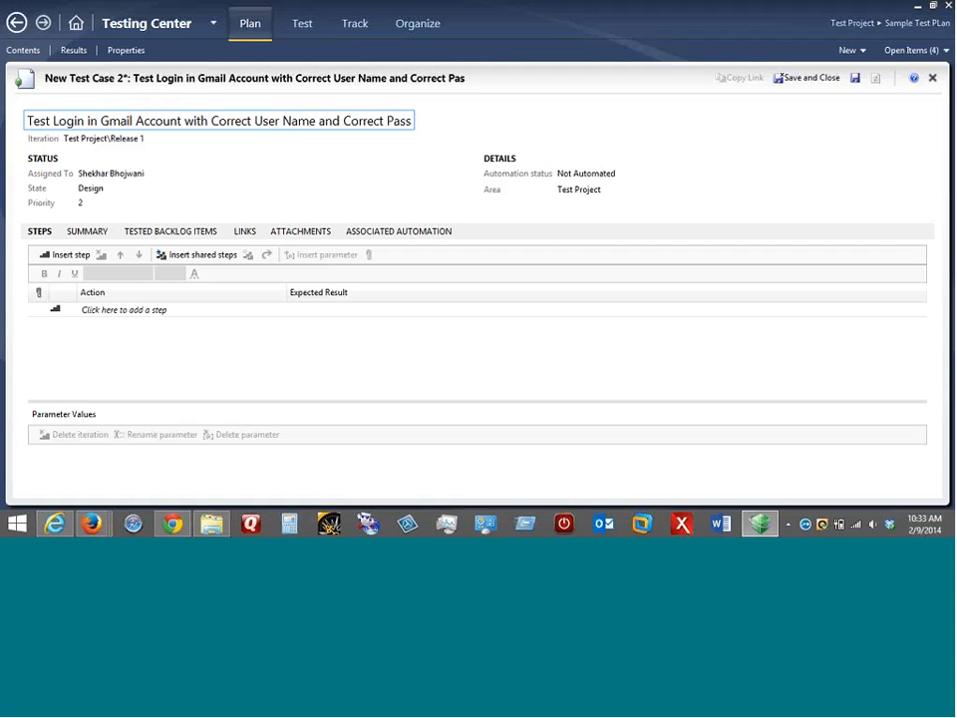
type("word")
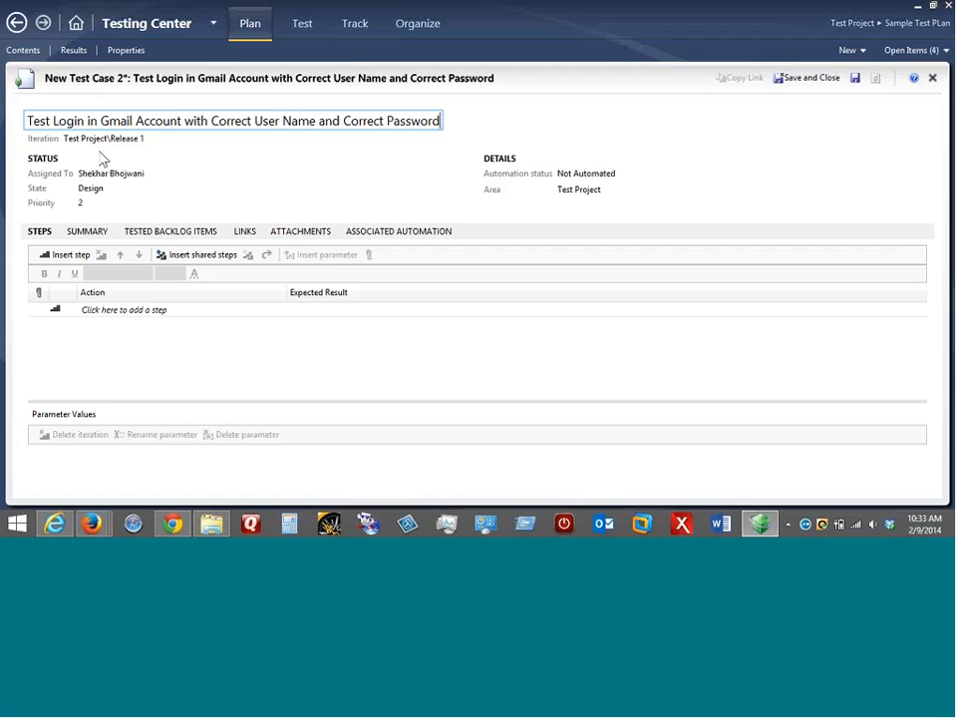
left_click(180, 155)
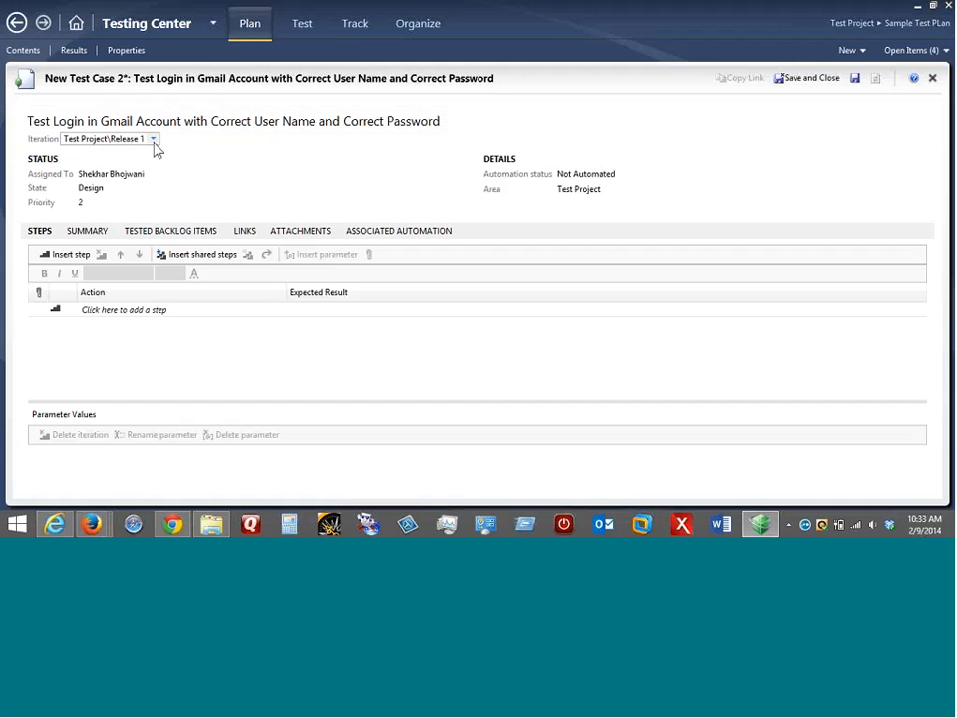
- Keep the iteration at Test Project\Release 1\Sprint 1 and bring up the Assigned To choices
left_click(153, 139)
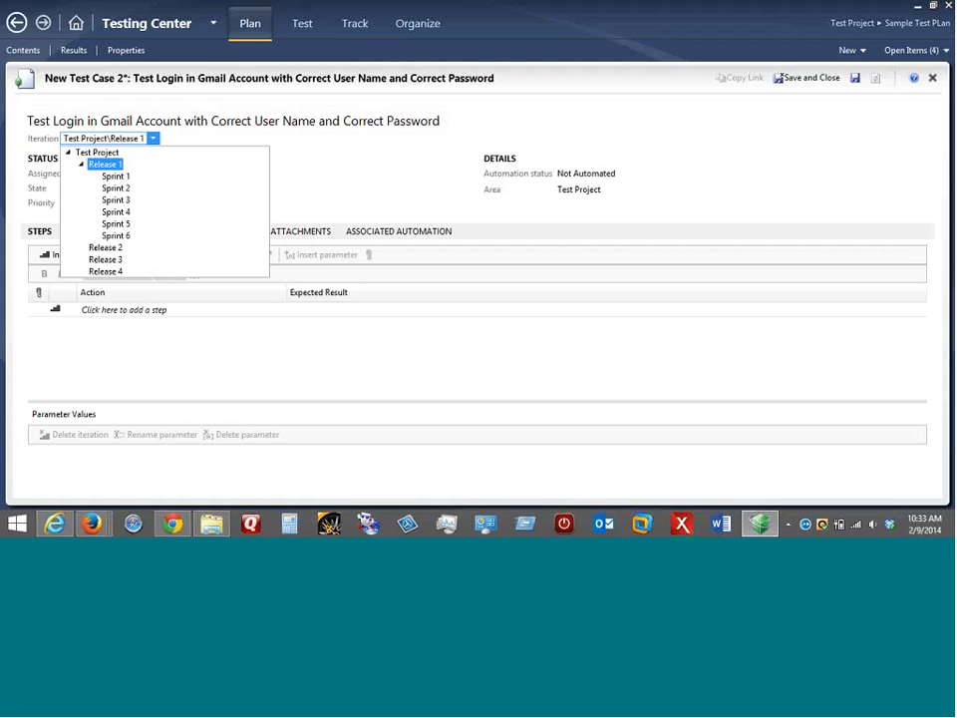
key("Return")
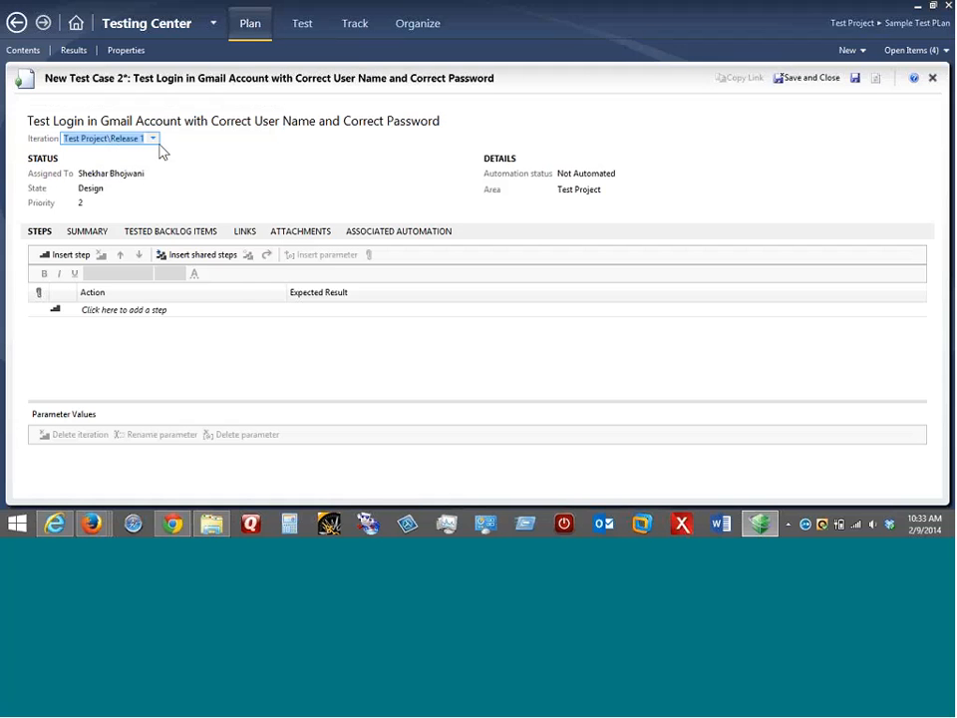
left_click(154, 139)
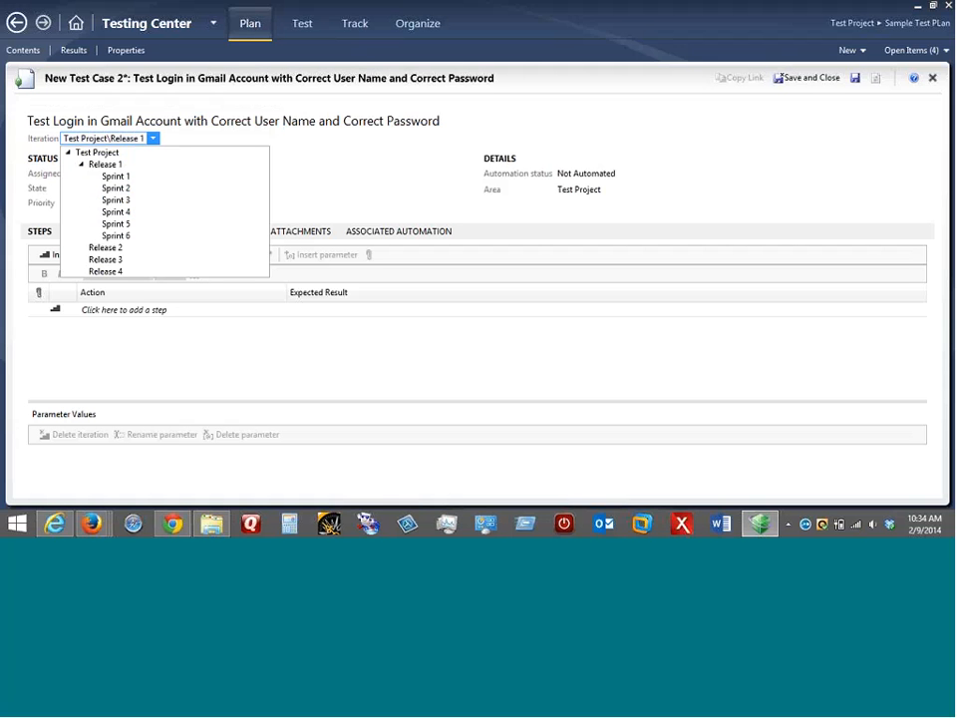
left_click(117, 176)
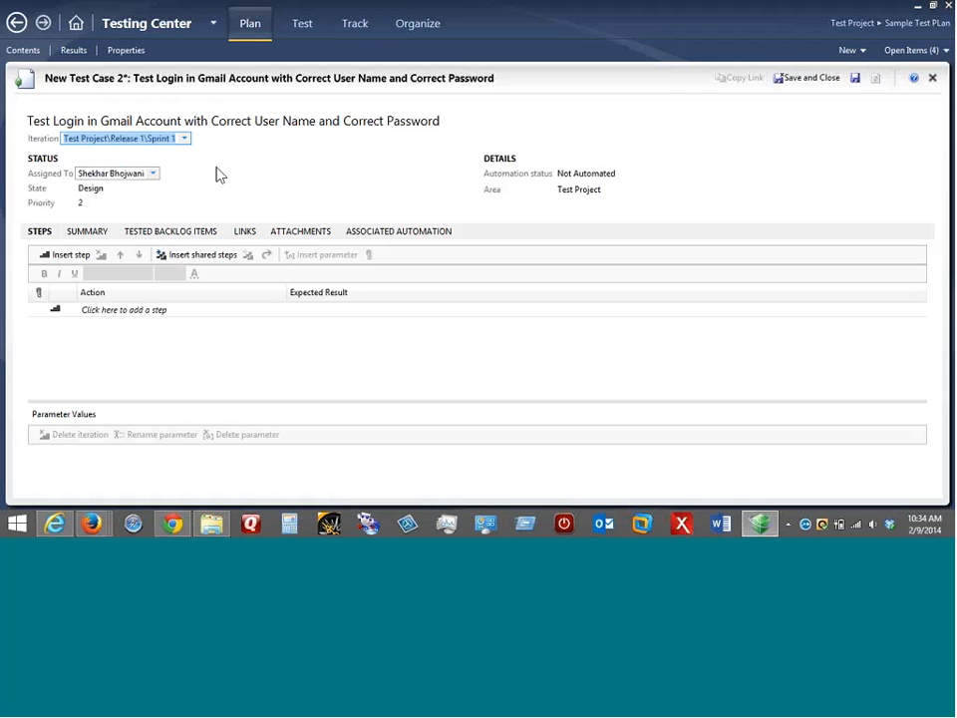
left_click(183, 141)
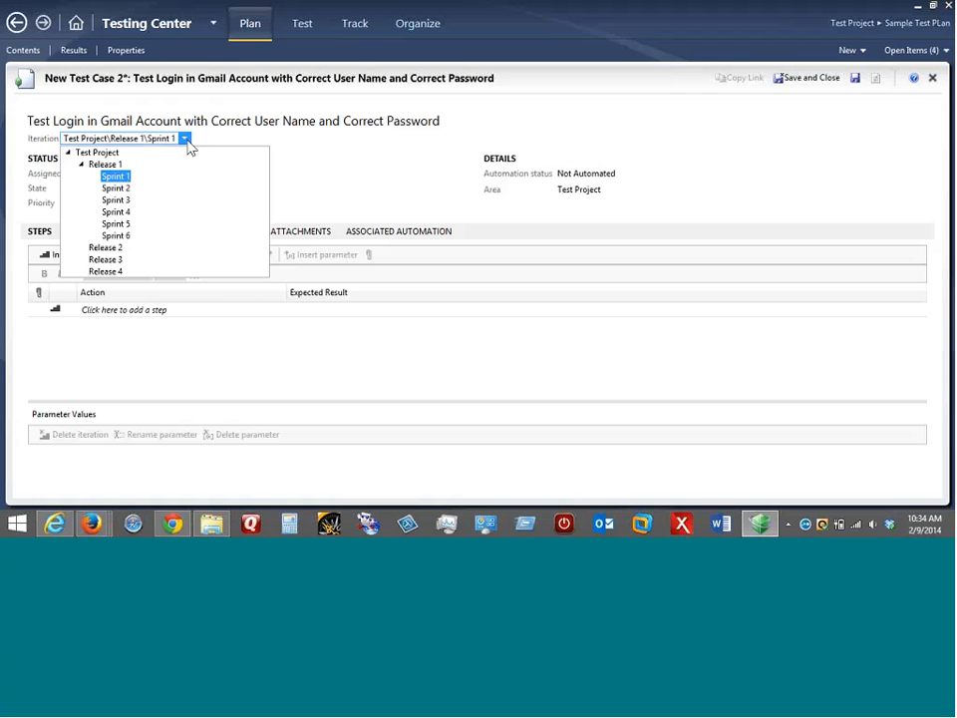
left_click(308, 173)
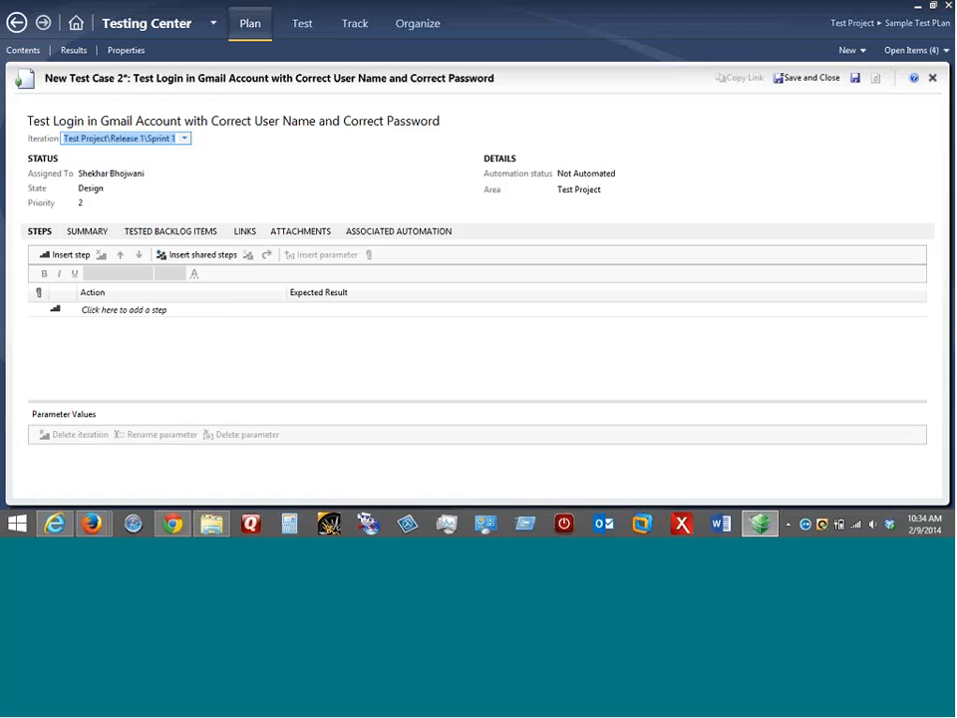
left_click(154, 174)
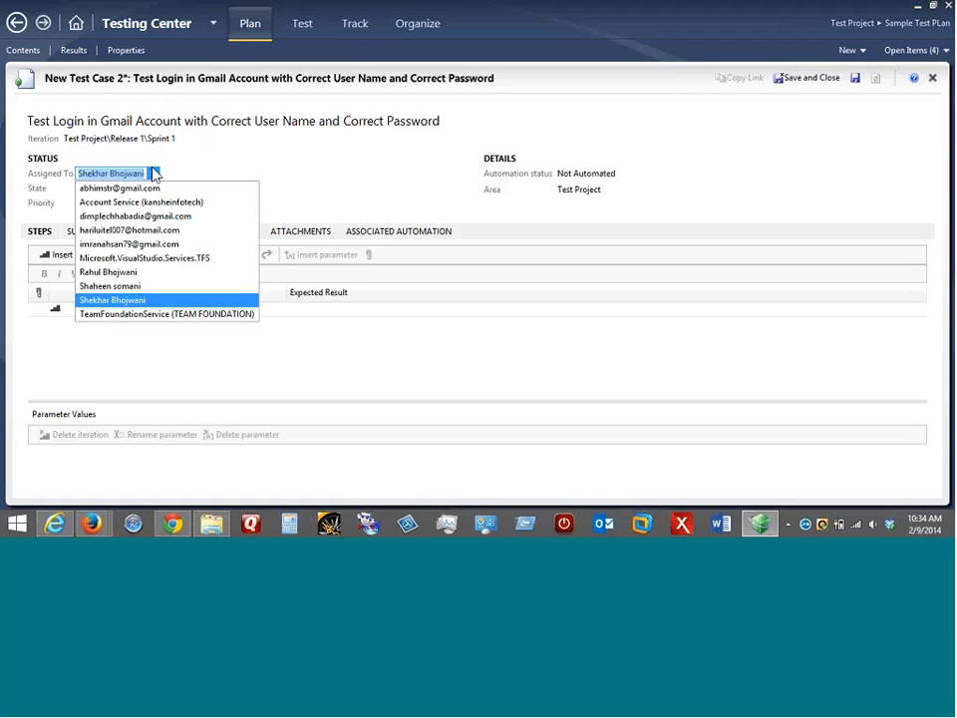
- Dismiss the assignee list unchanged and keep the test case State at Design
left_click(190, 175)
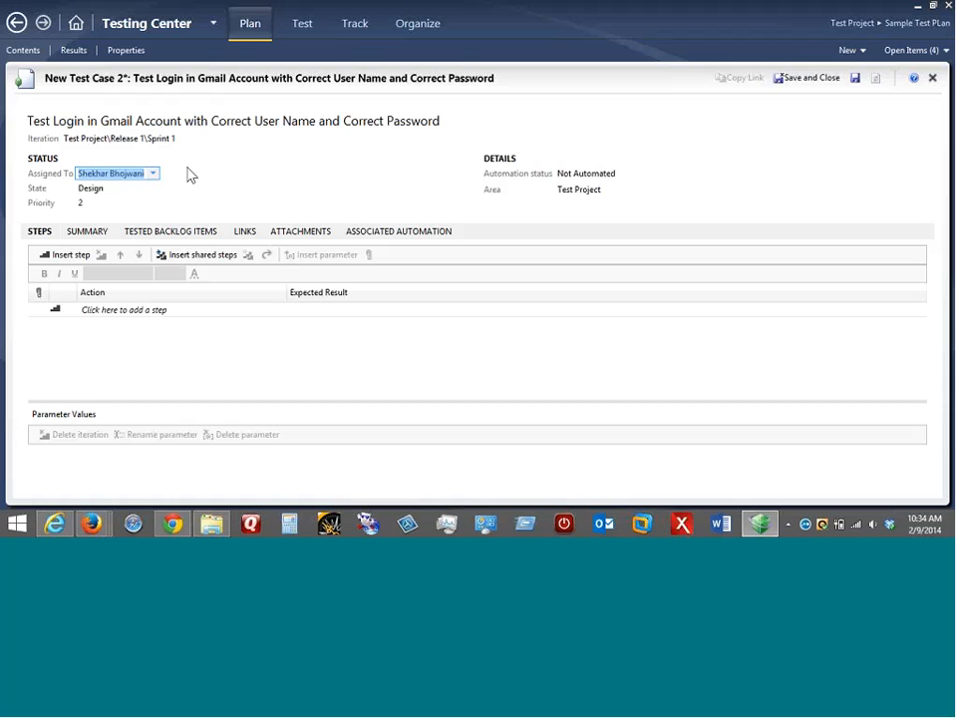
left_click(128, 178)
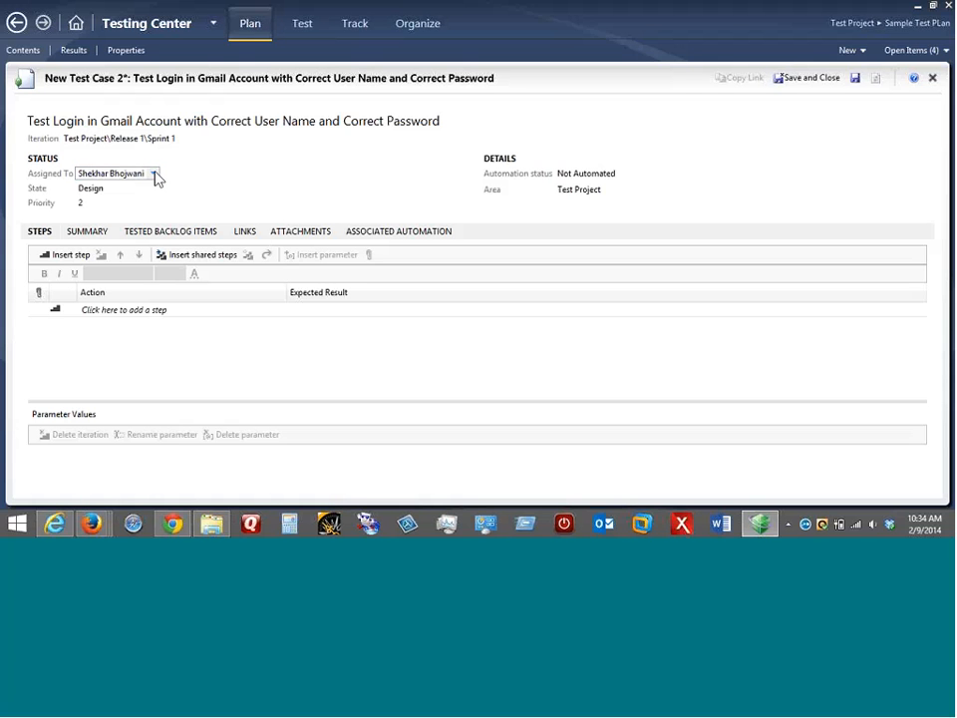
left_click(125, 189)
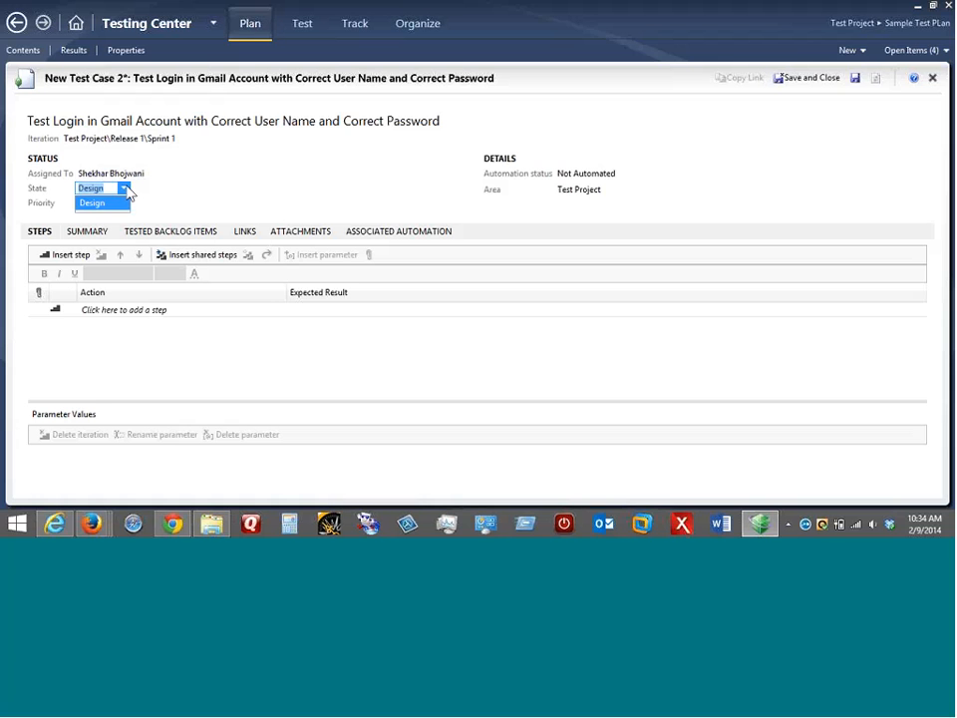
left_click(127, 192)
left_click(124, 190)
left_click(95, 203)
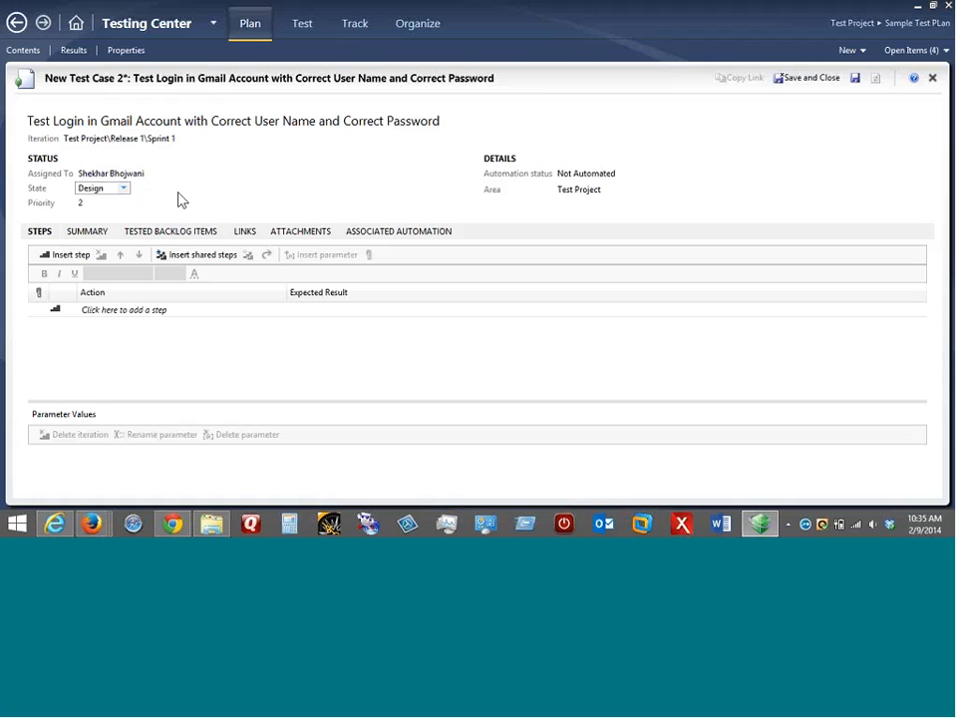
- Save the test case as Test Case 15, leaving State Design and Priority 2 unchanged
left_click(854, 80)
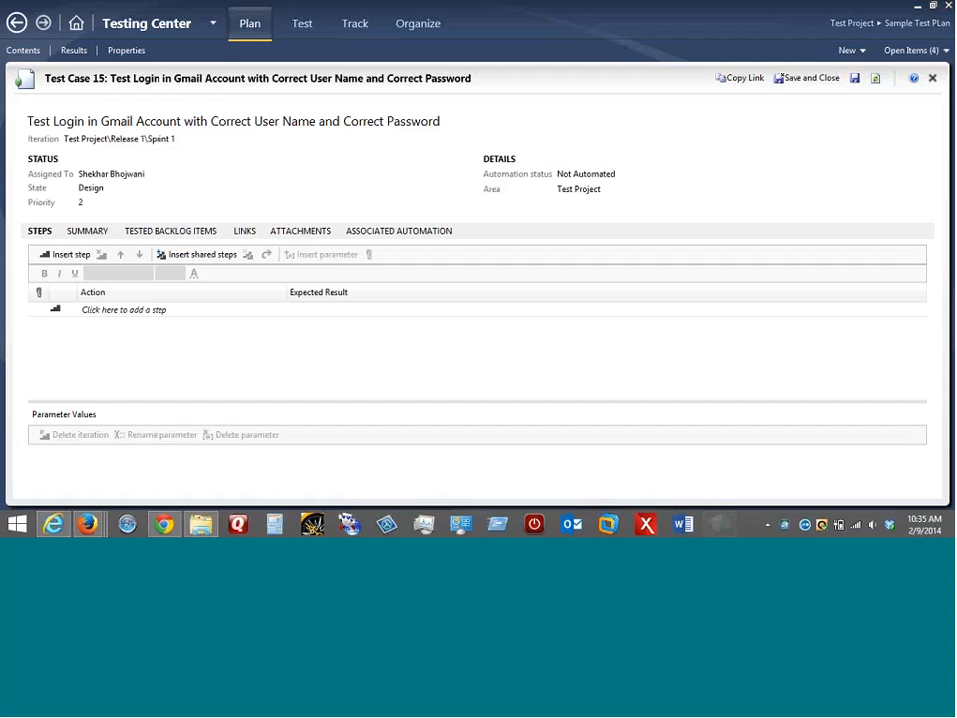
left_click(124, 189)
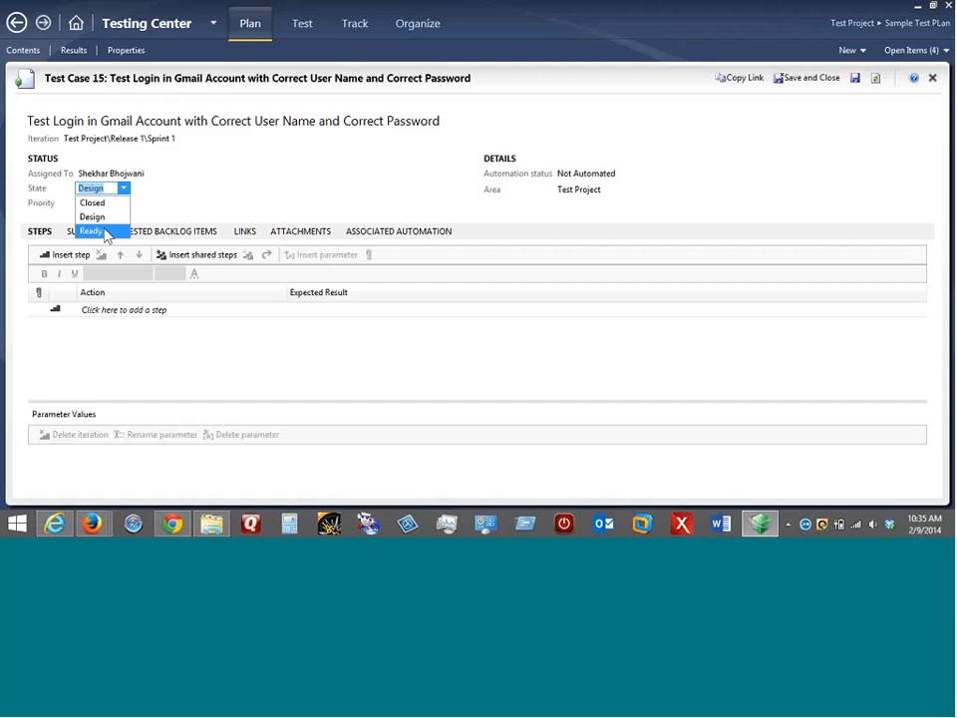
left_click(173, 210)
left_click(165, 206)
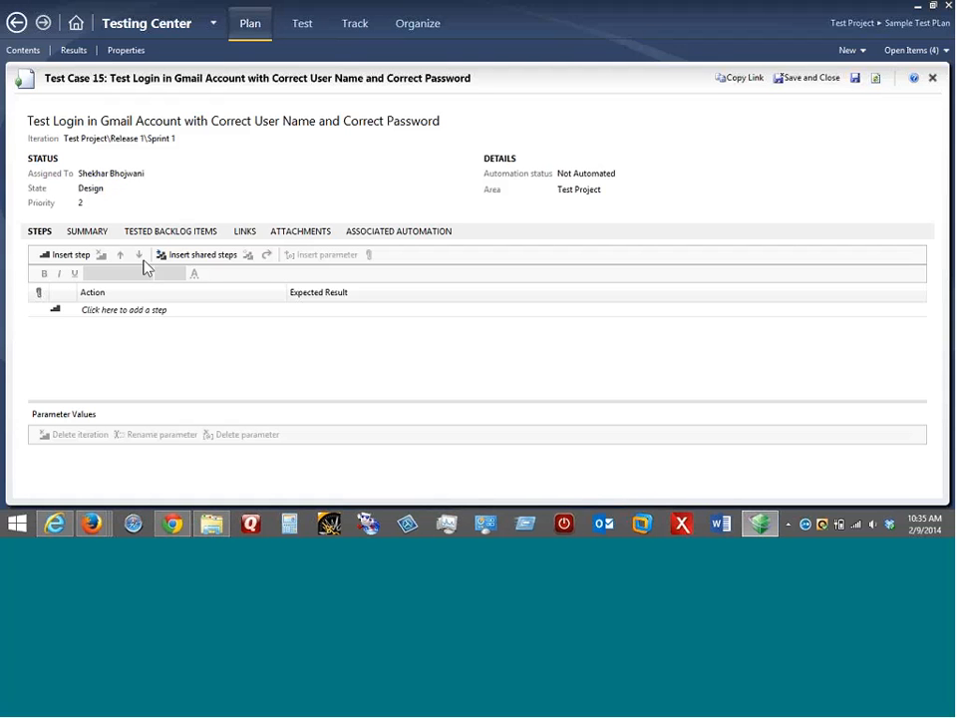
left_click(125, 206)
left_click(125, 204)
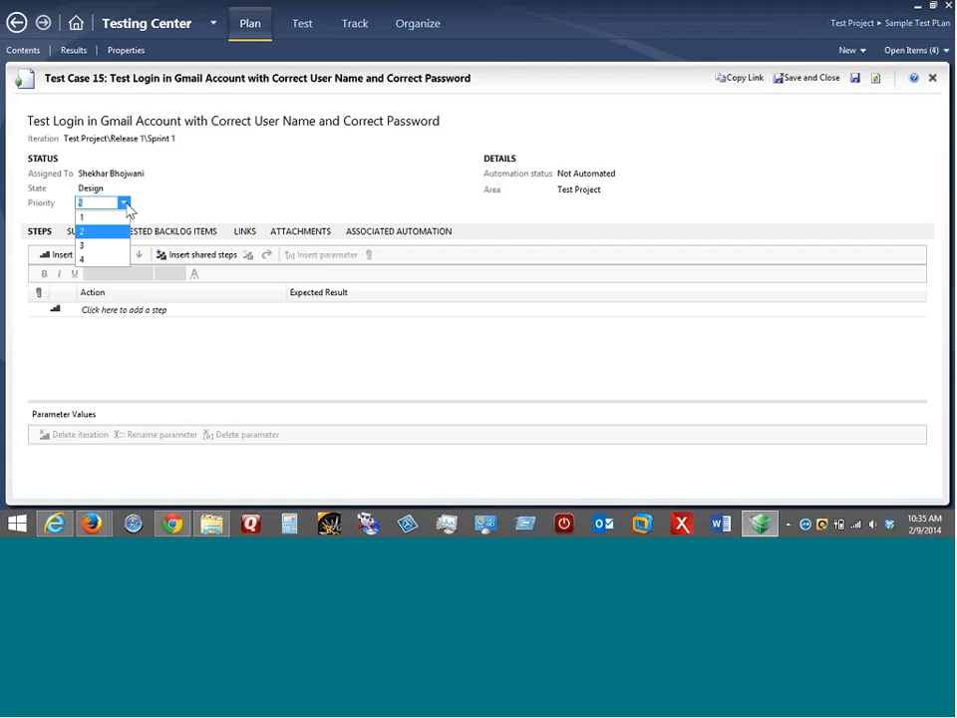
left_click(126, 206)
left_click(279, 221)
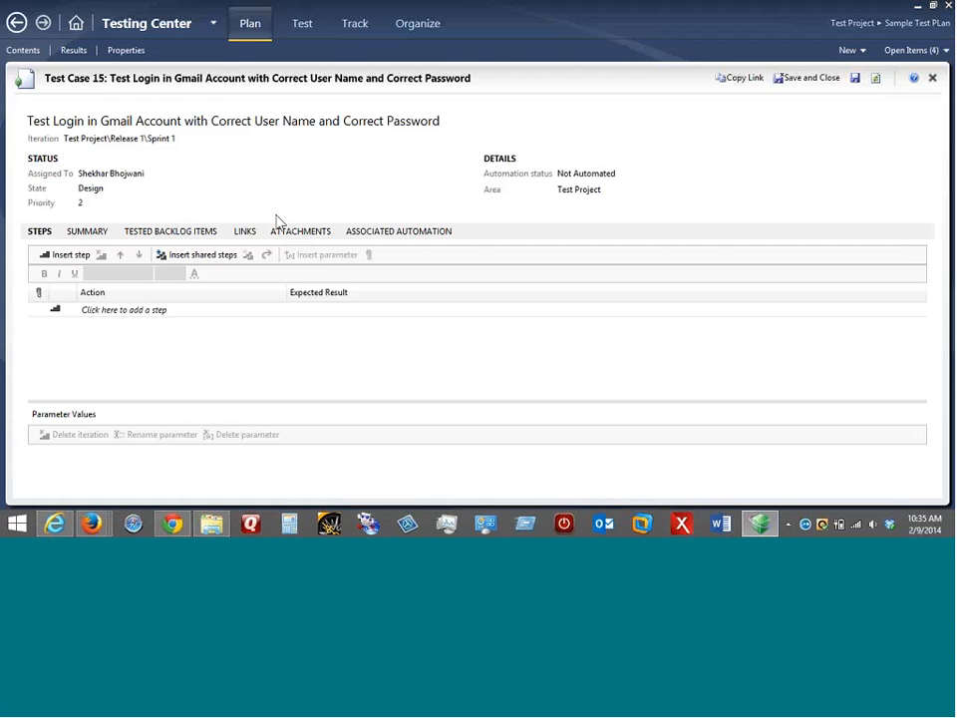
- Set Automation status to Planned and keep the Area as Test Project
left_click(625, 176)
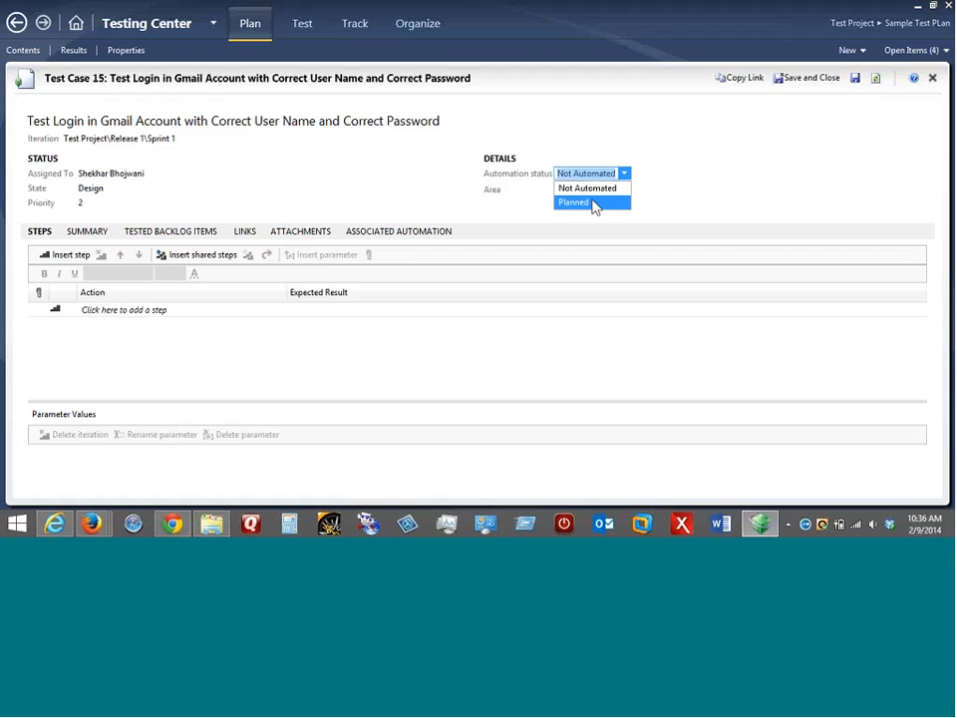
left_click(595, 204)
left_click(609, 190)
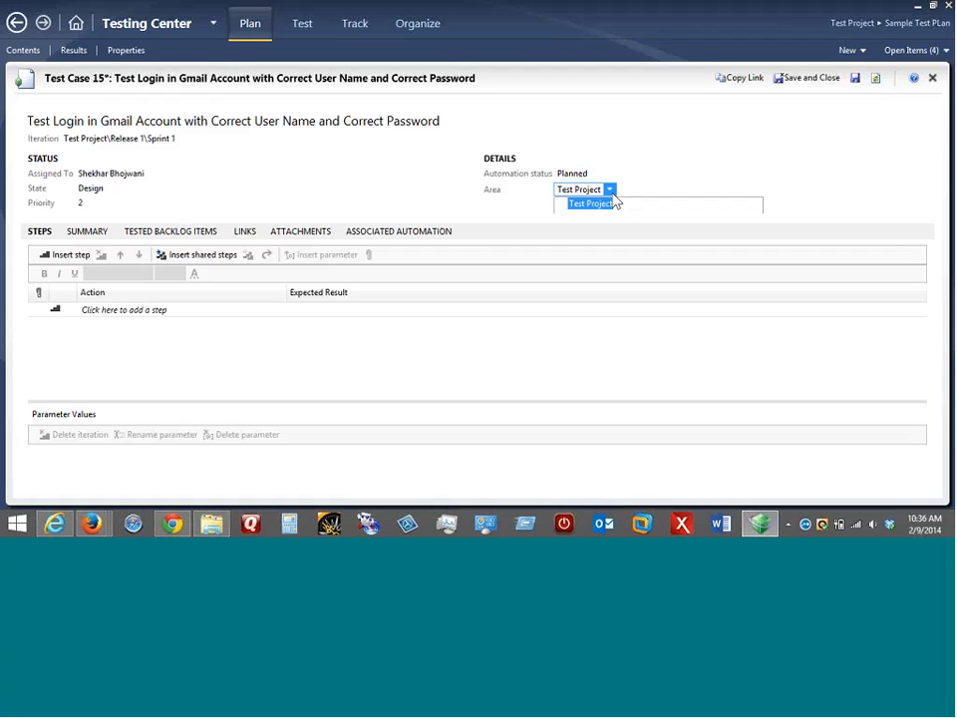
left_click(598, 203)
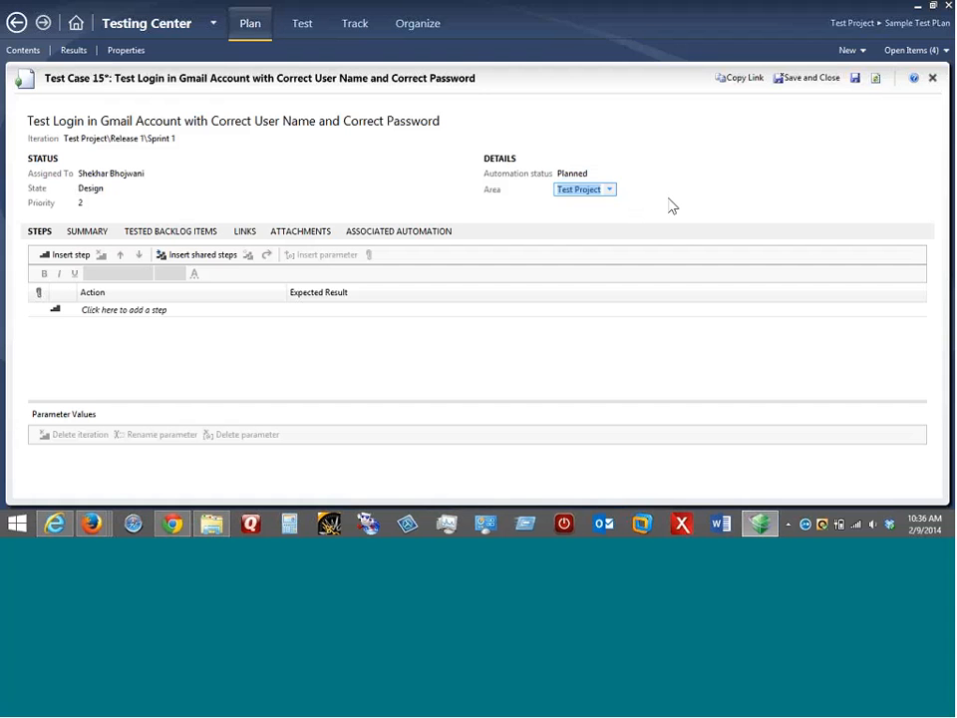
left_click(609, 189)
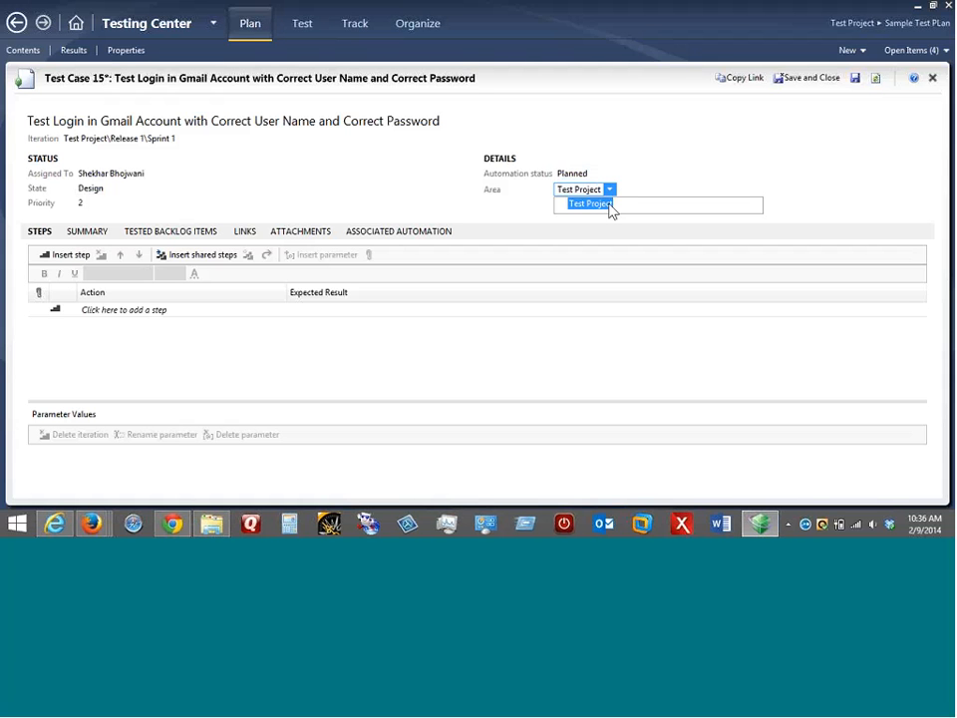
left_click(598, 204)
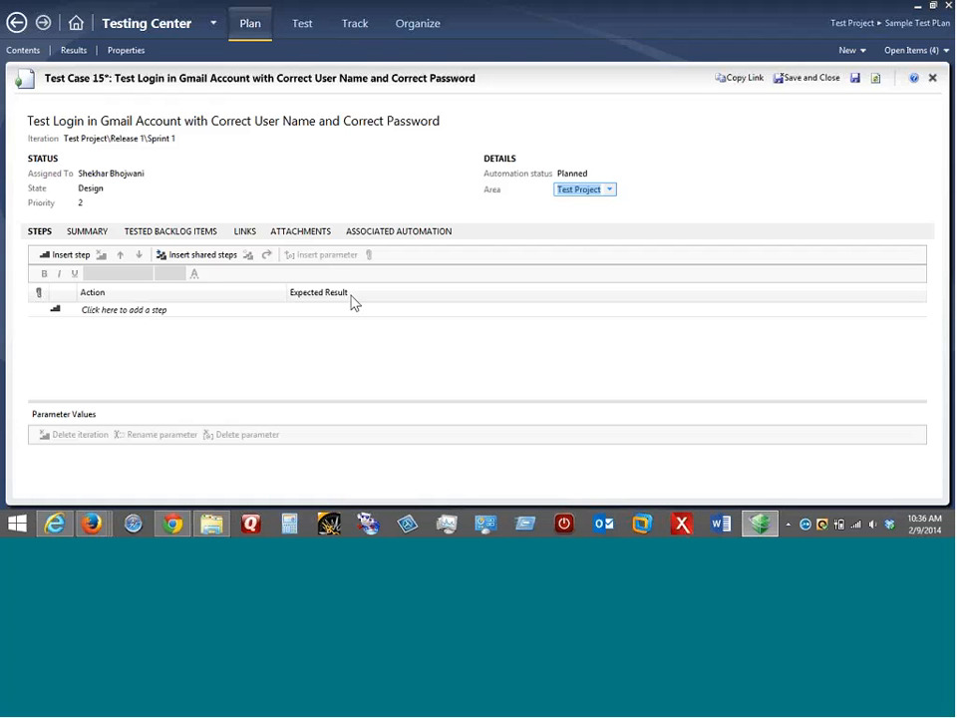
- Add test steps 'Open IE' and 'Enter URL for Gmail "gmail.com"' to the steps grid
left_click(104, 311)
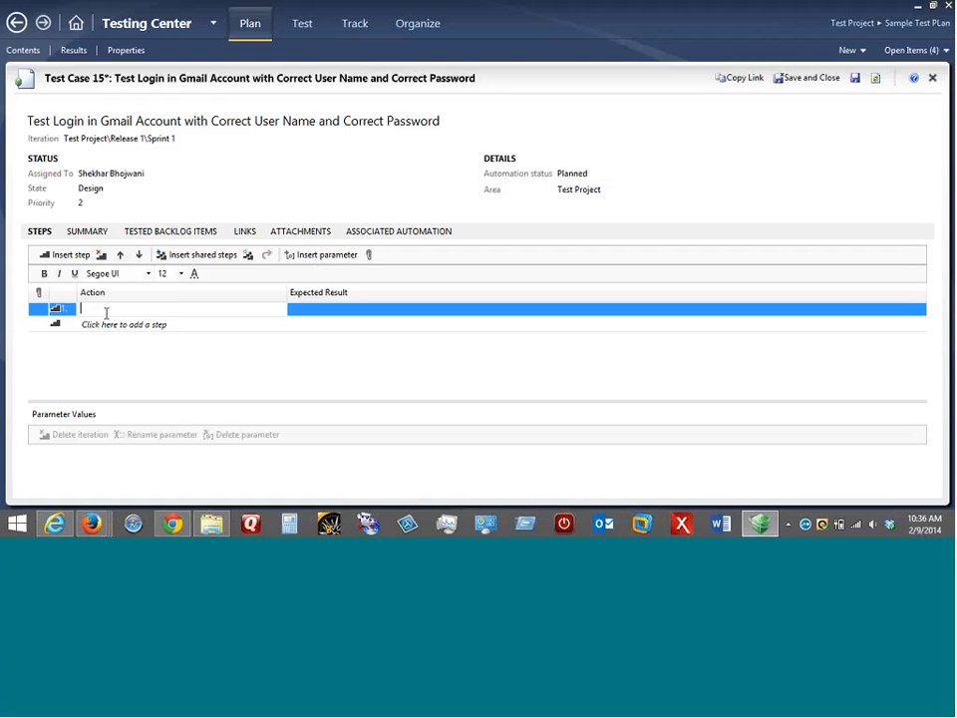
type("Open IE")
key("Return")
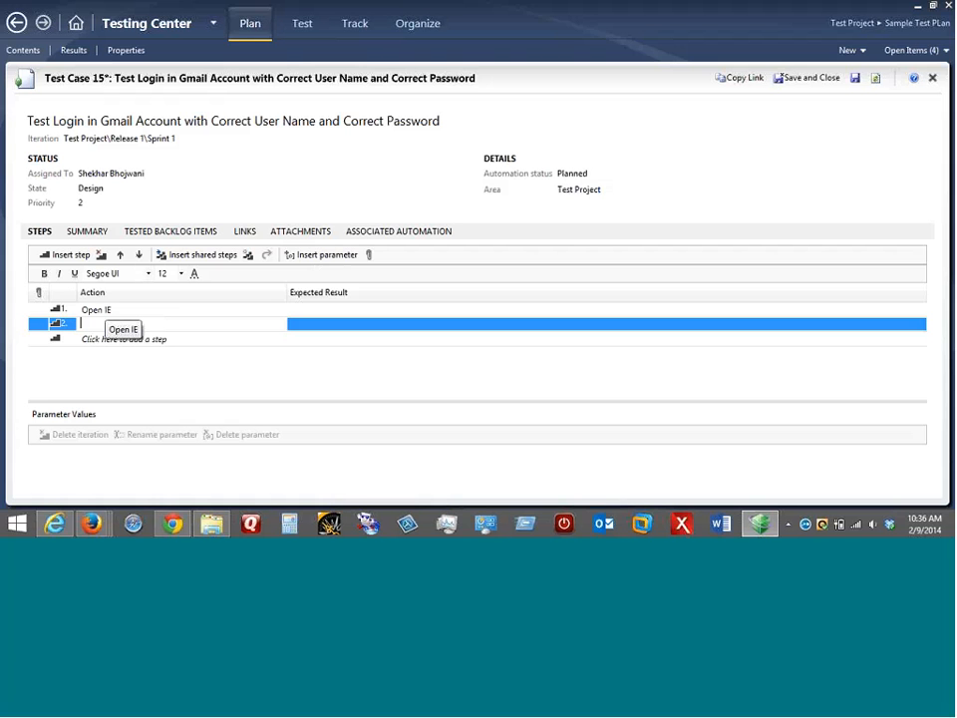
type("Enbter")
key("BackSpace")
key("BackSpace")
key("BackSpace")
key("BackSpace")
type("ter")
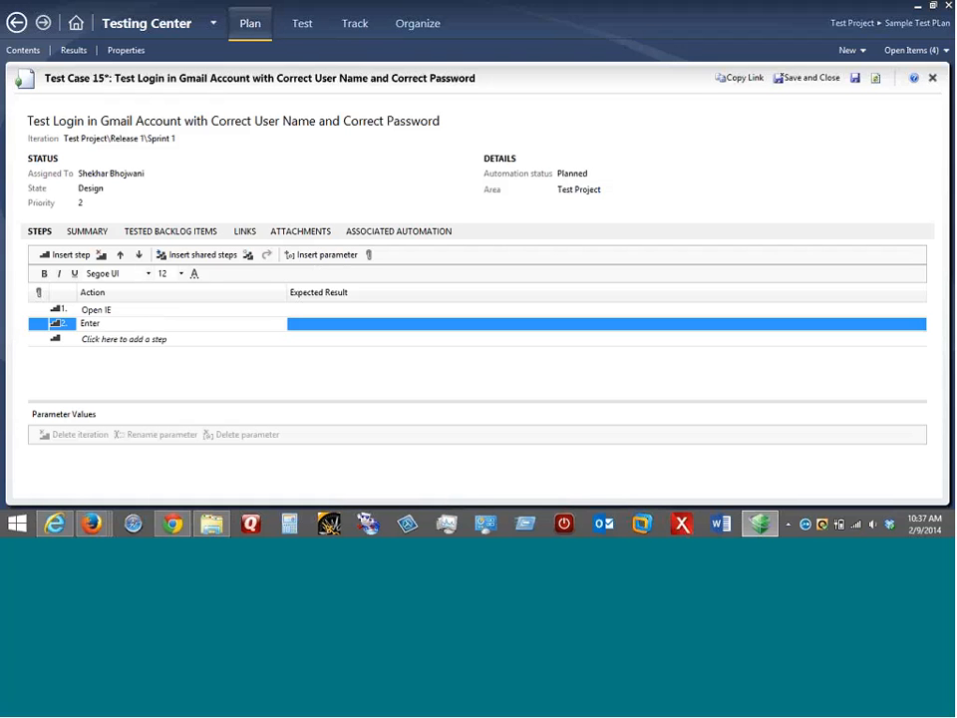
type(" URL for Gmail \"")
type("gmail.com\"")
key("Return")
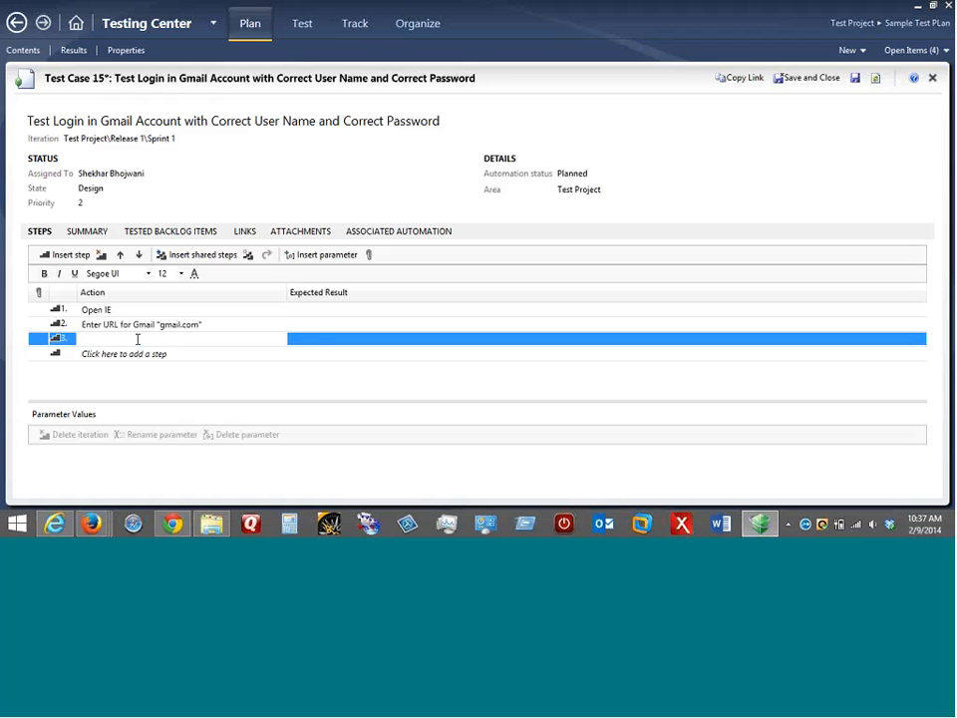
- Give step 2 the expected result 'should open gmail home page, should also show text box for username and password'
left_click(317, 339)
left_click(316, 327)
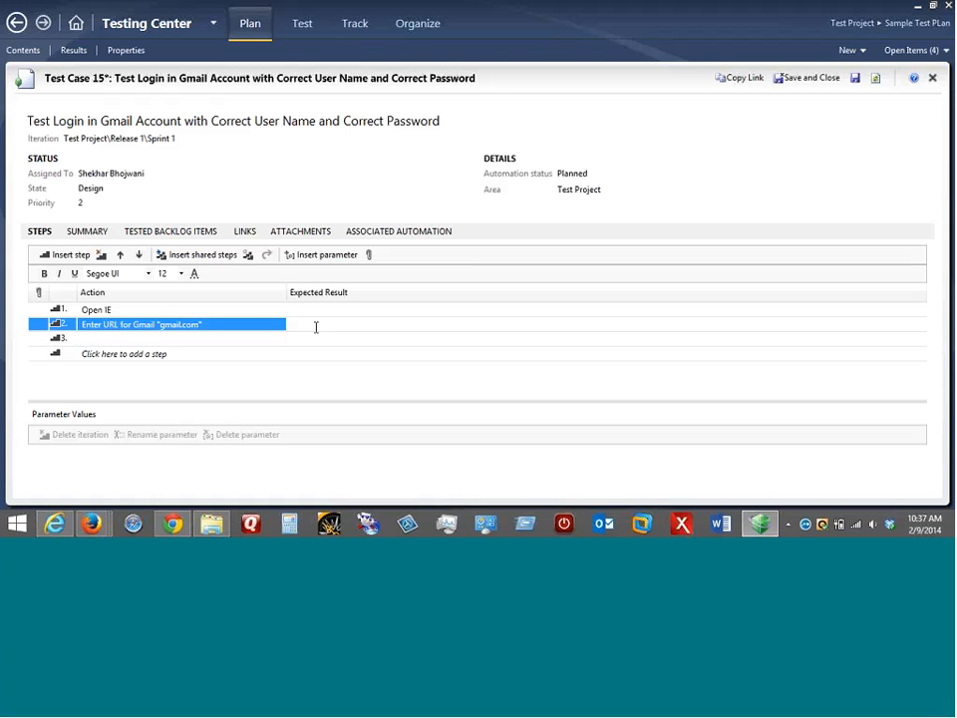
type("should dpen gmail home page")
key("Return")
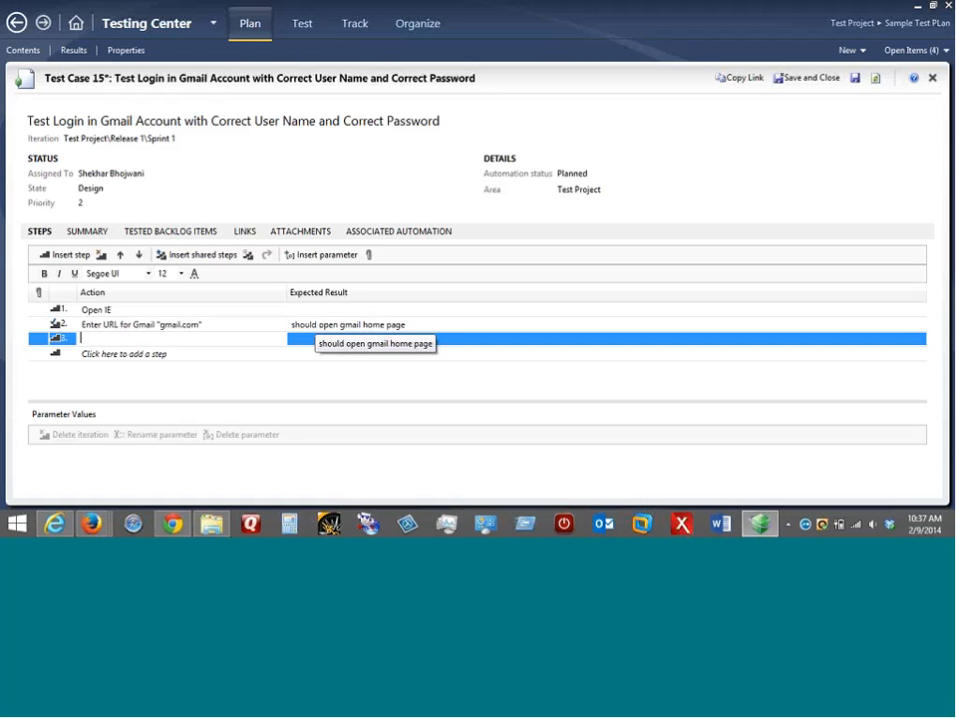
left_click(418, 324)
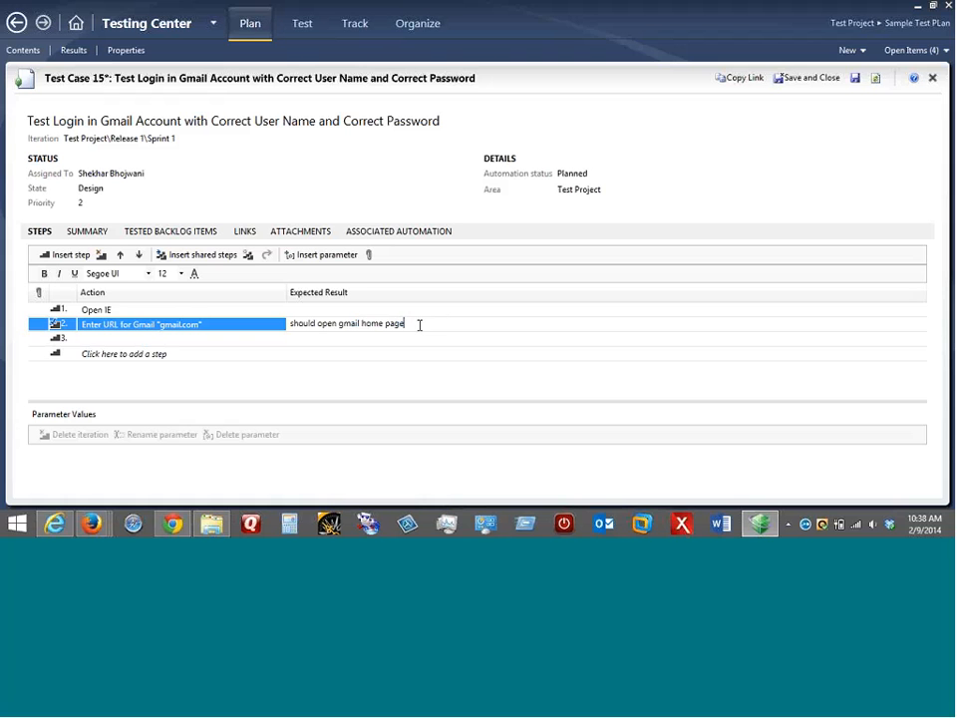
type(", should also show text box for username and")
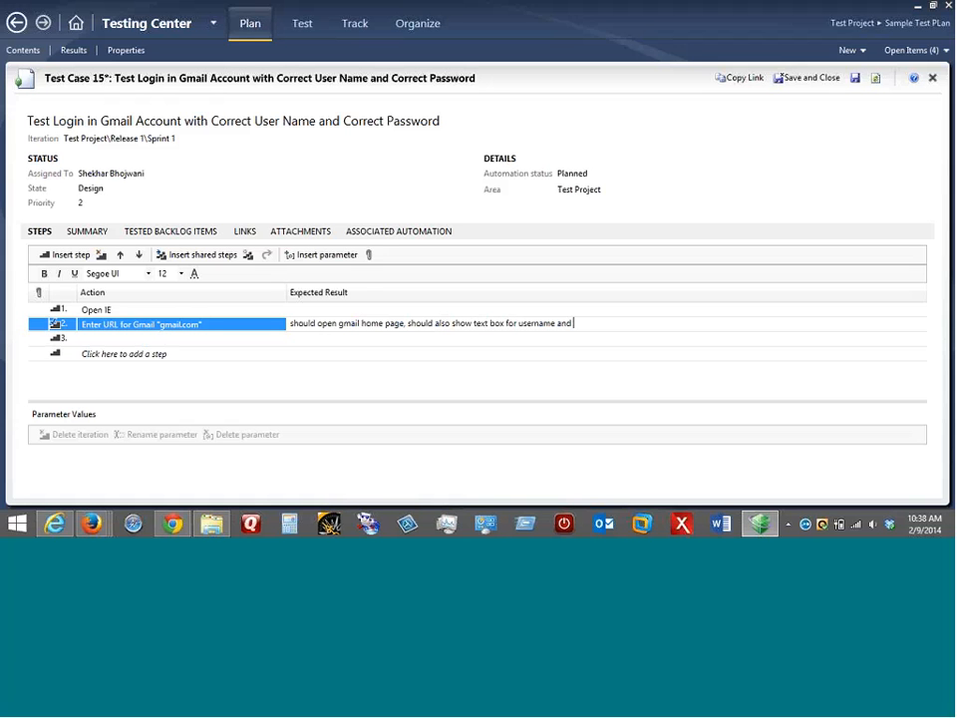
type(" password")
key("Return")
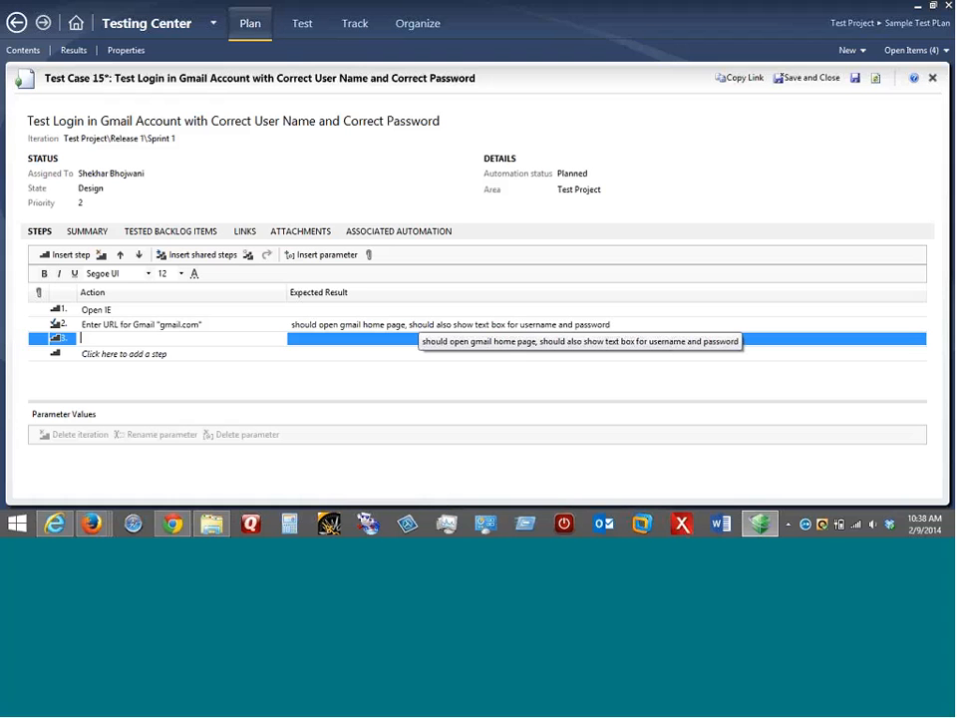
- Add step 3 'Enter User name' expecting 'Should allow to edit user name'
type("Enter User name")
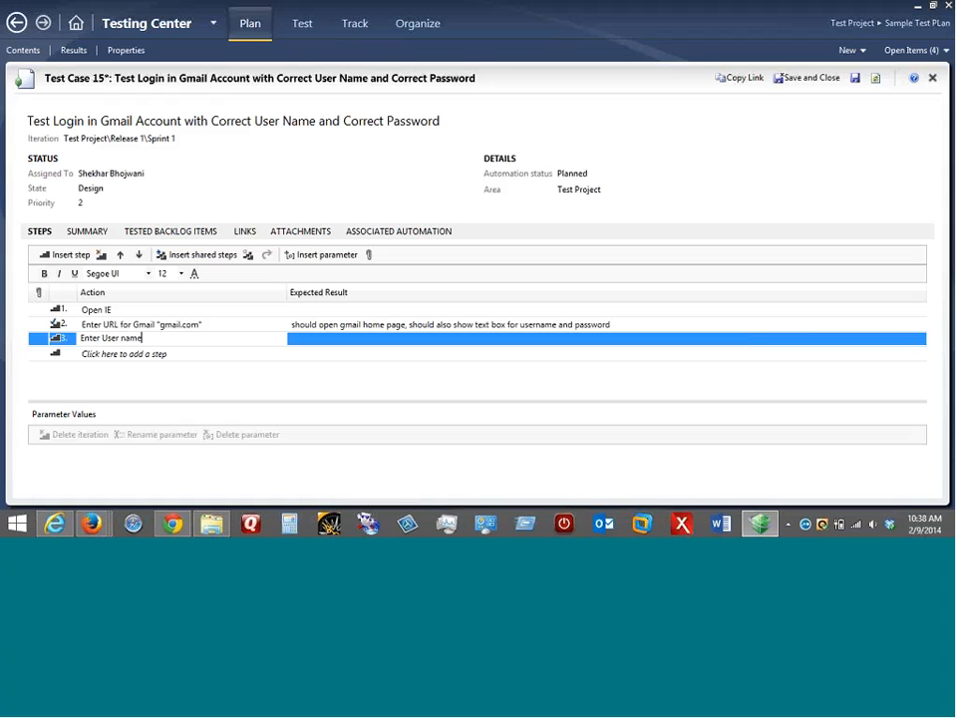
key("Tab")
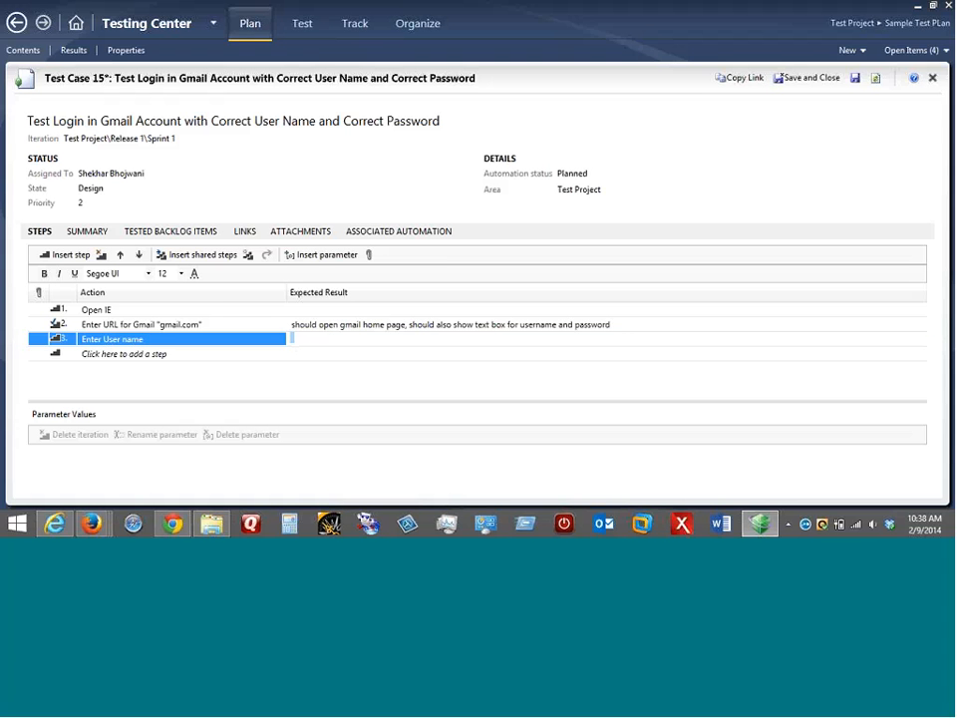
type("Should allow to edit user na")
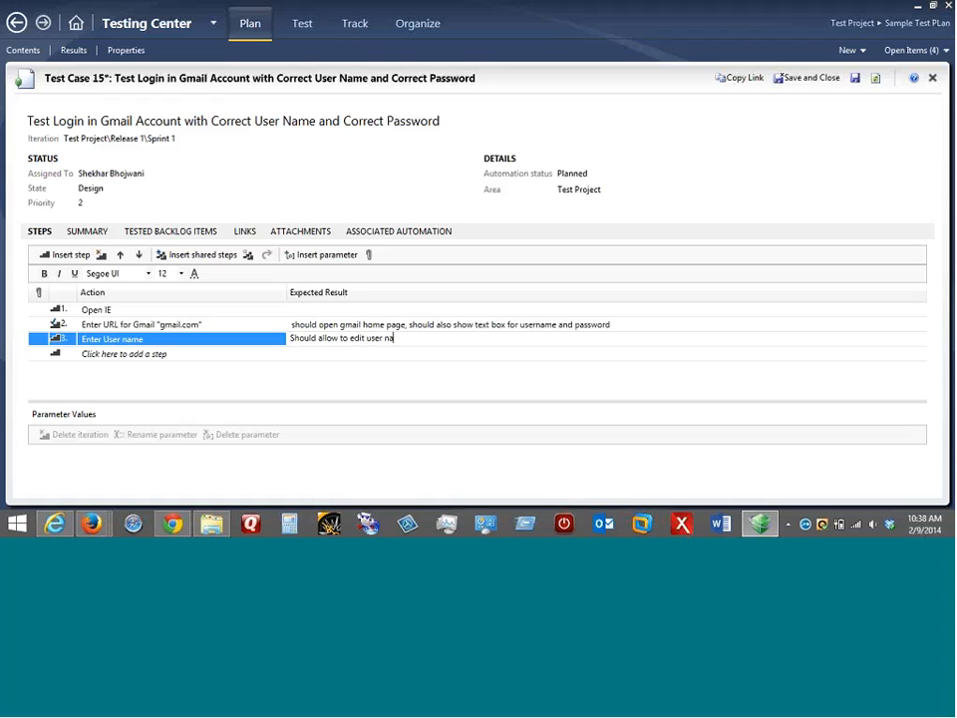
type("me")
key("Return")
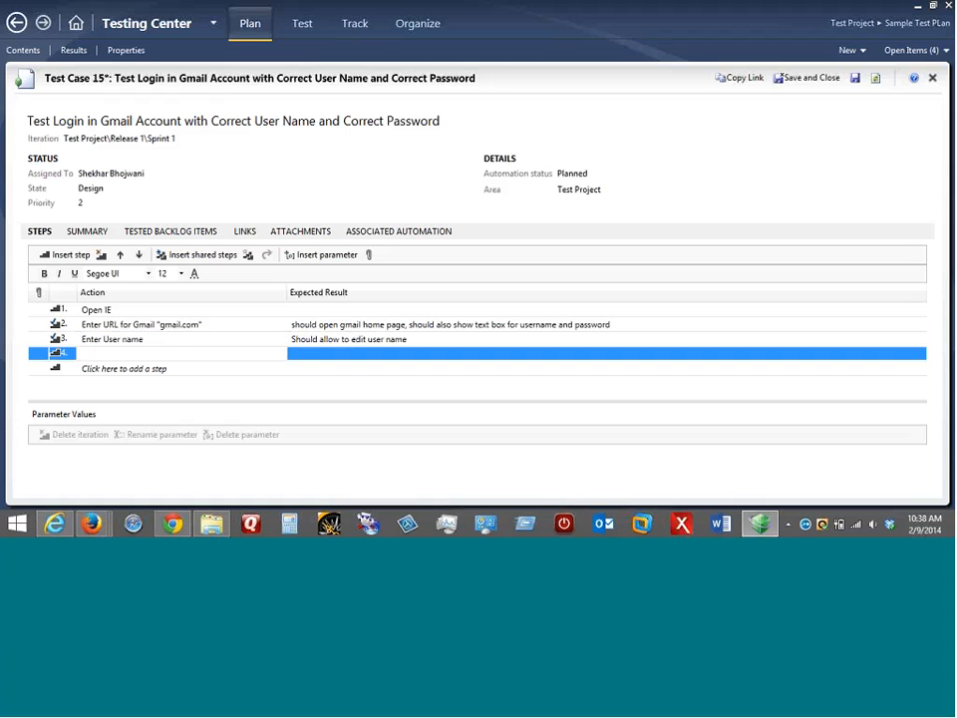
- Enter step 4's action 'Tab or go to Password text box'
type("Tab or go to Password text box")
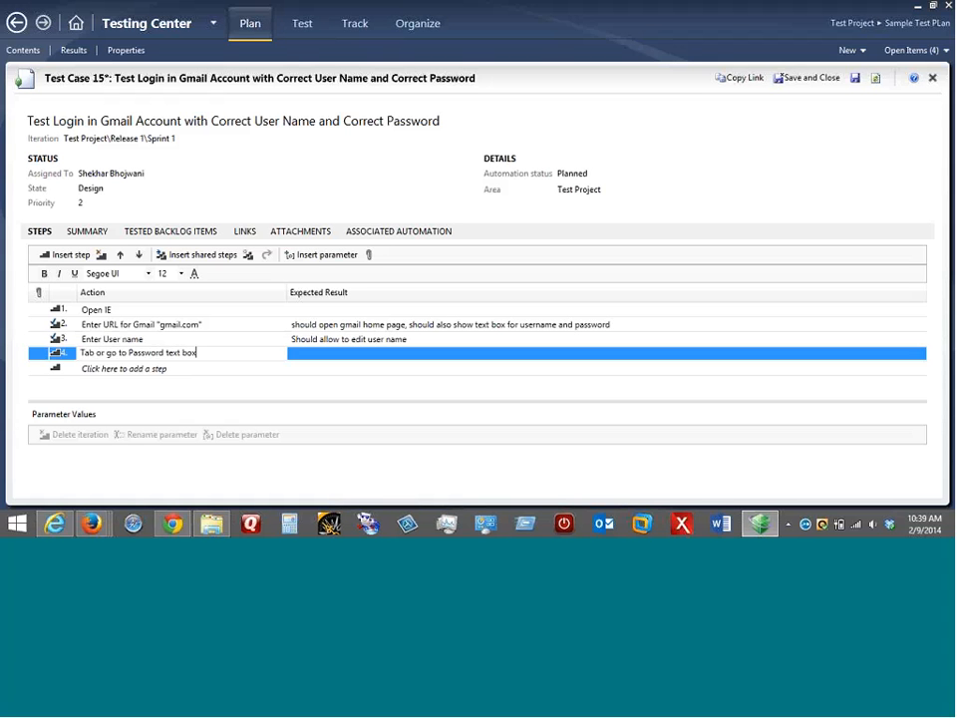
- Insert 'Go to Password text box' as a new step 3 and start an empty step 6
left_click(78, 339)
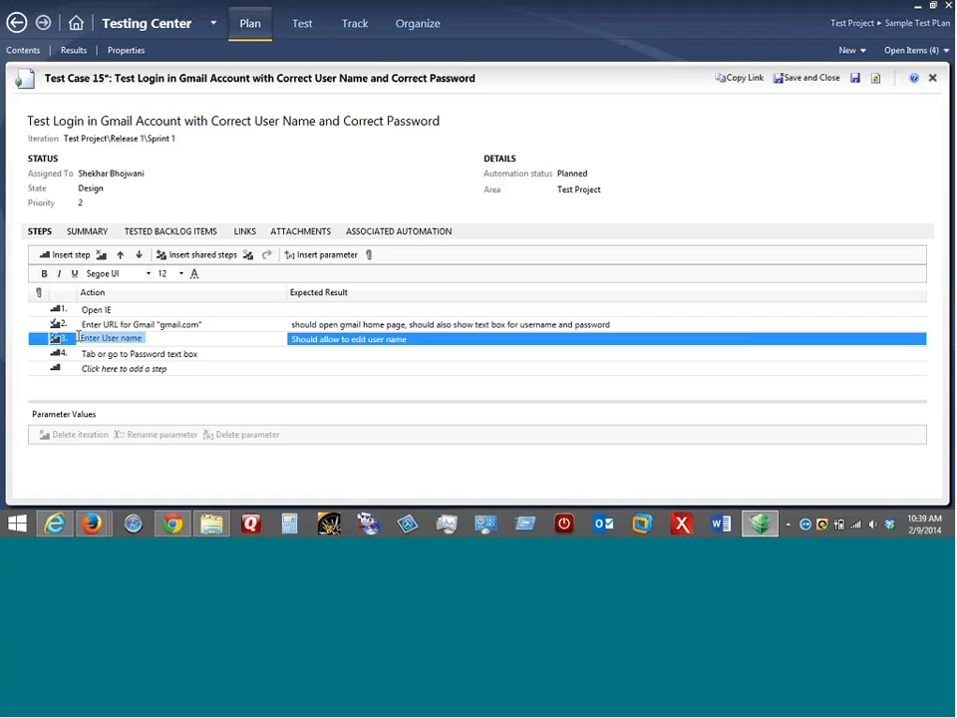
left_click(69, 256)
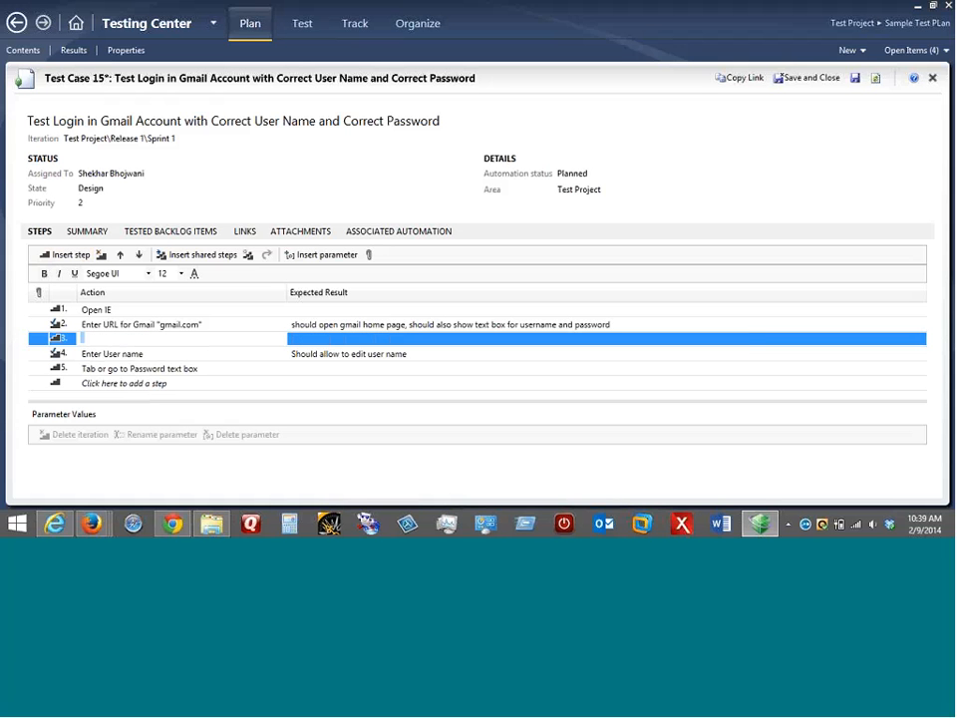
type("Go to Password text box")
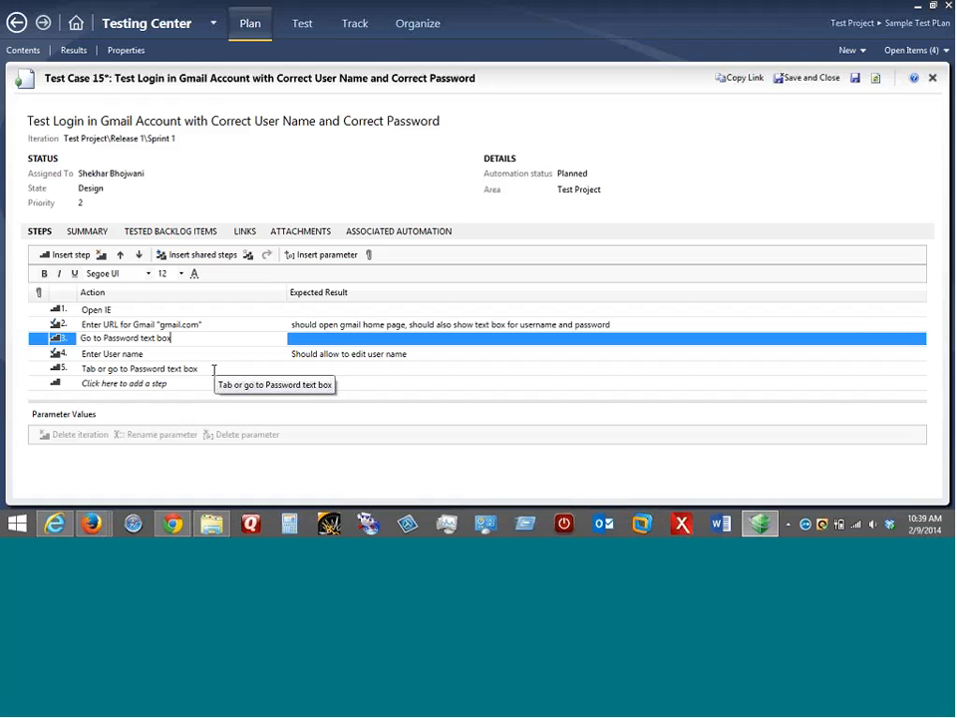
left_click(214, 369)
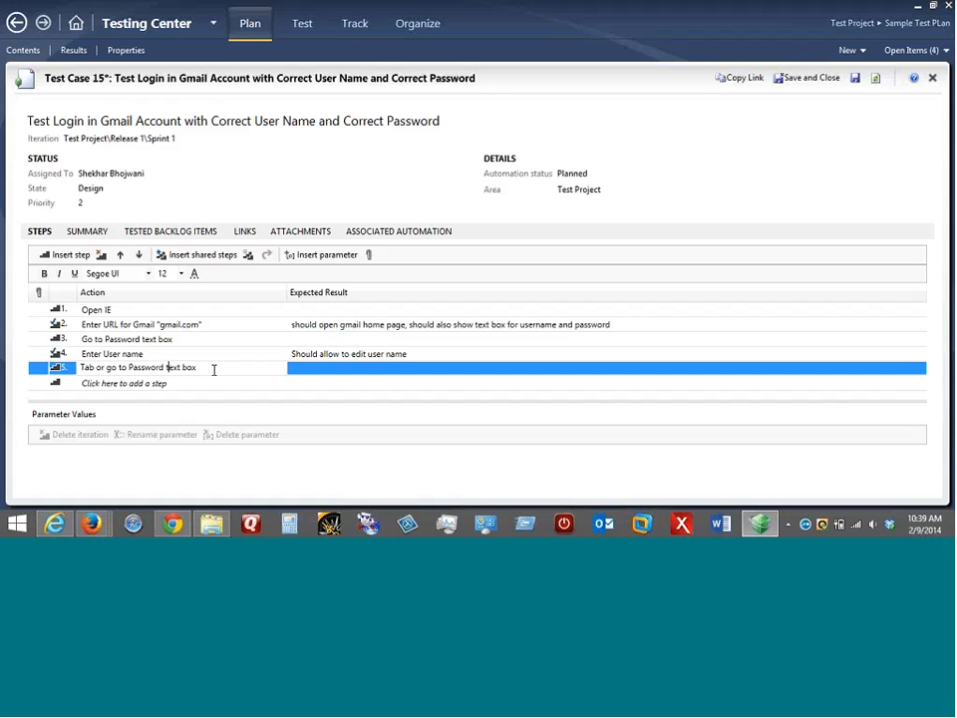
left_click(213, 370)
left_click(187, 383)
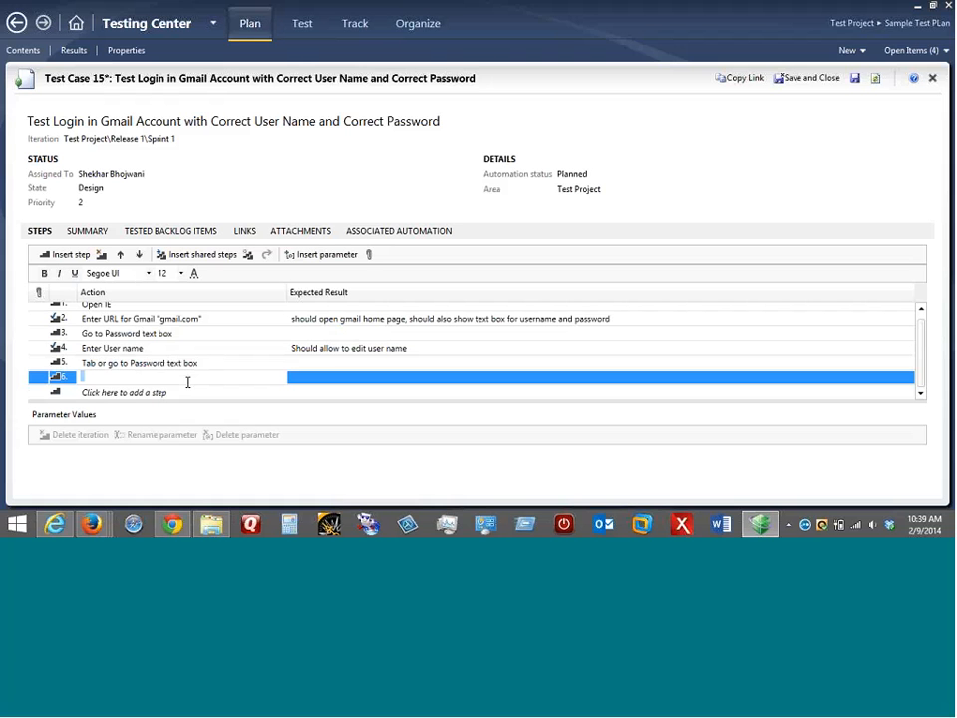
- Enter step 6's action as 'Enter correct Password'
type("Enter")
type("Password")
left_click(105, 376)
type("correct")
- Reword step 4's action to 'Enter correct Username' and add an empty step 7
left_click(104, 347)
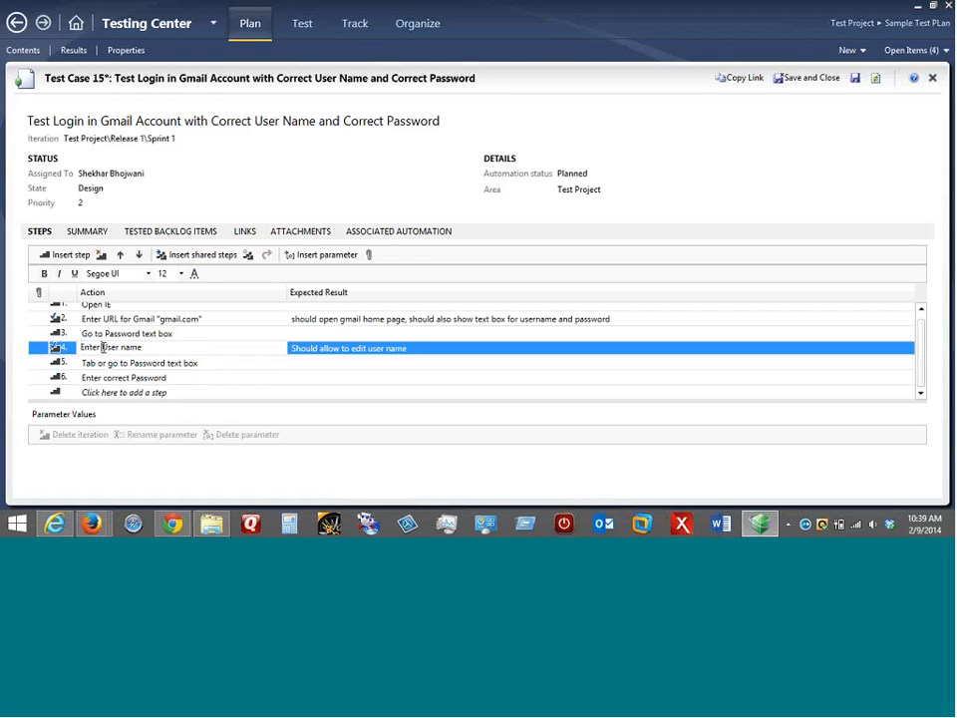
type("correct")
left_click(149, 347)
key("BackSpace")
left_click(145, 392)
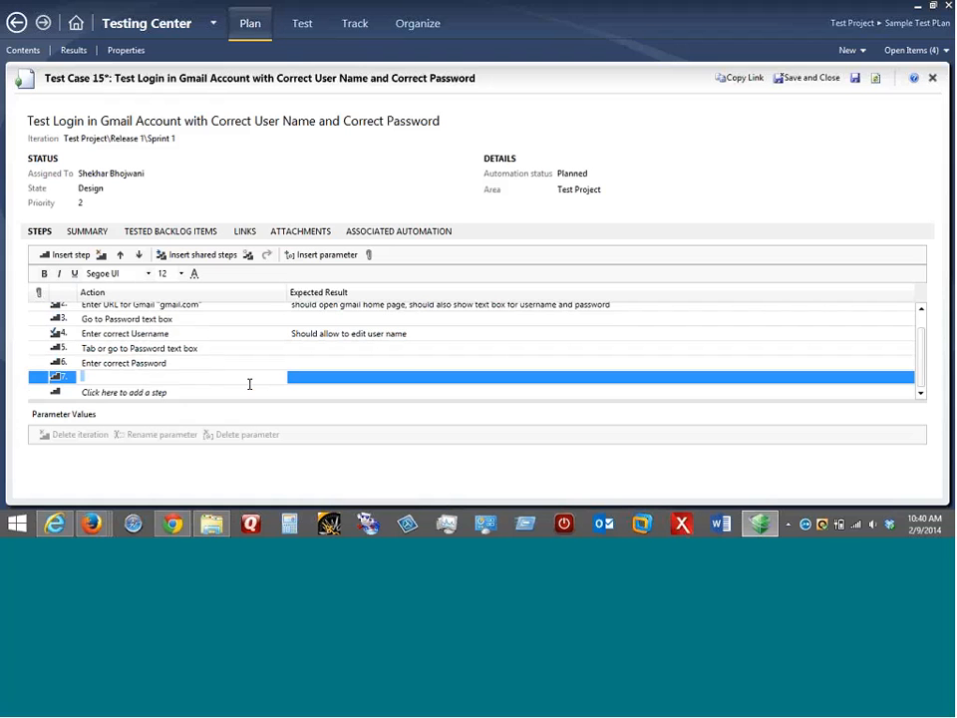
- Give step 6 the expected result 'Should allow to edit password', adapted from step 4's
double_click(302, 335)
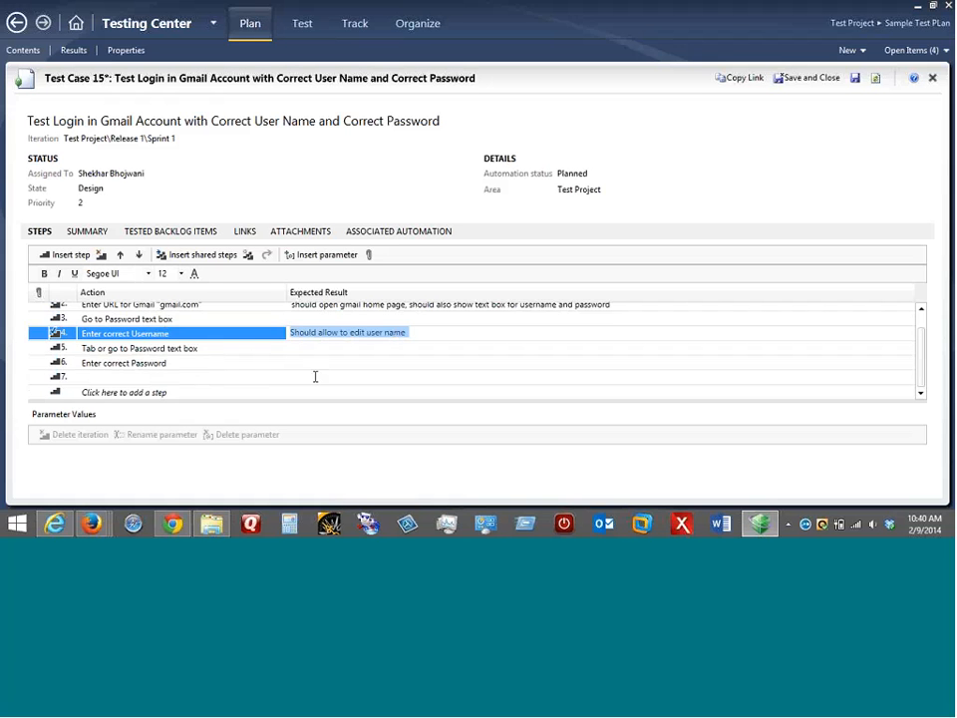
left_click(315, 375)
left_click(320, 367)
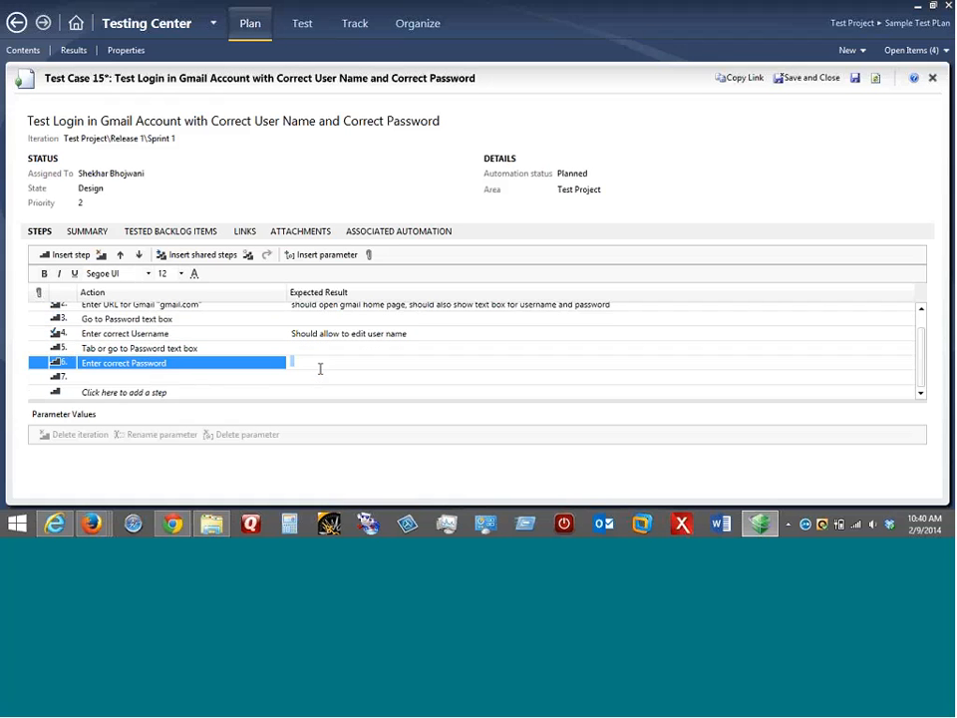
type("Should allow to edit user name")
type("poa")
type("swo")
type("rd")
key("Tab")
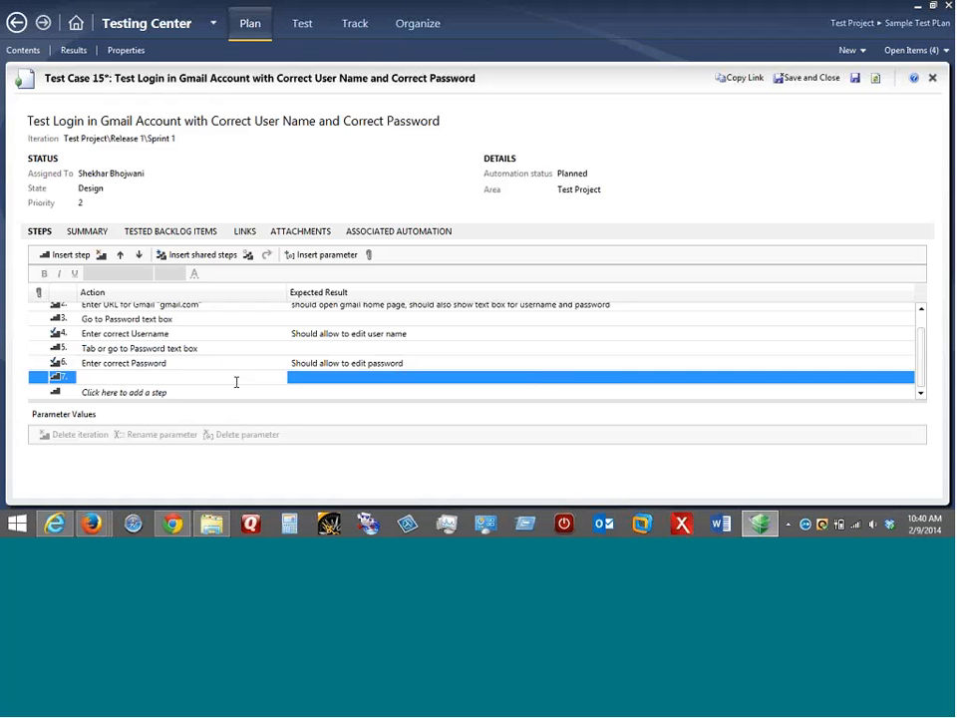
- Enter step 7 'Click on Sign in Button' with expected result 'Should allow me to sign in gmail account,'
type("Click")
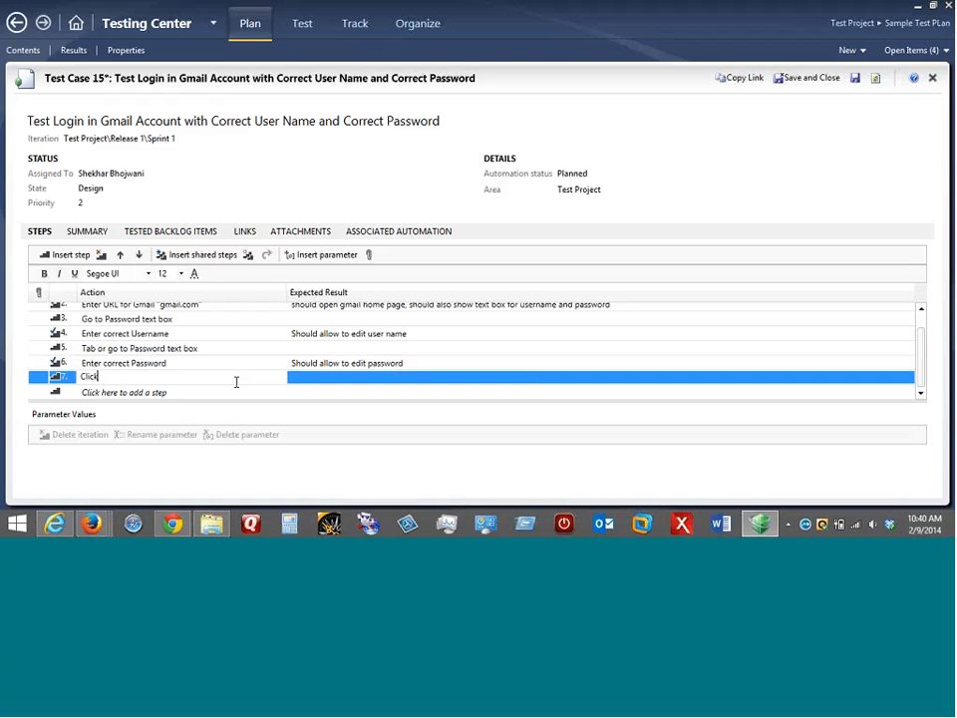
type(" on Sign in Button")
key("Tab")
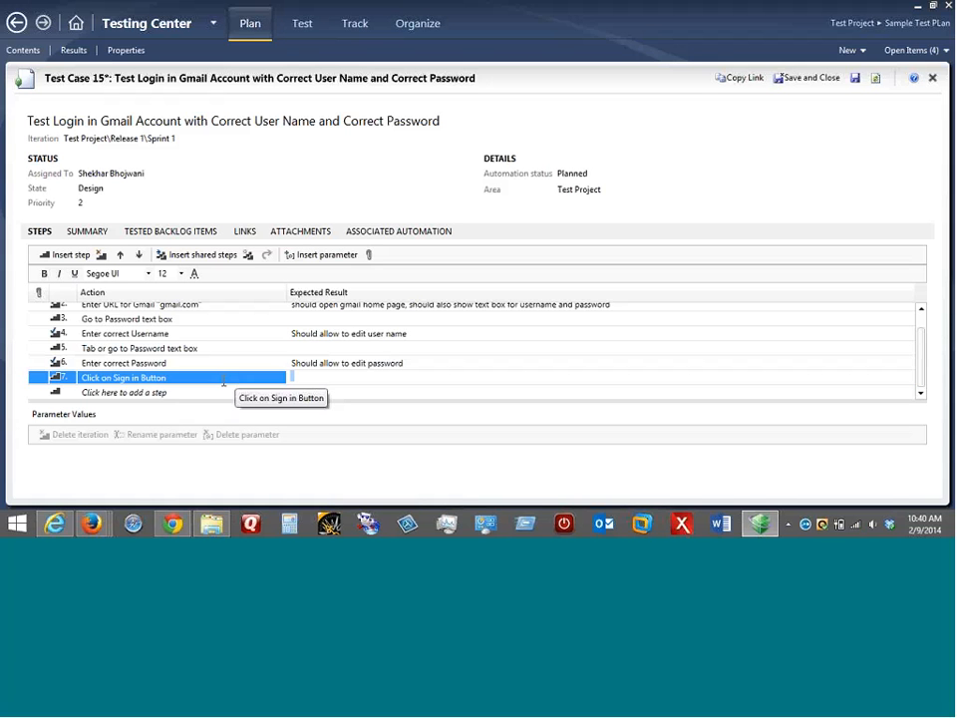
type("Should")
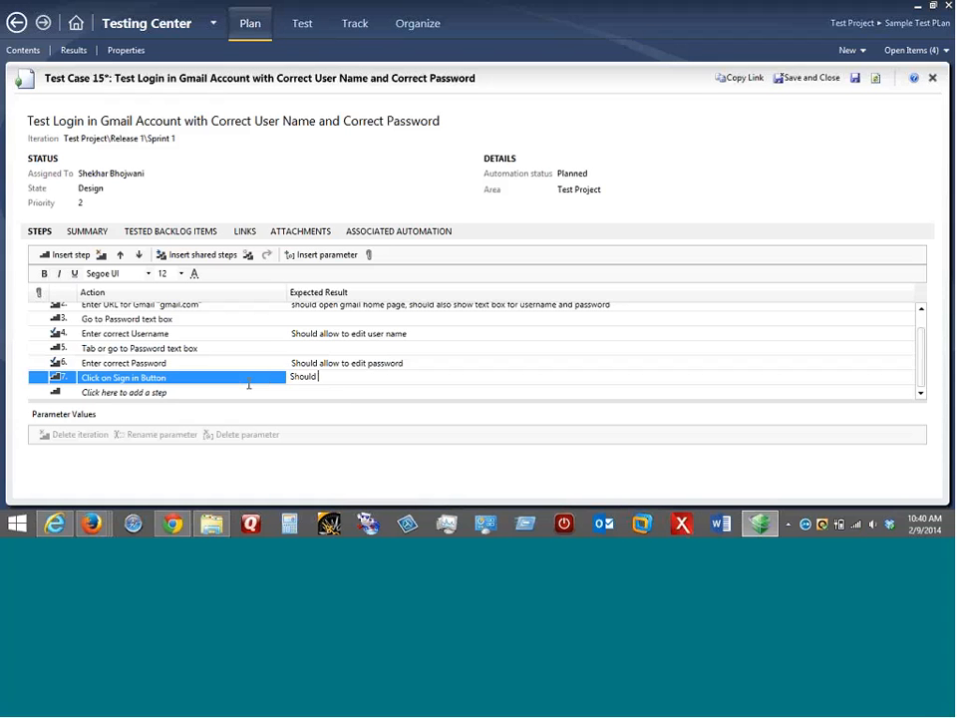
type(" allow me to sign in my Gmai")
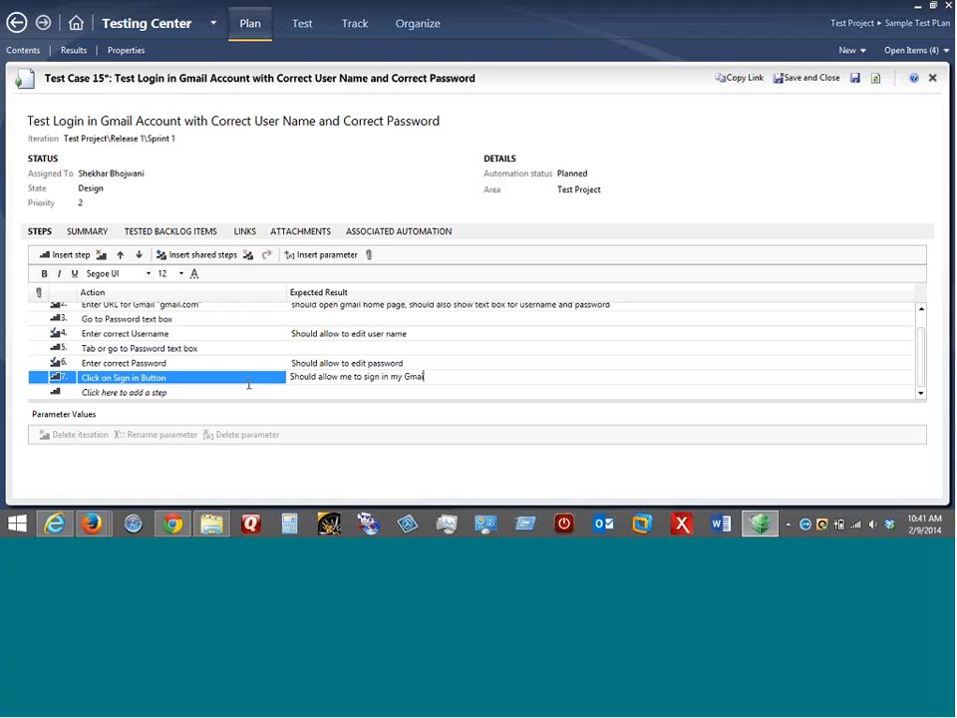
key("BackSpace")
key("BackSpace")
key("BackSpace")
key("BackSpace")
key("BackSpace")
key("BackSpace")
key("BackSpace")
type("gmail account")
key("BackSpace")
type(",")
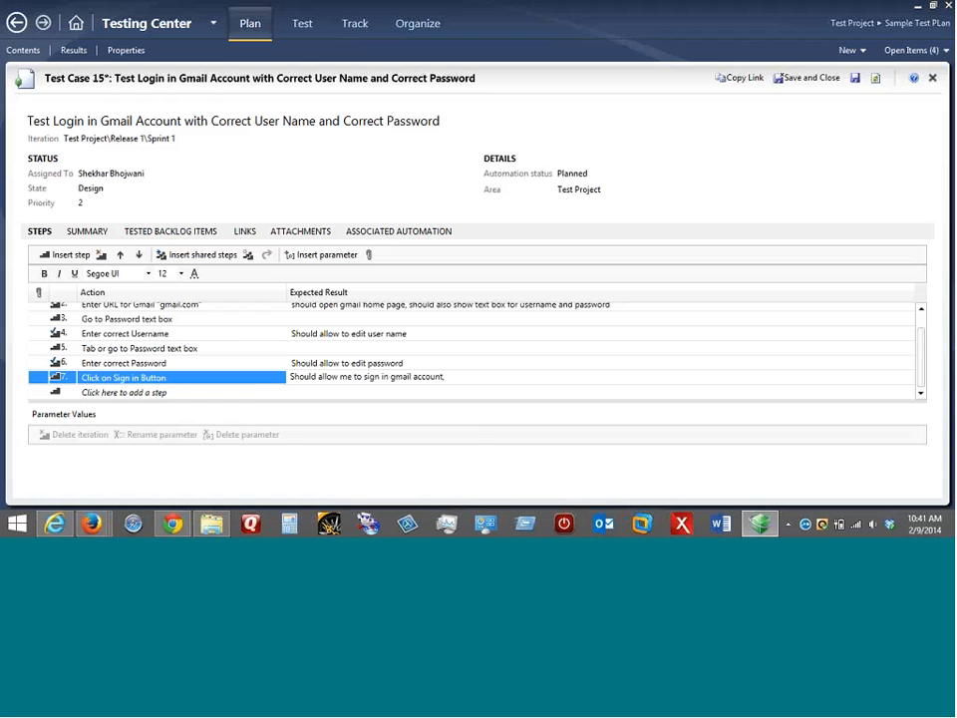
- Check the Gmail sign-in page in a new Chrome tab, then return to the Test Case 15 editor
left_click(99, 526)
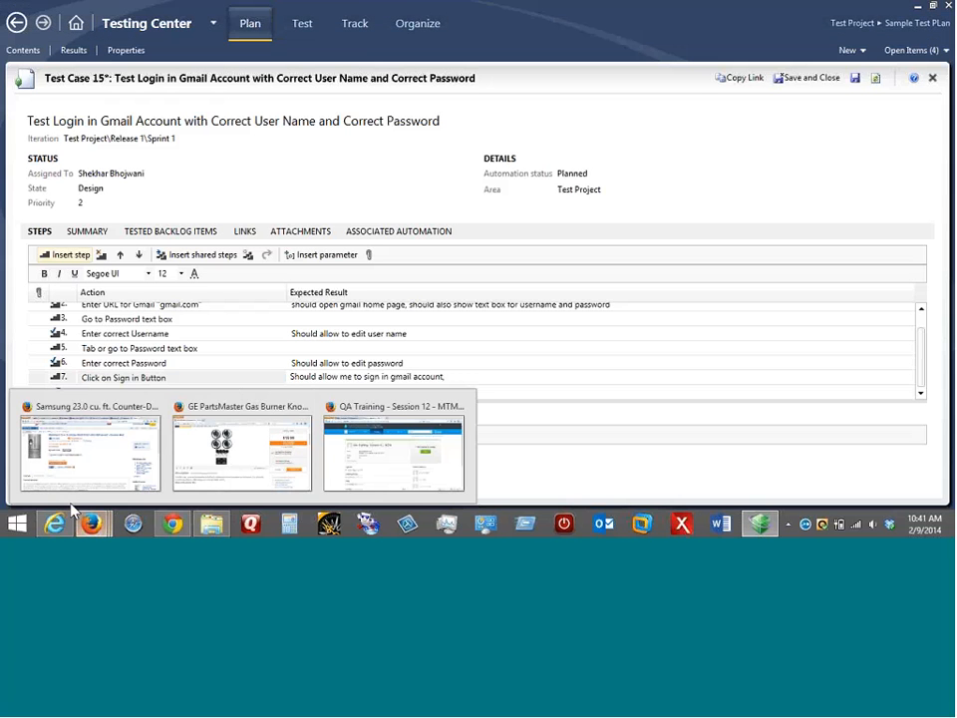
left_click(55, 523)
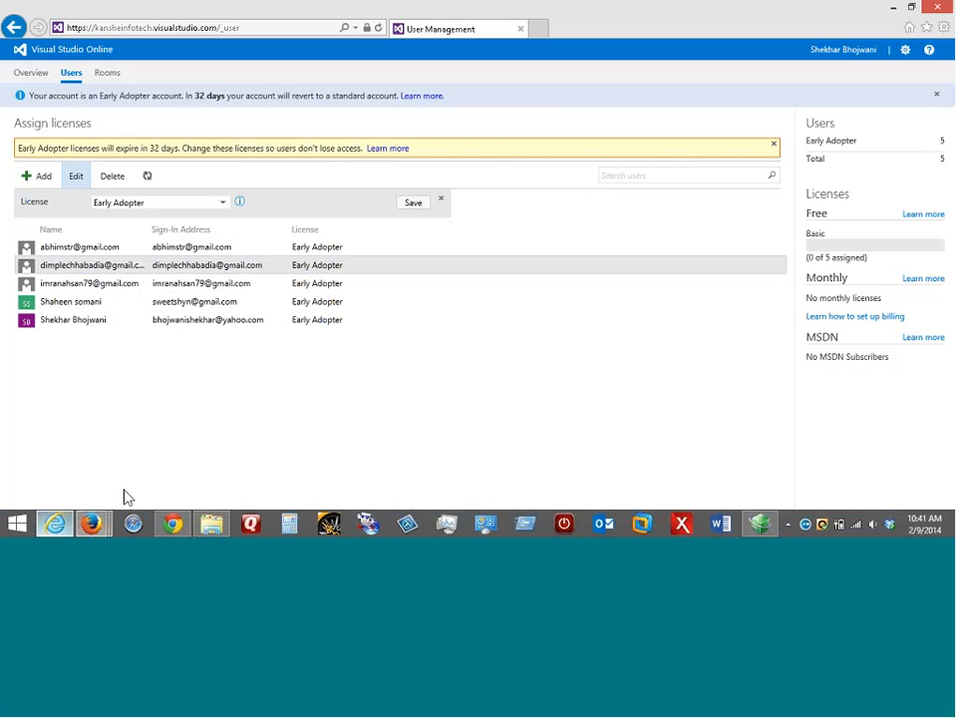
left_click(171, 526)
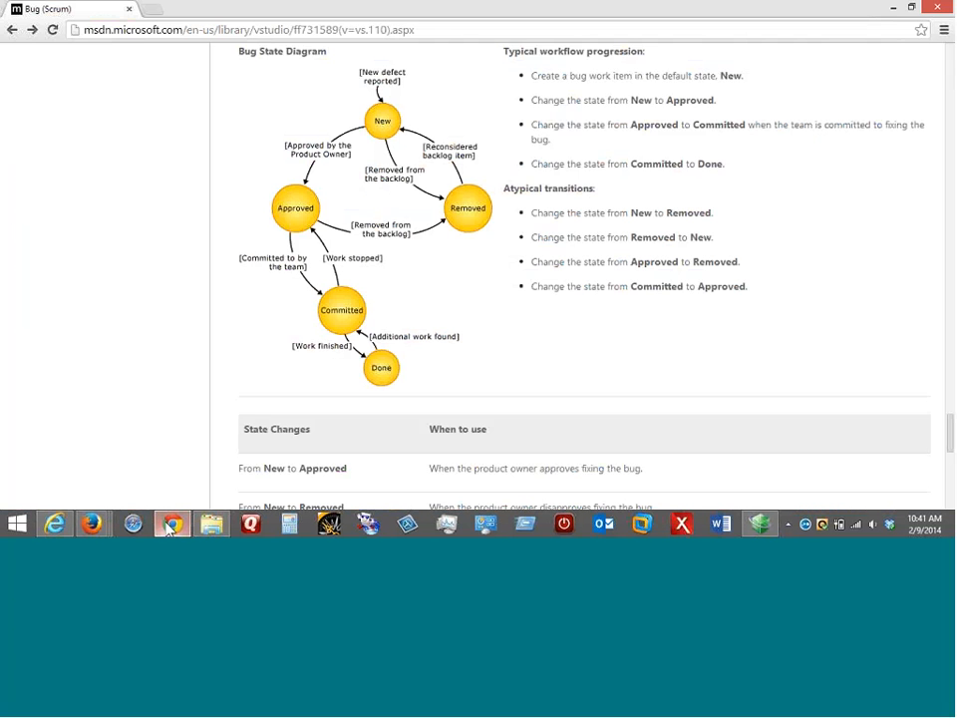
left_click(152, 9)
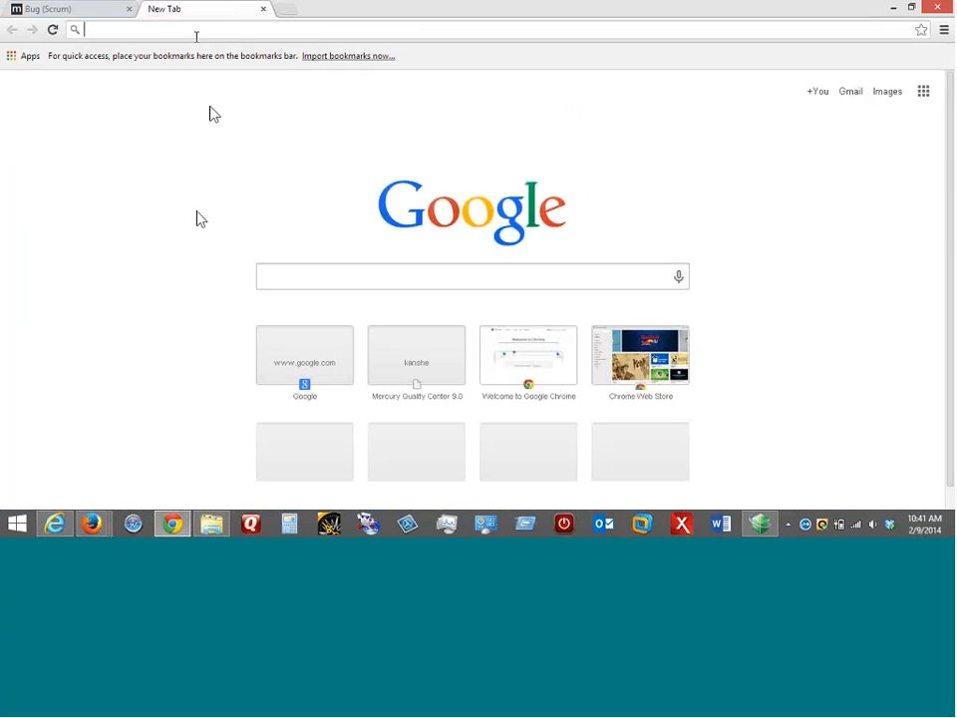
type("gmail")
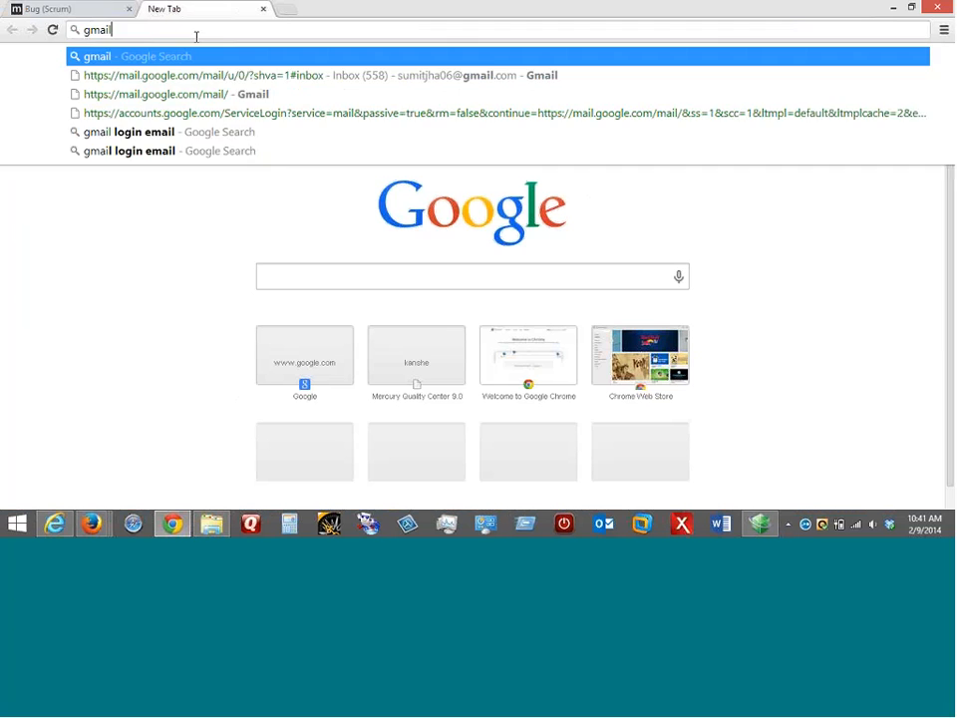
key("ctrl+Return")
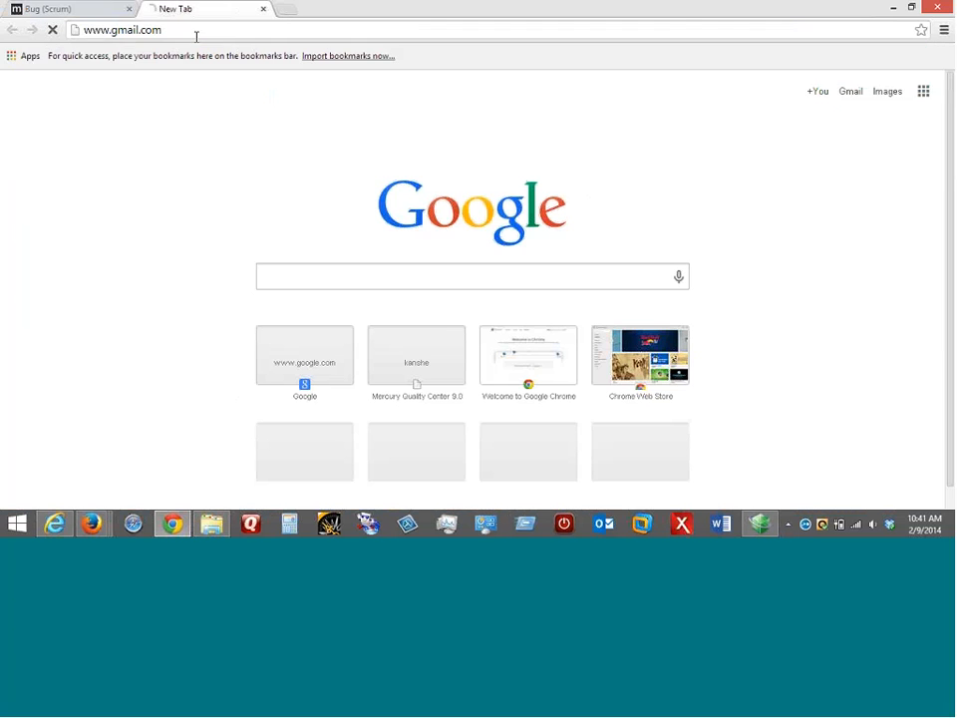
left_click(263, 9)
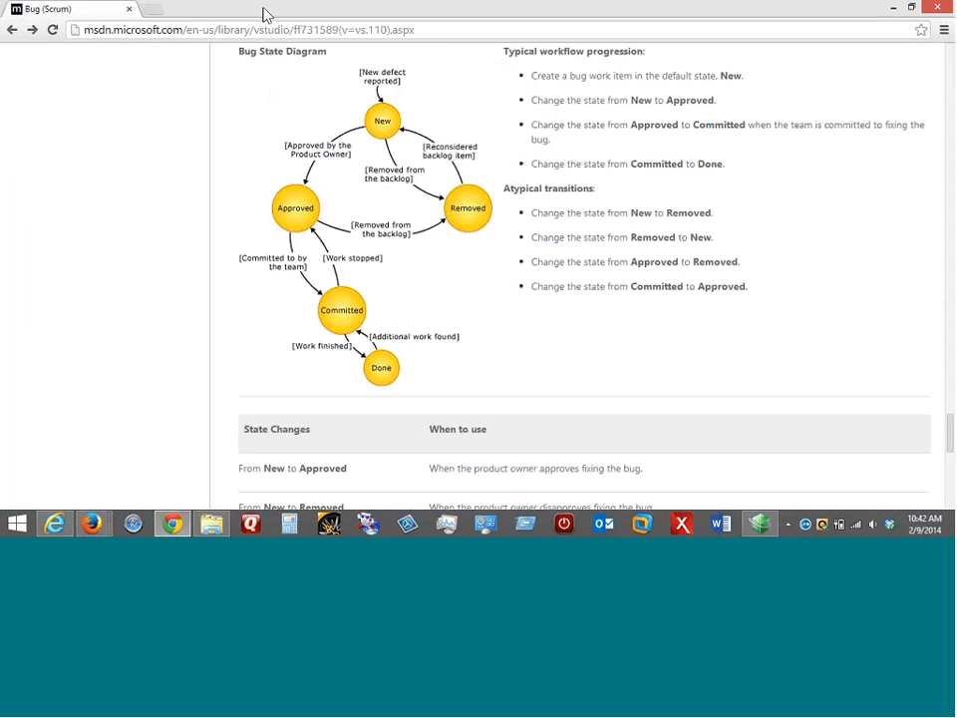
left_click(897, 8)
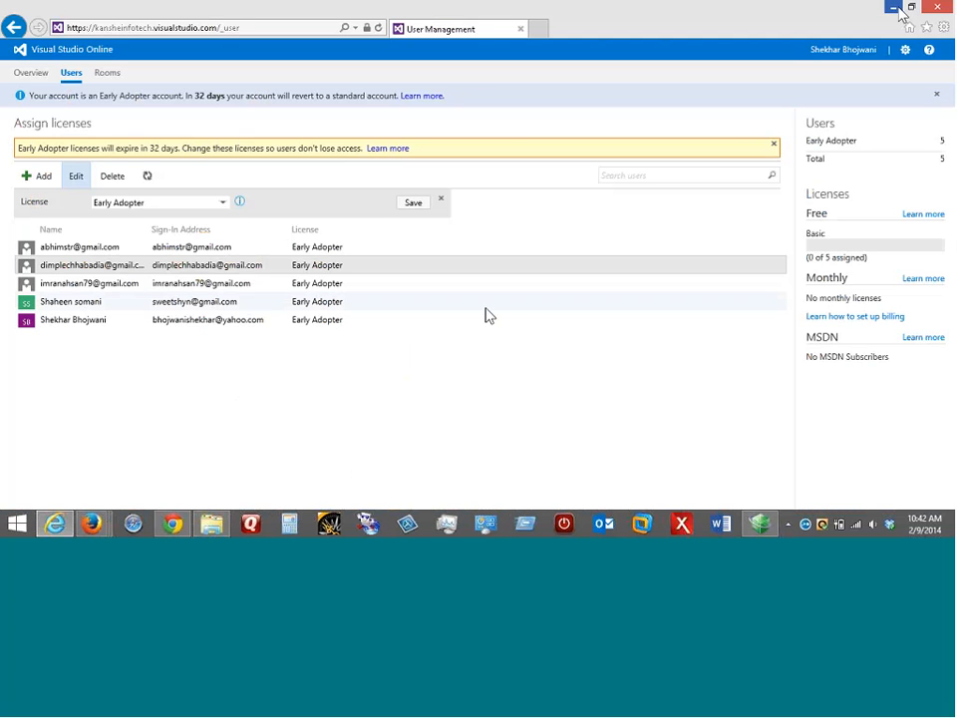
left_click(758, 524)
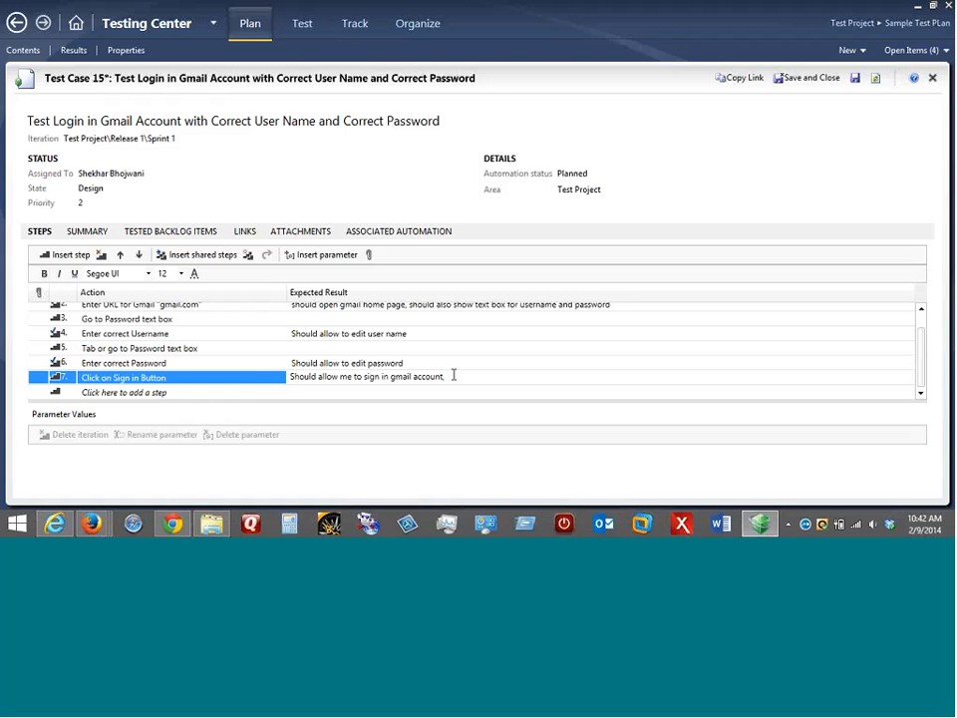
- End step 7's expected result with 'etc...' and add step 8 'Click on Signout button', expecting the account to close and sign out
type("e")
type("tc...")
key("Return")
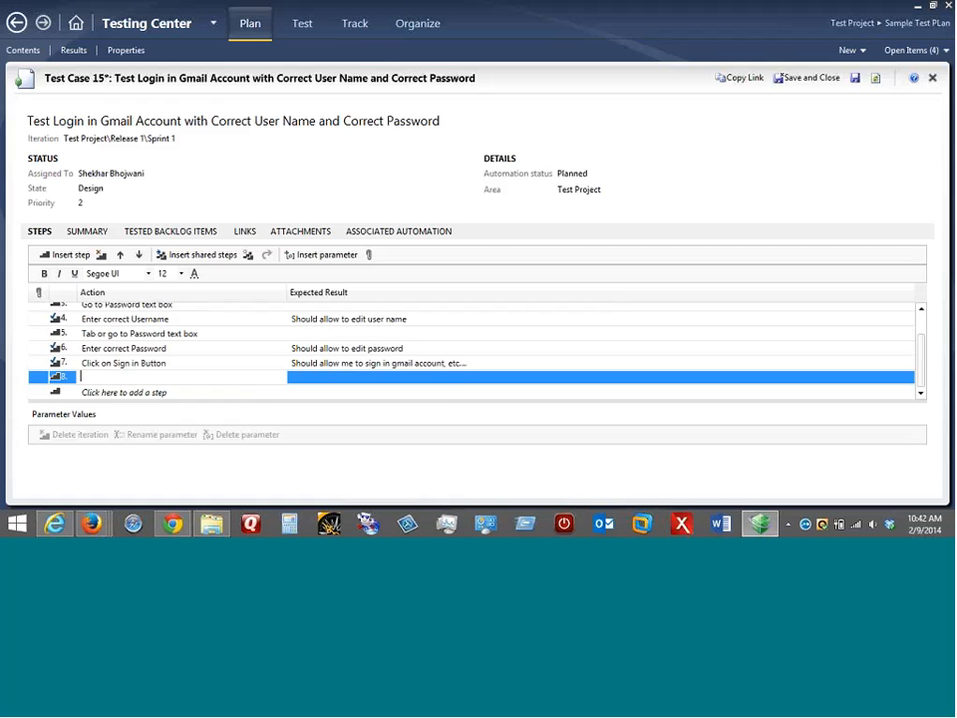
type("Signout Gmail Acc")
key("BackSpace")
key("BackSpace")
key("BackSpace")
key("BackSpace")
key("BackSpace")
key("BackSpace")
key("BackSpace")
key("BackSpace")
key("BackSpace")
key("BackSpace")
key("BackSpace")
key("BackSpace")
key("BackSpace")
key("BackSpace")
key("BackSpace")
key("BackSpace")
key("BackSpace")
type("Click on Signout button")
key("Tab")
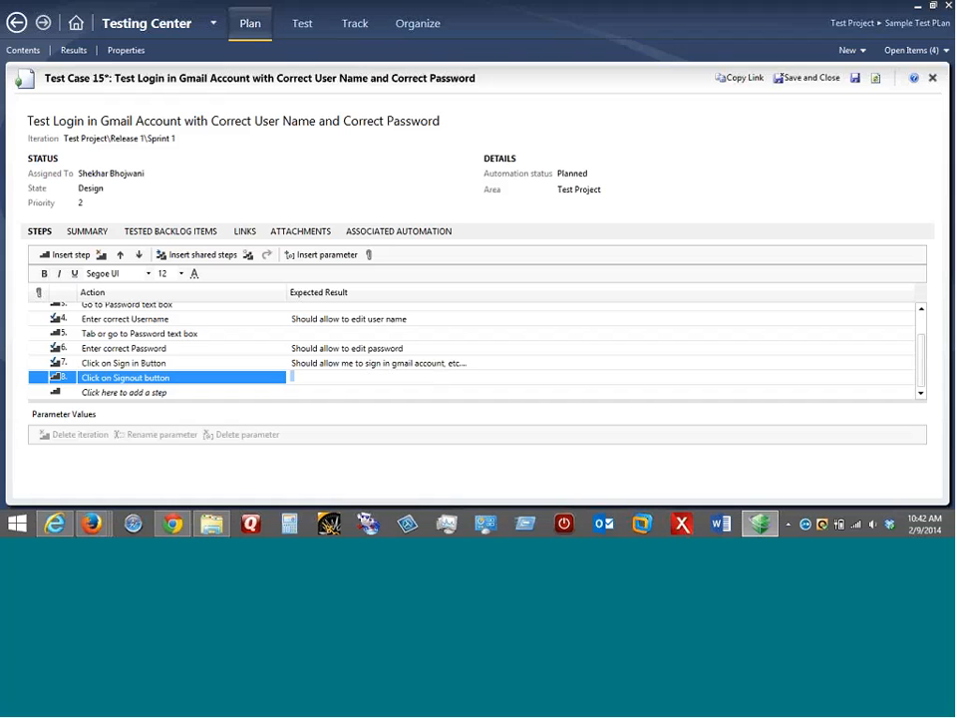
type("Should")
type("Close you gmail accou")
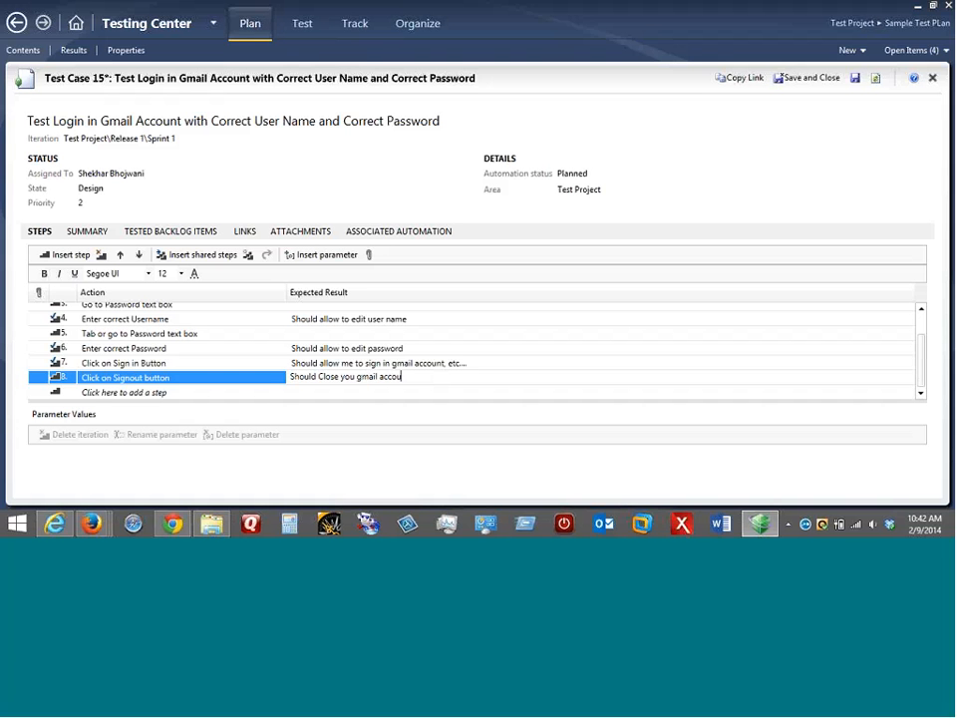
type("nt and signout from that accou")
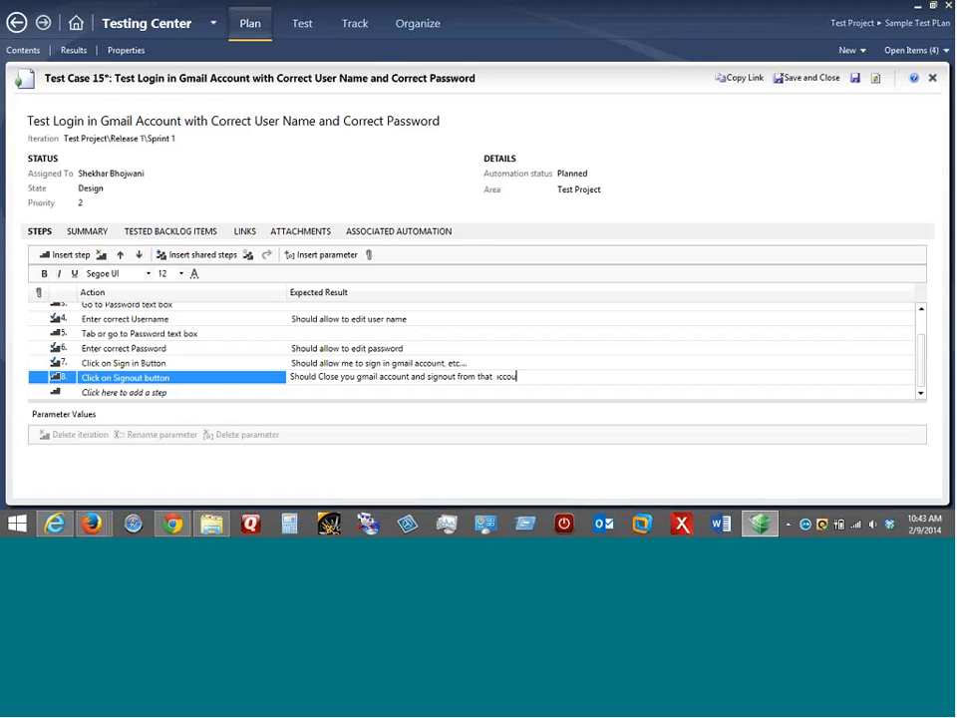
type("nt")
key("Return")
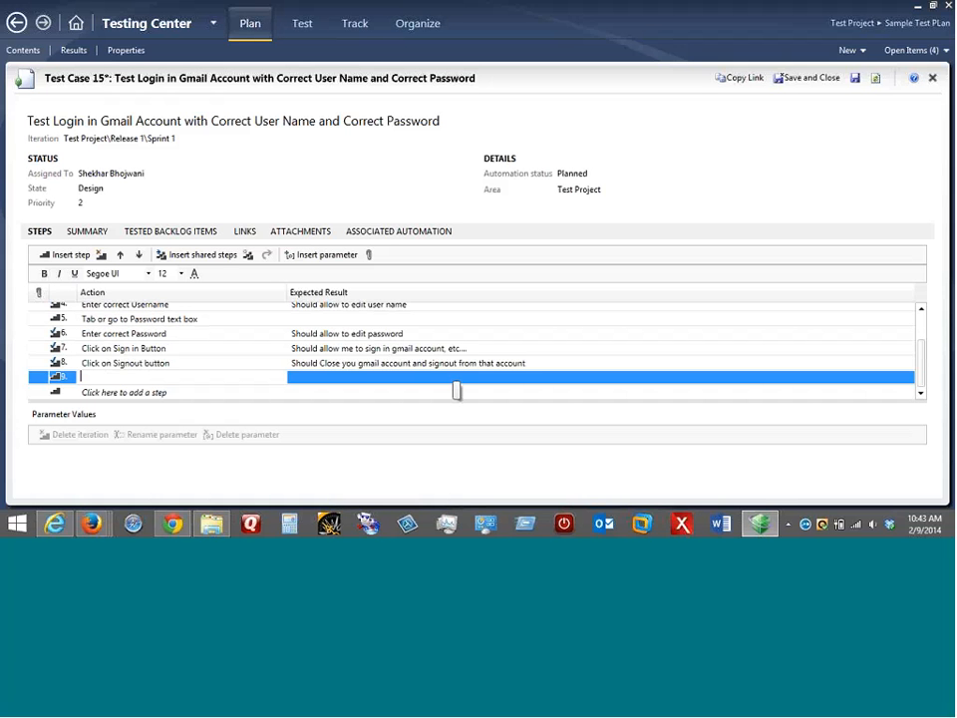
- Enter step 9 'Close the IE Browser.' and save Test Case 15 with its nine steps
type("Close the IE Browser")
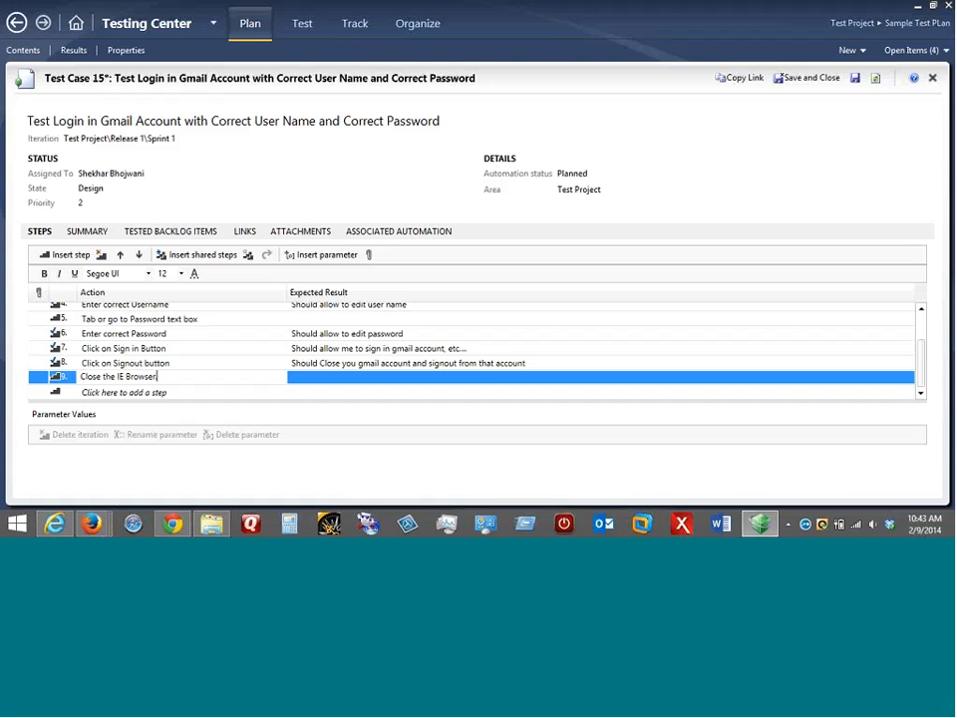
type(".")
key("ctrl+s")
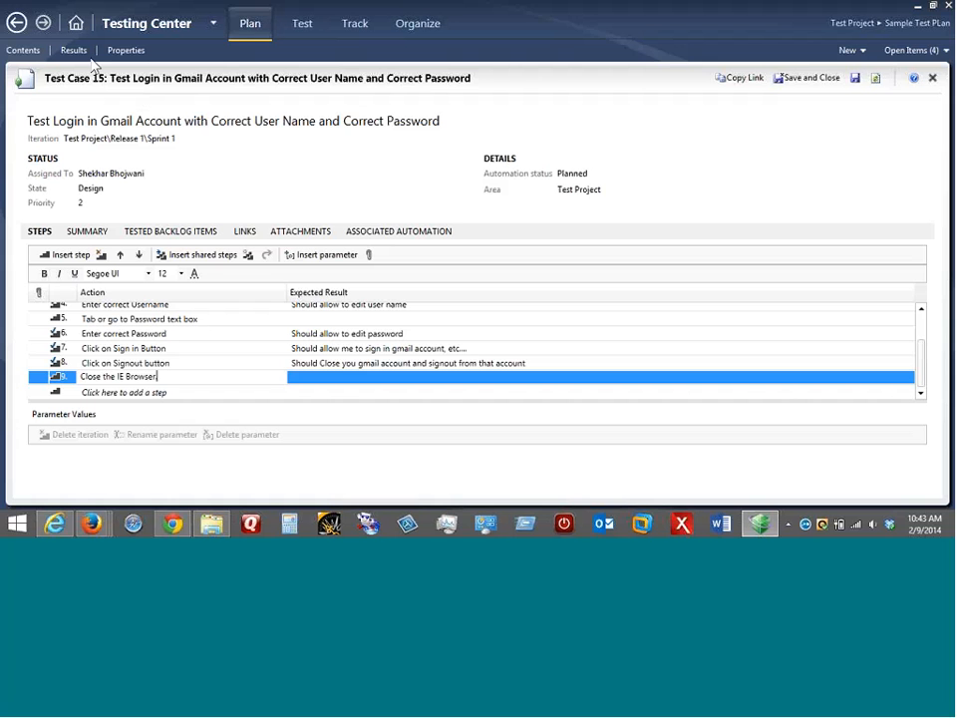
double_click(97, 77)
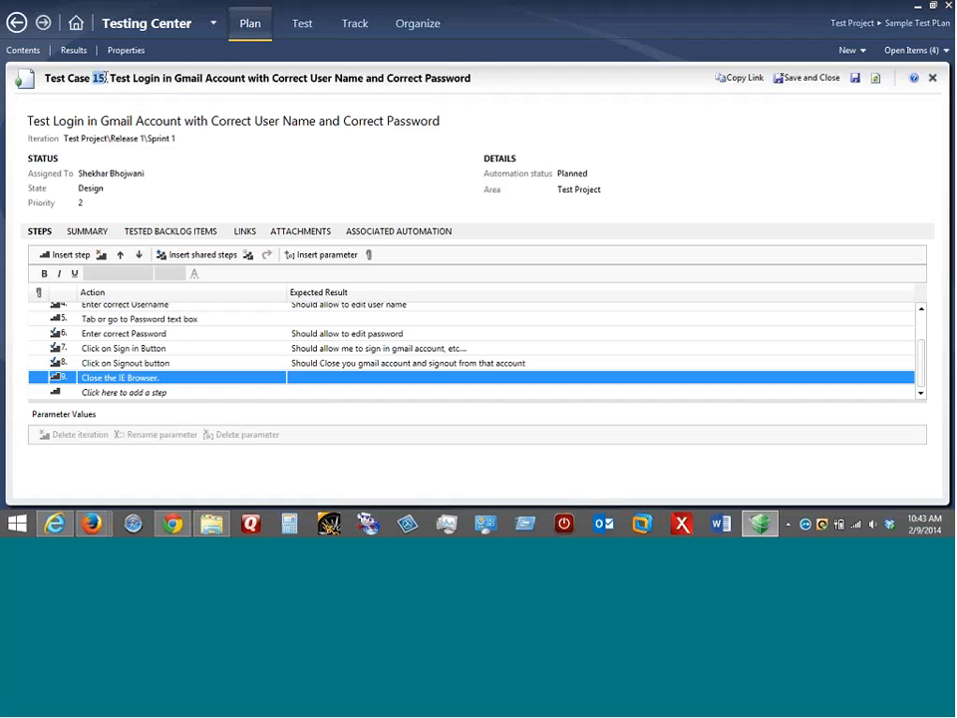
left_click_drag(112, 78, 334, 78)
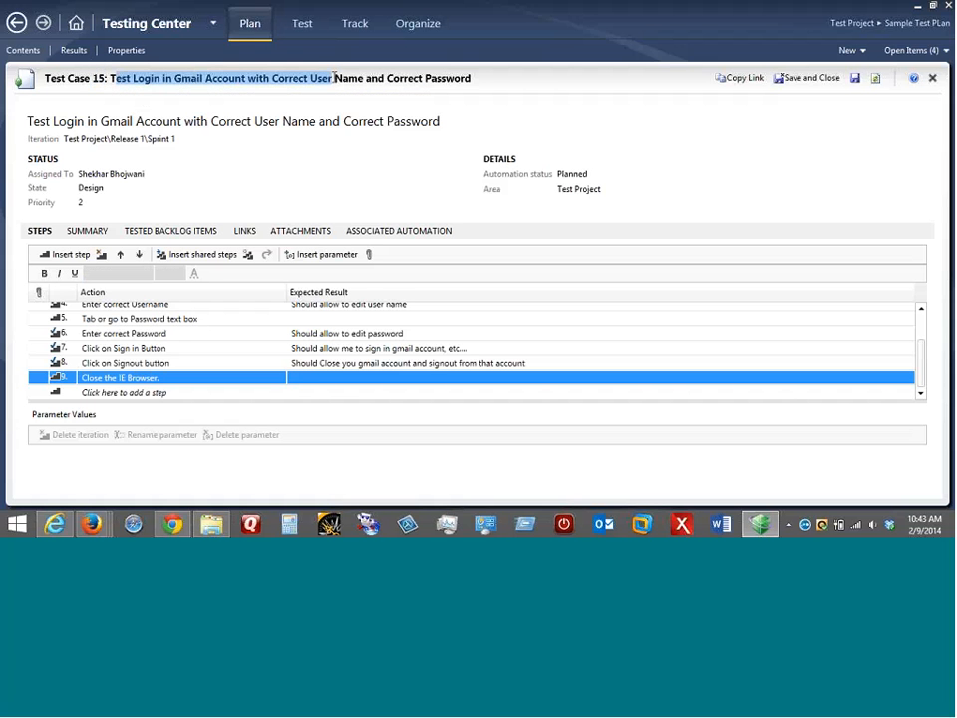
left_click(506, 77)
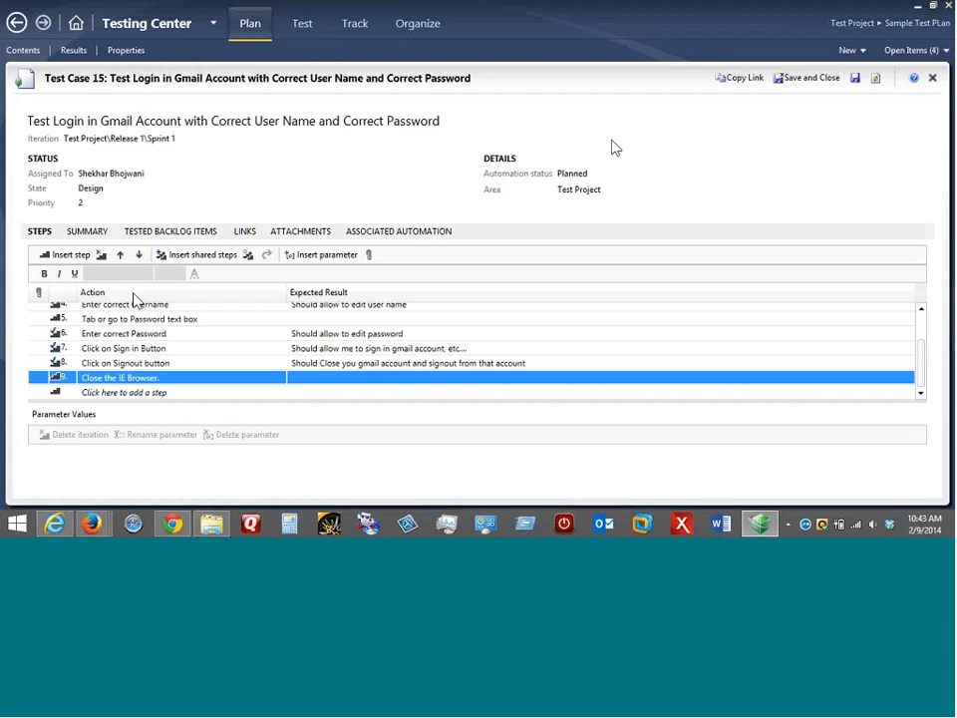
- Close the Test Case 15 editor to return to the Gmail Login suite's six test cases
left_click(933, 78)
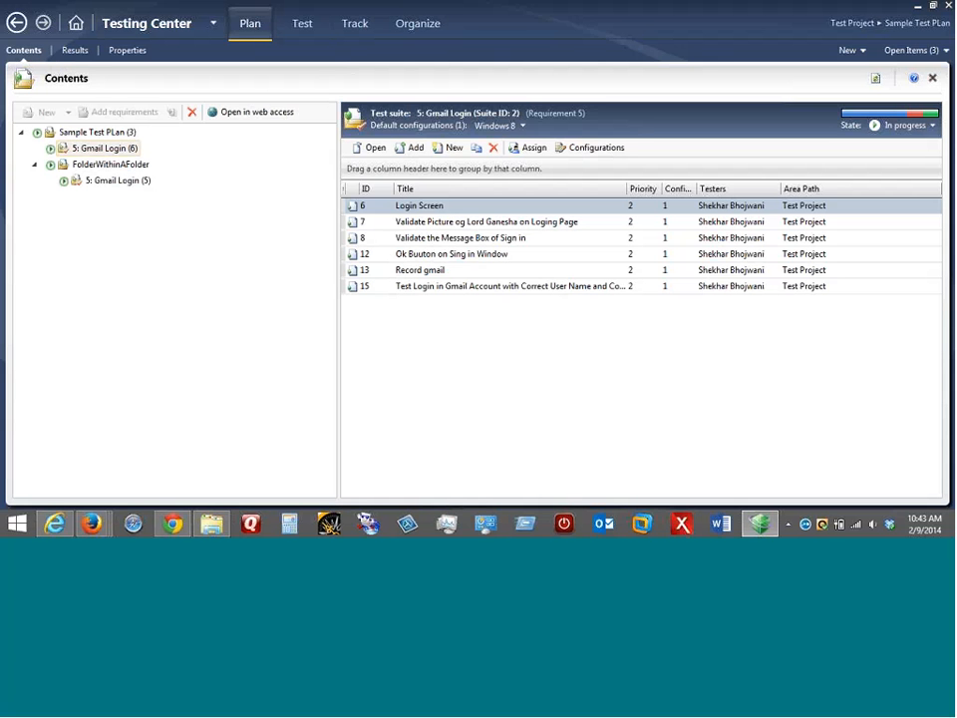
- Review the plan's Results charts, then view its properties: Active, 5/22/2013–5/29/2013, Windows 8
left_click(73, 52)
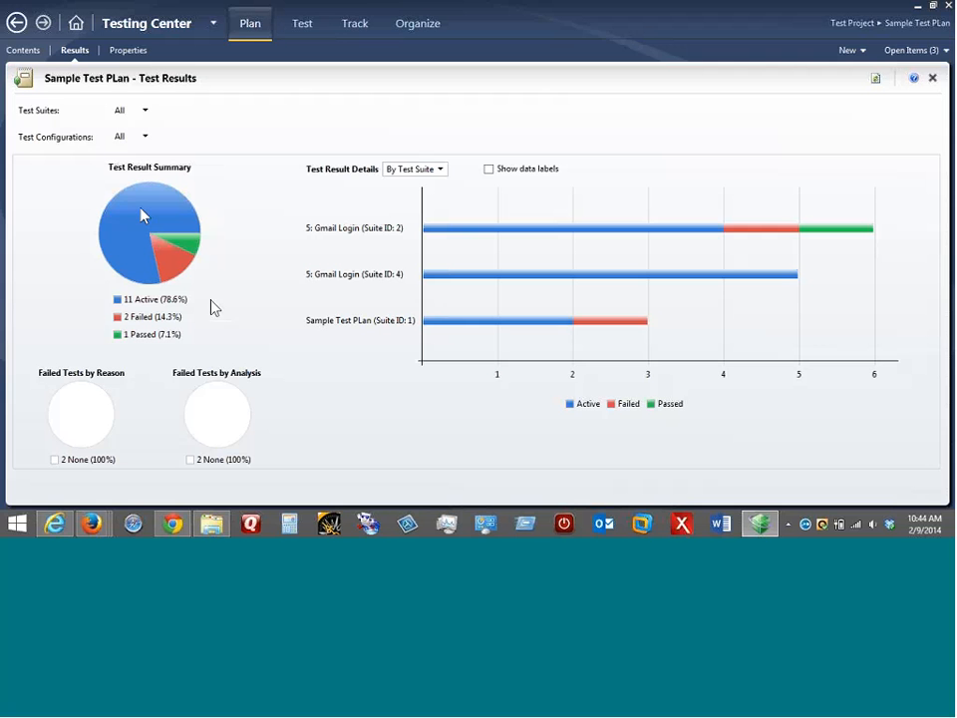
left_click(129, 52)
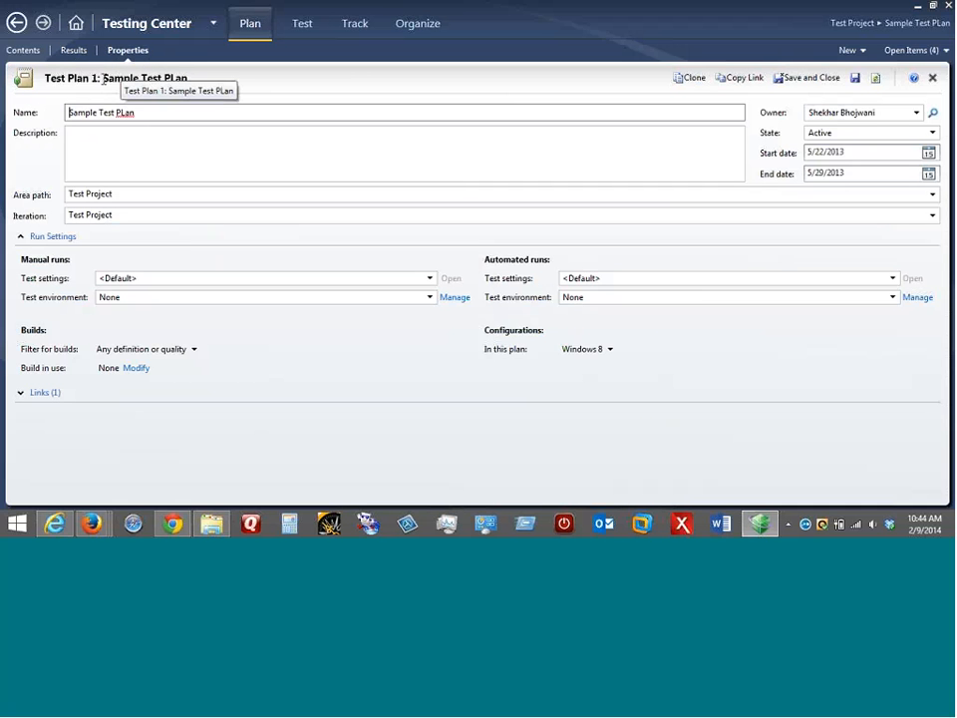
left_click_drag(103, 79, 189, 82)
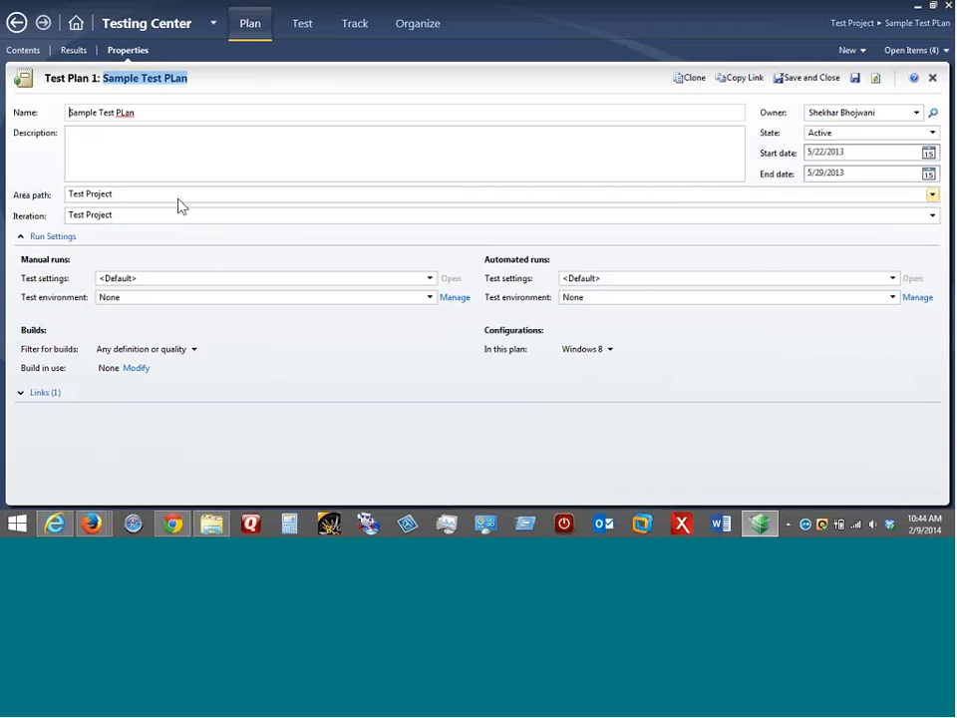
left_click(932, 133)
left_click(933, 135)
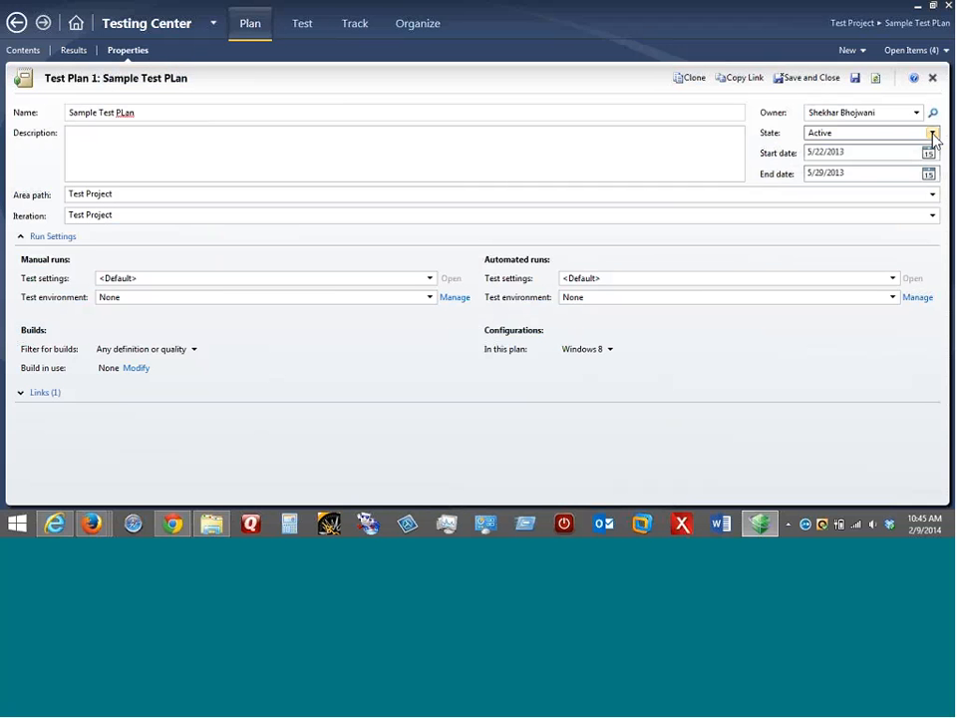
left_click(933, 134)
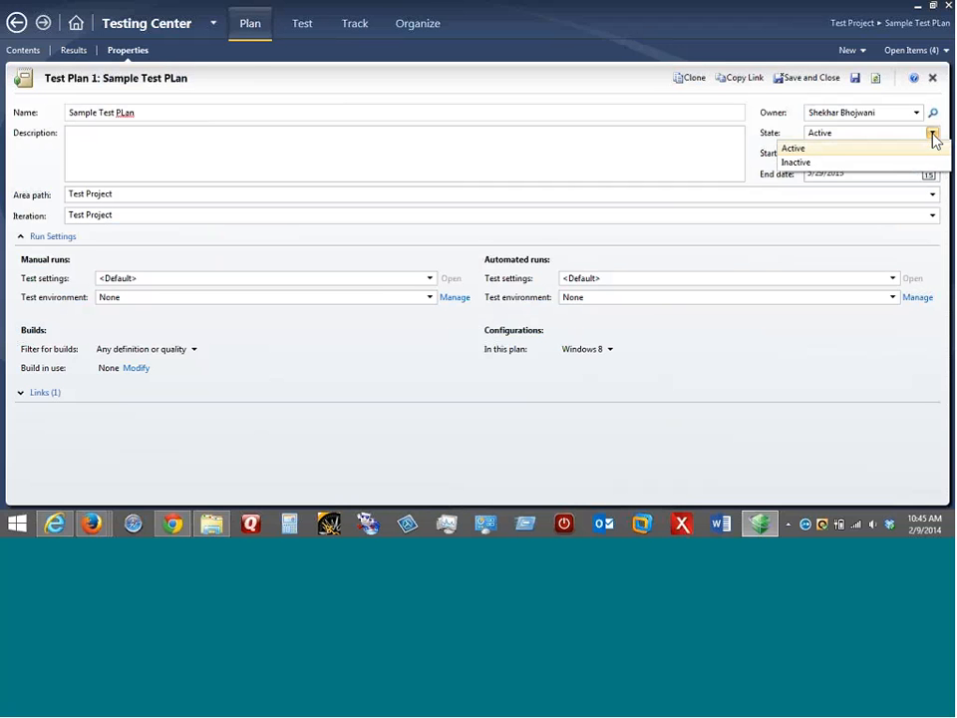
left_click(933, 136)
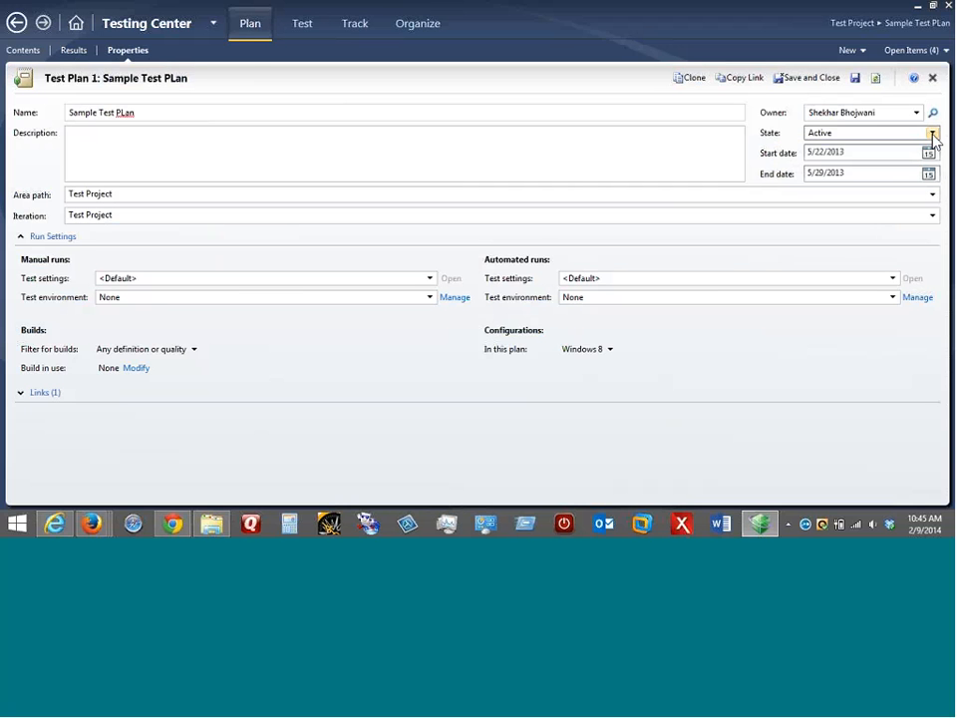
left_click(933, 134)
left_click(933, 135)
left_click(933, 135)
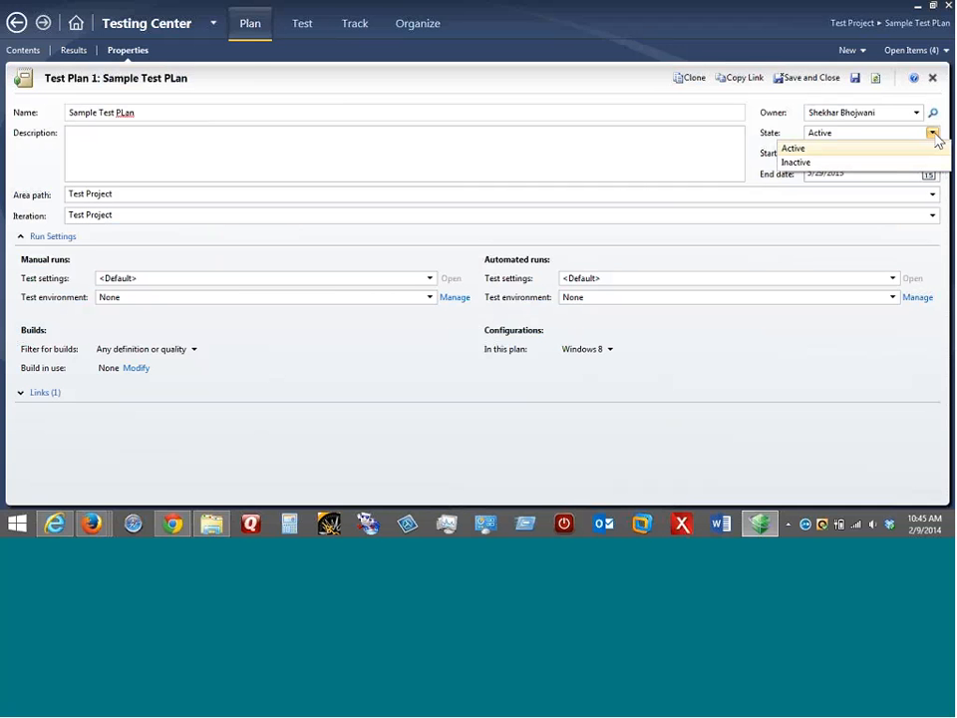
left_click(934, 135)
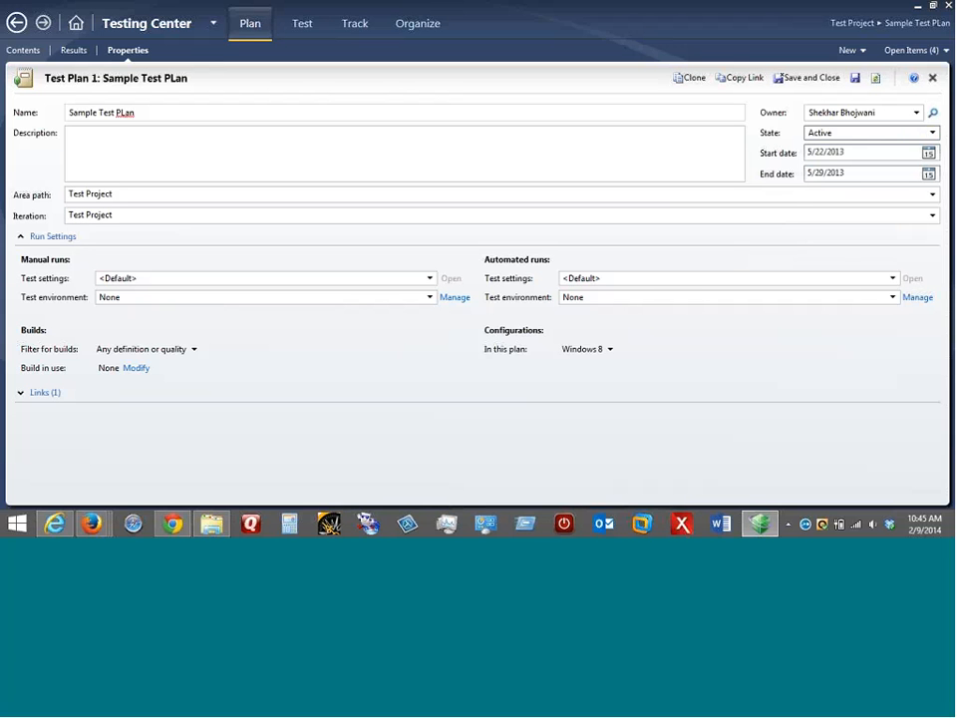
left_click(430, 279)
left_click(430, 280)
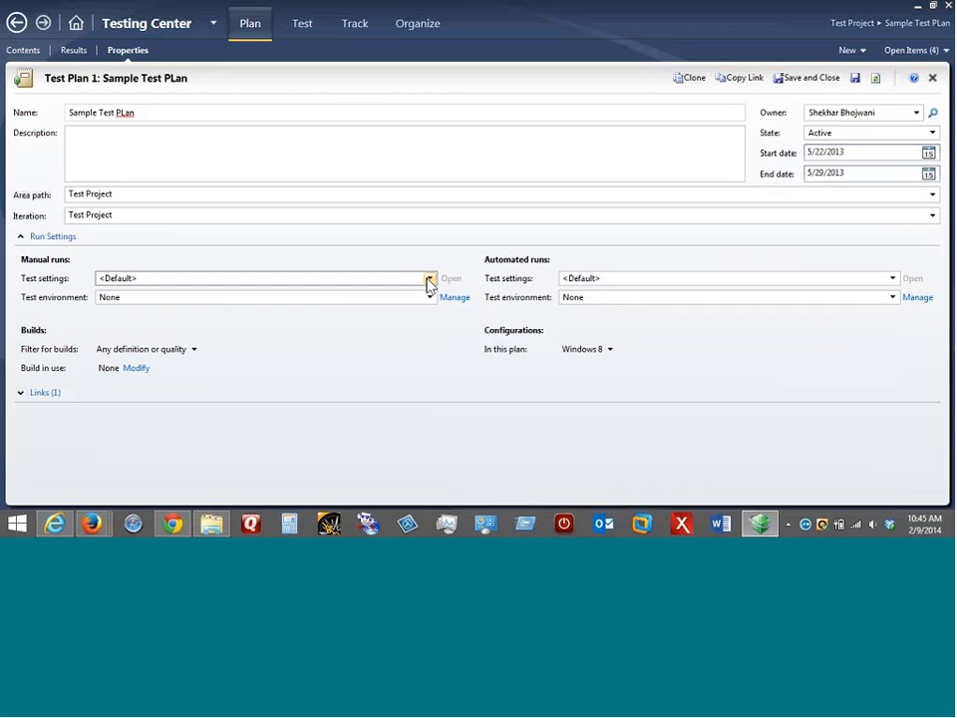
left_click(430, 279)
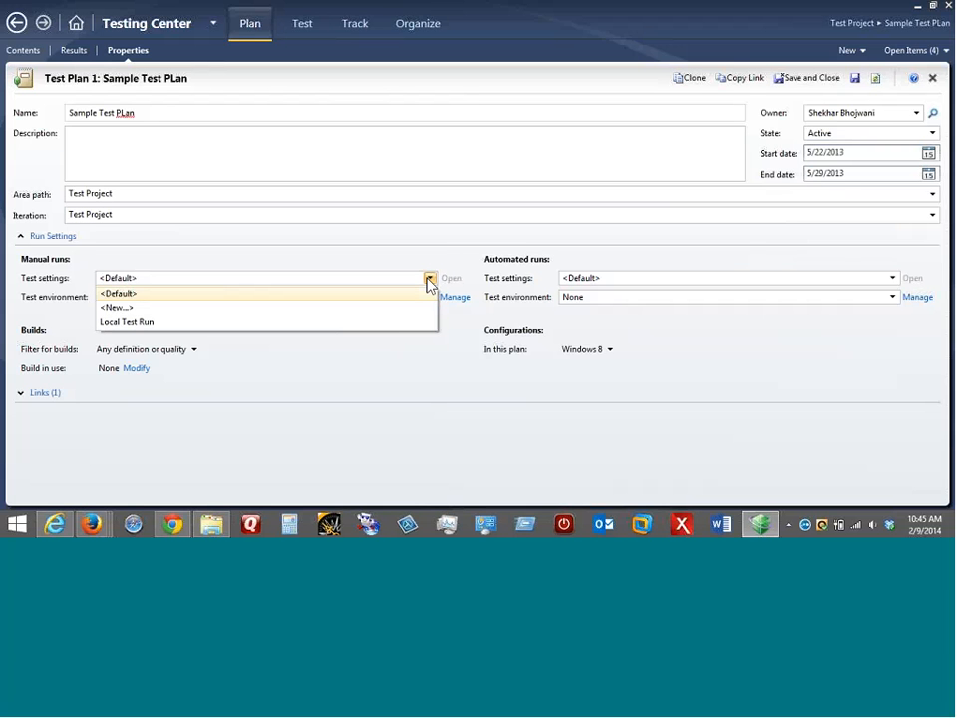
left_click(386, 341)
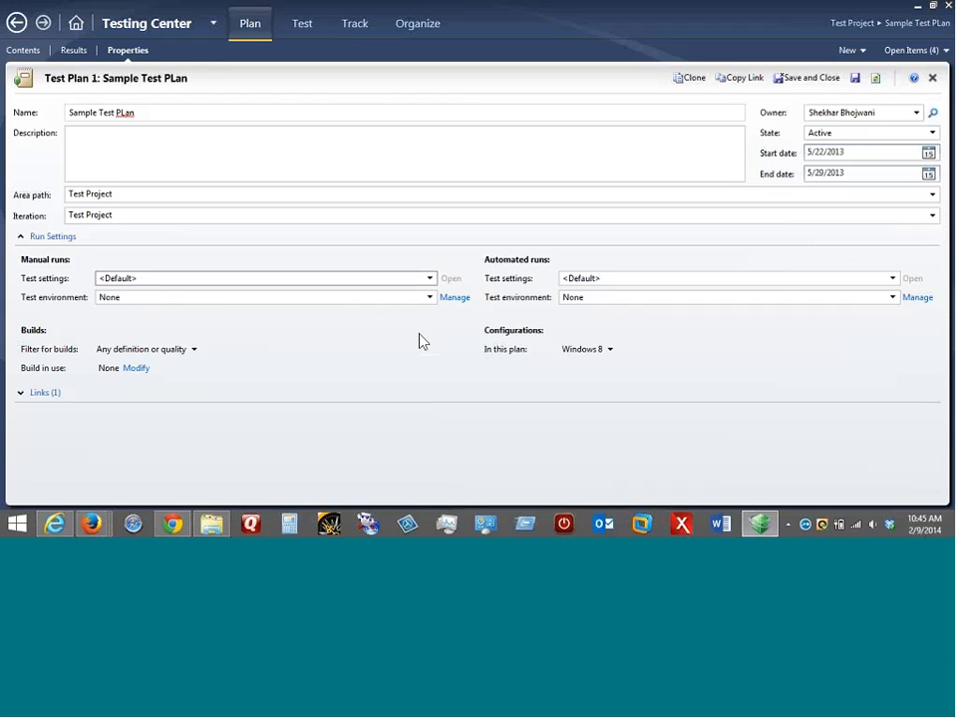
left_click(429, 298)
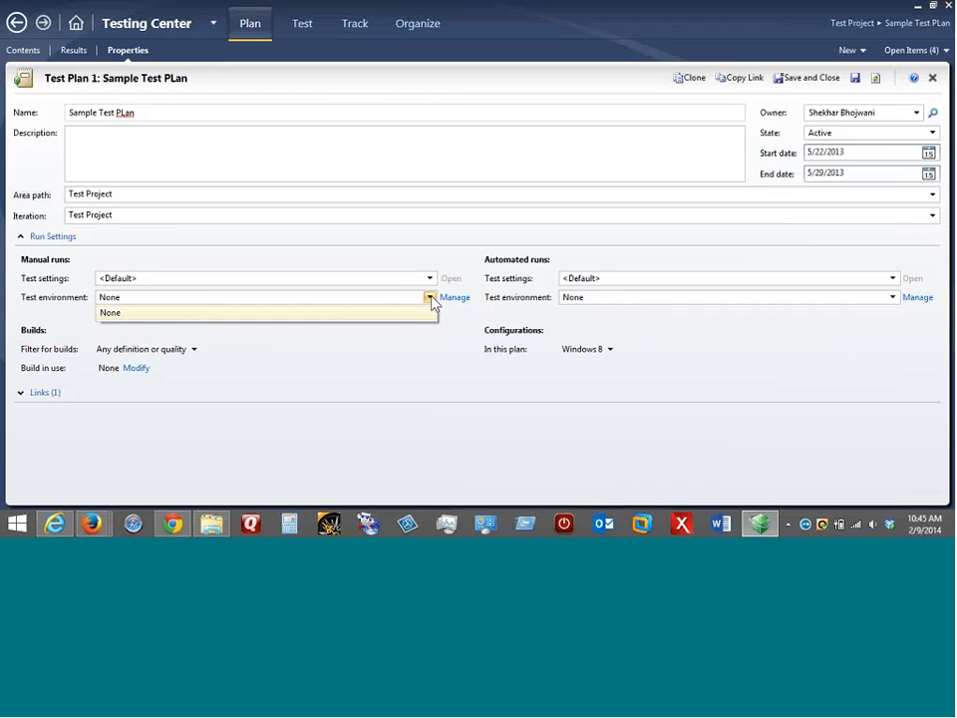
left_click(430, 299)
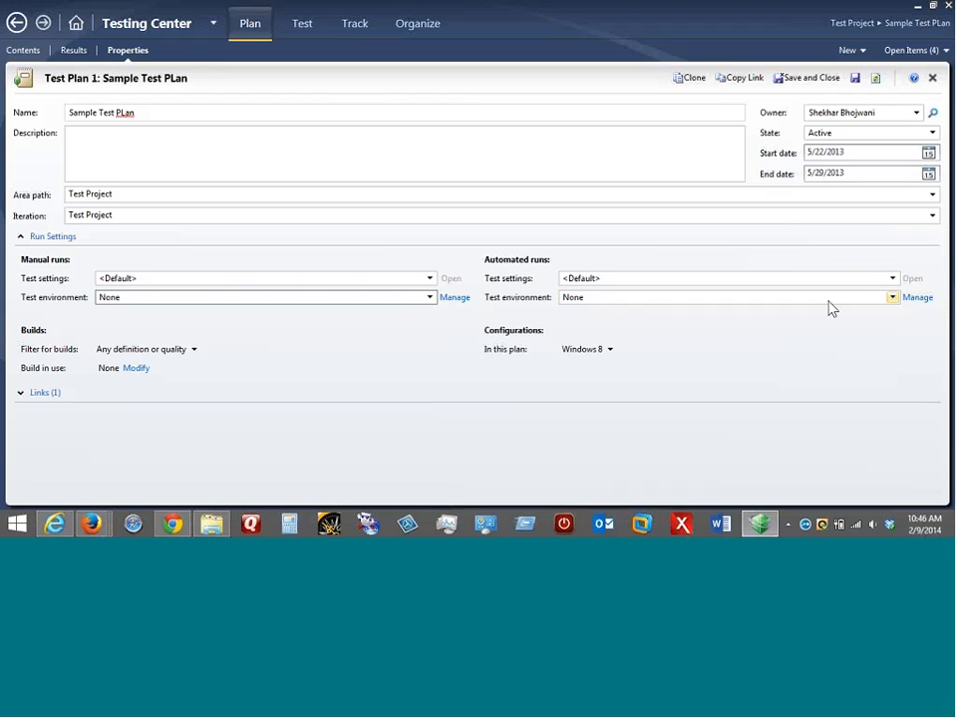
left_click(455, 299)
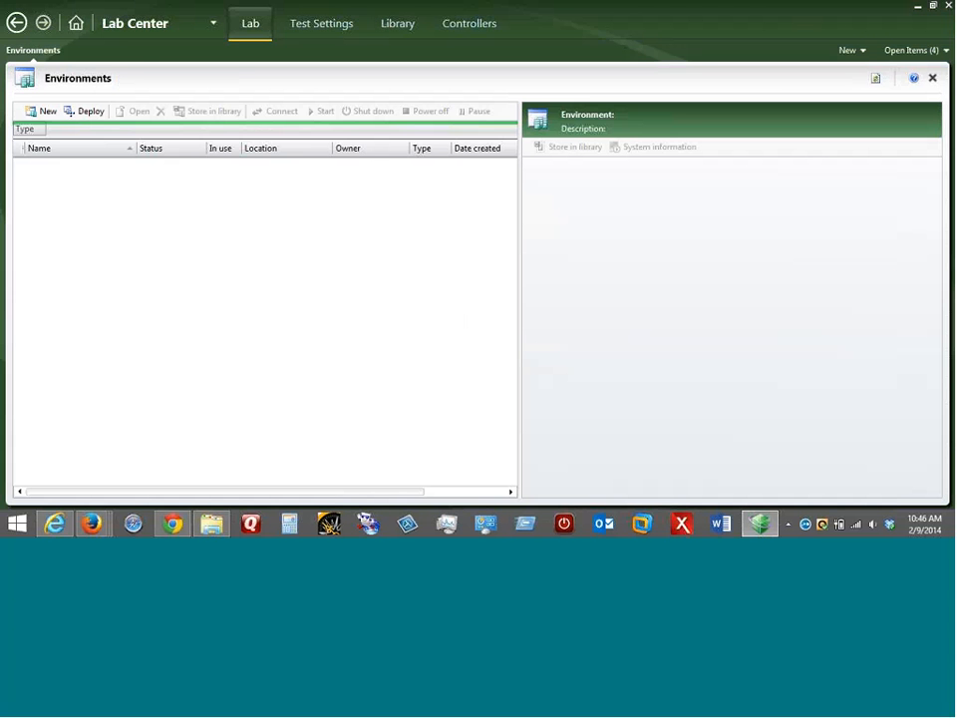
left_click(932, 78)
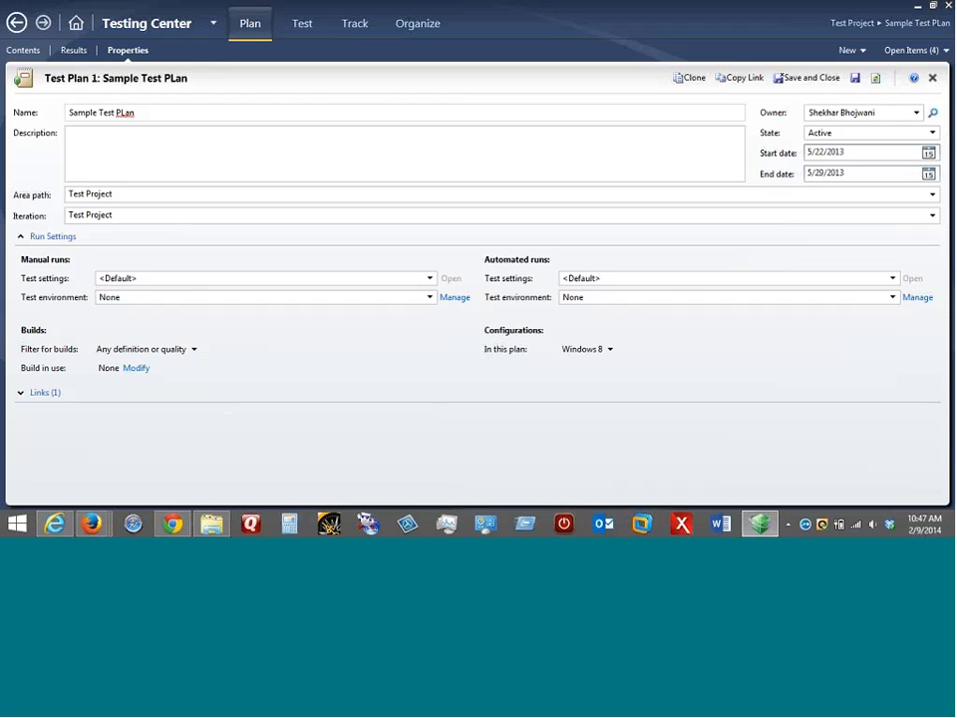
- Go from the plan contents to Run Tests for the Gmail Login suite
left_click(23, 51)
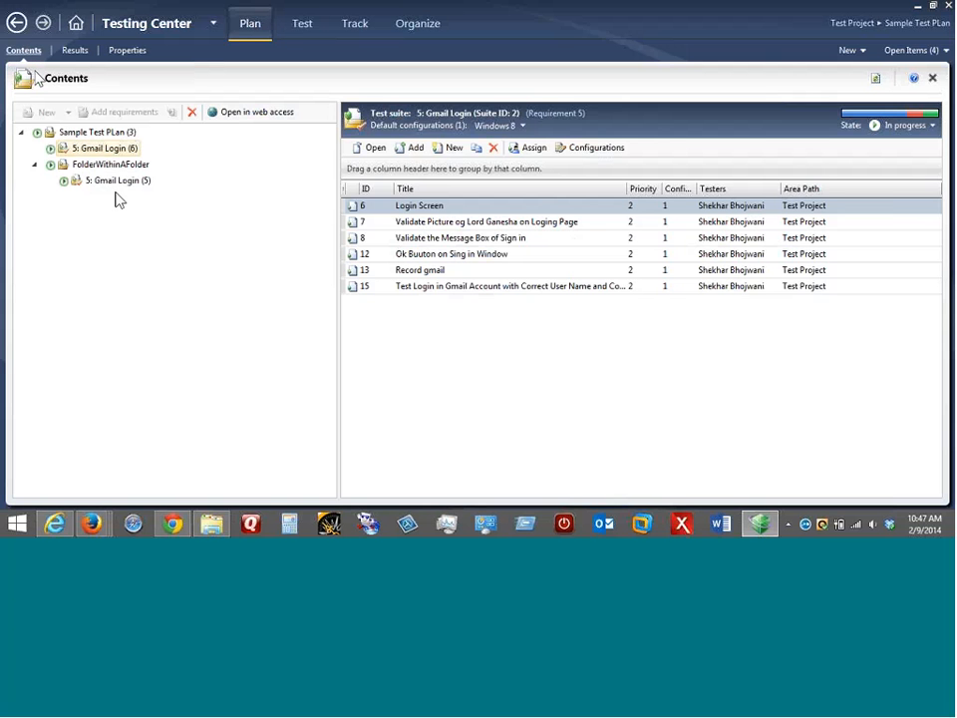
left_click(303, 26)
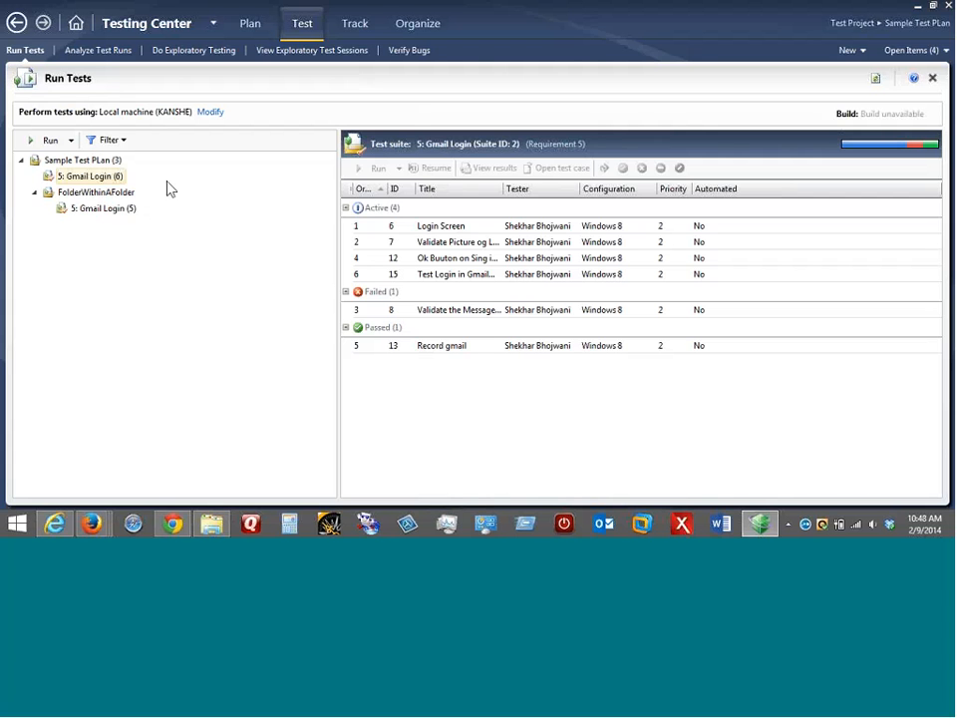
- View Analyze Test Runs, which lists no manual runs from the last 24 hours
left_click(98, 50)
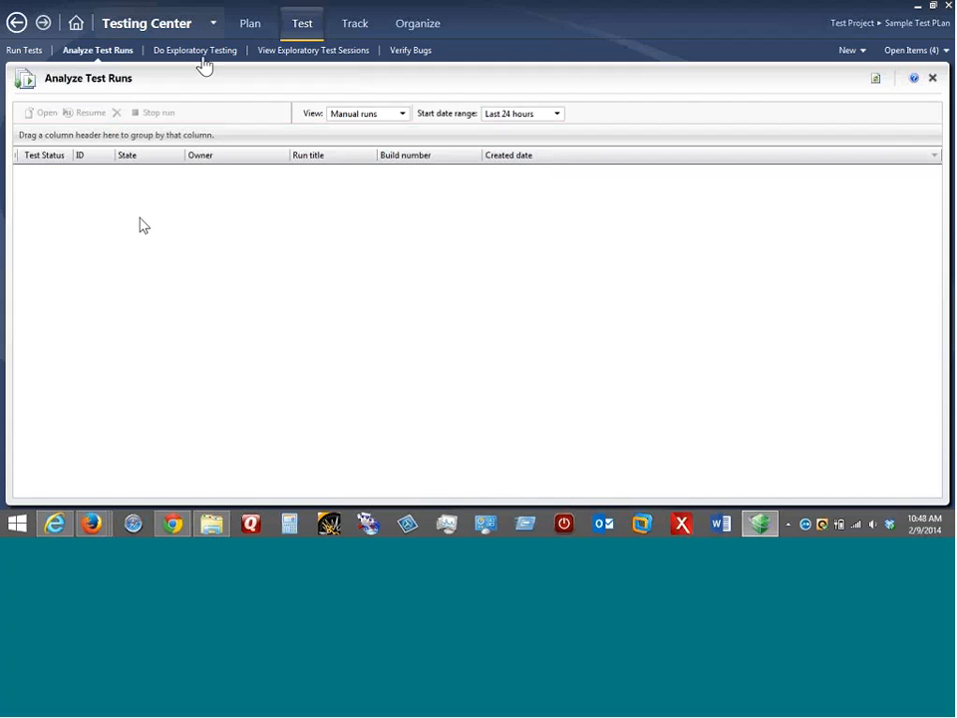
- Browse Do Exploratory Testing and exploratory test sessions, then list the two New bugs under Verify Bugs
left_click(197, 51)
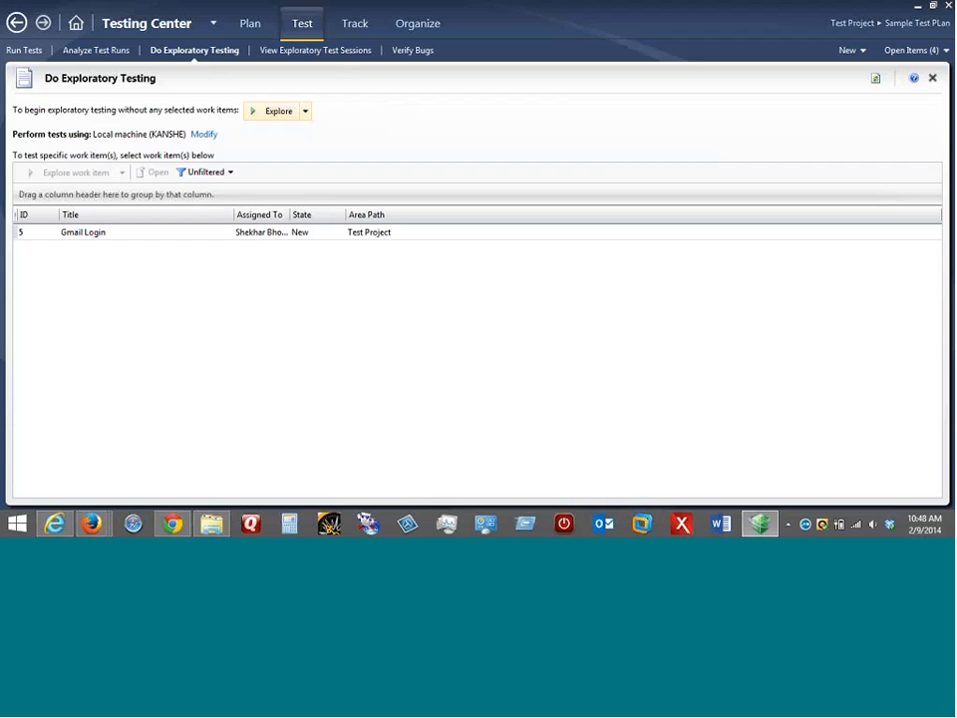
left_click(315, 50)
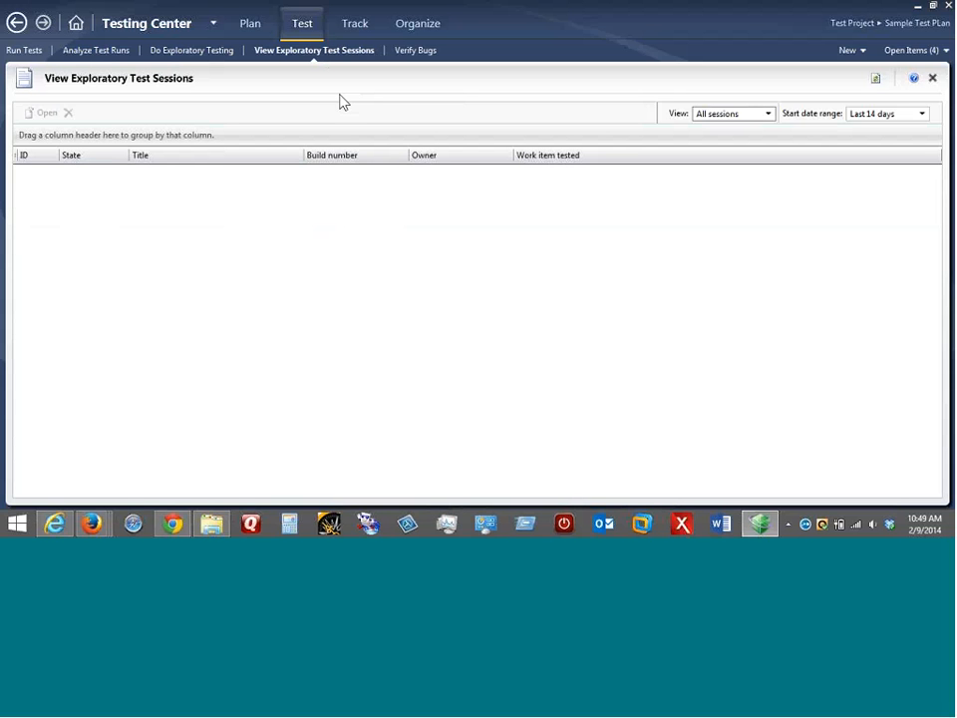
left_click(417, 51)
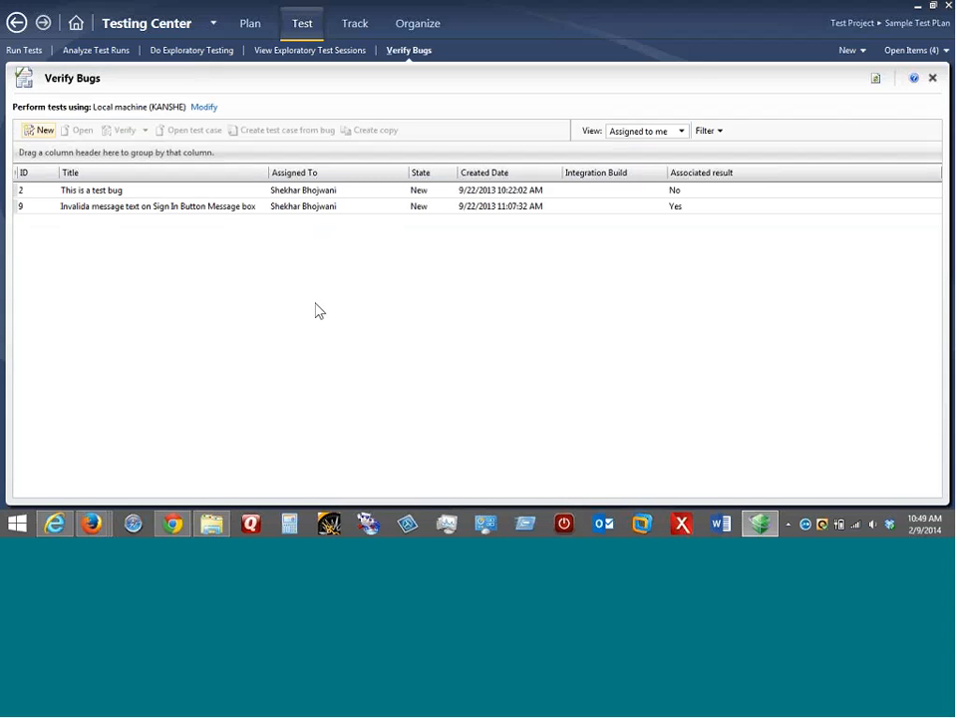
- Open a new empty query on the Track tab's Queries page
left_click(356, 29)
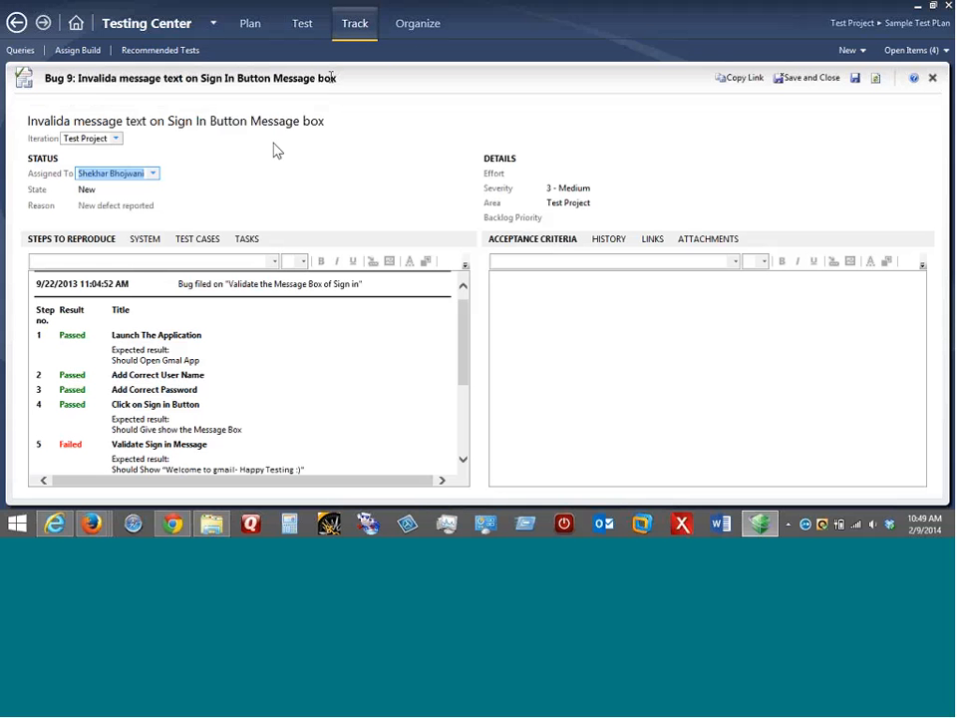
left_click(22, 51)
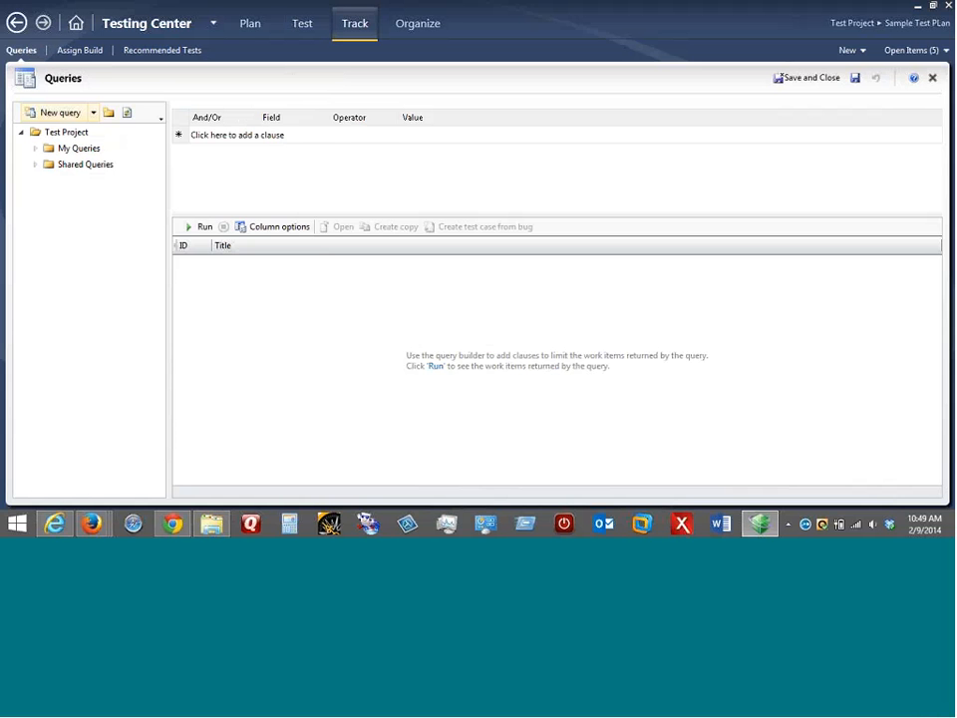
- Draft a new query with two empty clauses, then go to Assign Build, which has no builds
left_click(247, 136)
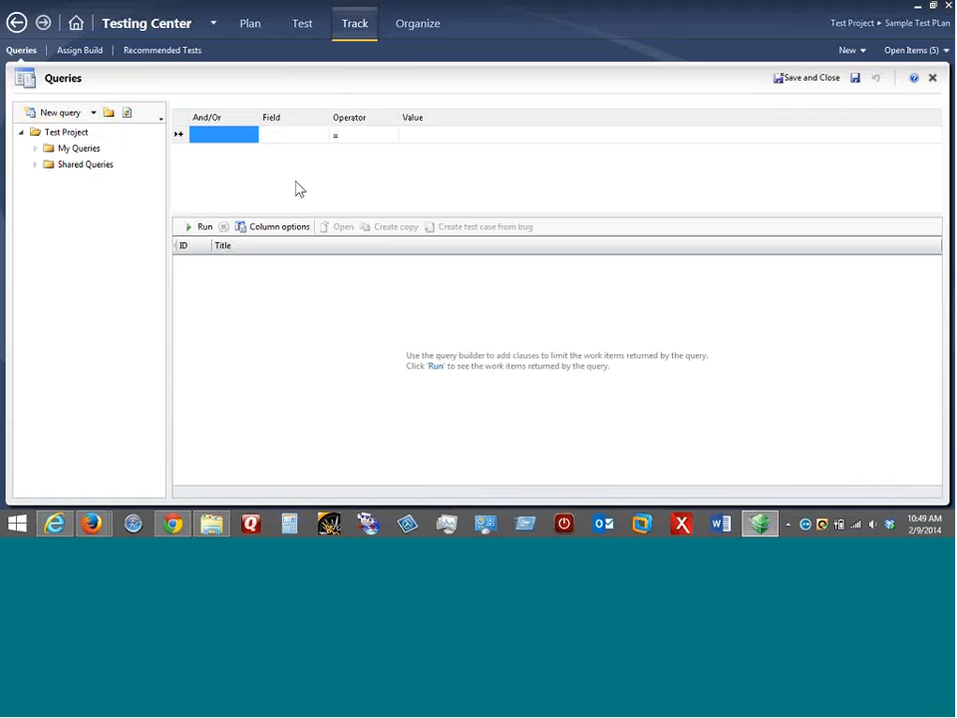
left_click(286, 137)
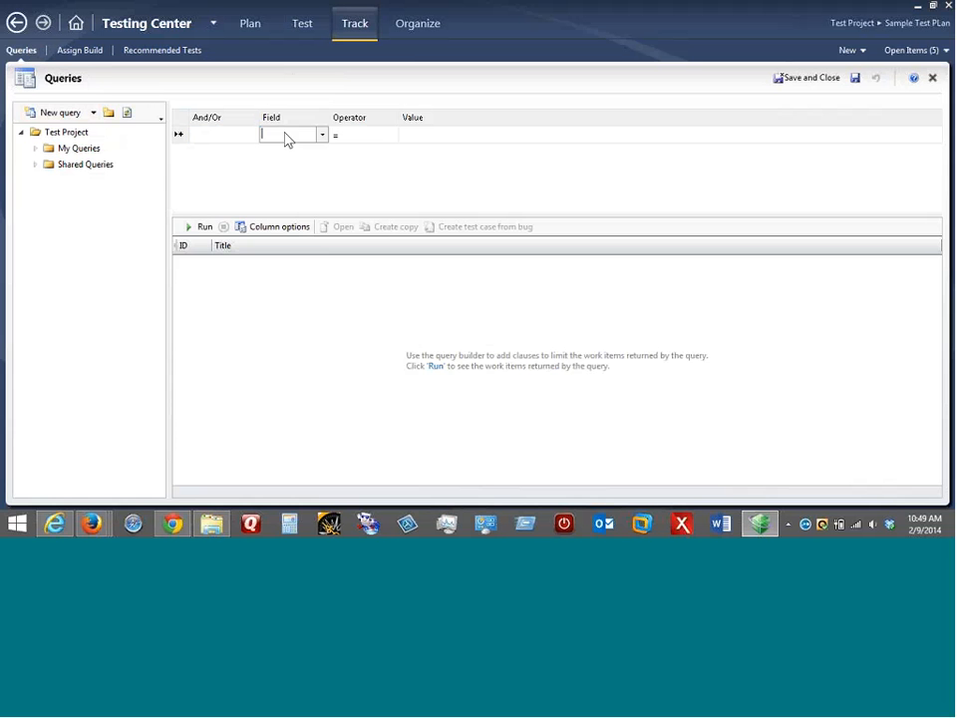
left_click(428, 139)
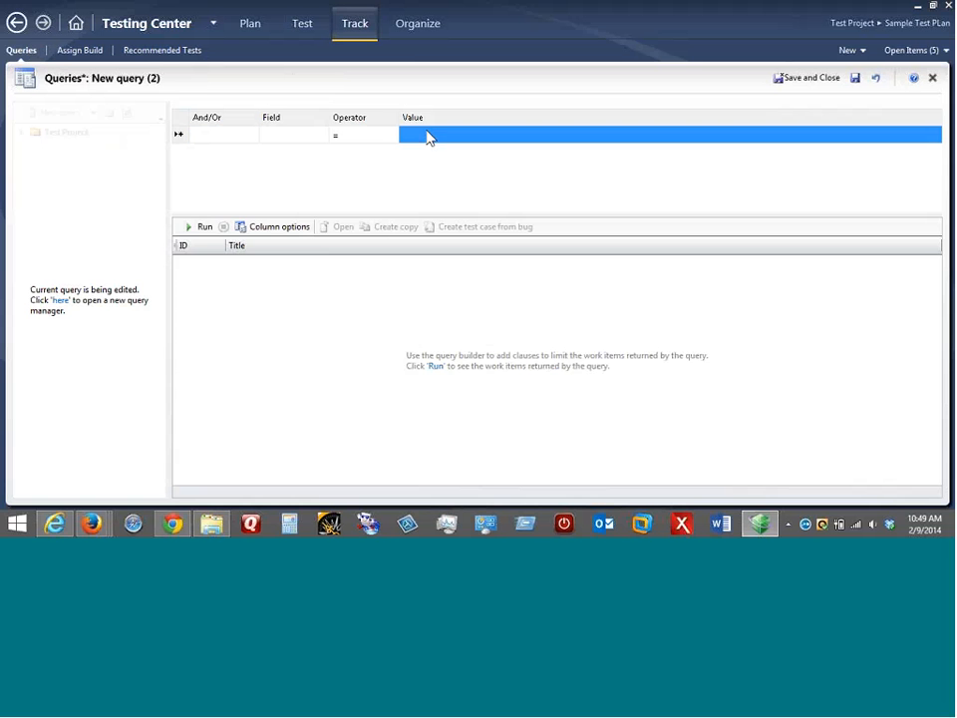
right_click(292, 138)
left_click(325, 146)
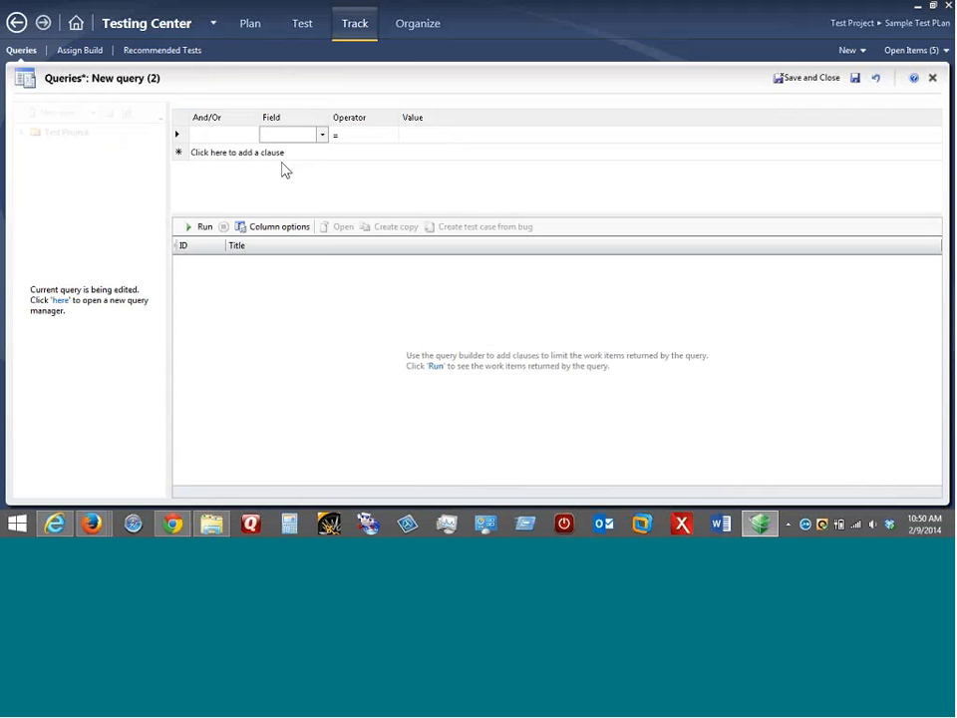
left_click(90, 53)
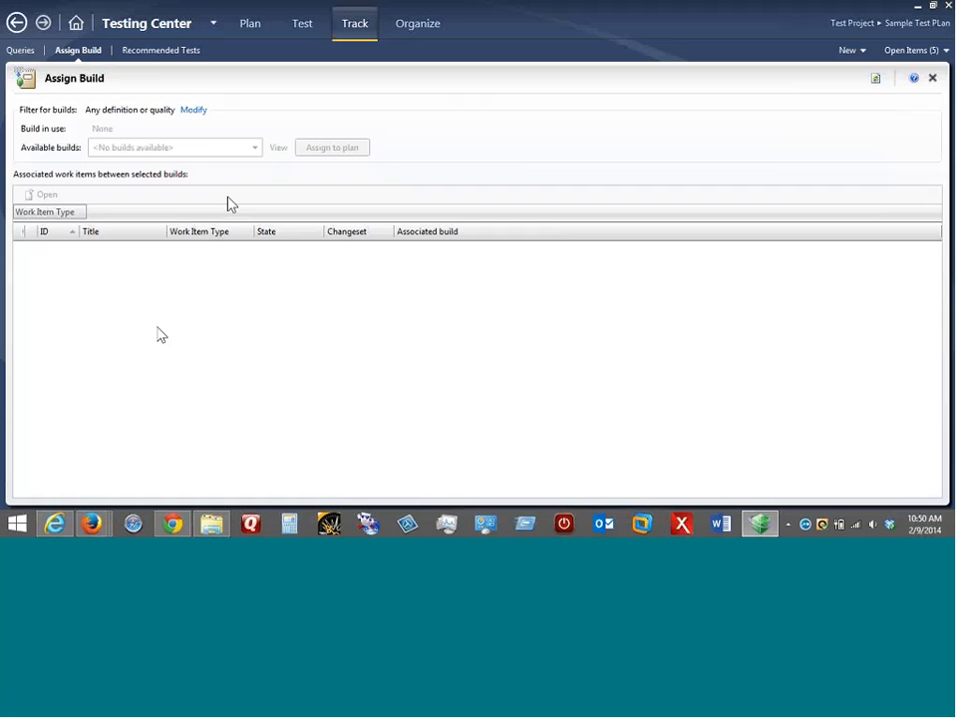
- View Recommended Tests, then open Test Plan Manager showing Sample Test PLan as Active until 5/29/2013
left_click(156, 55)
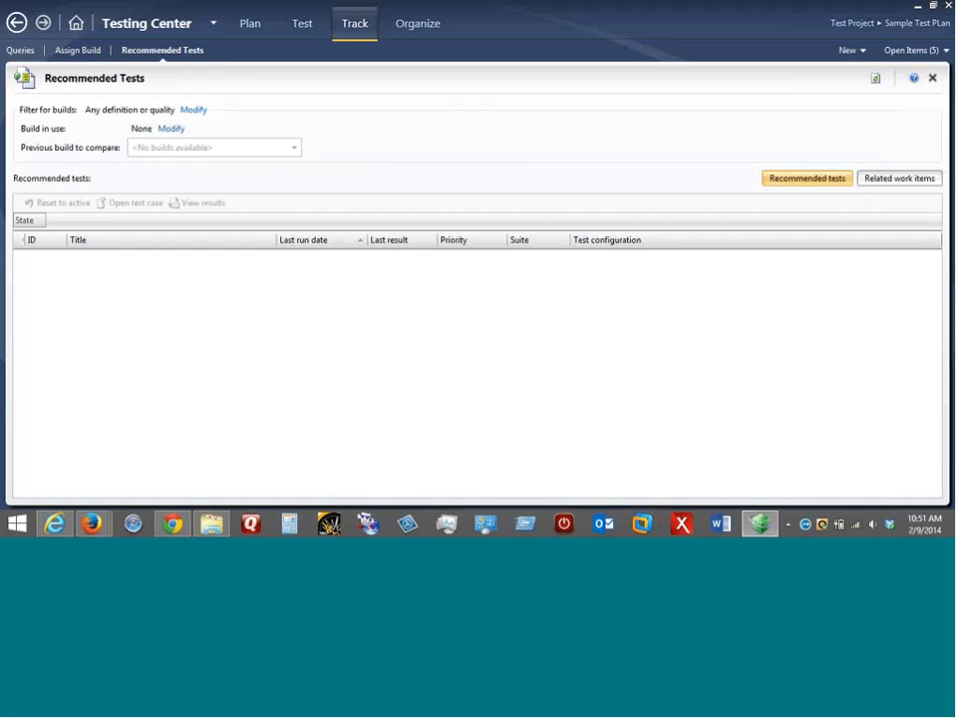
left_click(416, 30)
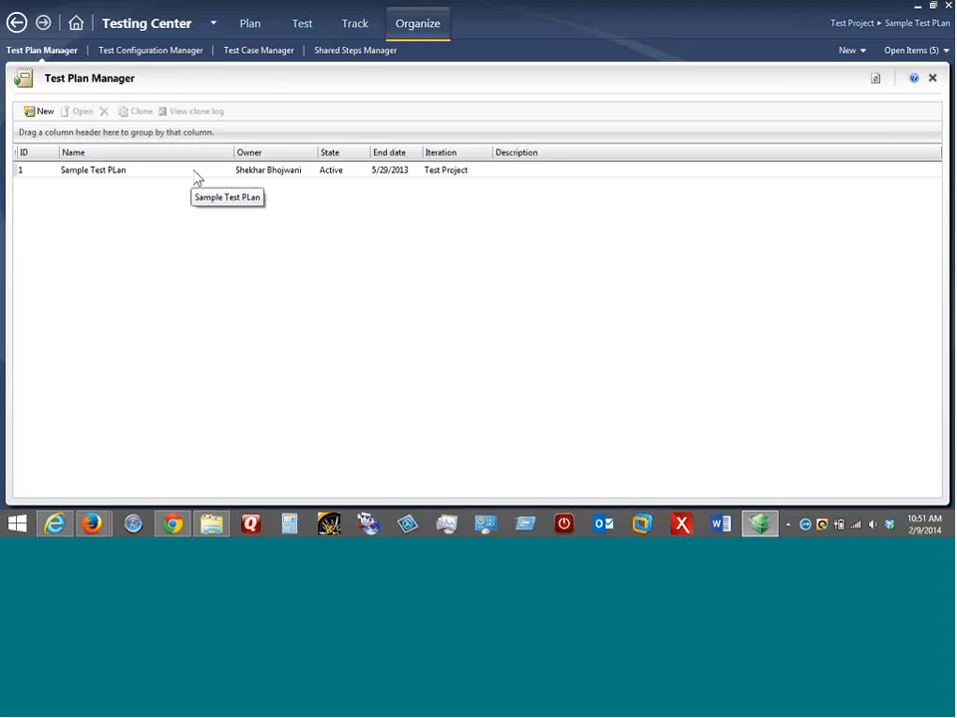
- Create a 'Windows Xp' test configuration, then list all Test Project test cases in Test Case Manager
left_click(150, 51)
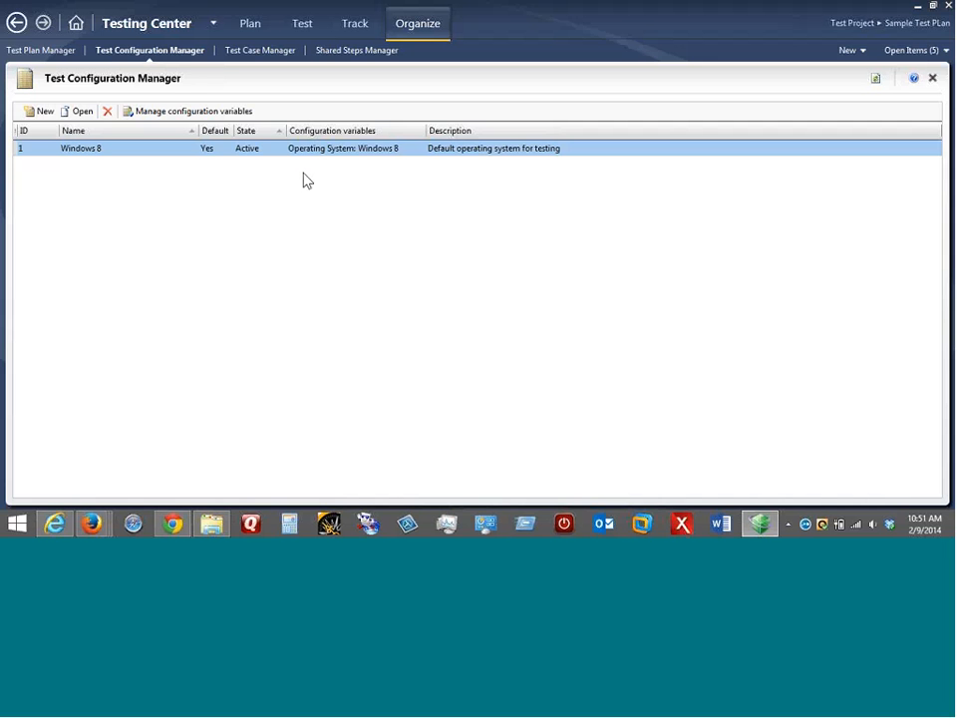
left_click(43, 113)
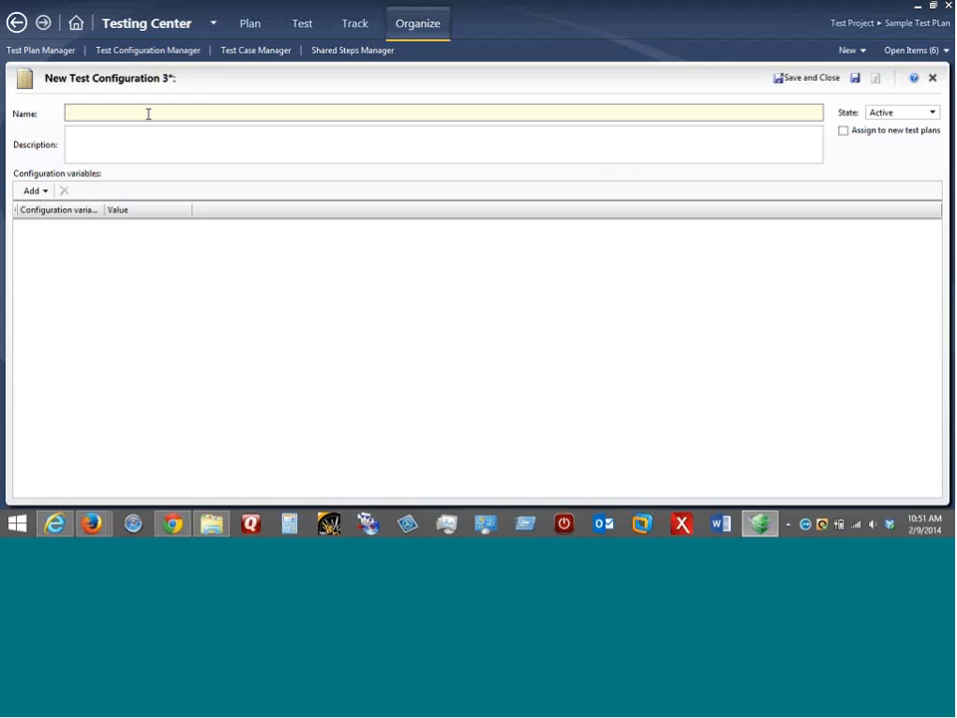
type("Windows Xp")
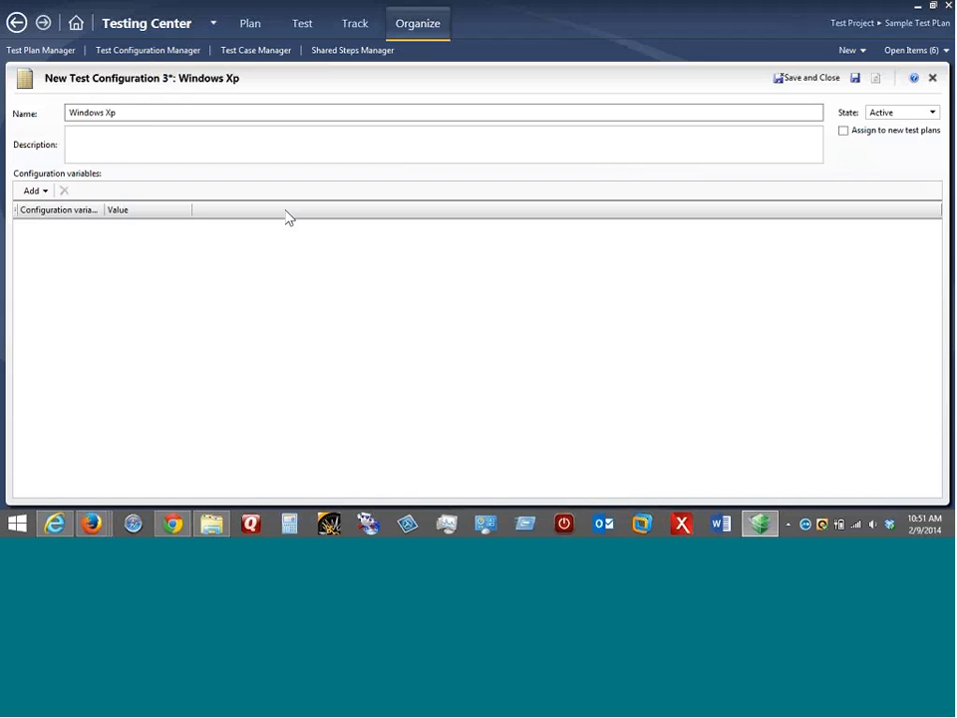
left_click(808, 77)
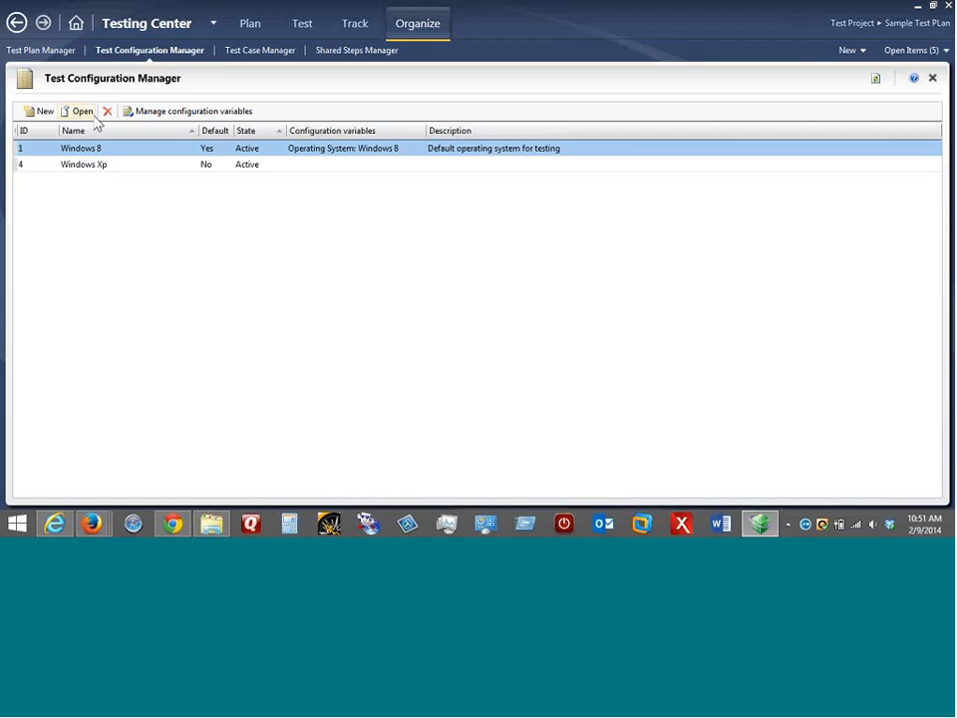
left_click(99, 164)
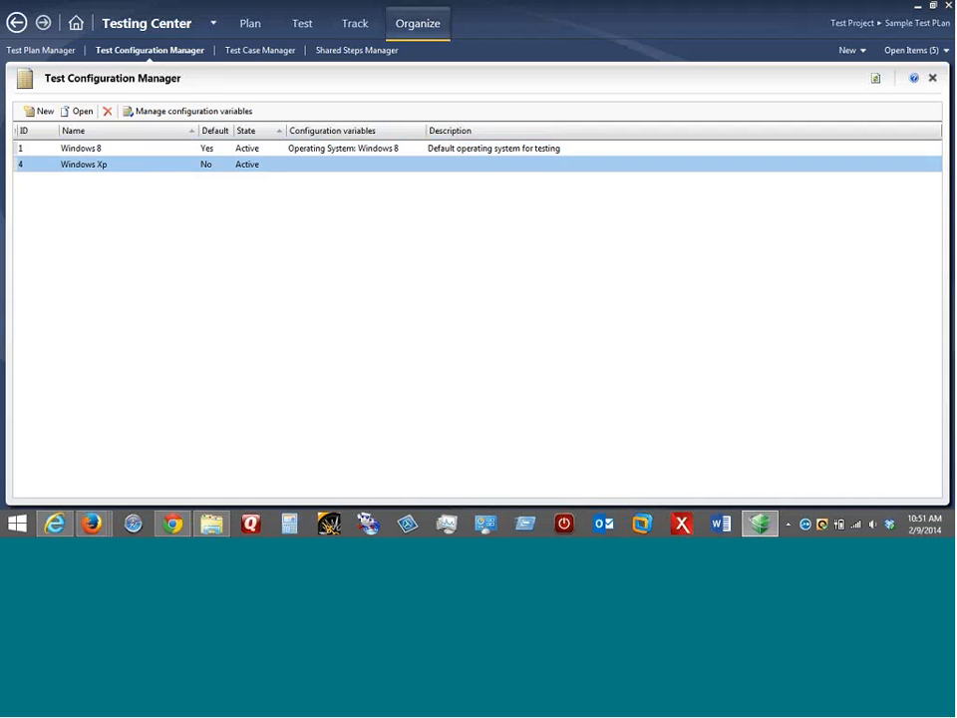
left_click(239, 56)
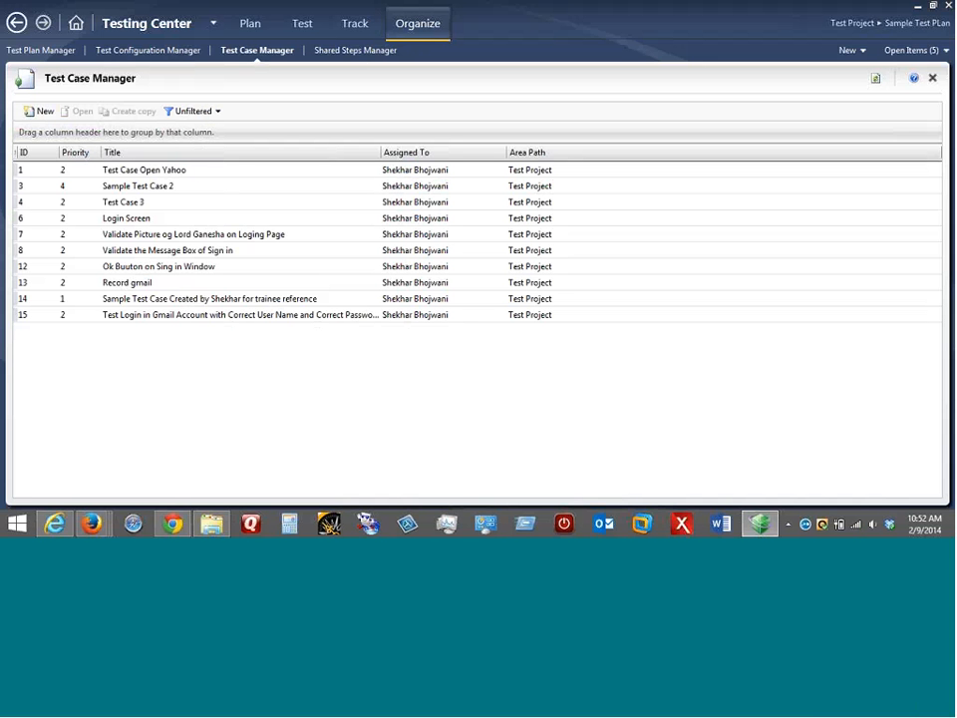
- Review the shared login steps, then return to the plan contents showing the Gmail Login suite's six test cases
left_click(354, 53)
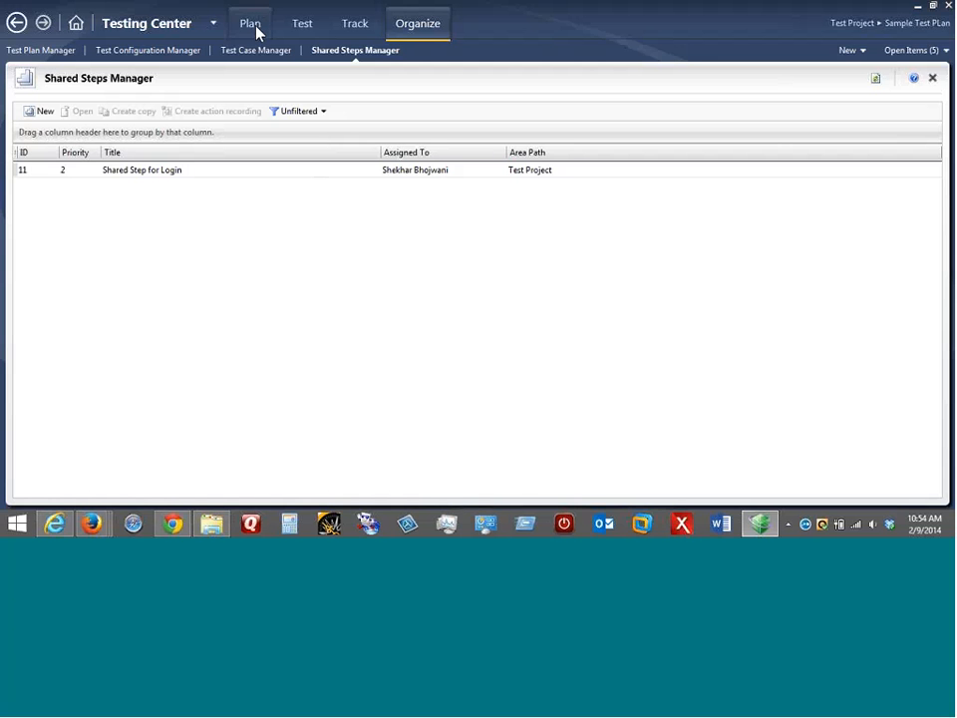
left_click(252, 24)
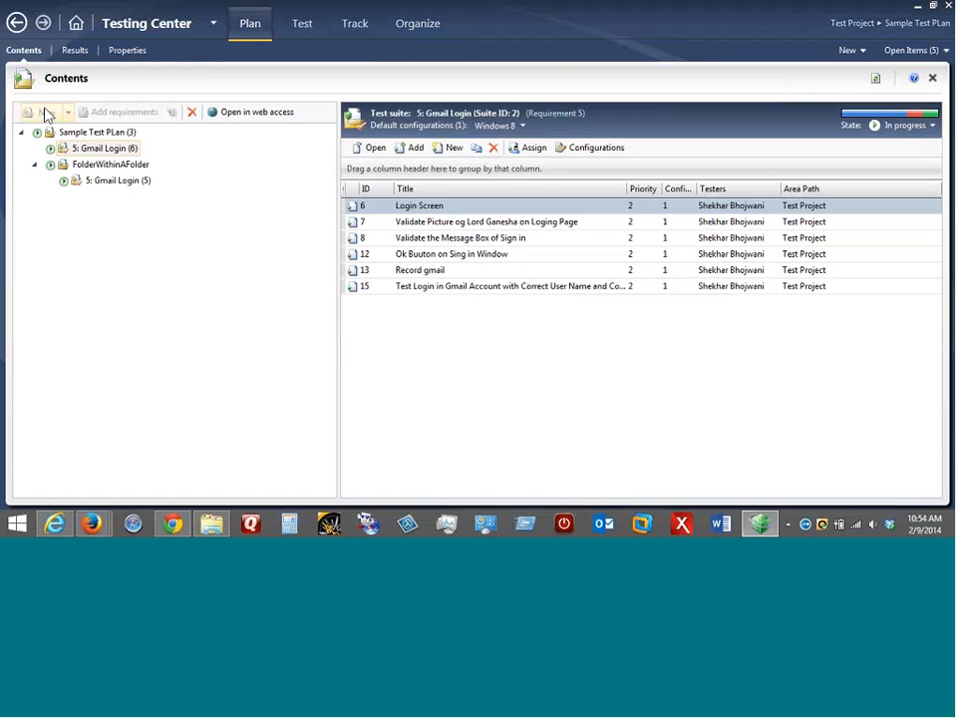
- Switch between the plan contents and Verify Bugs, ending on the two bugs assigned to me
left_click(302, 28)
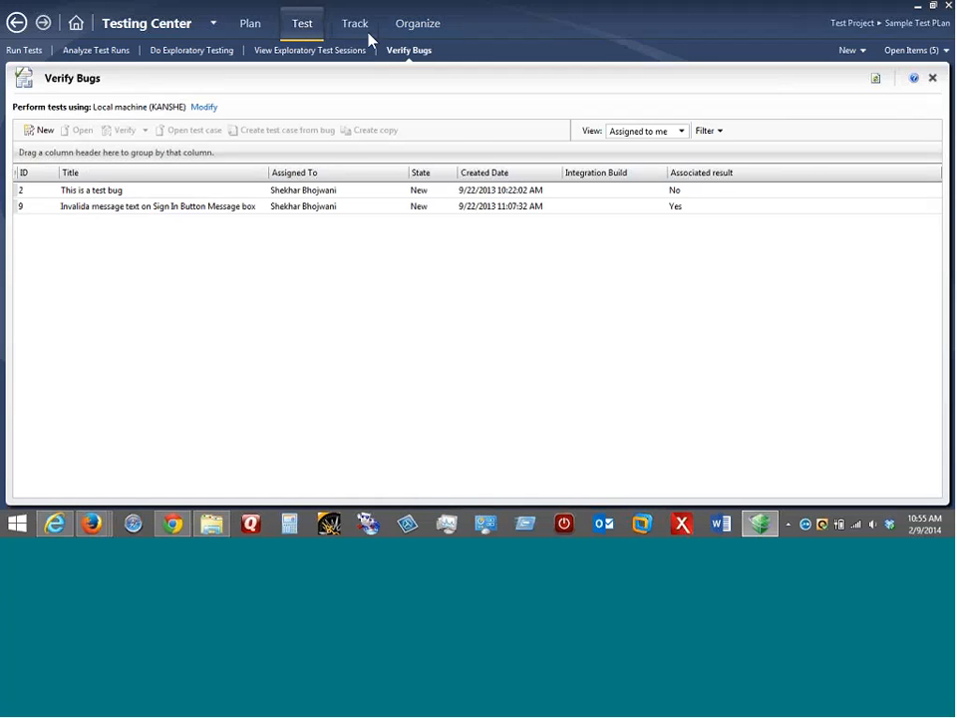
left_click(256, 34)
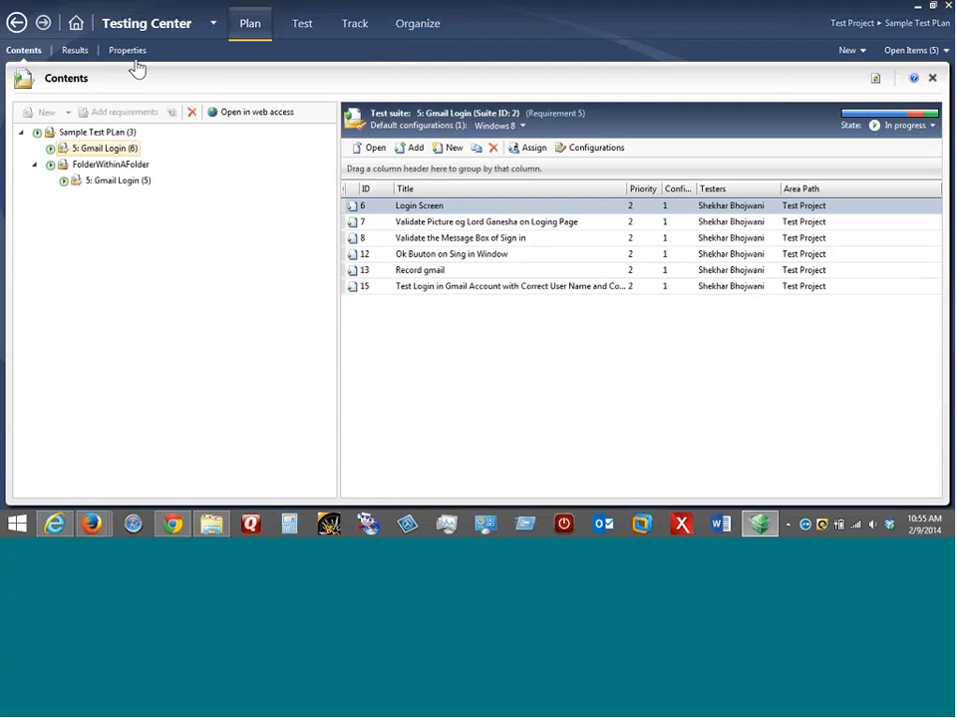
left_click(300, 28)
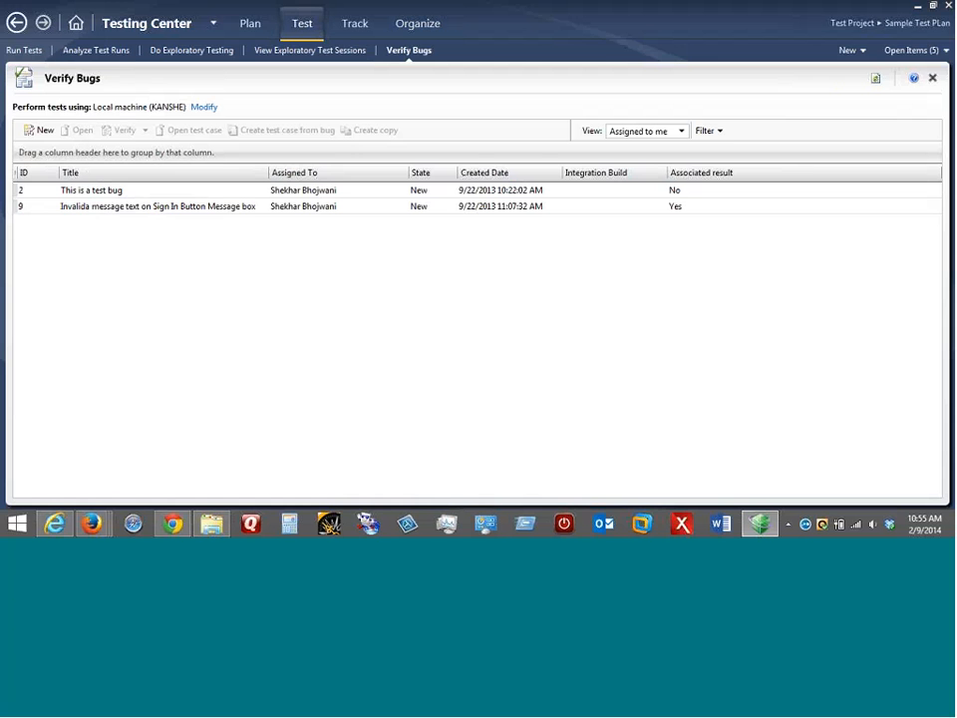
left_click(250, 23)
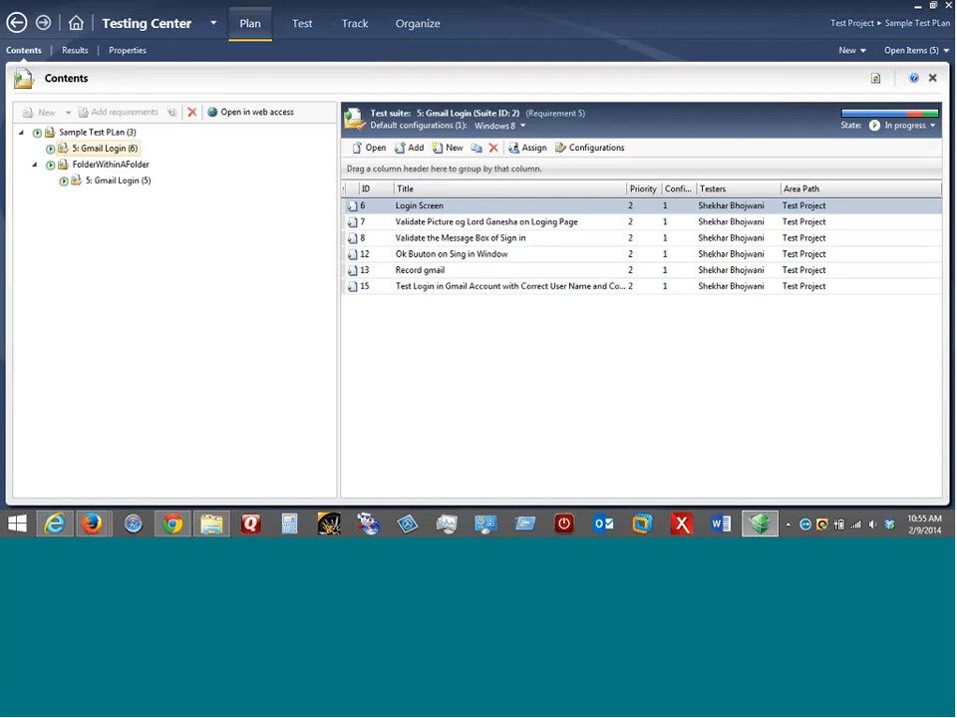
left_click(301, 26)
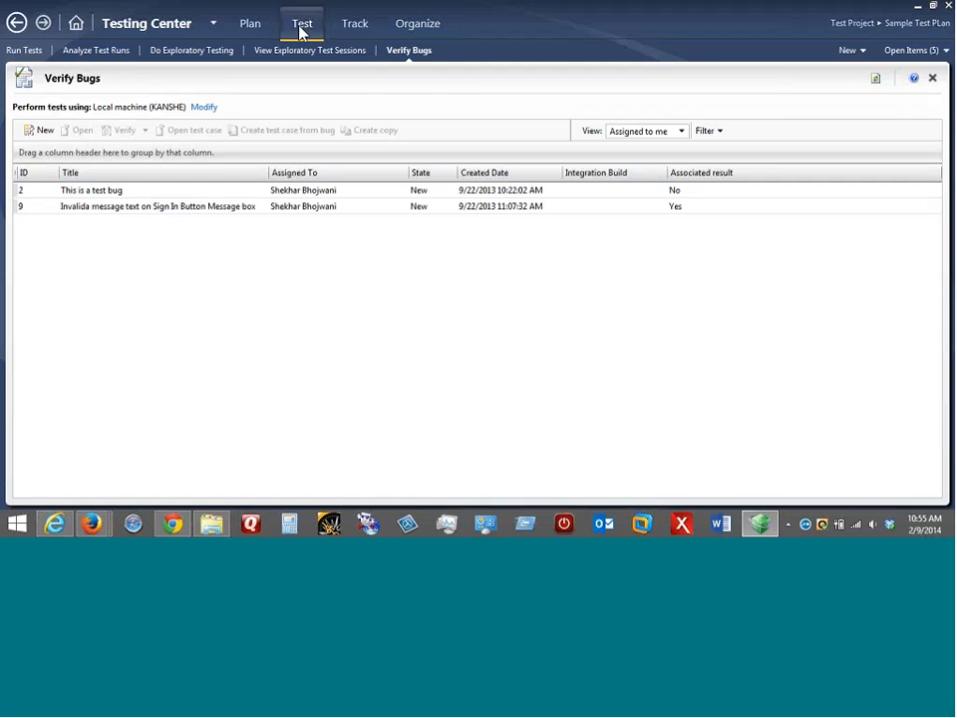
- Show the Gmail Login suite's runnable tests with Tester placed before a widened Title column
left_click(27, 58)
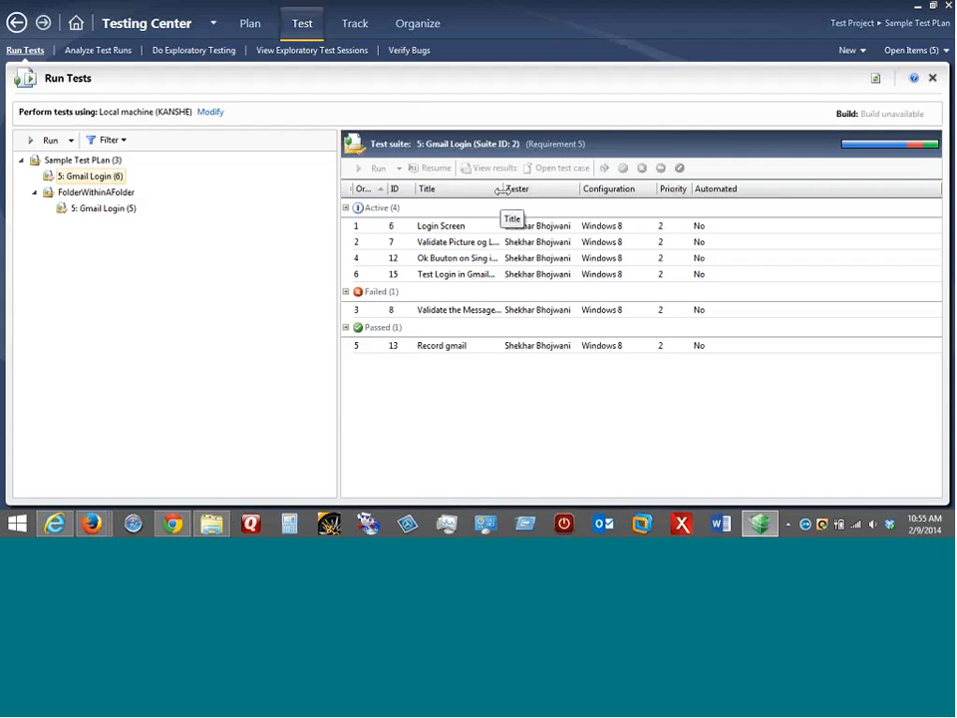
left_click_drag(498, 189, 553, 196)
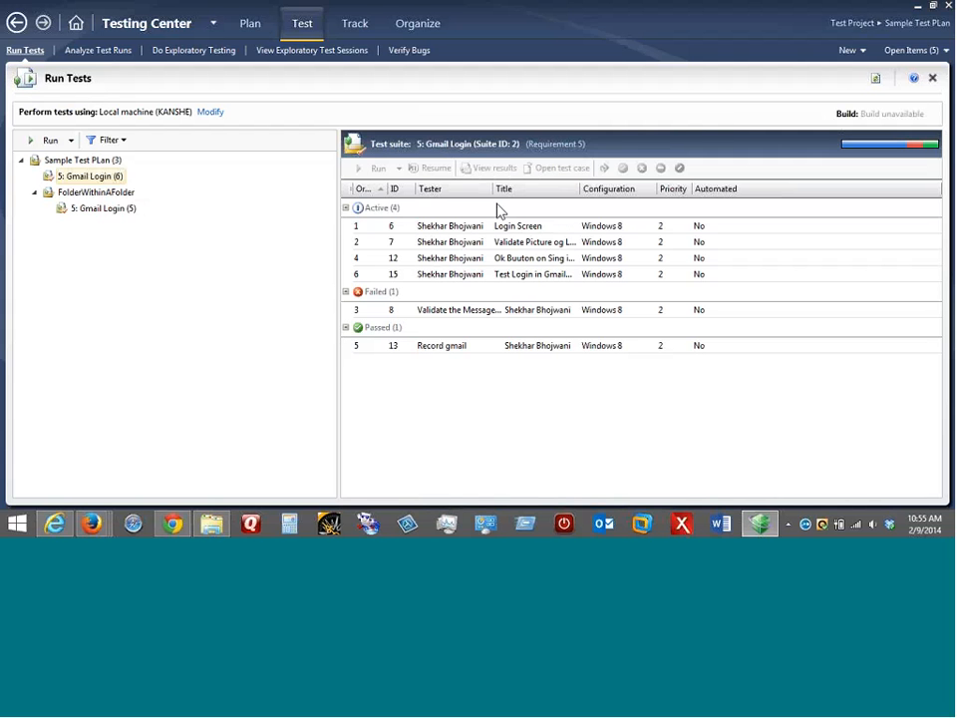
left_click_drag(450, 189, 470, 198)
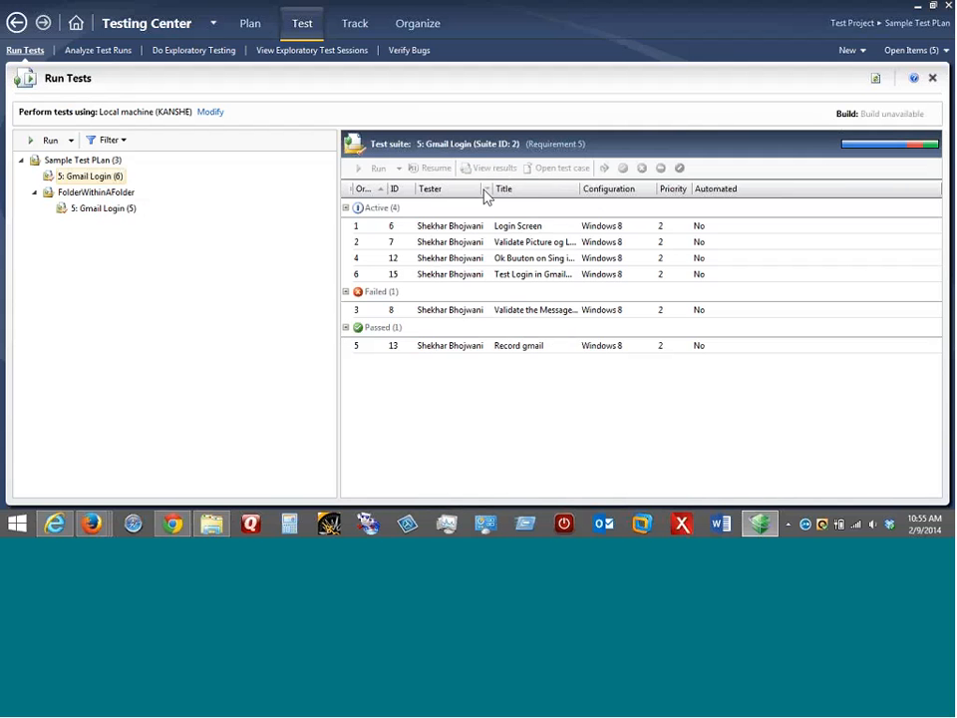
left_click_drag(578, 188, 757, 191)
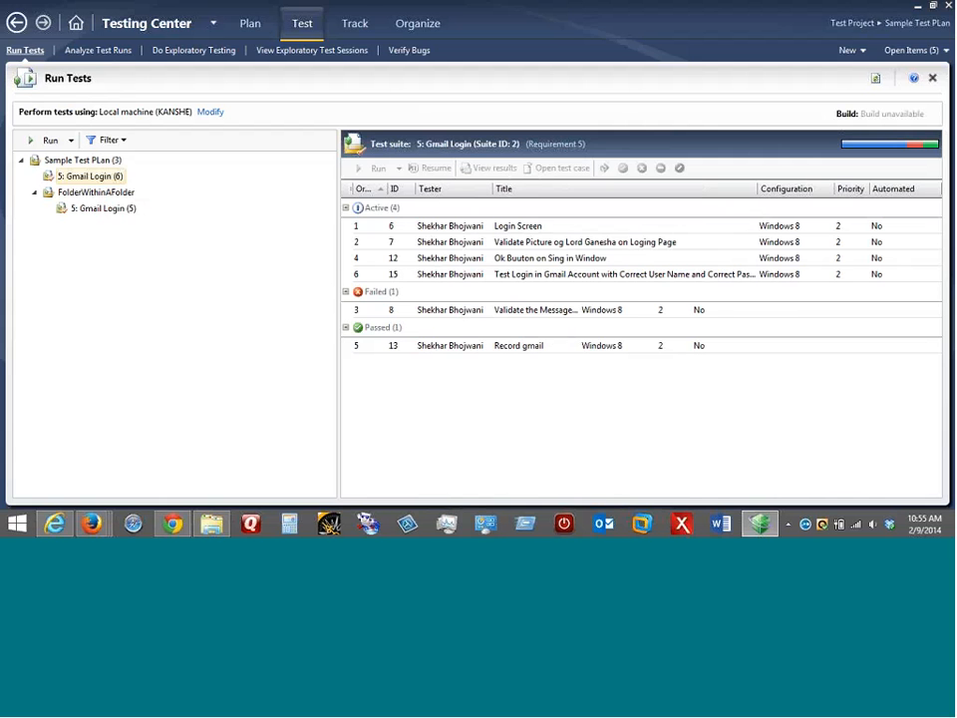
- Select test case 15, the Gmail login test, for running
left_click(594, 276)
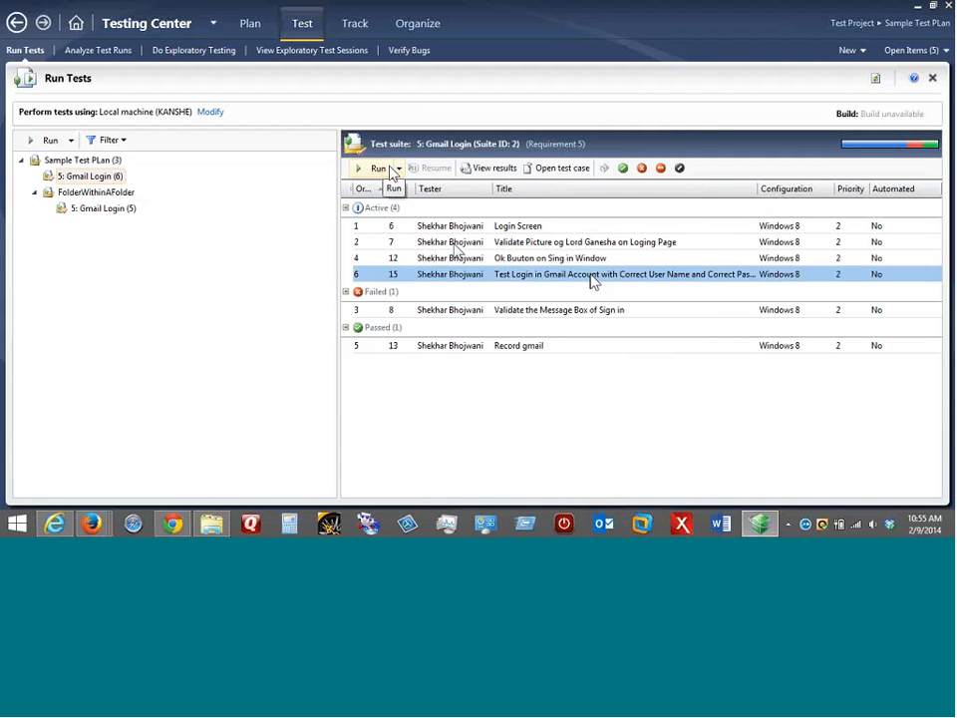
left_click(530, 230)
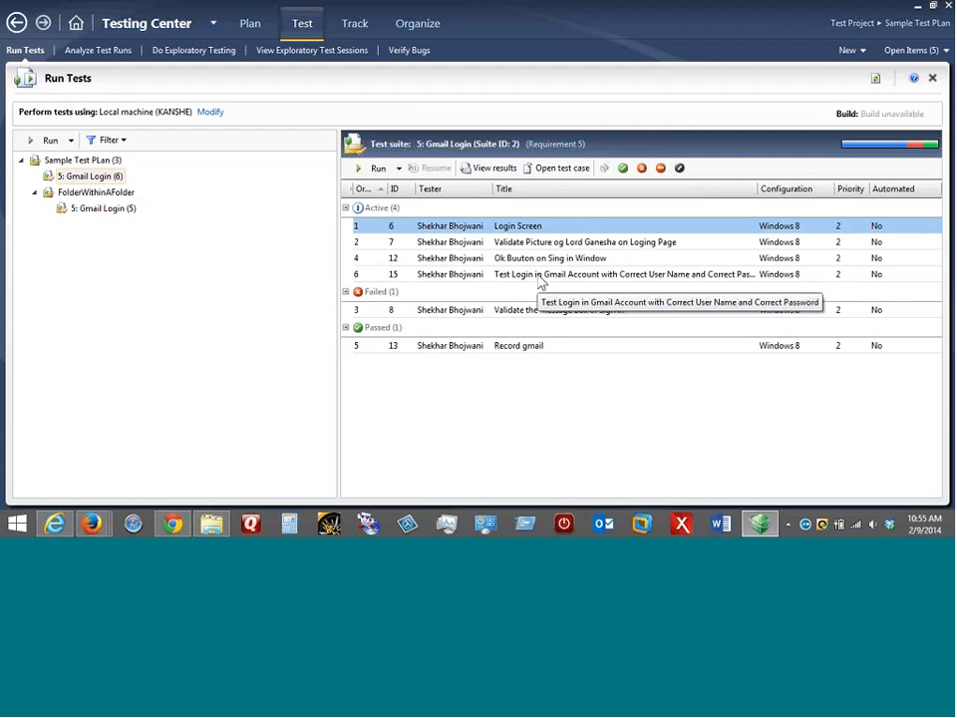
left_click(542, 282, "shift")
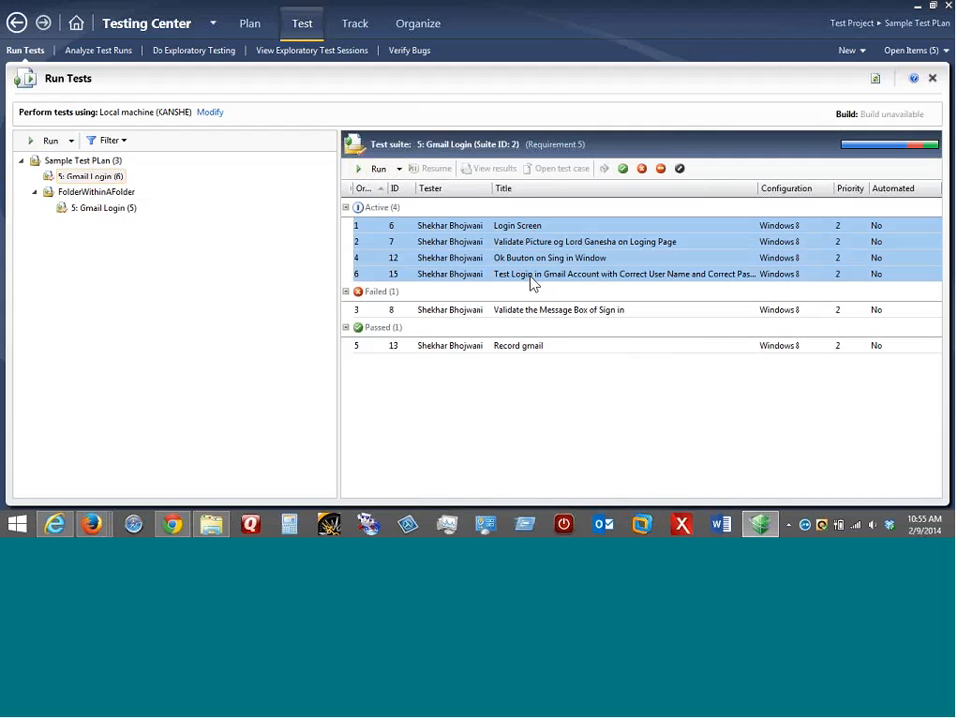
left_click(509, 228)
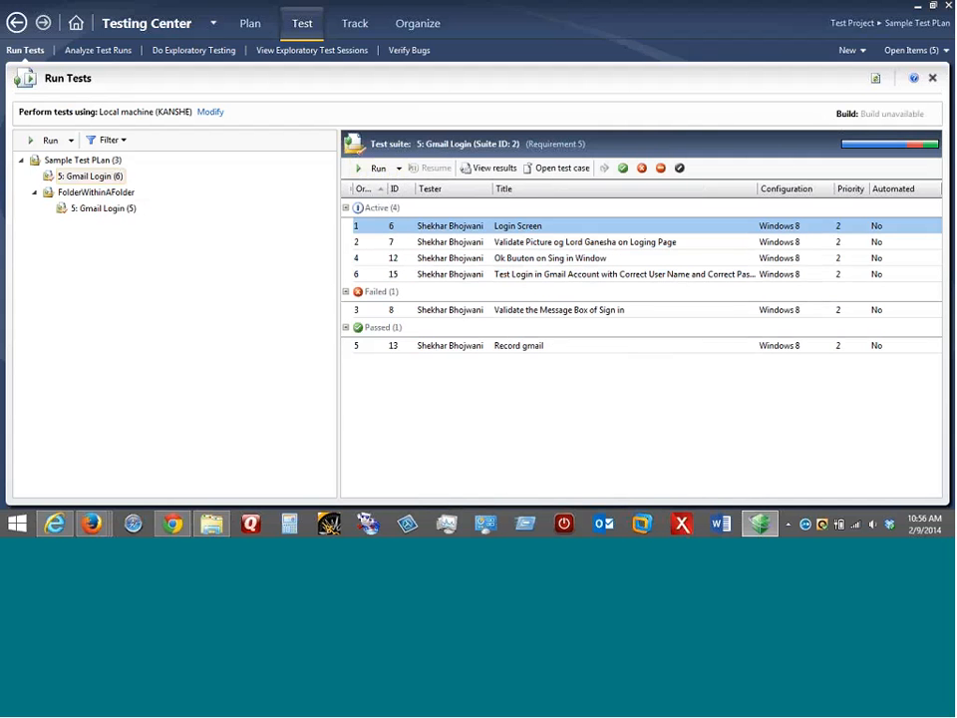
left_click(534, 277)
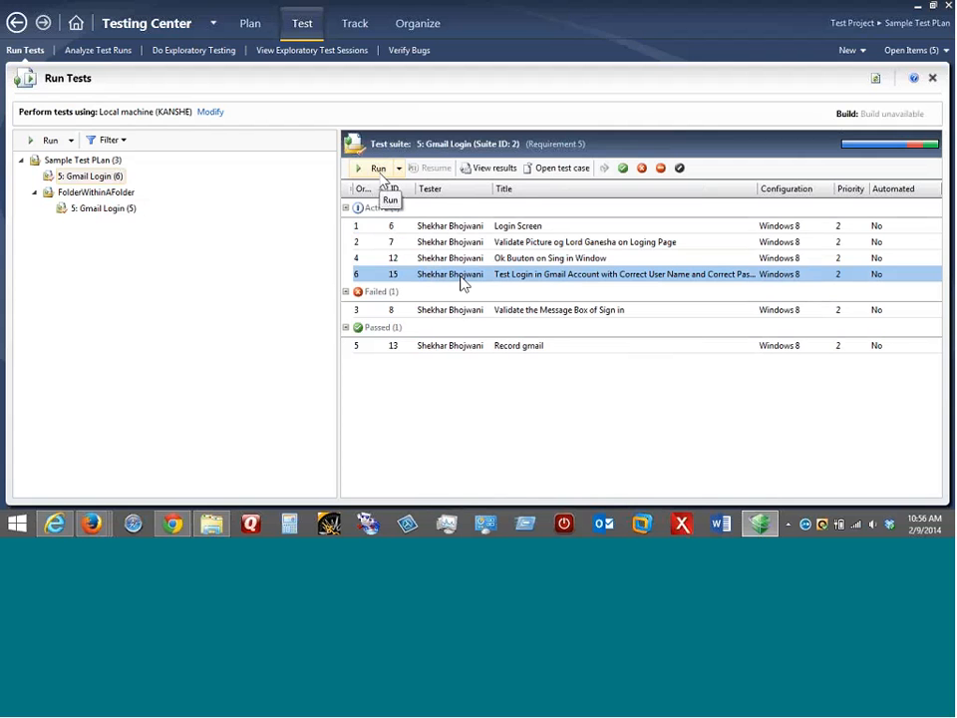
- Run test case 15 in Test Runner and start the session listing its nine login steps
left_click(379, 168)
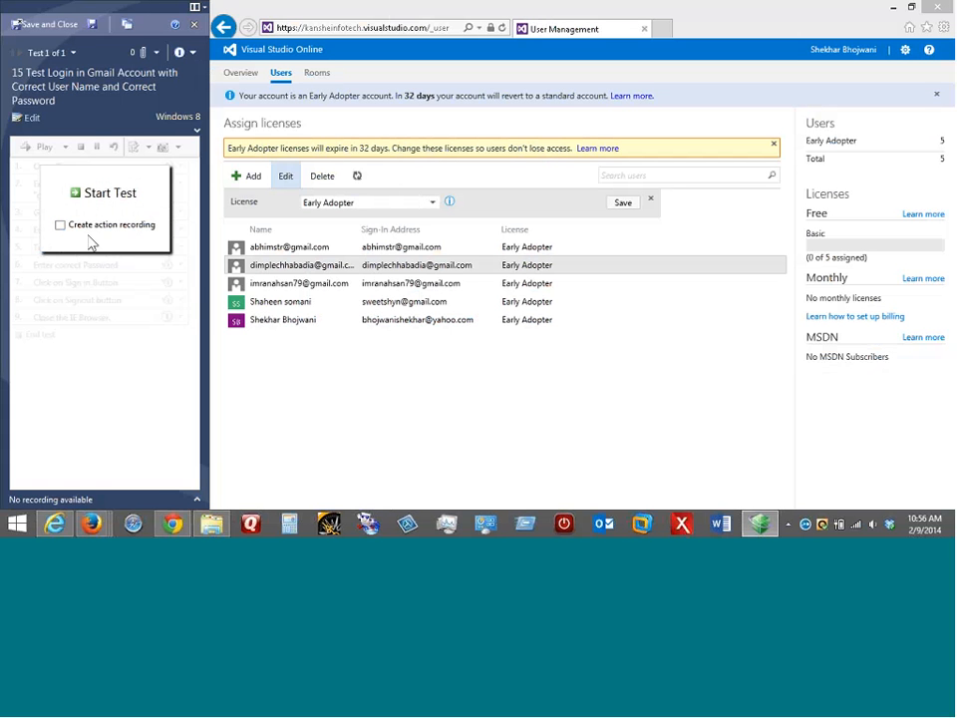
left_click(110, 209)
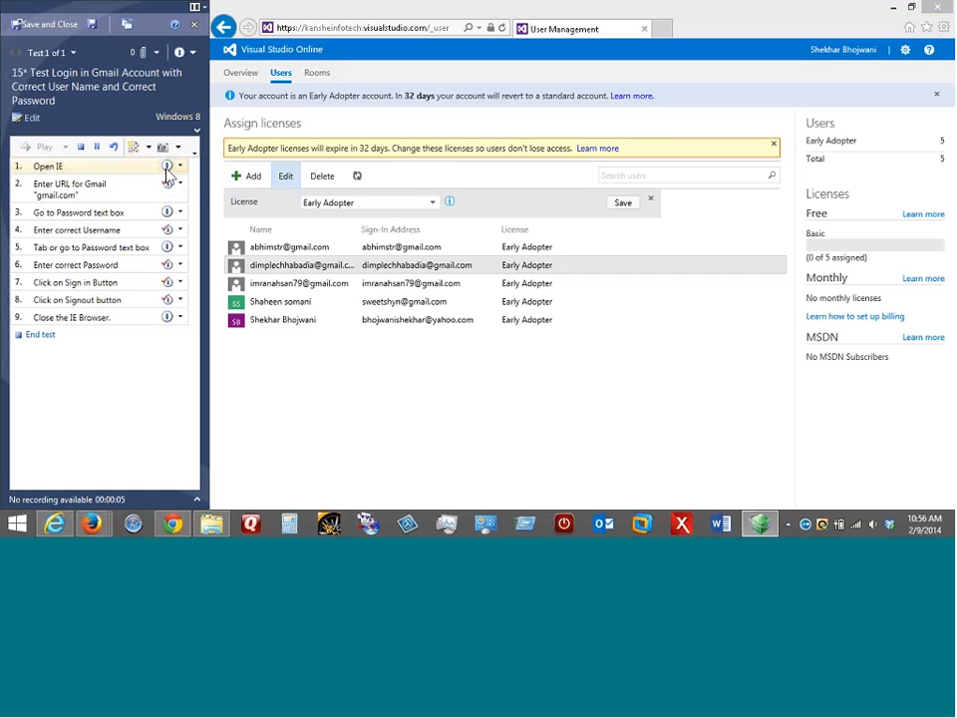
- Minimize the current browser and launch a new Internet Explorer window on the MSN home page
mouse_move(58, 526)
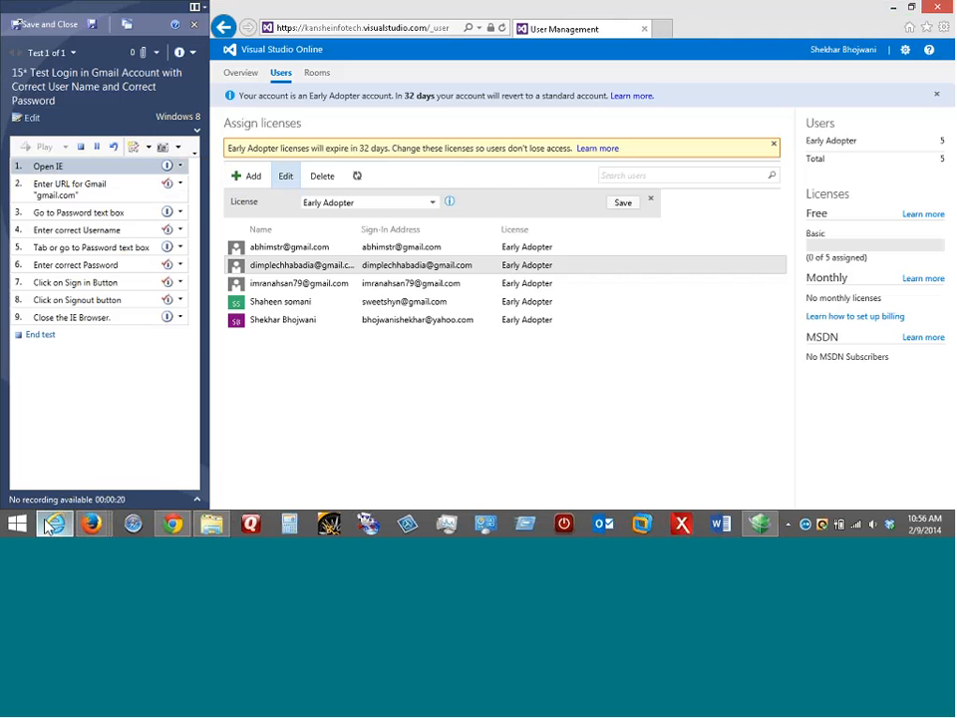
left_click(44, 525)
right_click(45, 525)
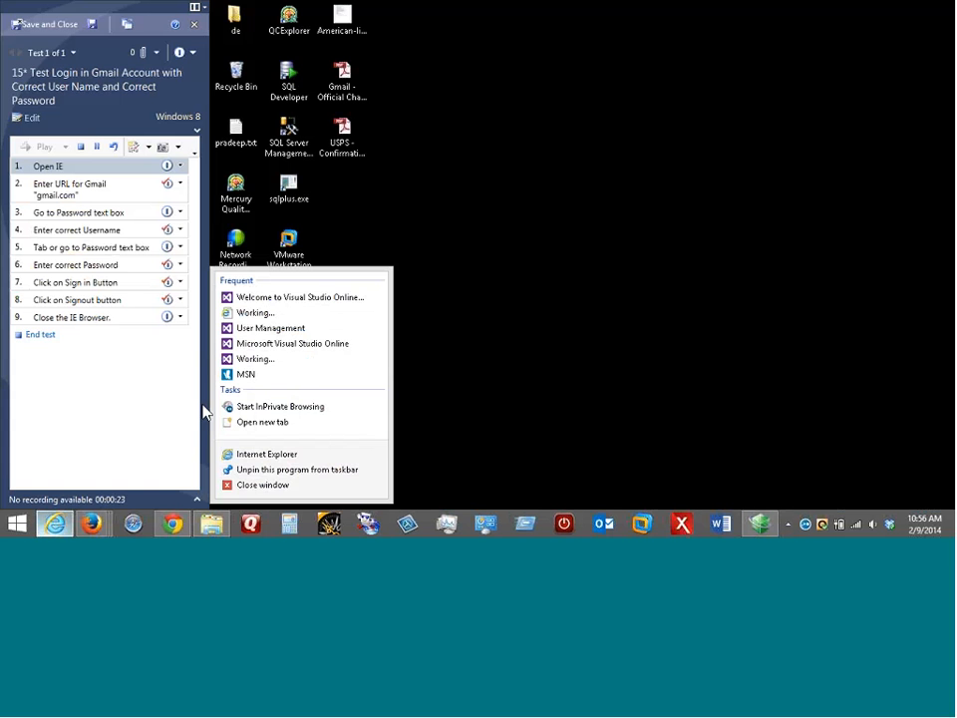
left_click(272, 458)
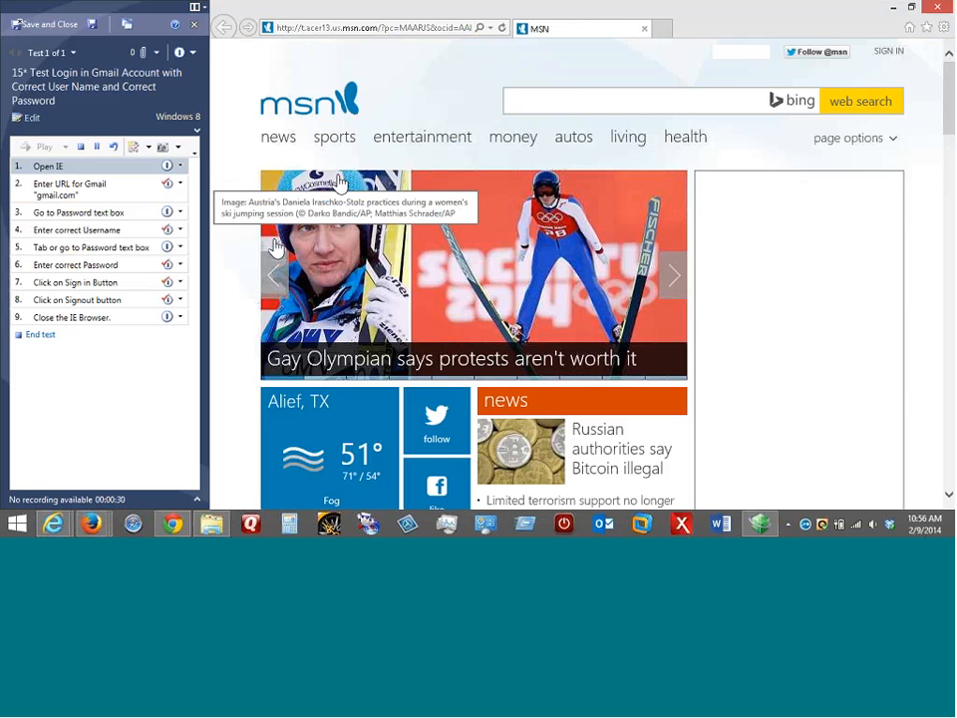
- Mark step 1 'Open IE' as Passed, after briefly setting it to Failed
left_click(168, 166)
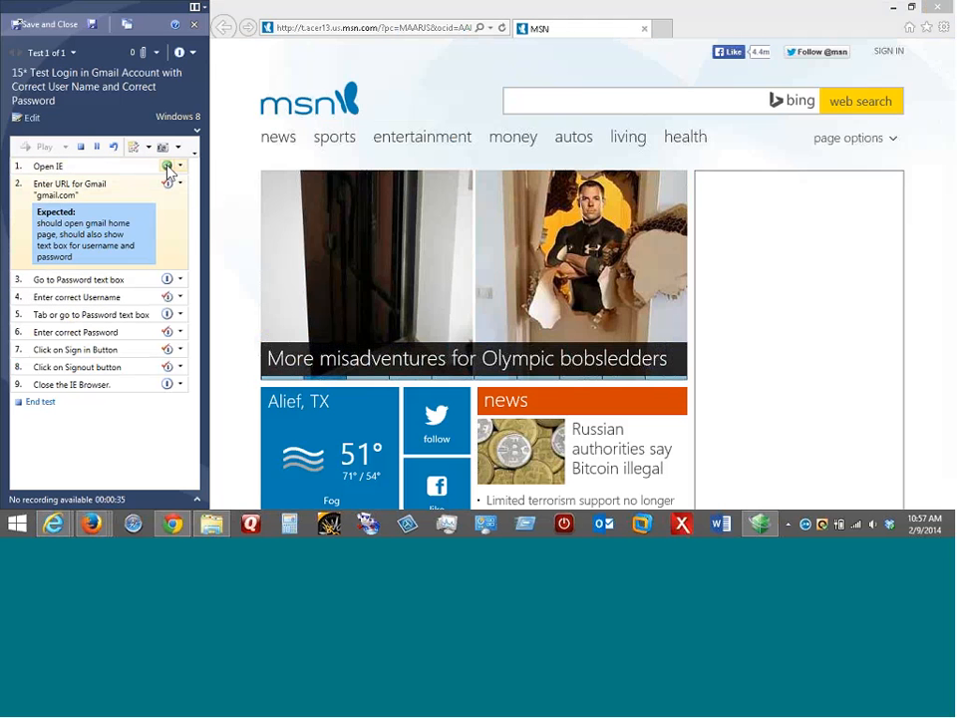
left_click(180, 168)
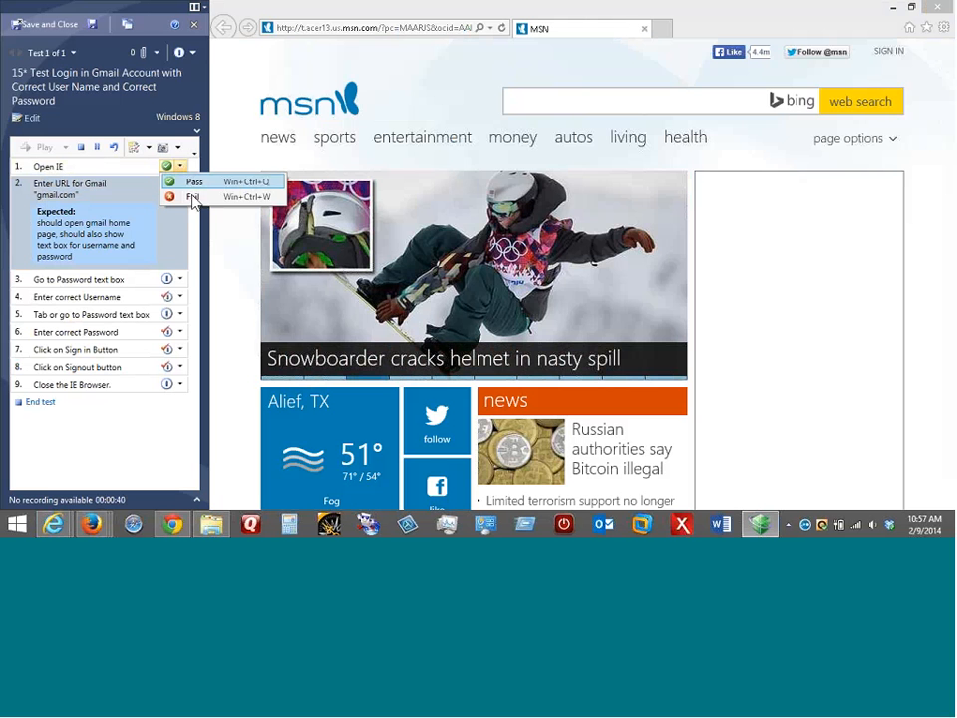
left_click(186, 196)
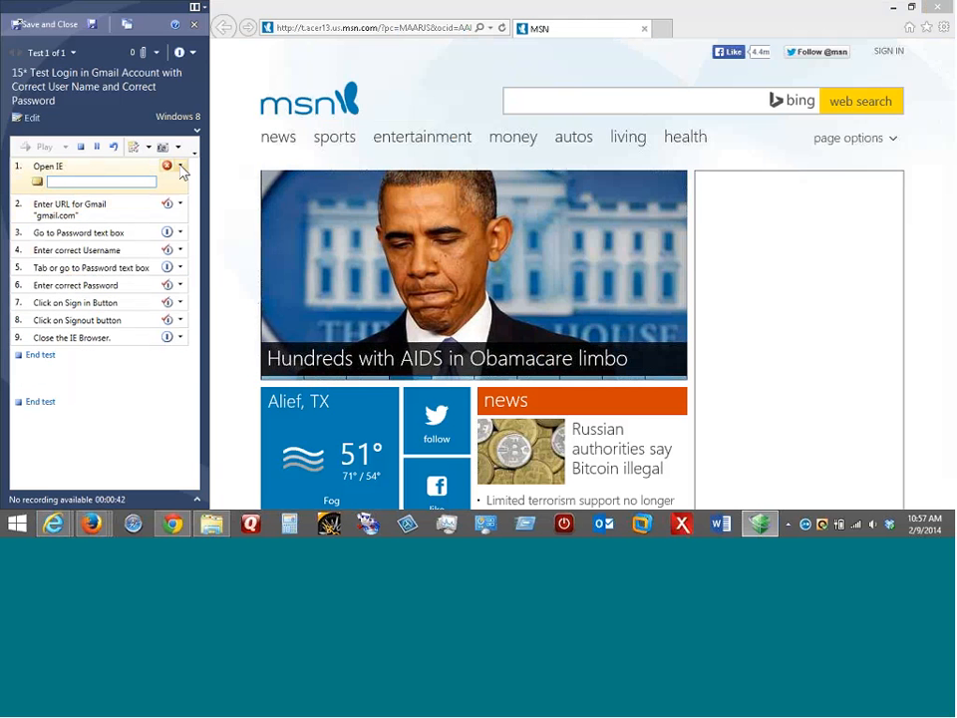
left_click(179, 167)
left_click(190, 183)
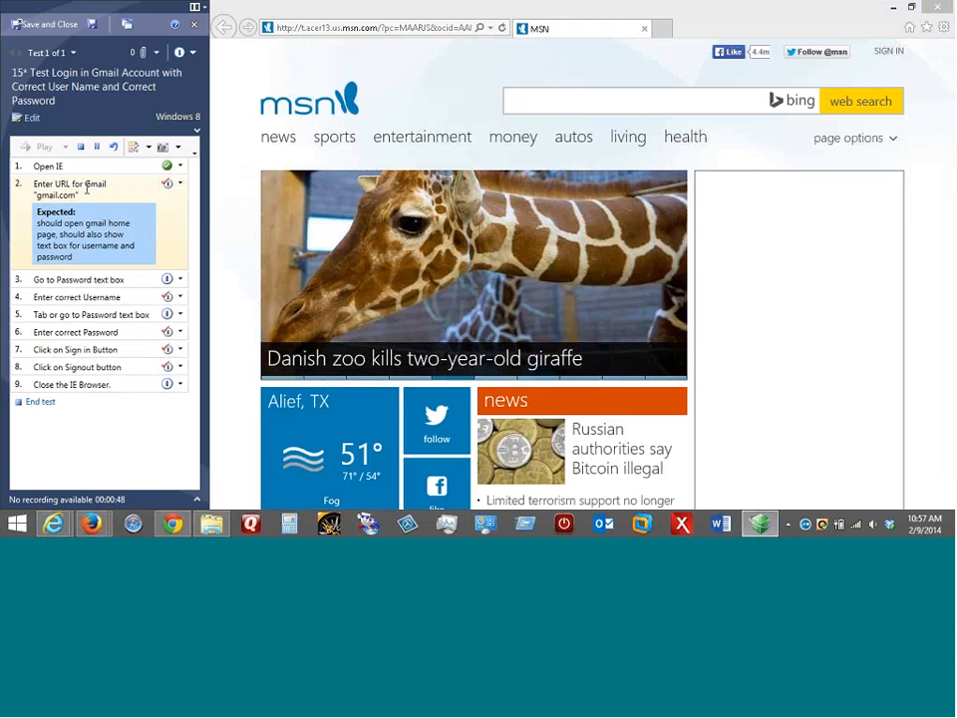
left_click(329, 27)
type("gm")
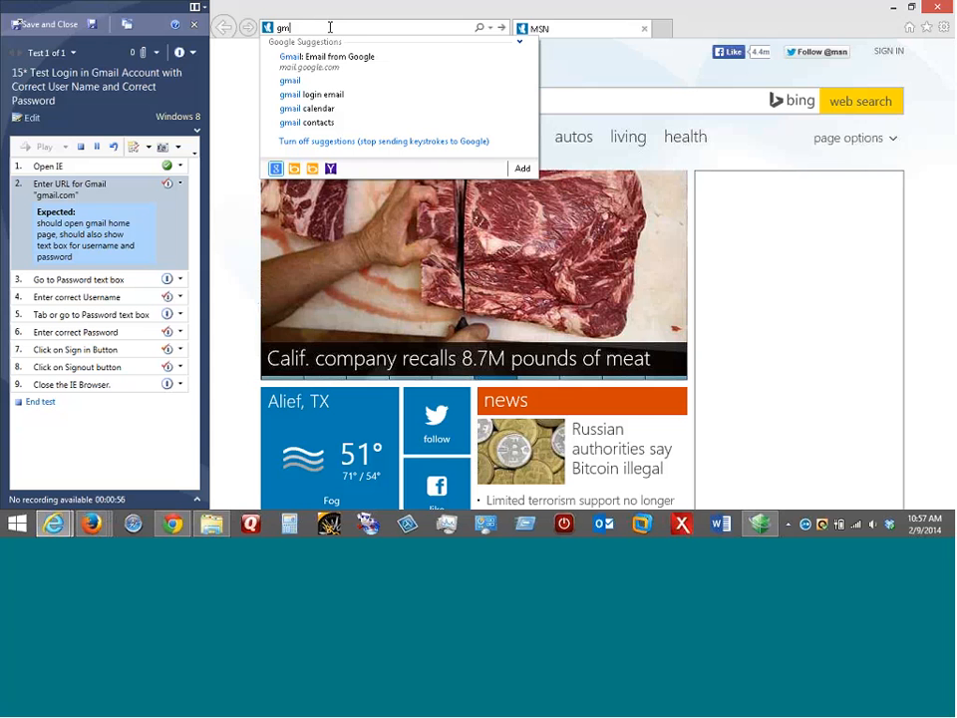
type("ail.c")
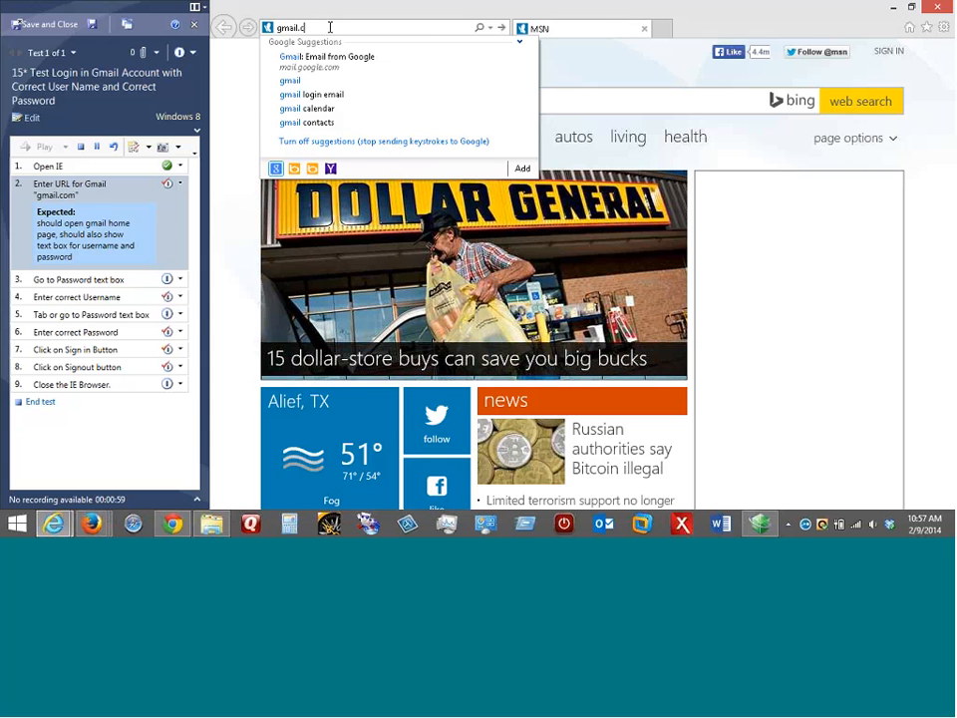
type("om")
key("Return")
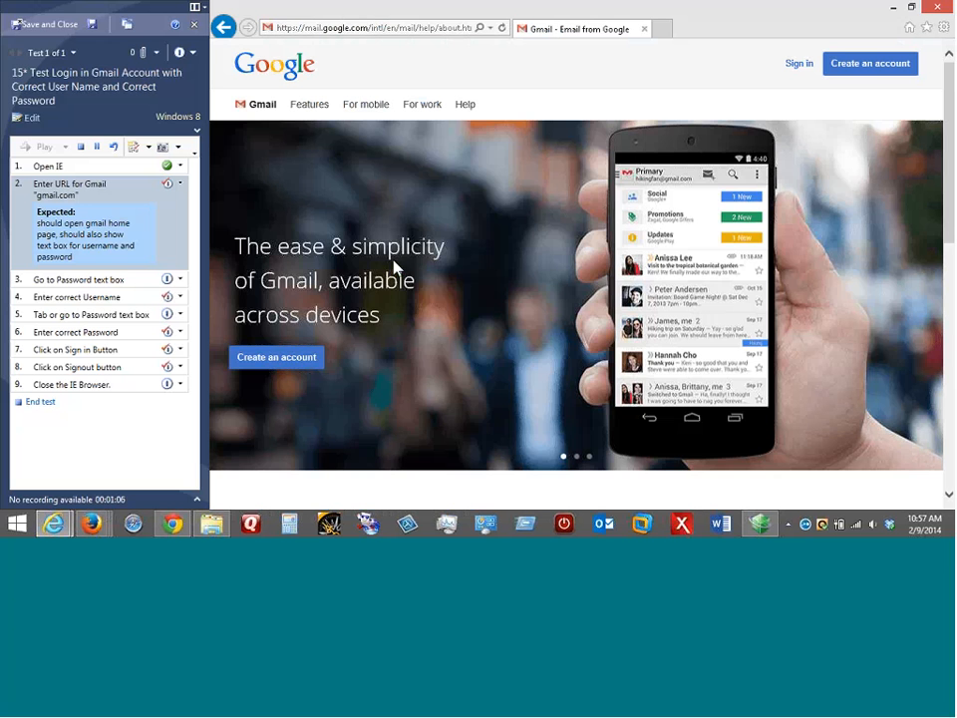
scroll(917, 184, "down", 3)
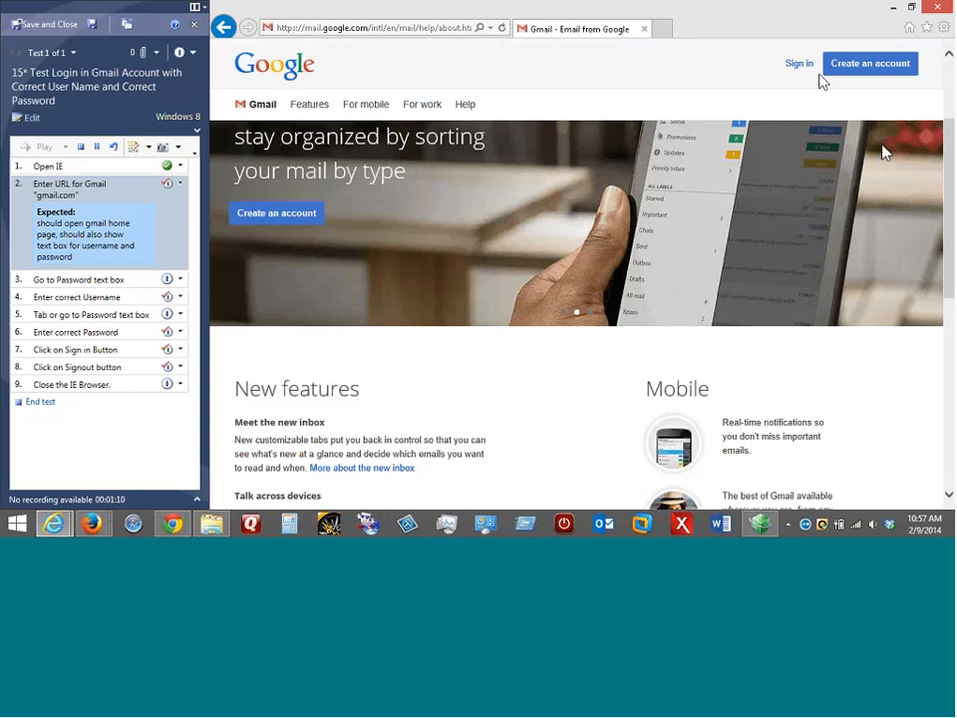
scroll(819, 80, "down", 5)
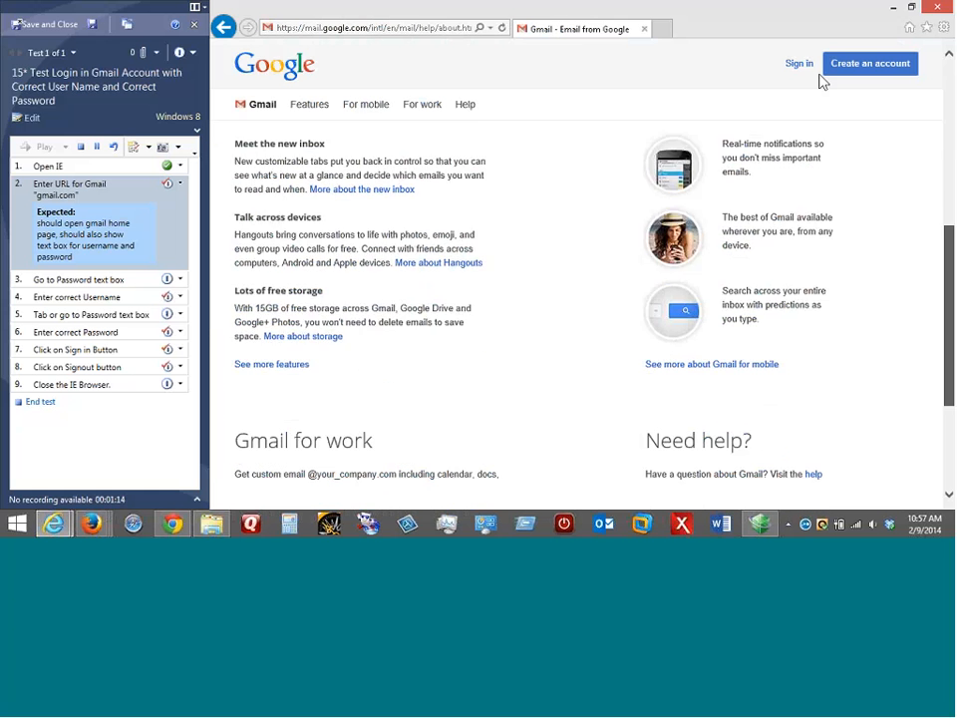
scroll(947, 113, "up", 5)
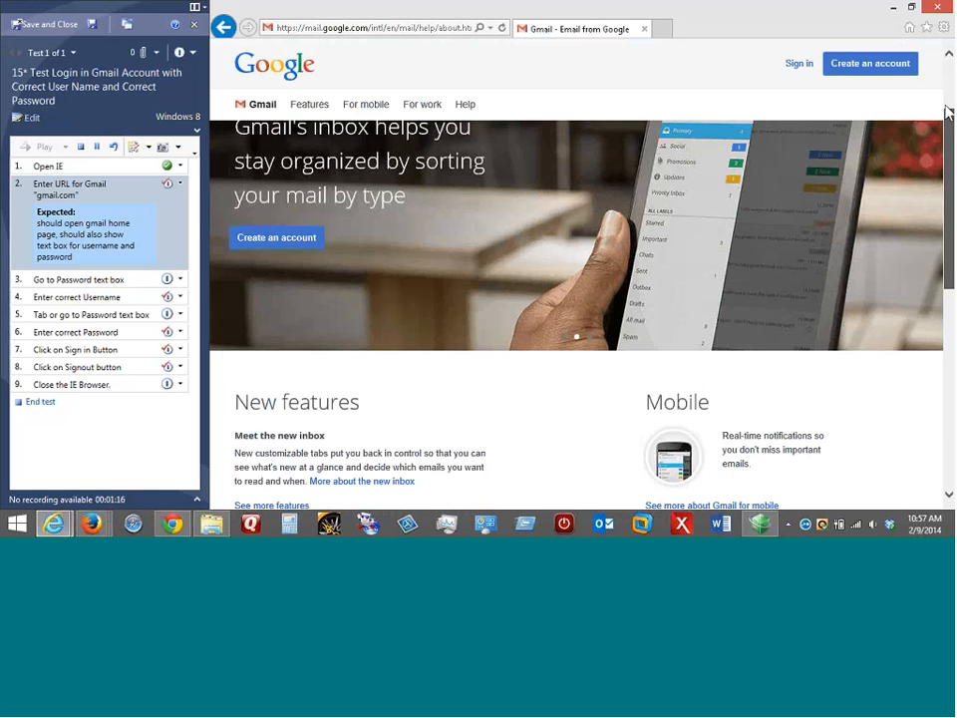
scroll(947, 113, "up", 2)
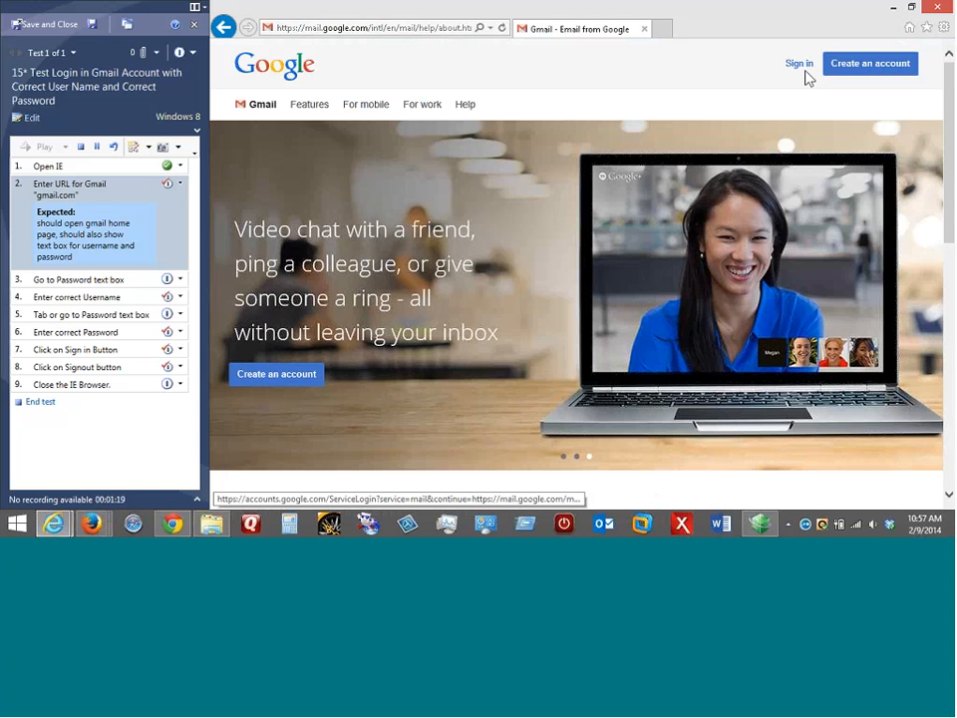
left_click(801, 66)
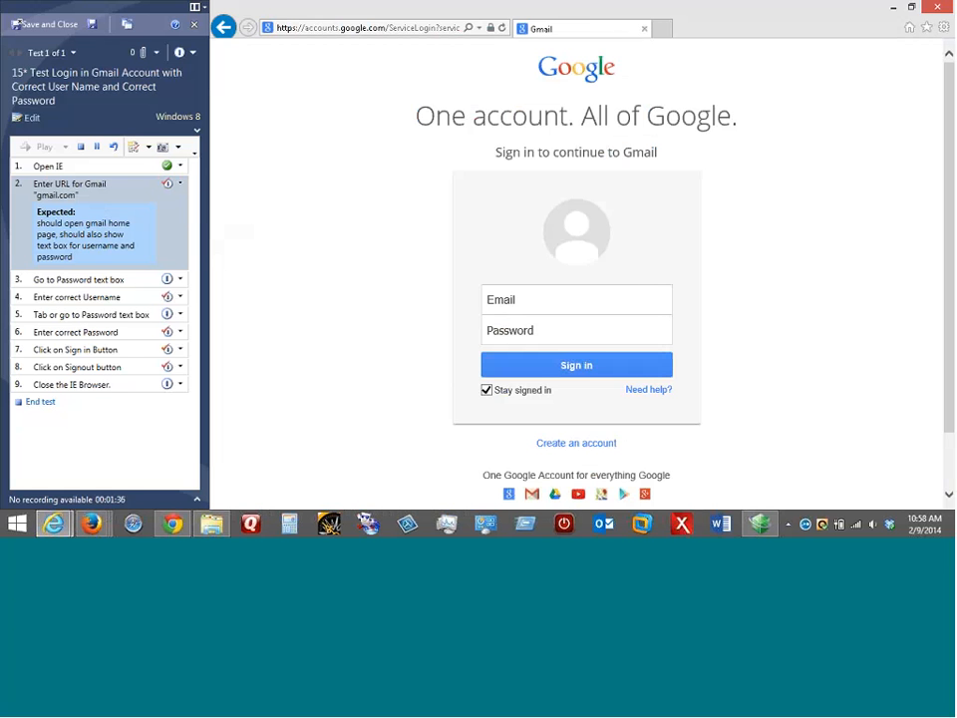
left_click(235, 38)
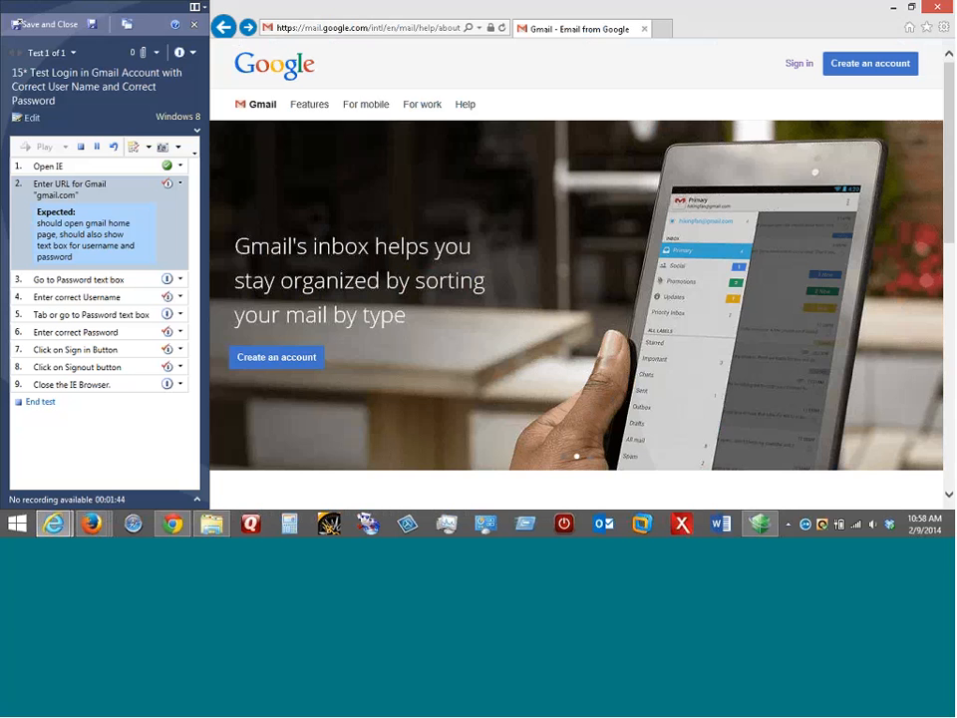
- Fail step 2 'Enter URL for Gmail' with comment 'Username and Password Test box is missing'
mouse_move(948, 175)
left_mouse_down()
mouse_move(948, 337)
mouse_move(948, 176)
left_mouse_up()
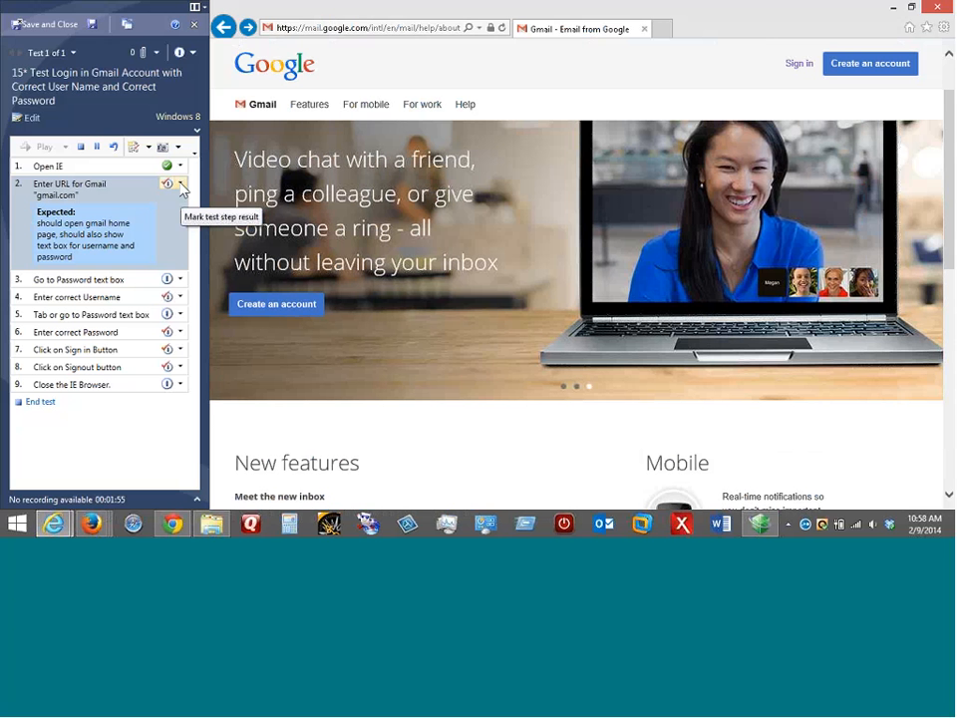
left_click(180, 185)
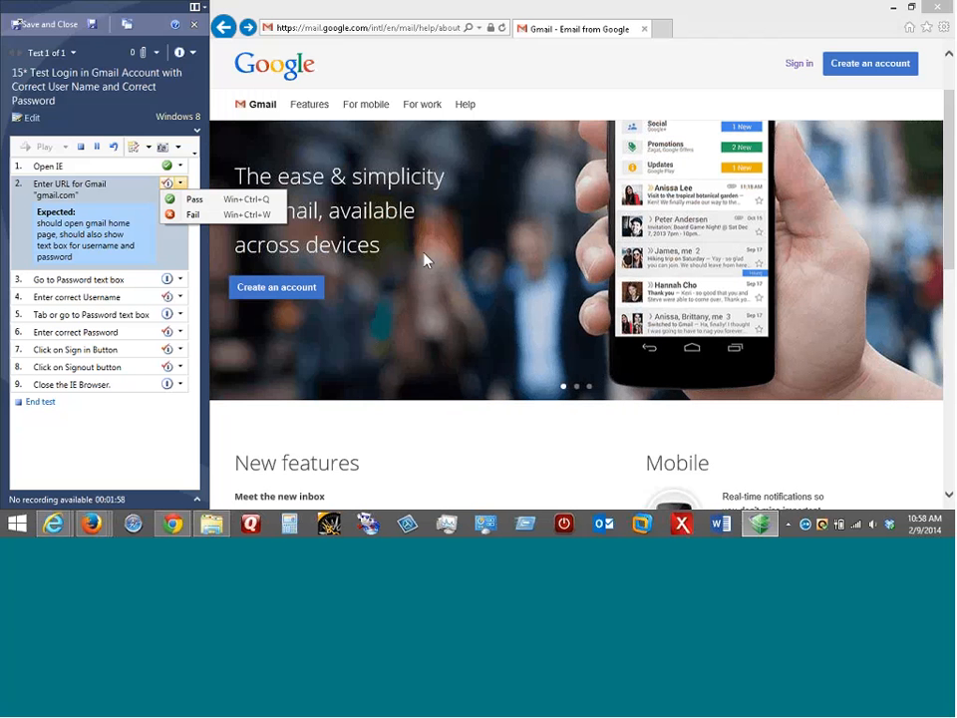
left_click(230, 215)
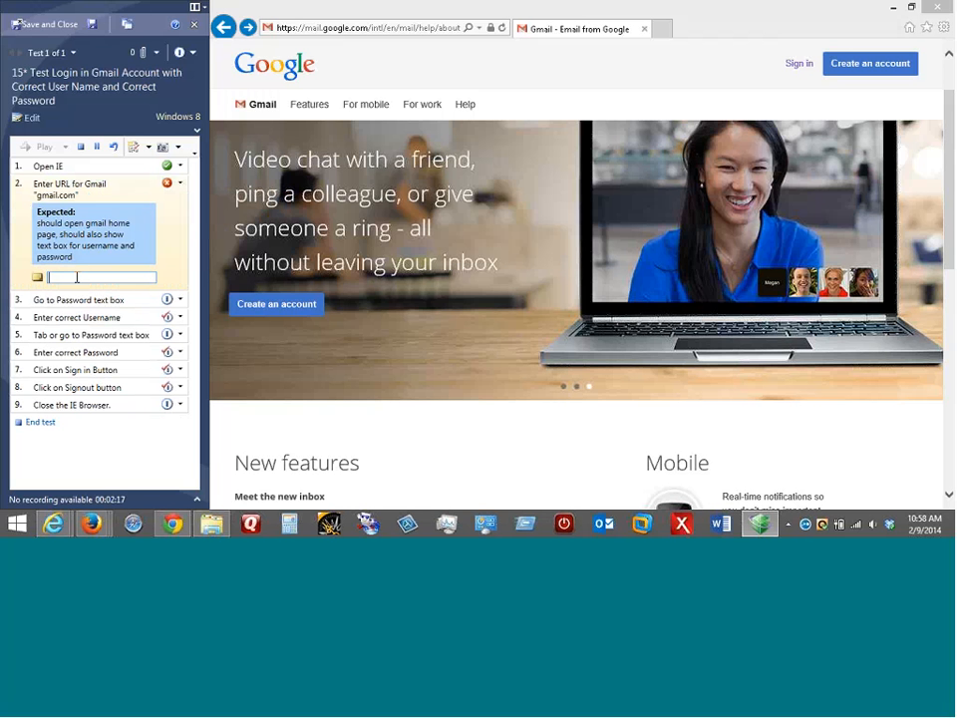
type("Username and")
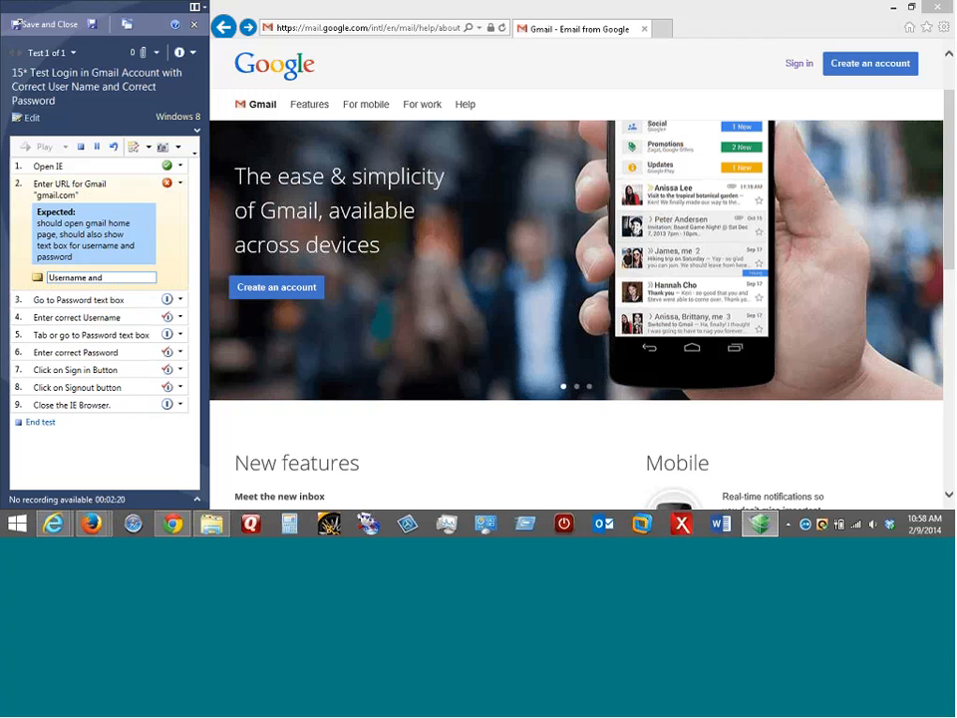
type(" Password Test")
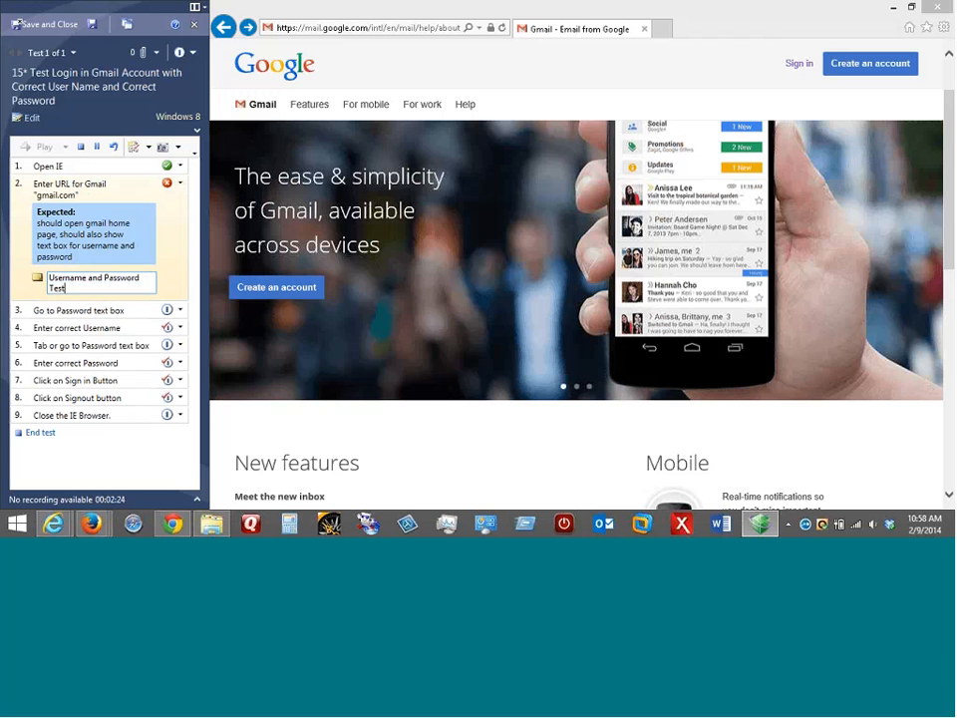
type(" box is ")
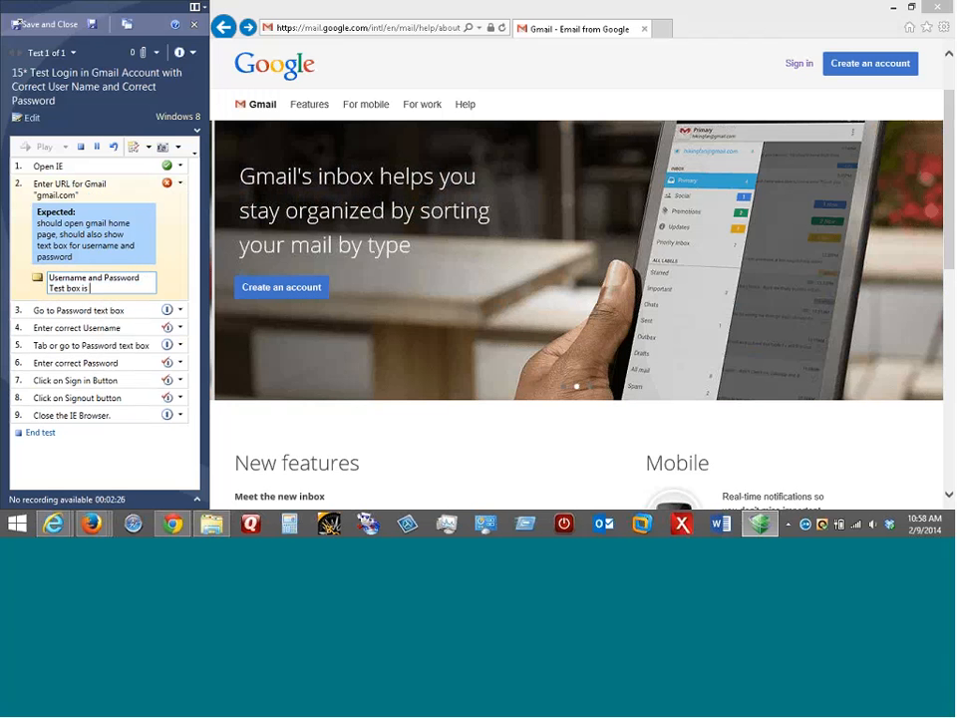
type("miss")
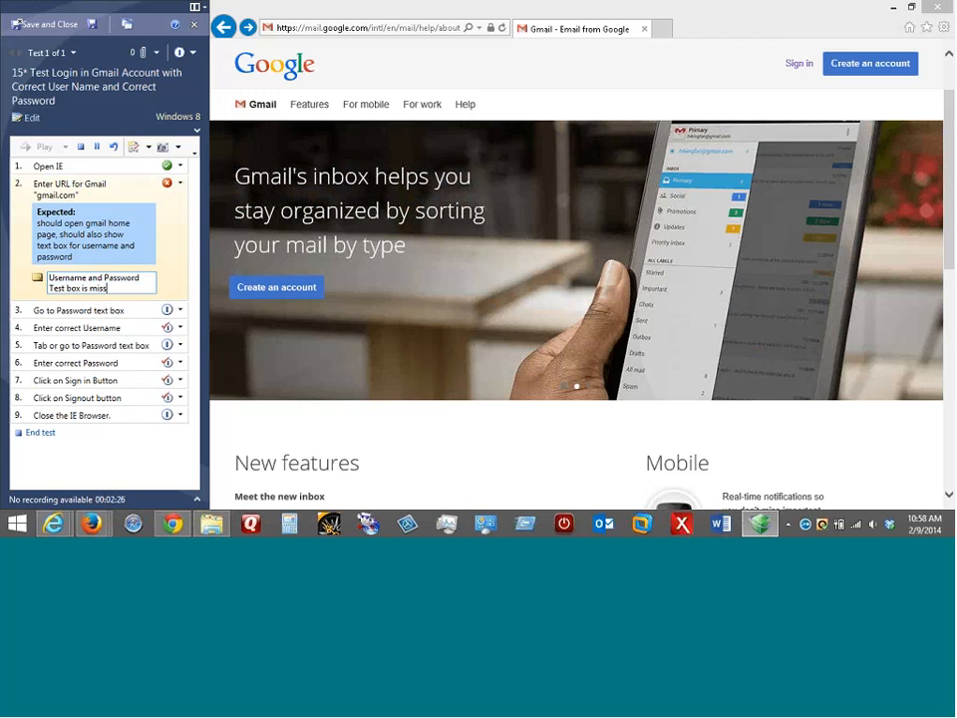
type("ing")
left_click(172, 284)
left_click(143, 285)
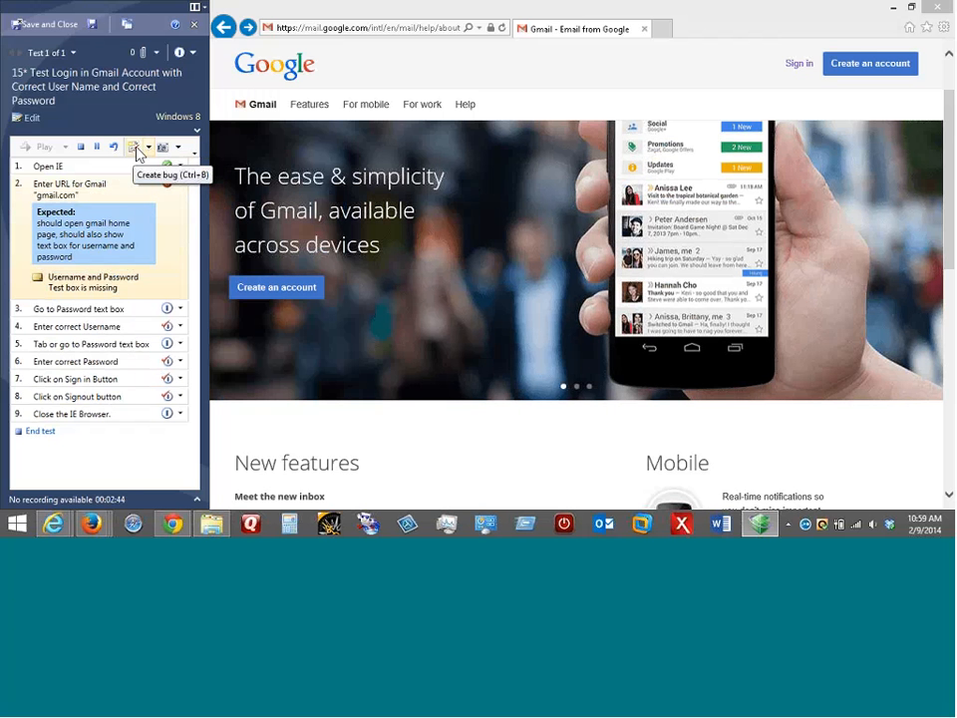
- Attach a rectangular screenshot of the Gmail page around the Google logo to step 2
left_click(150, 149)
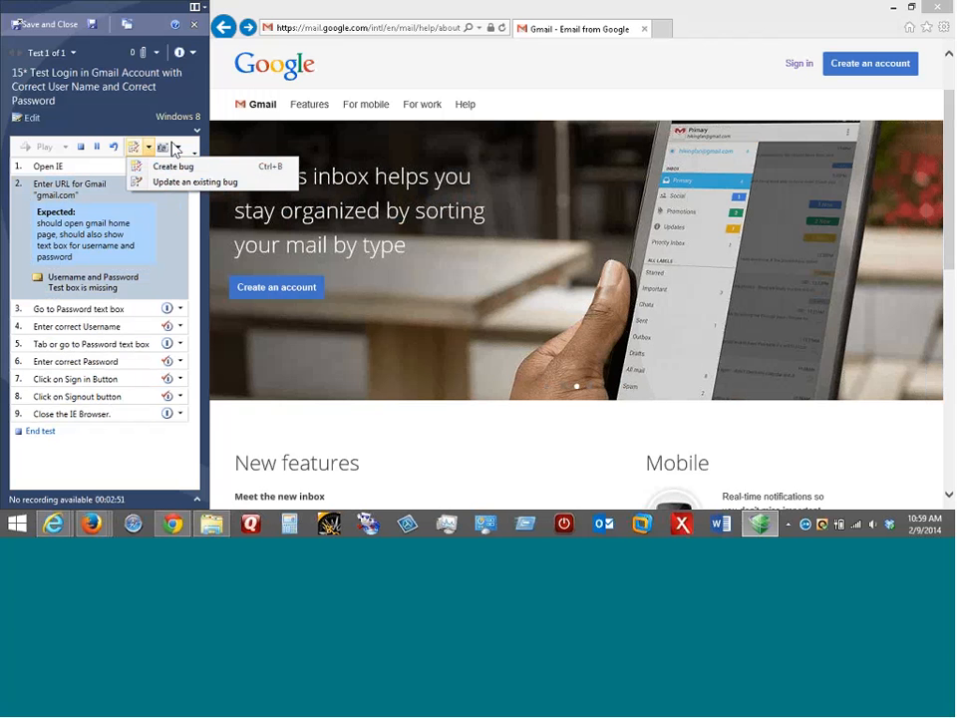
left_click(175, 135)
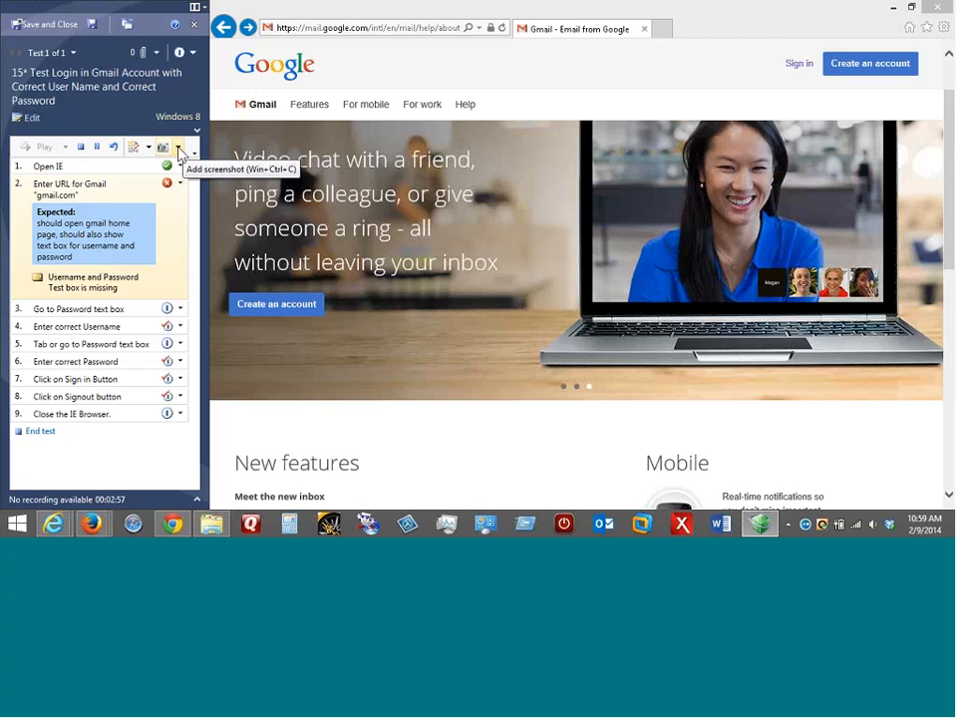
left_click(179, 150)
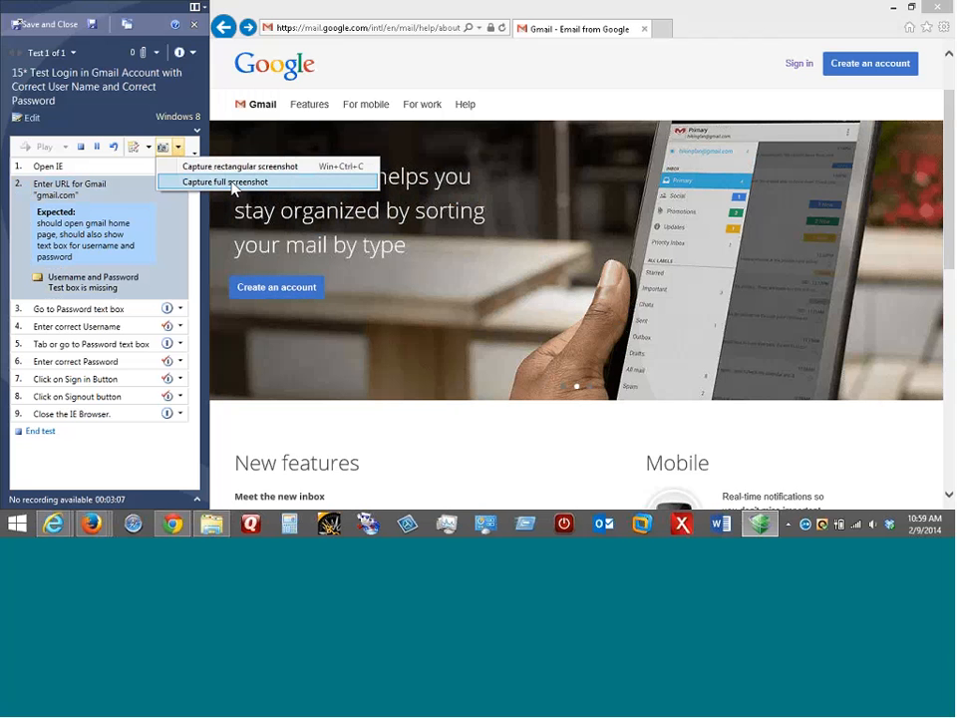
left_click(239, 171)
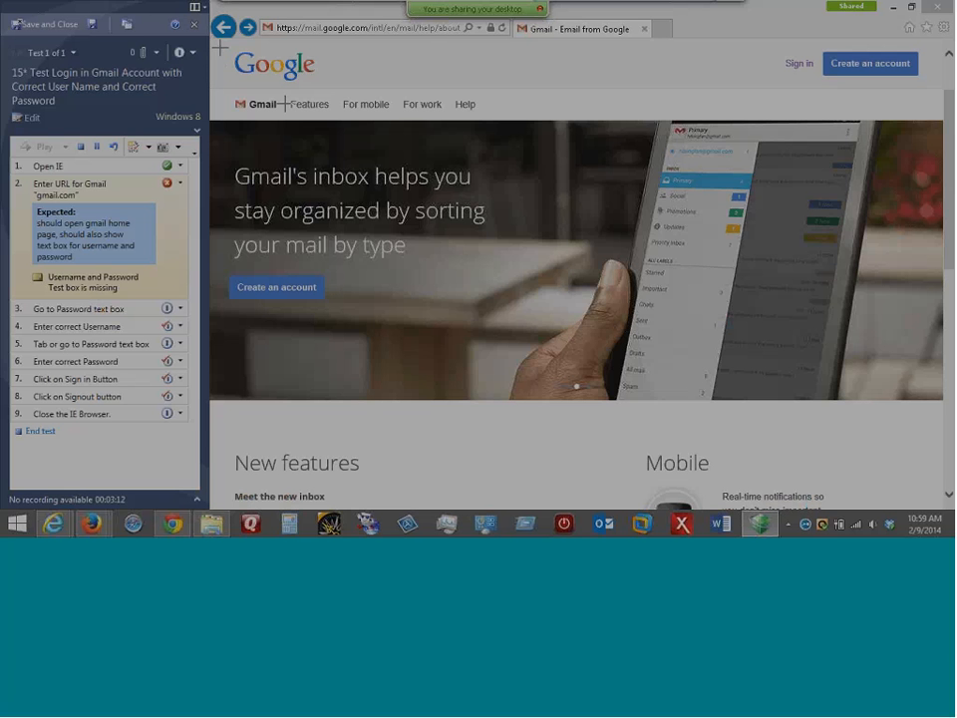
left_click_drag(220, 47, 944, 503)
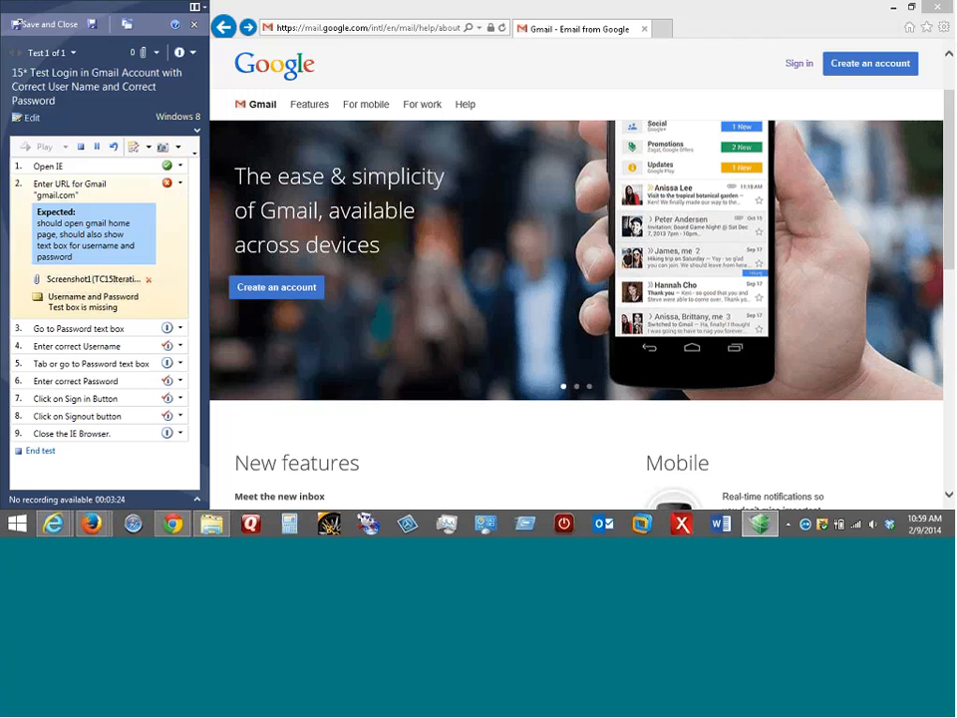
- Attach a second, full-screen screenshot to step 2
left_click(66, 303)
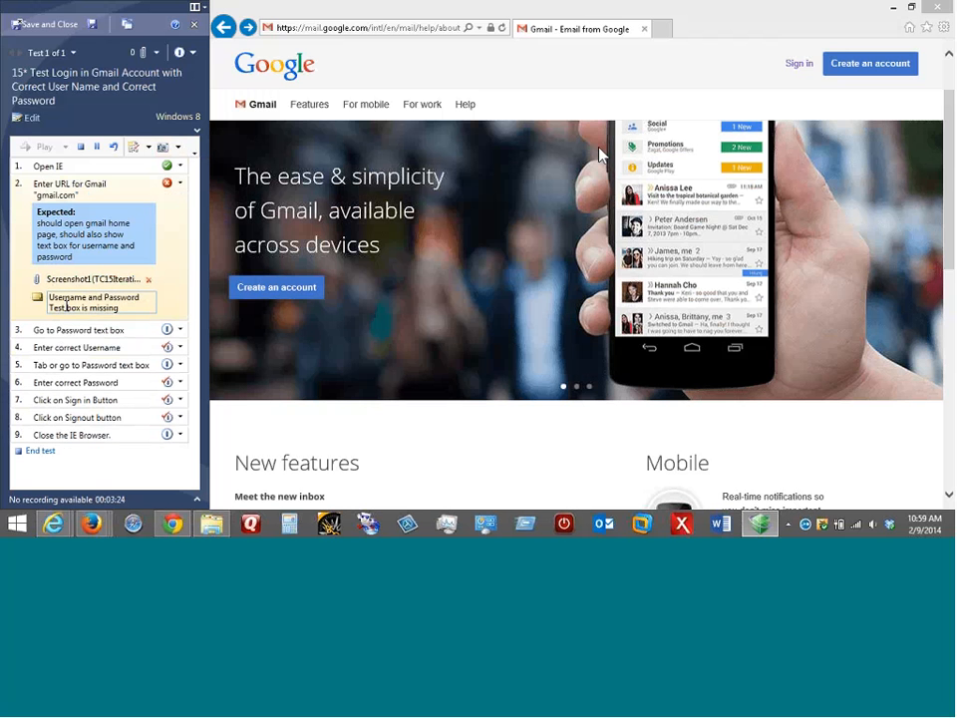
left_click(86, 282)
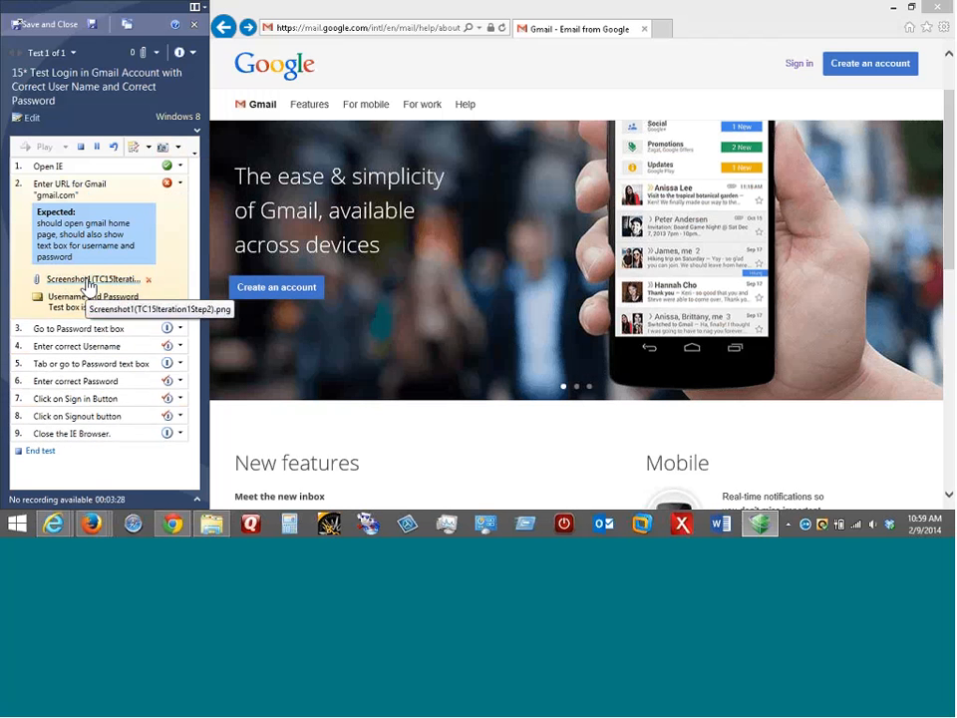
left_click(179, 149)
left_click(211, 184)
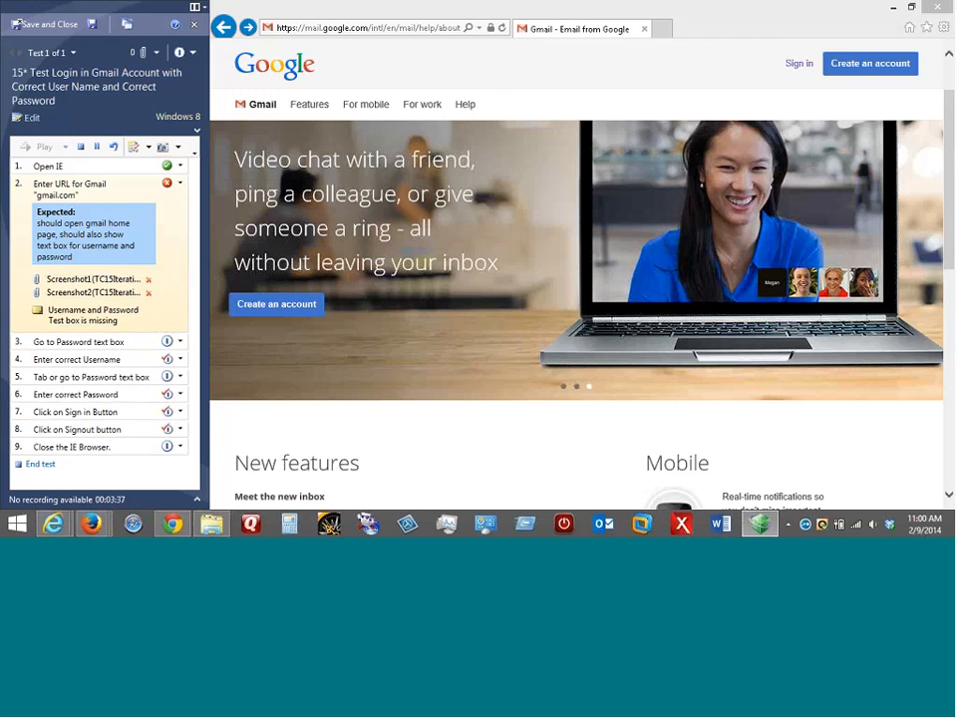
left_click(149, 147)
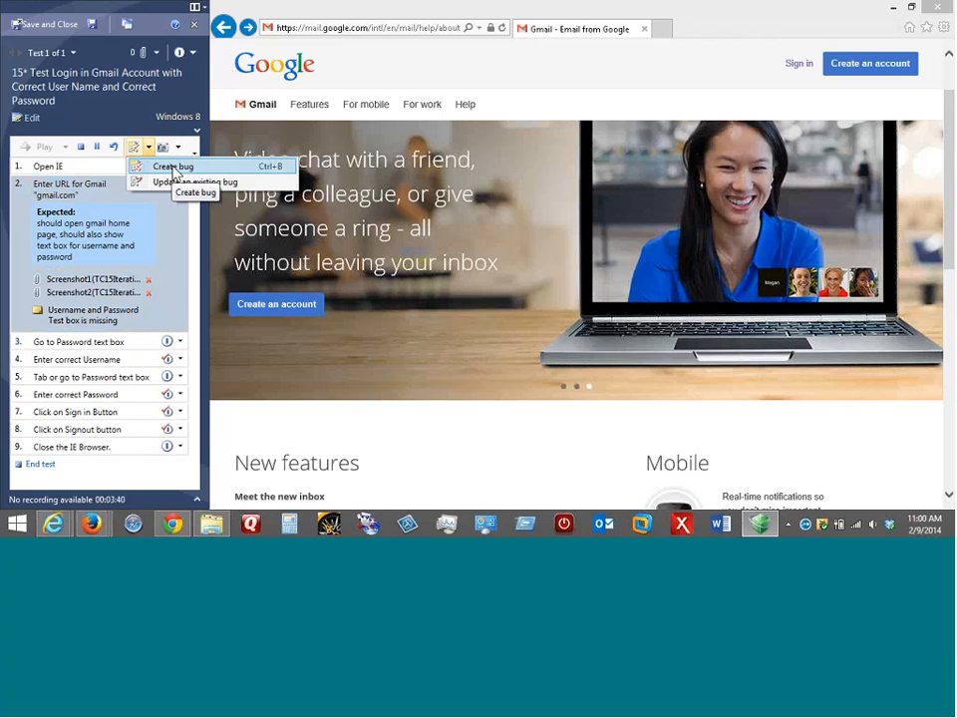
left_click(174, 167)
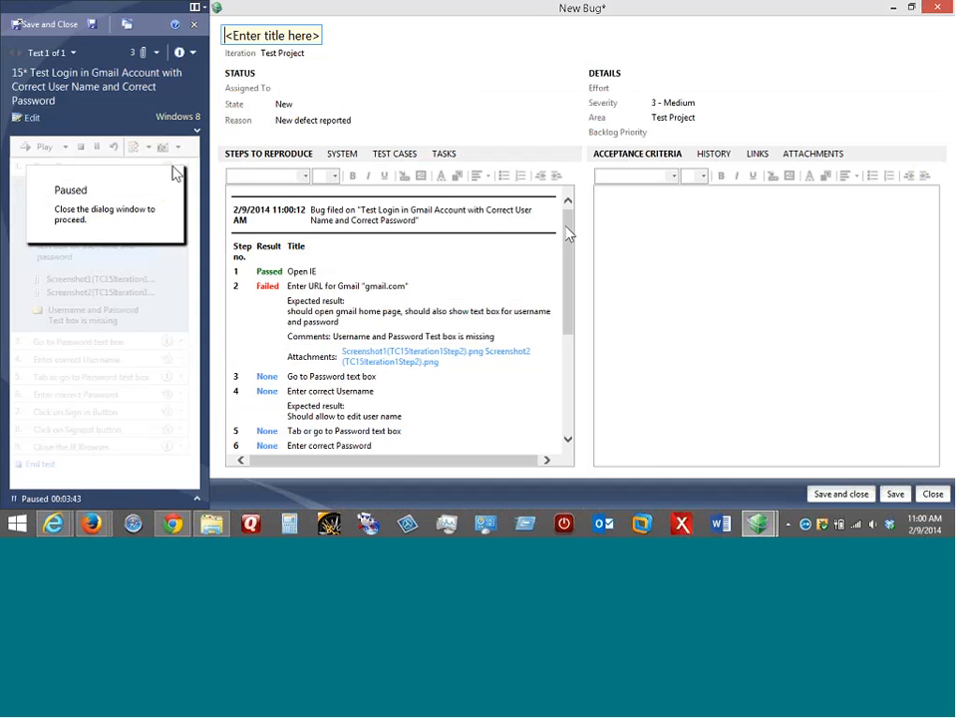
scroll(568, 234, "down", 1)
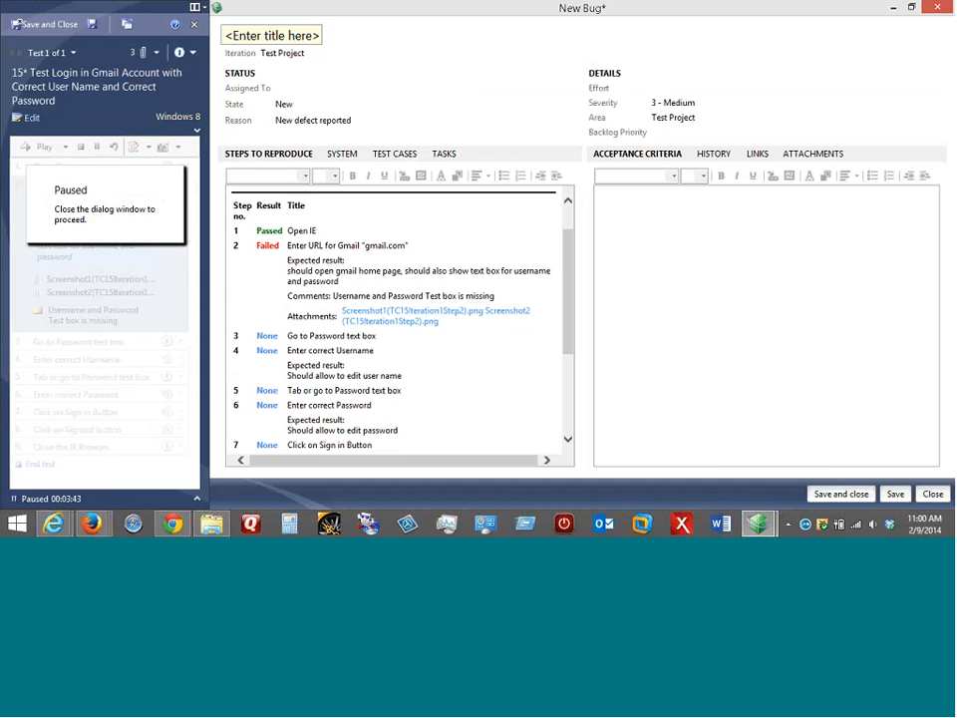
left_click_drag(235, 229, 429, 449)
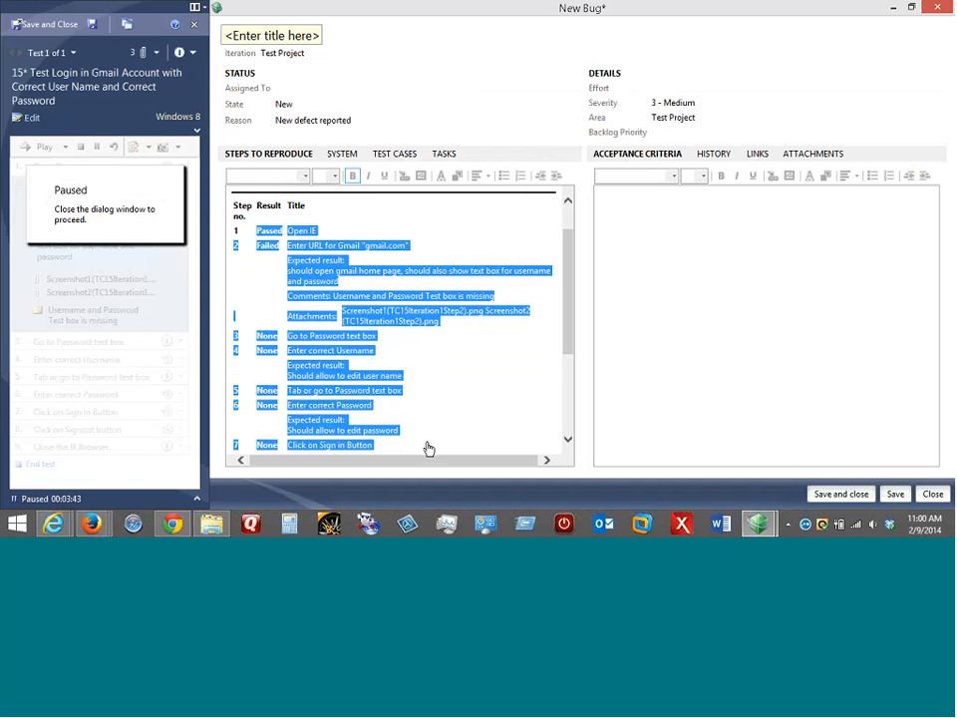
scroll(429, 448, "up", 1)
left_click(488, 274)
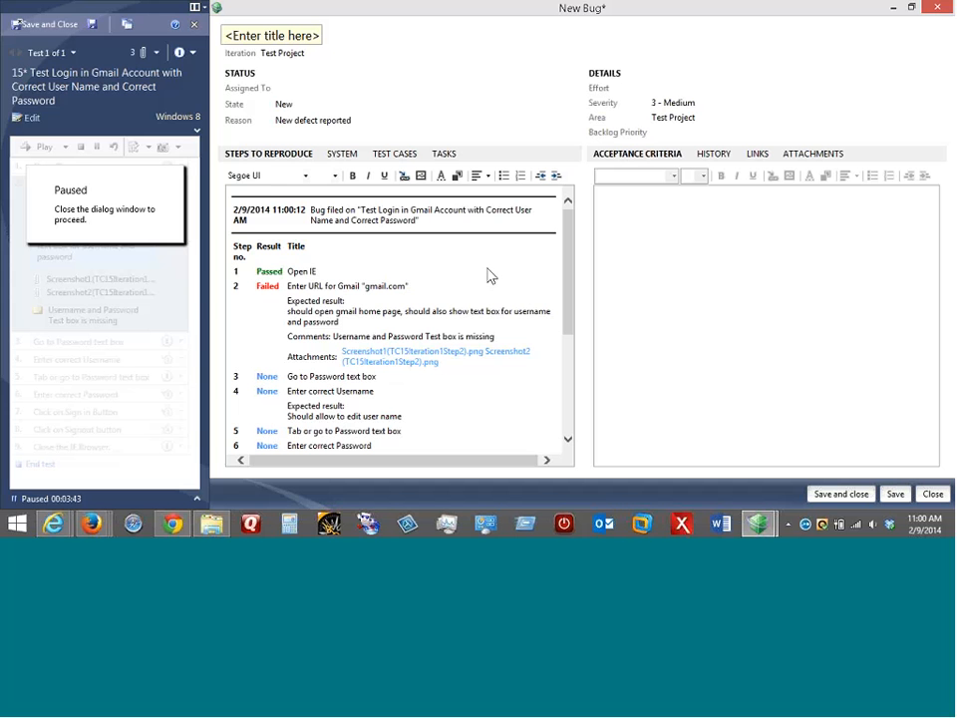
left_click_drag(256, 271, 331, 269)
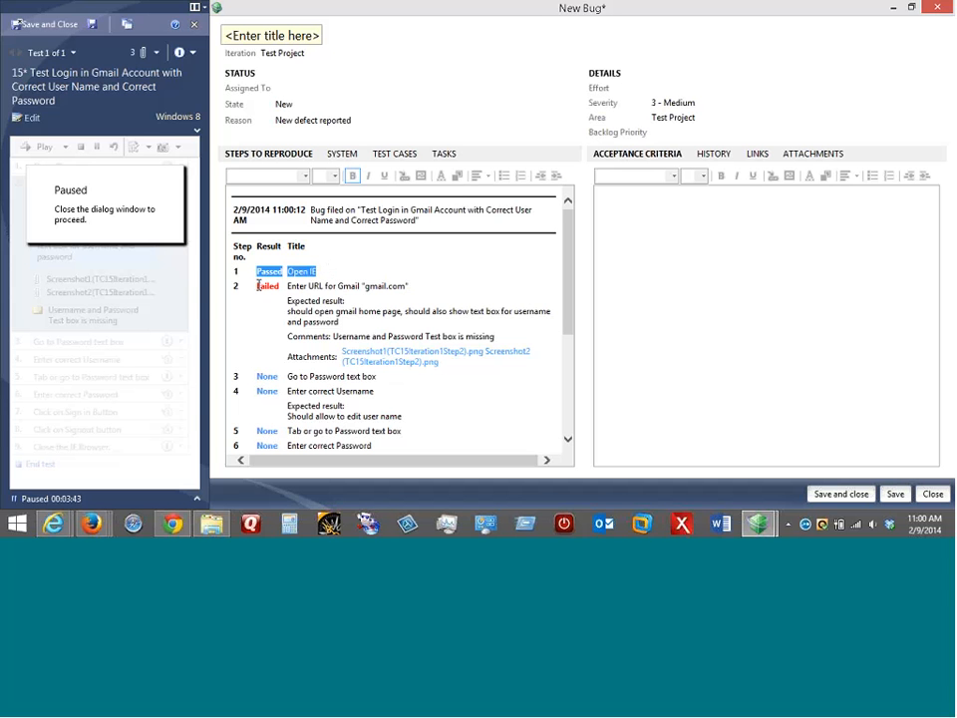
left_click_drag(256, 286, 338, 301)
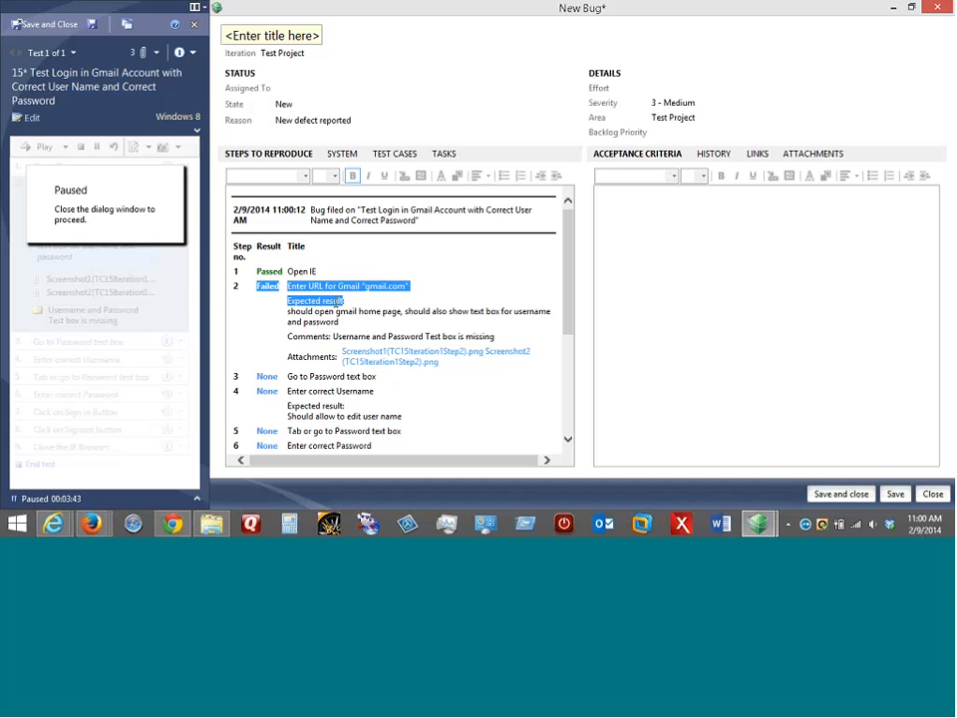
left_click(269, 286)
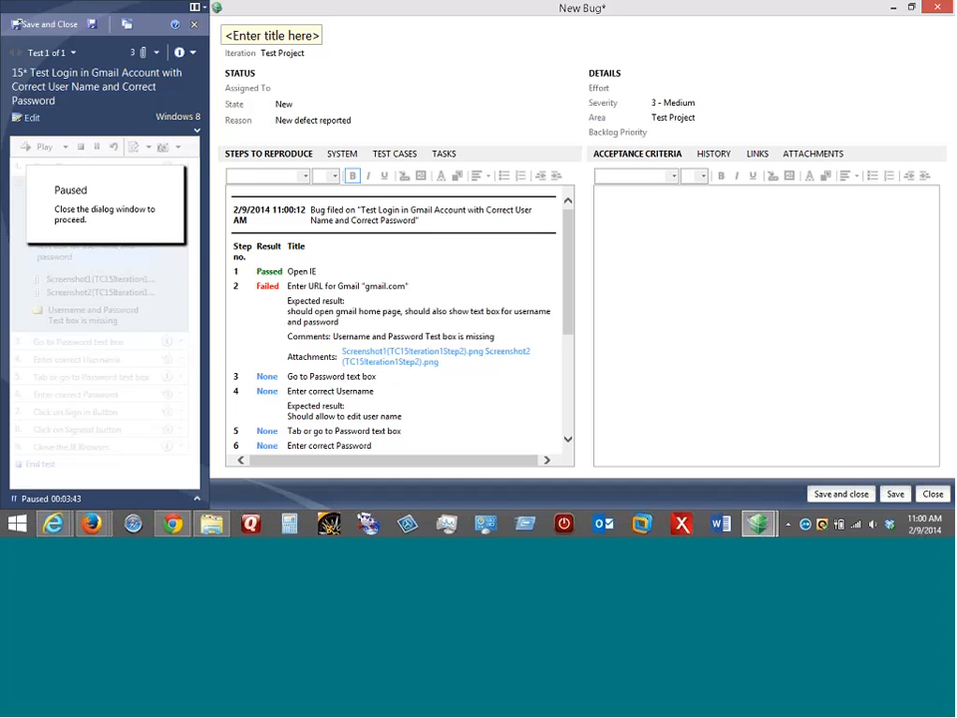
left_click_drag(256, 376, 281, 377)
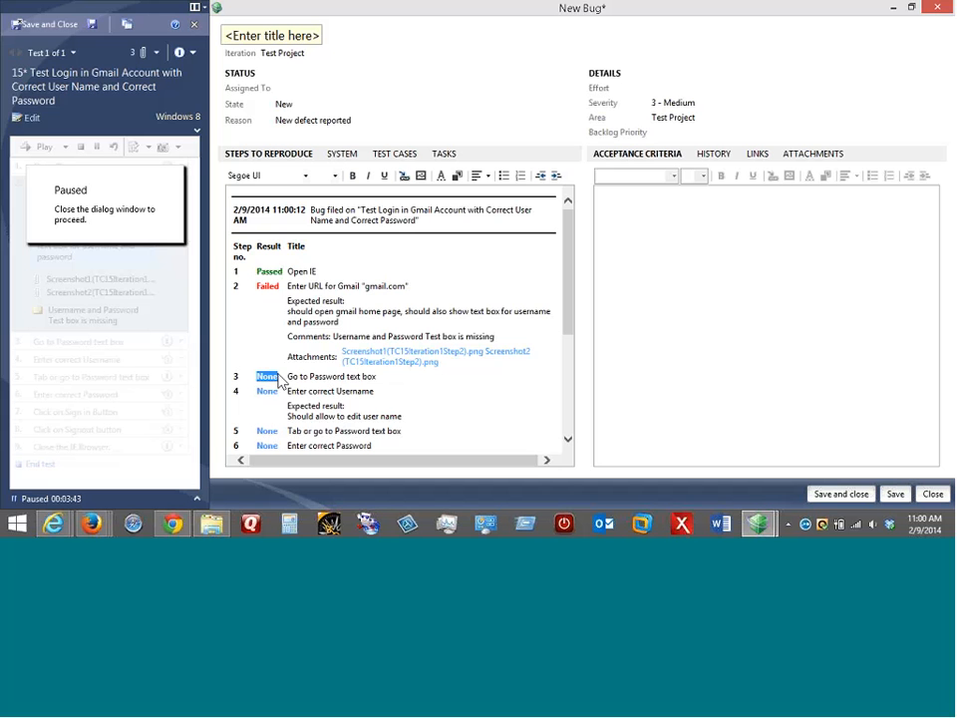
left_click_drag(286, 286, 370, 291)
left_click_drag(308, 303, 518, 338)
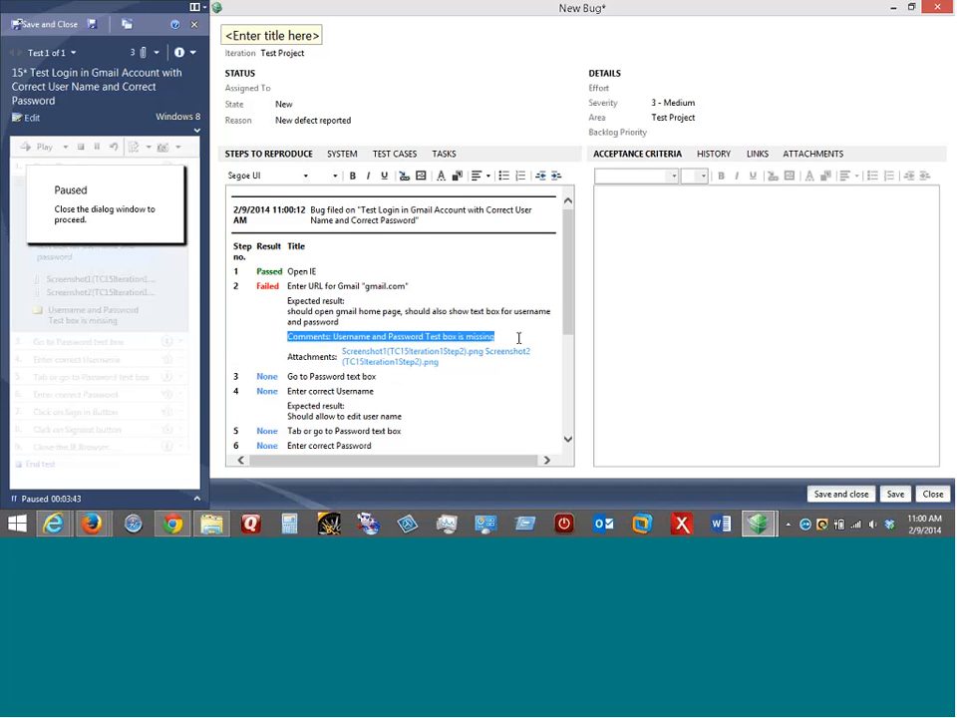
left_click(406, 369)
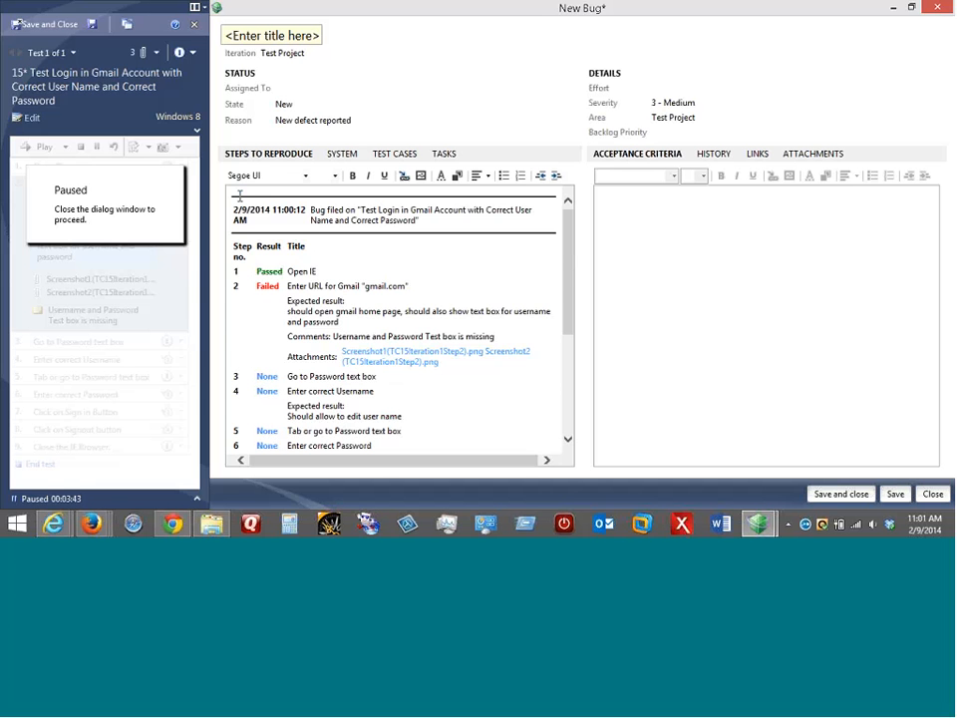
left_click_drag(239, 196, 535, 402)
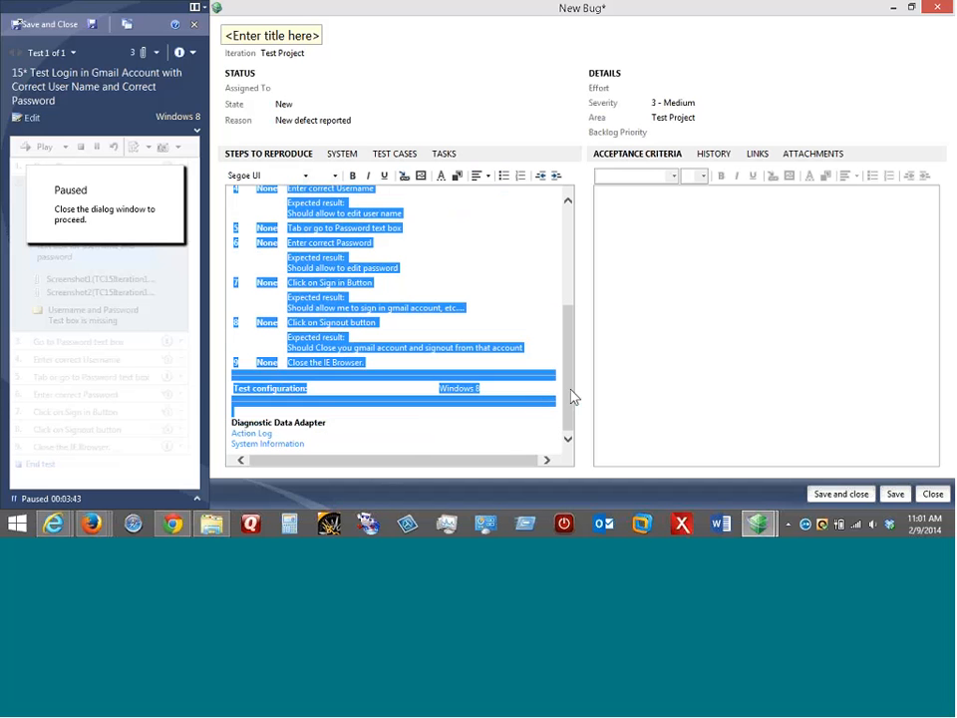
left_click(407, 451)
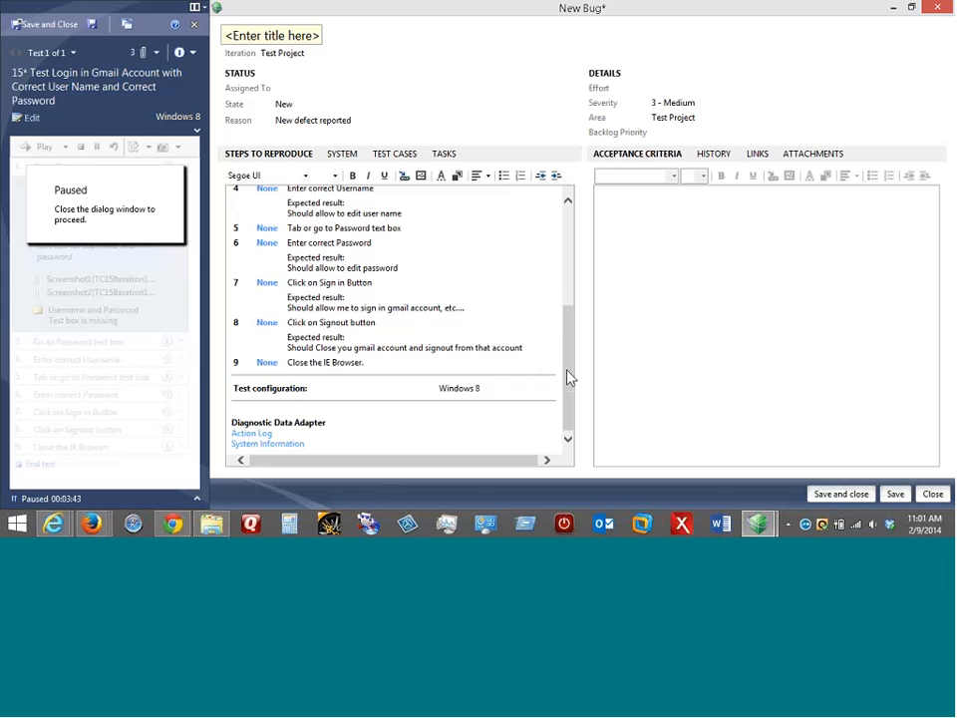
mouse_move(567, 370)
left_mouse_down()
mouse_move(564, 343)
mouse_move(564, 387)
left_mouse_up()
left_click_drag(566, 284, 567, 199)
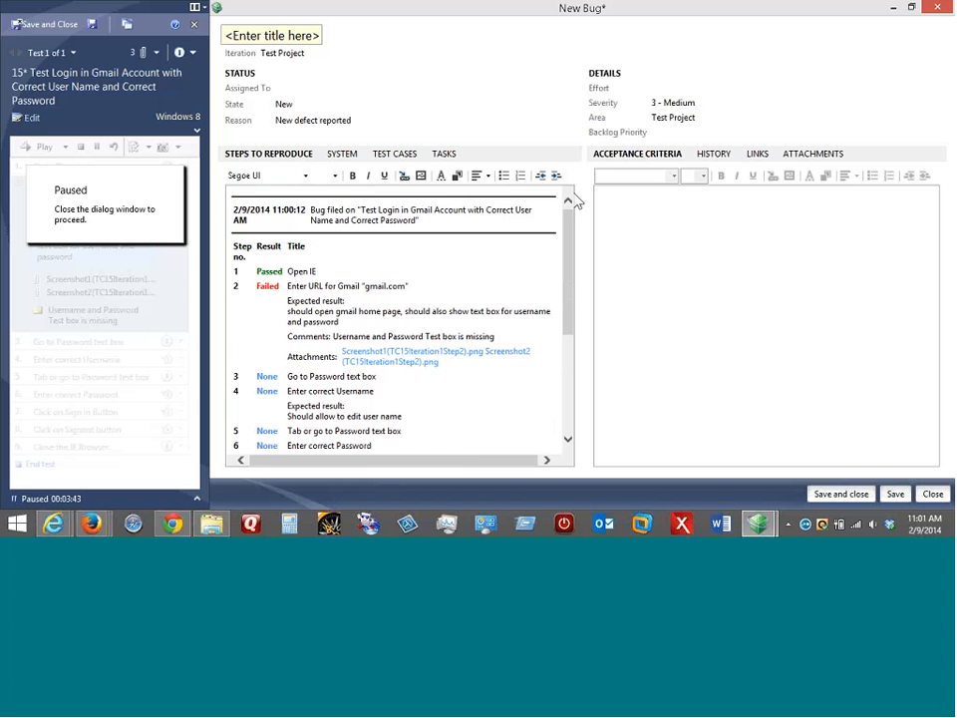
left_click(343, 158)
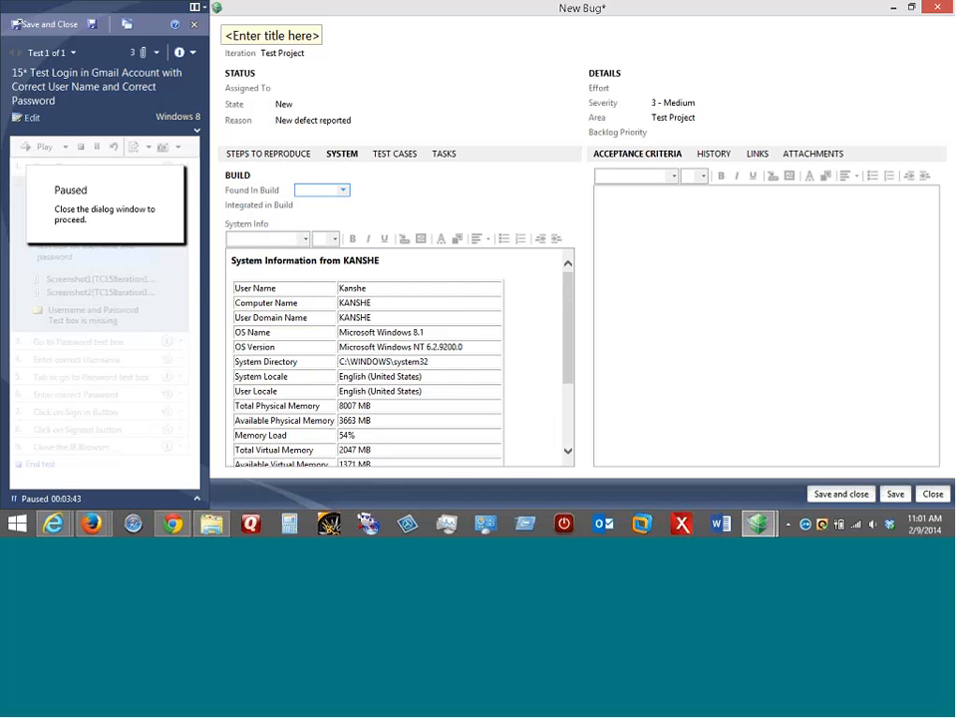
scroll(574, 317, "down", 1)
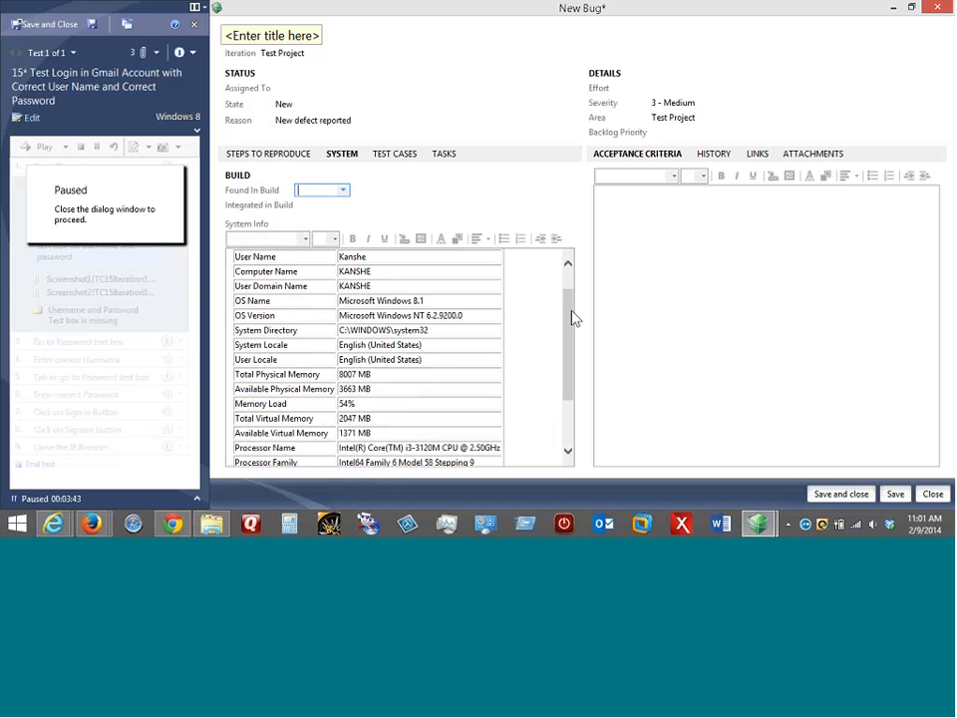
left_click_drag(572, 335, 577, 359)
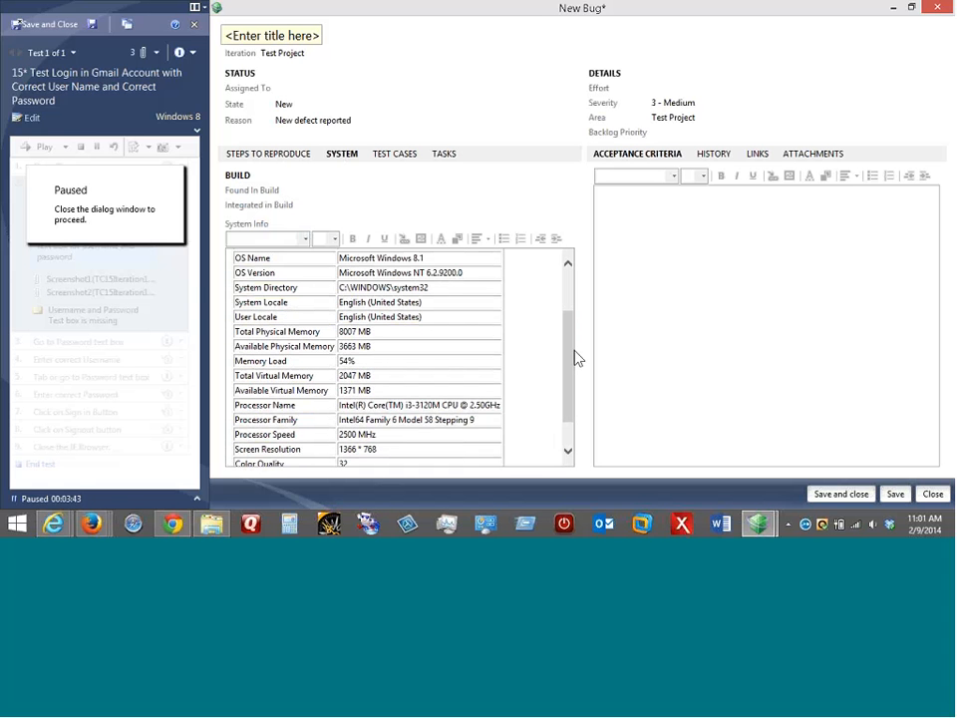
scroll(577, 382, "down", 1)
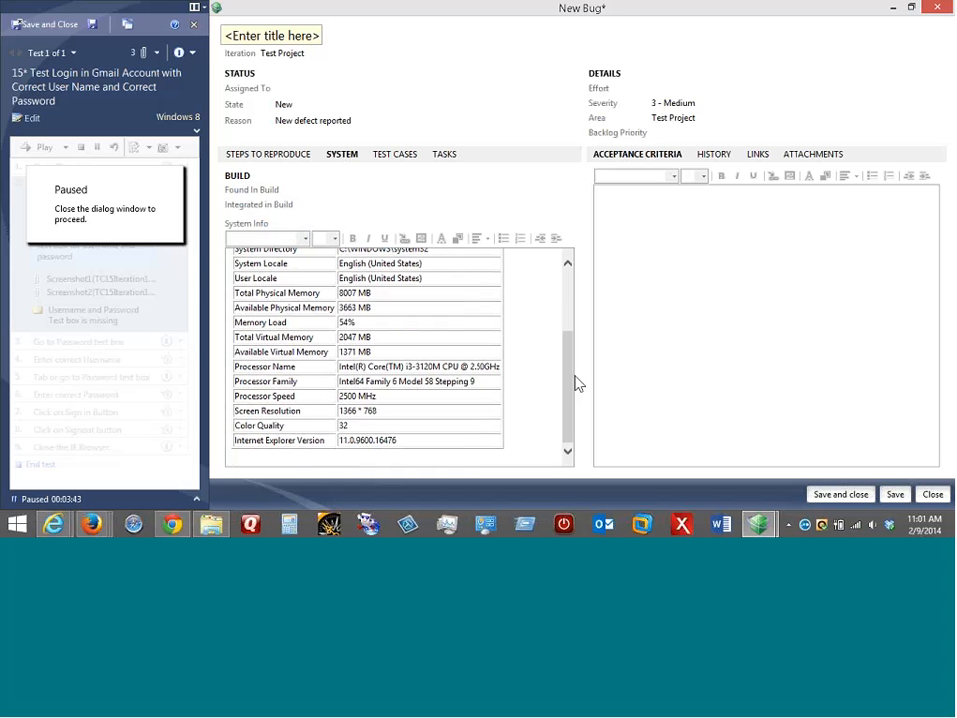
left_click(454, 446)
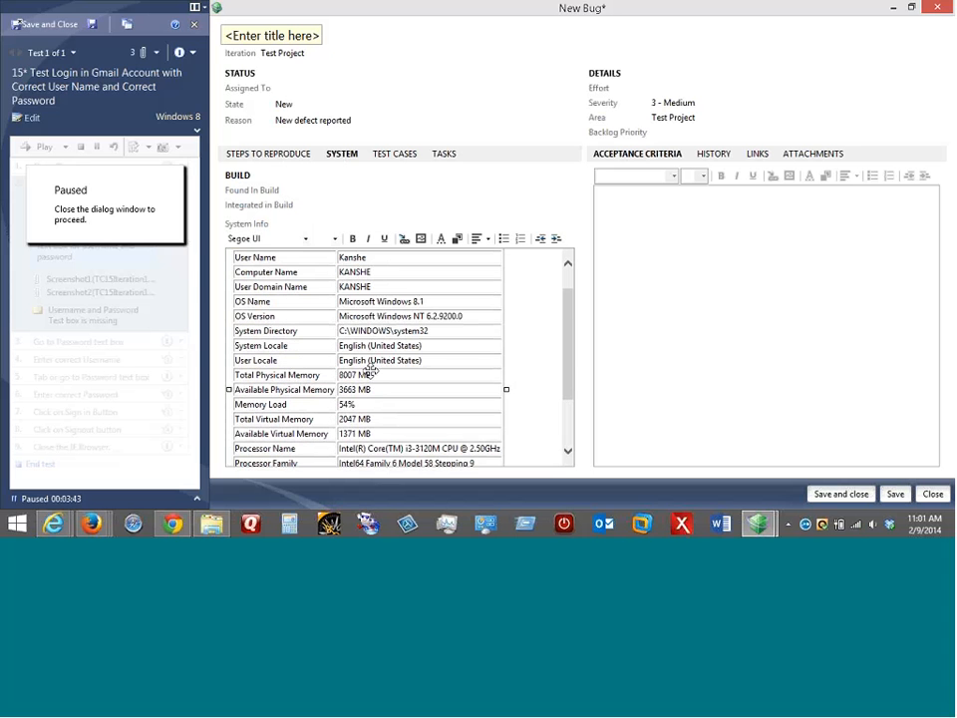
left_click(371, 370)
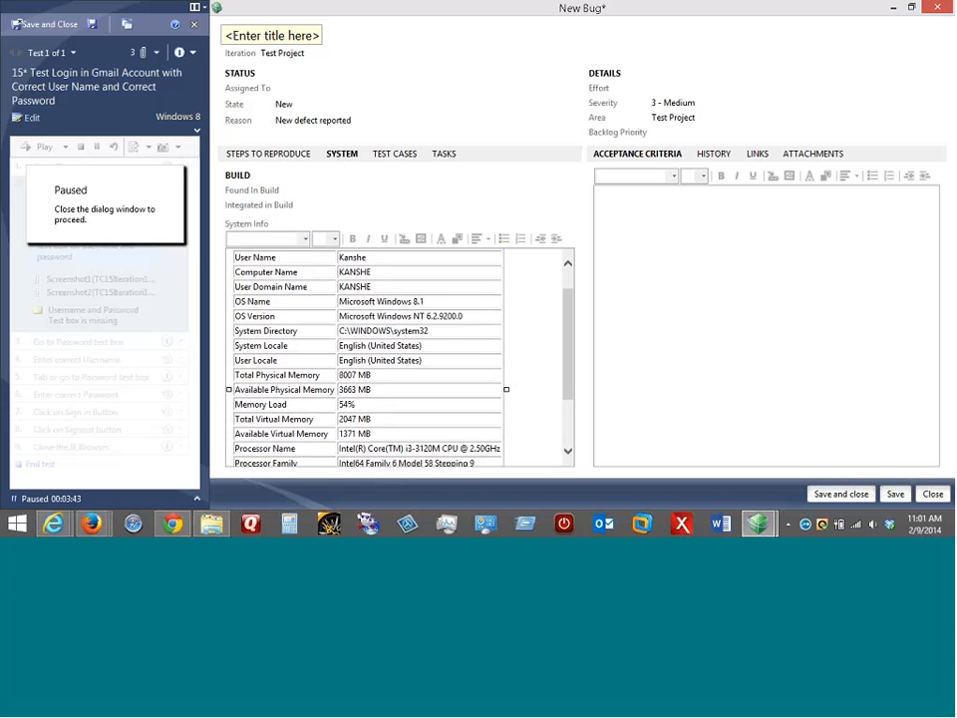
left_click(284, 155)
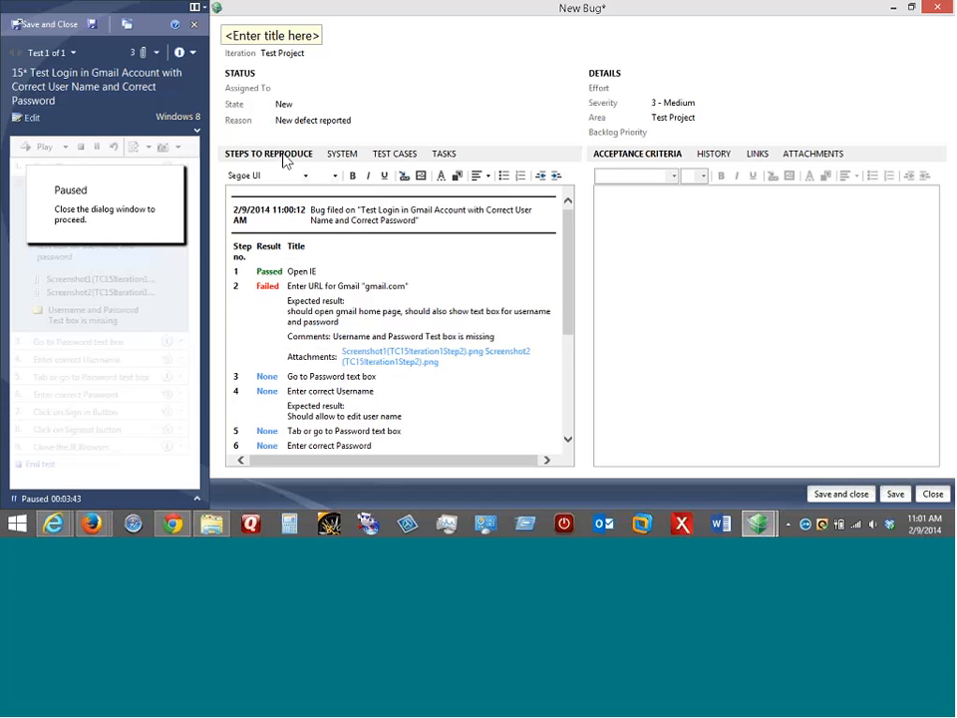
scroll(577, 353, "down", 5)
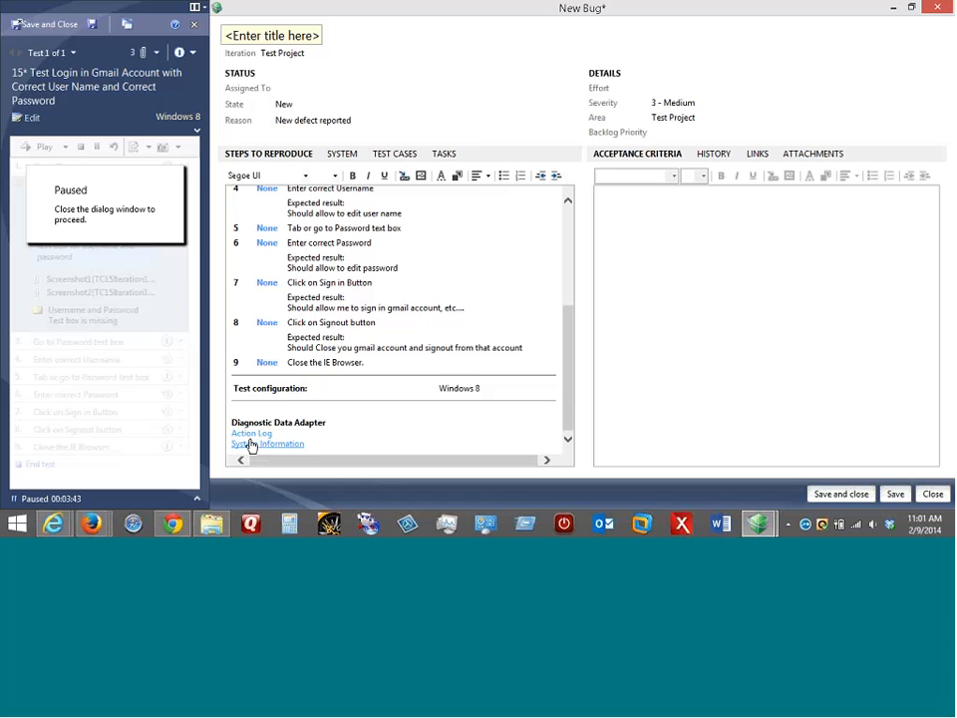
left_click(252, 435)
left_click(277, 448)
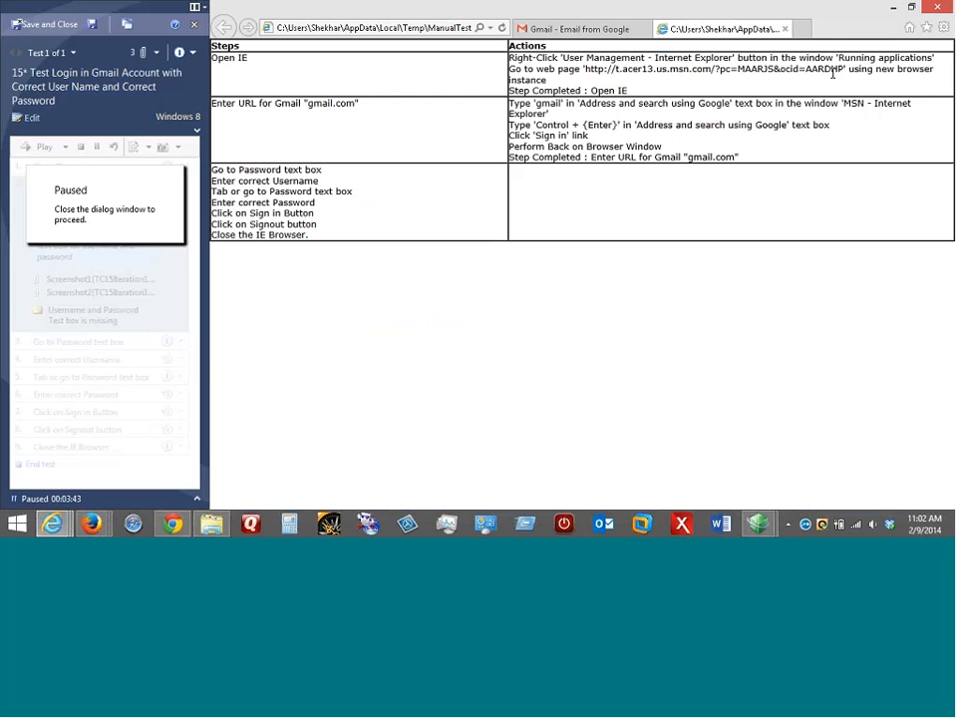
left_click_drag(510, 90, 663, 45)
left_click(936, 9)
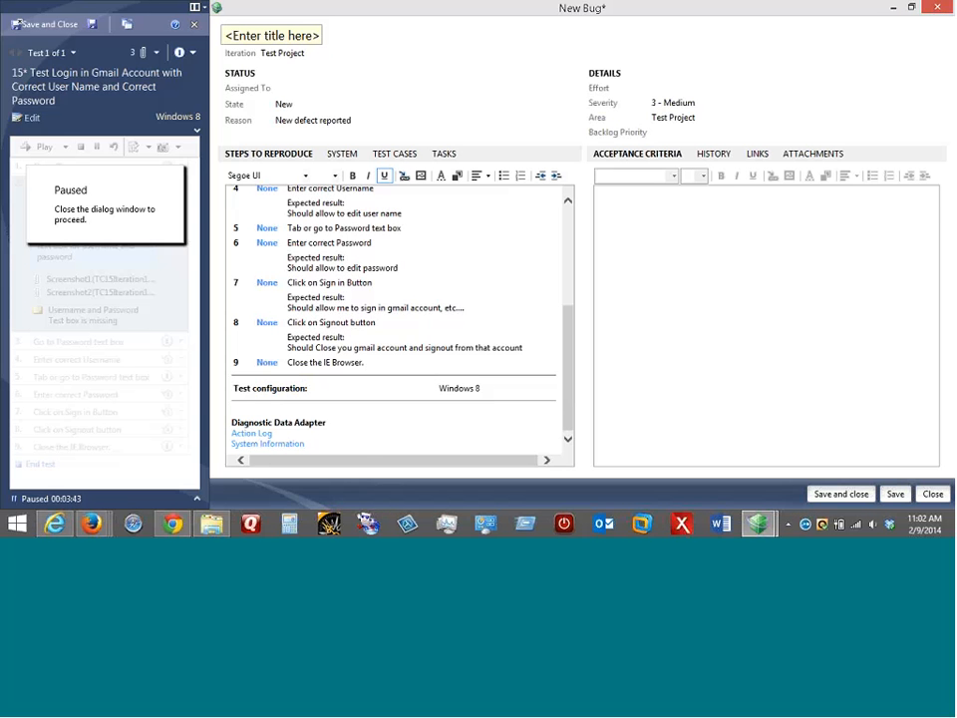
left_click_drag(568, 349, 567, 199)
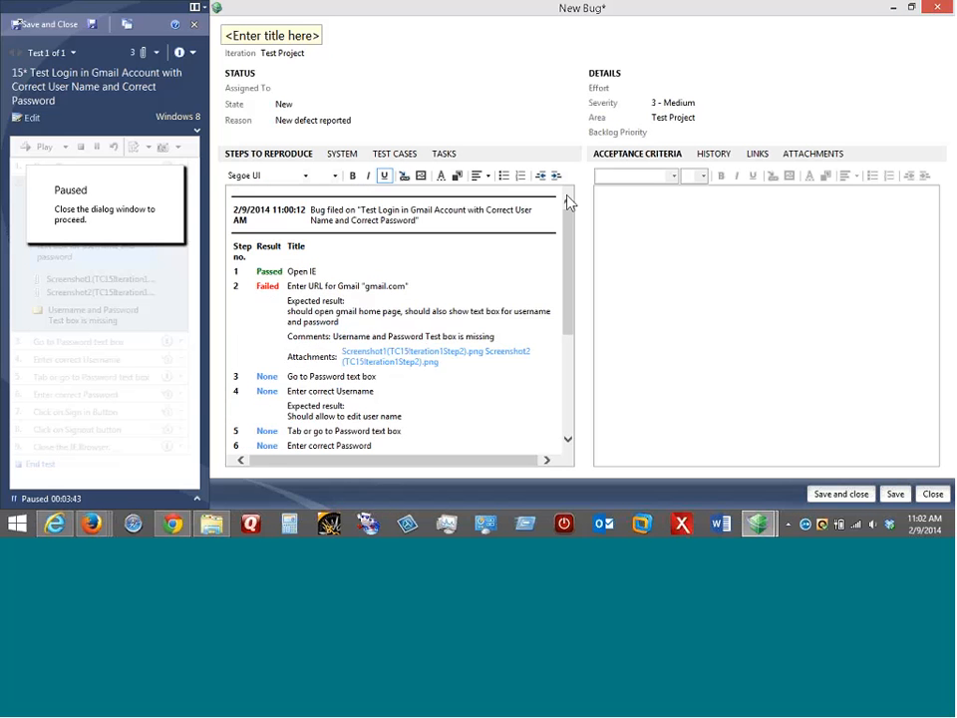
left_click(342, 155)
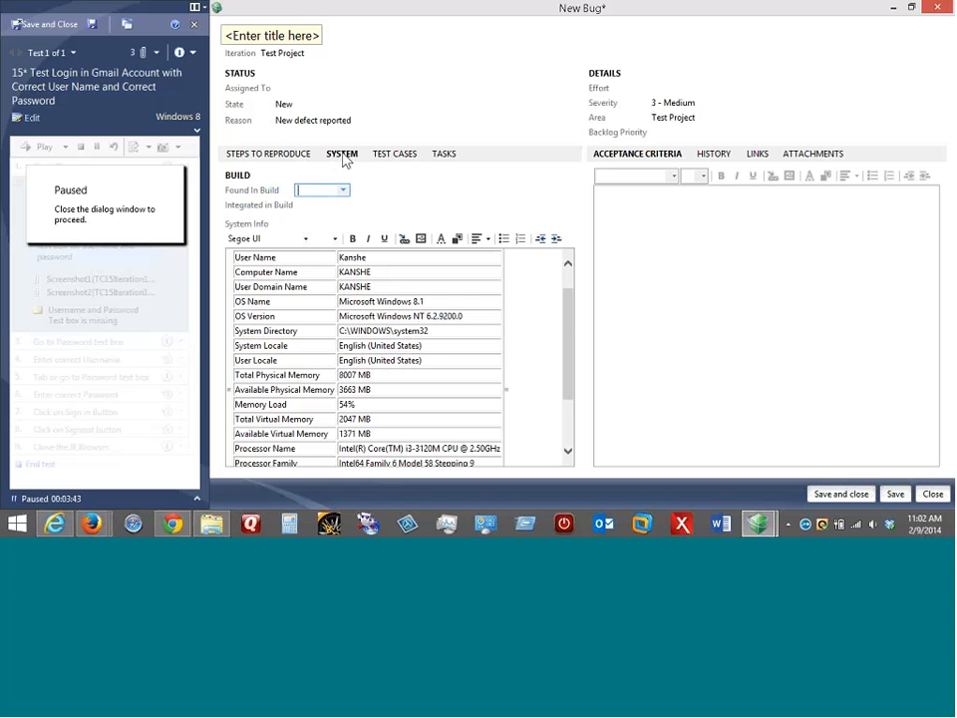
left_click(399, 156)
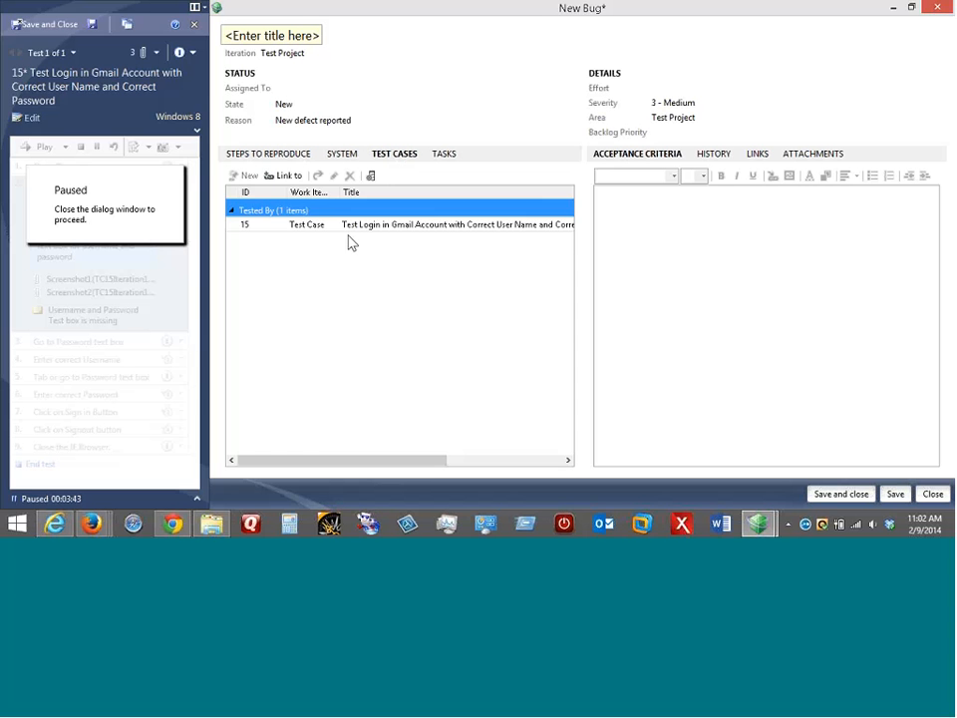
left_click(363, 227)
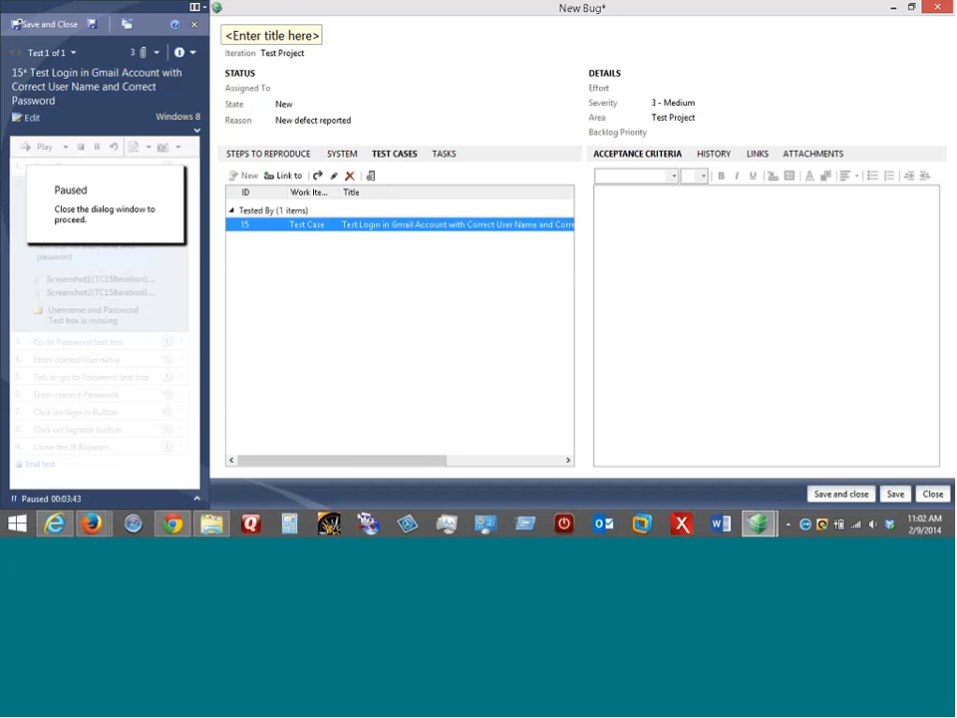
left_click(451, 156)
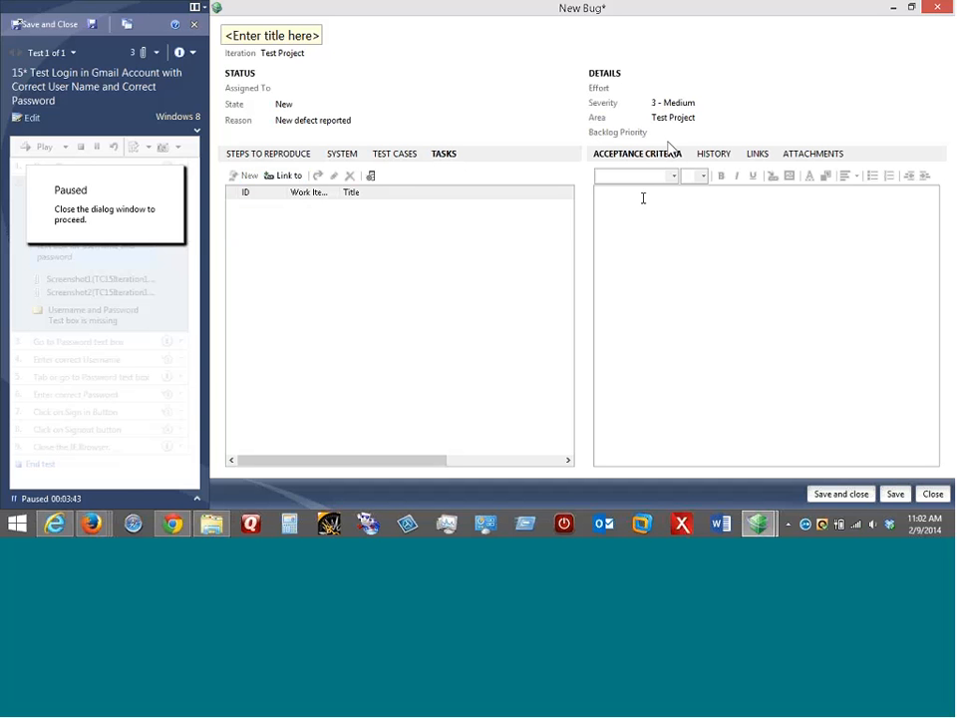
left_click(242, 155)
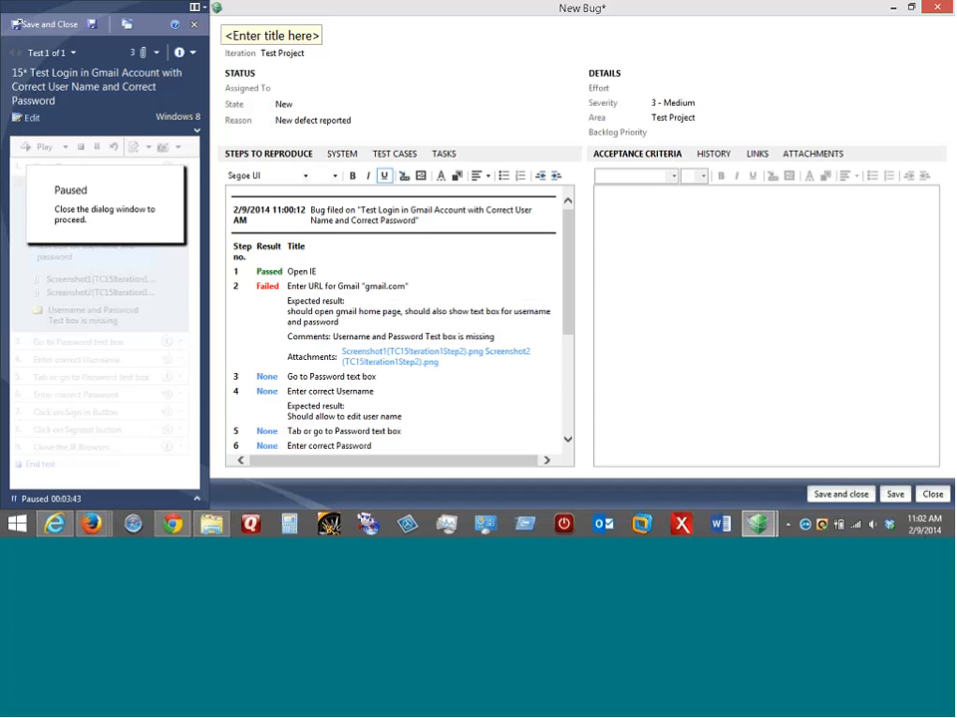
- Set the bug's acceptance criteria to 'Username and Password test box is missing.' and view its history
left_click(630, 214)
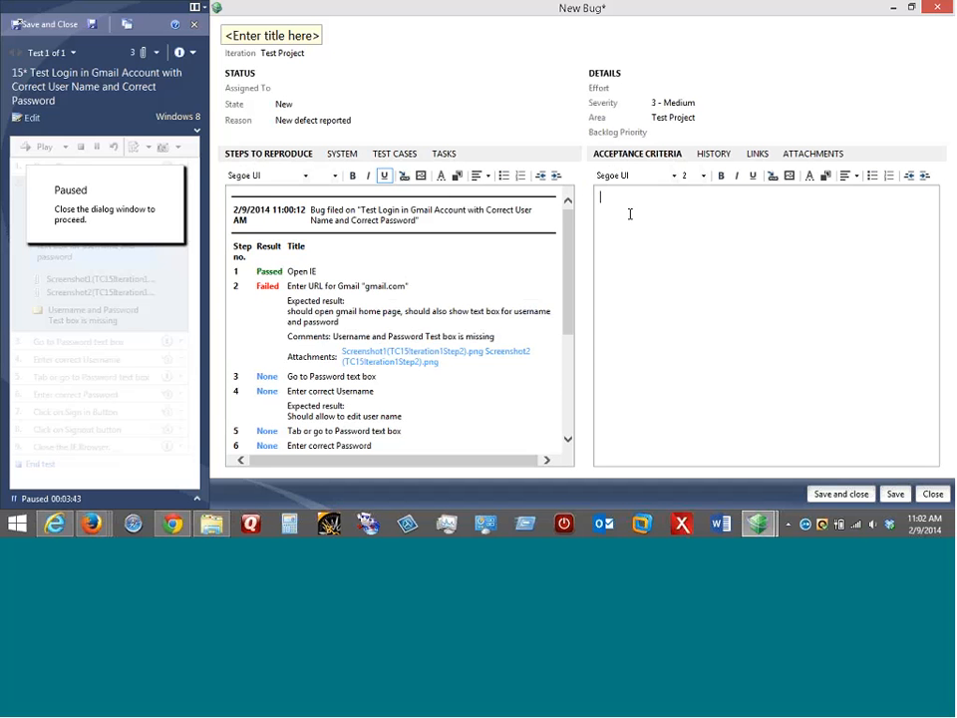
type("There should")
key("ctrl+a")
type("U")
type("sername and P")
type("assword ")
type("test ")
type("b")
type("ox is mi")
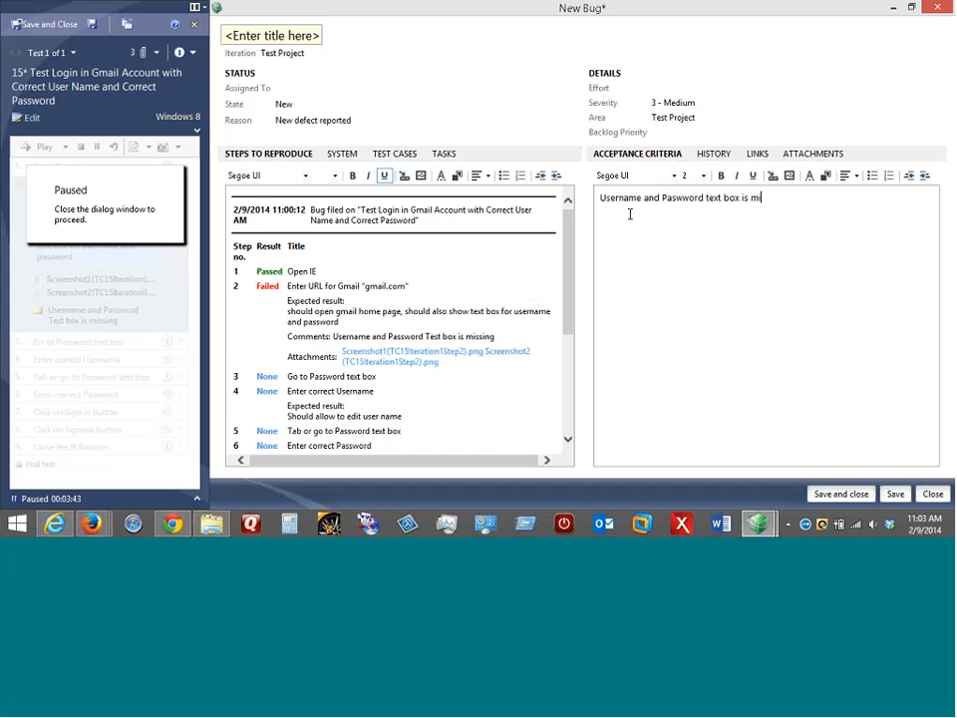
type("ssing.")
left_click(601, 200)
left_click(719, 156)
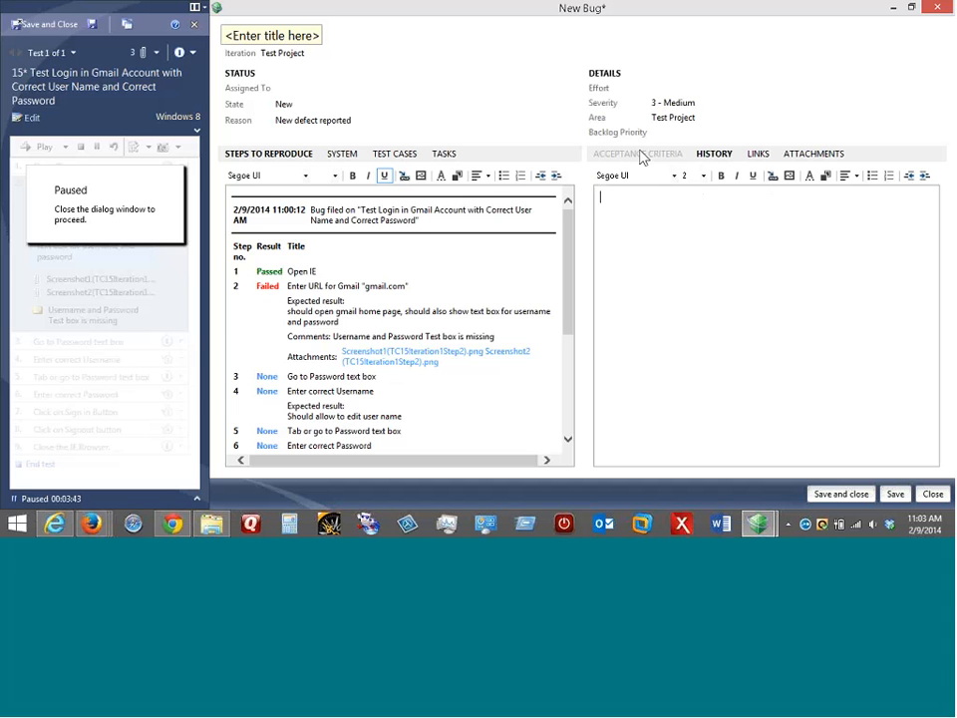
- Look over the bug's links and empty attachments, then return to its acceptance criteria
left_click(760, 154)
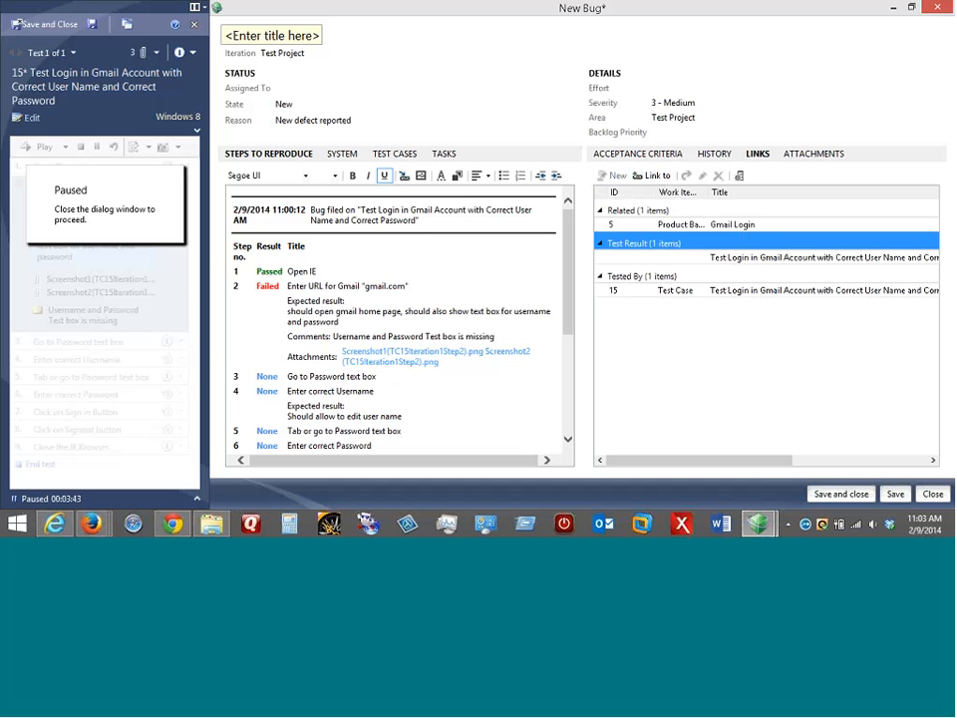
left_click(824, 155)
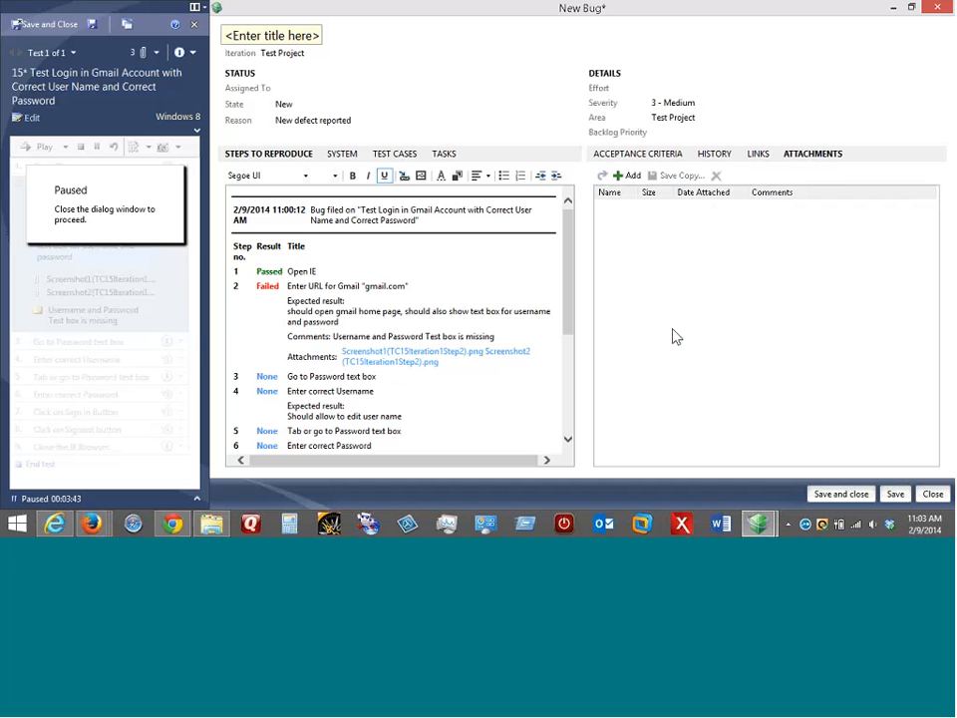
left_click(629, 156)
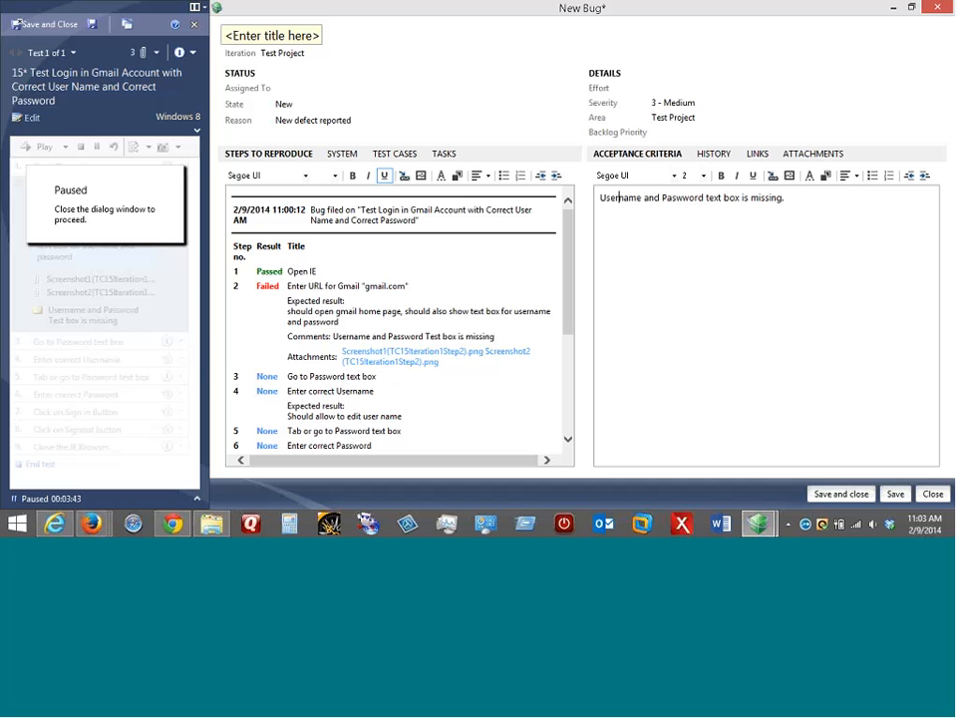
- Title the bug 'Username and Password text box is missing.' using the acceptance criteria sentence
left_click(267, 35)
type("Userna")
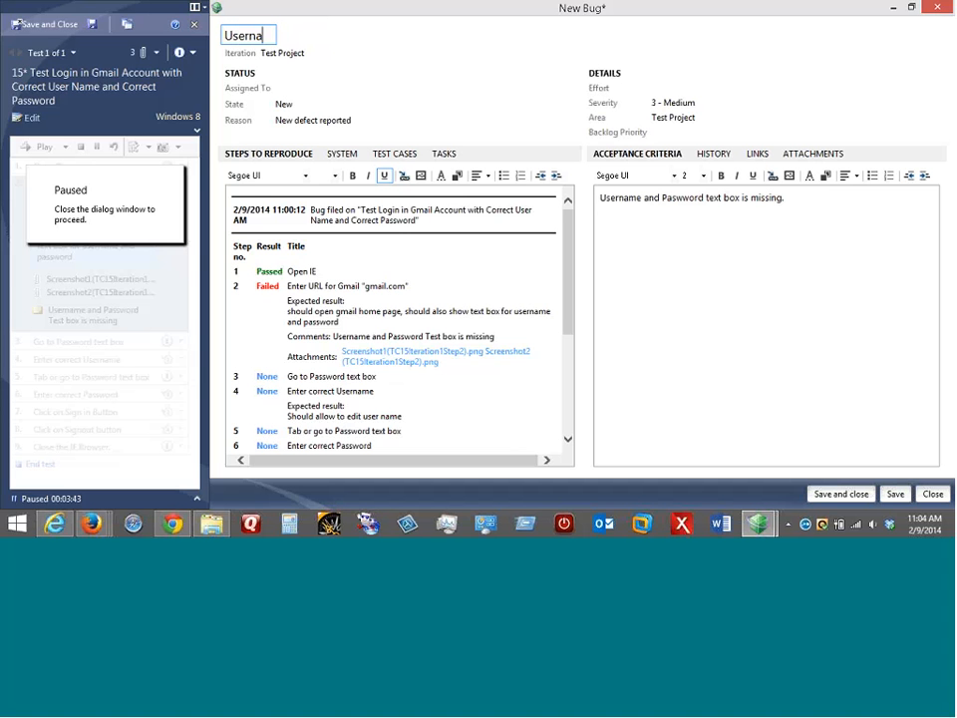
type("m")
triple_click(792, 198)
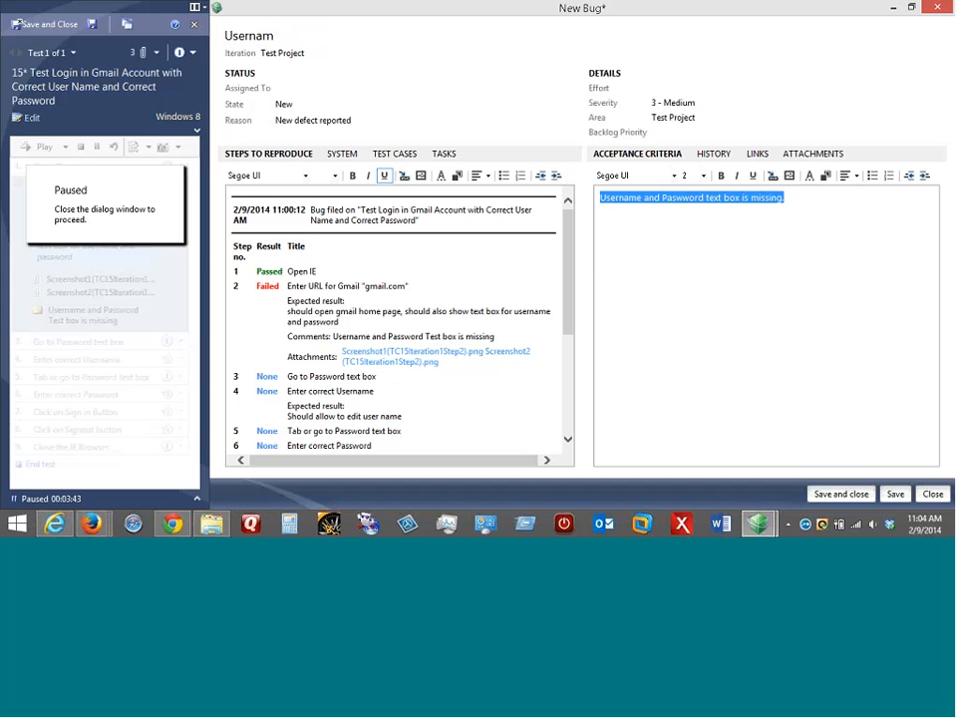
double_click(263, 38)
type("Username and Paswword text box is missing.")
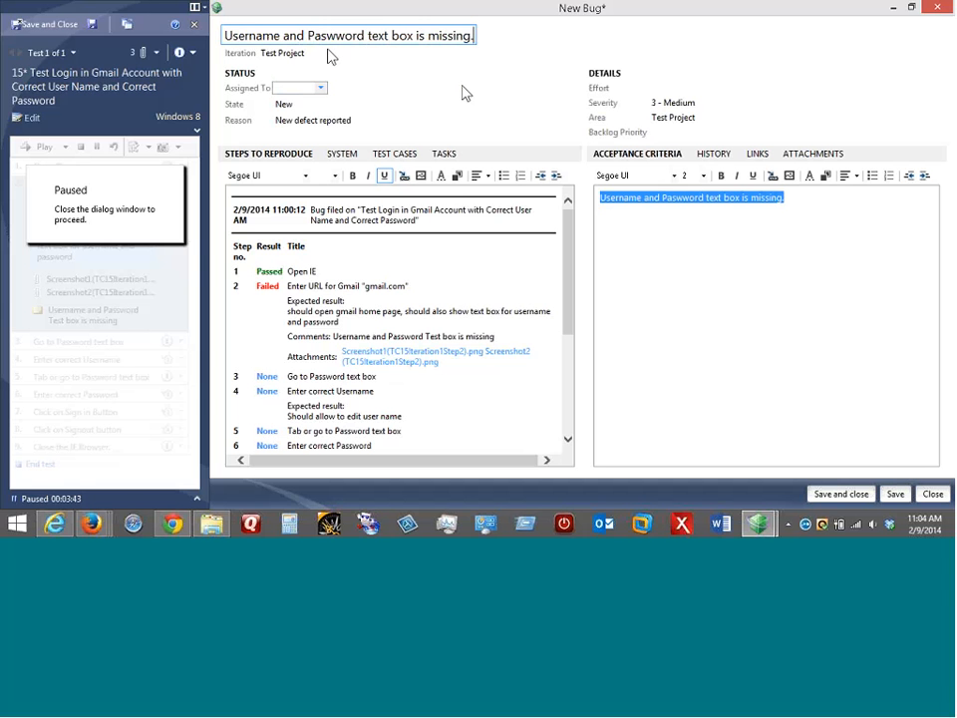
- Keep Test Project as the iteration and bring up the assignee choices
left_click(313, 53)
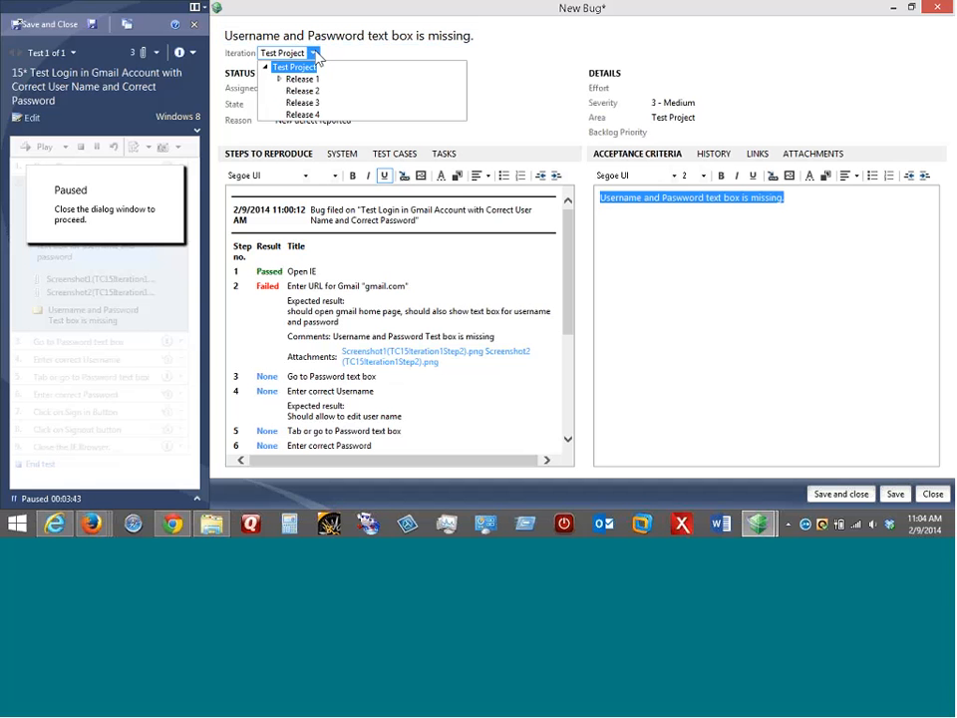
left_click(315, 58)
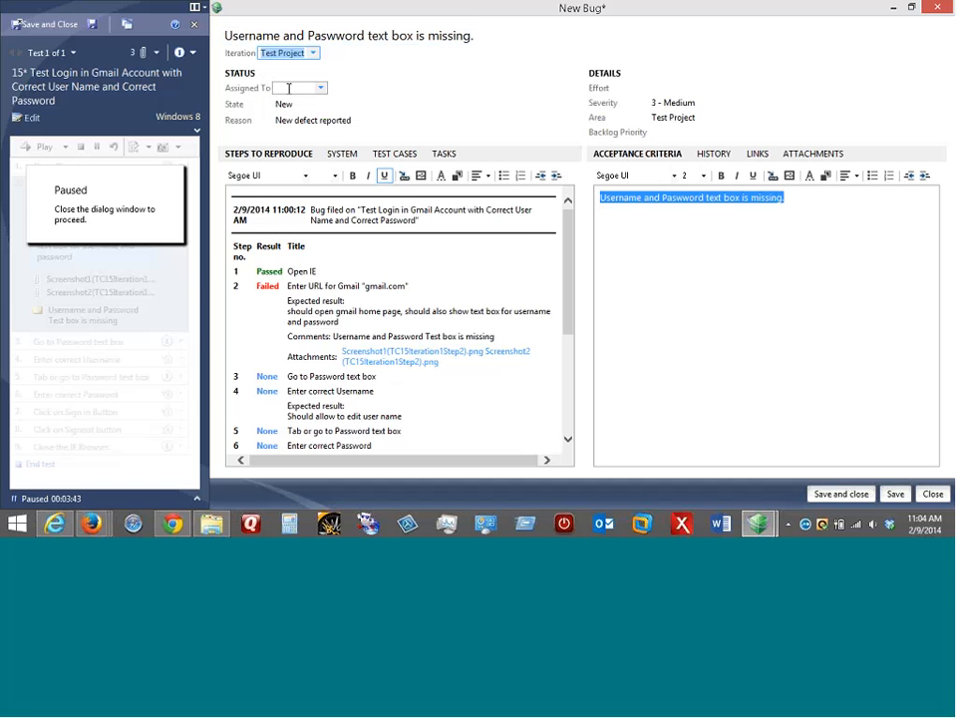
left_click(320, 88)
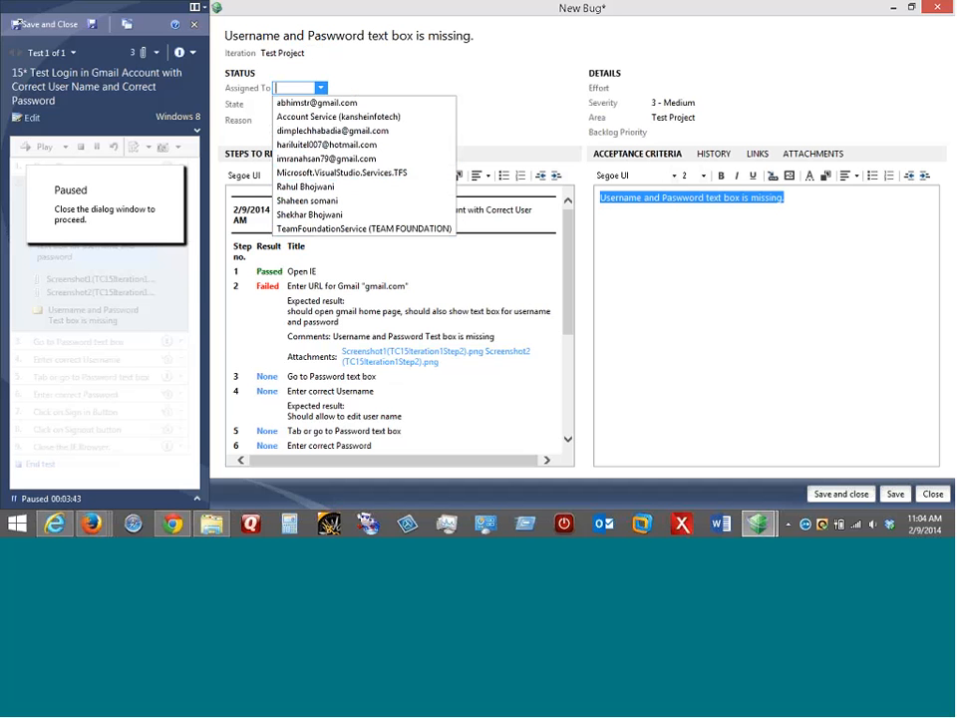
- Assign the bug to a team member, leave its state as New, and save it
left_click(327, 204)
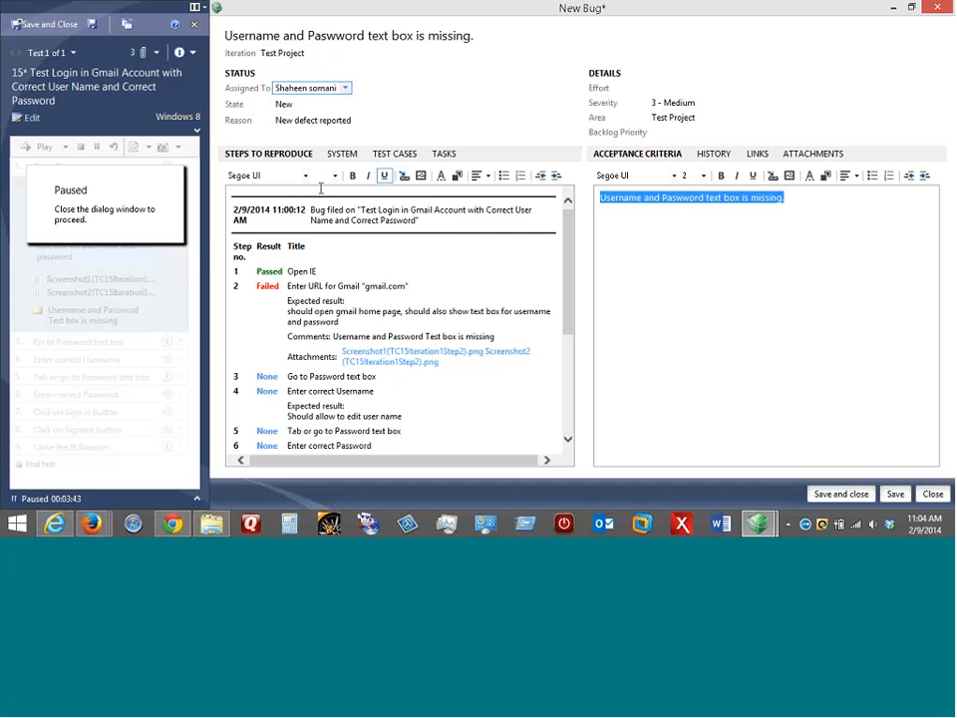
left_click(321, 105)
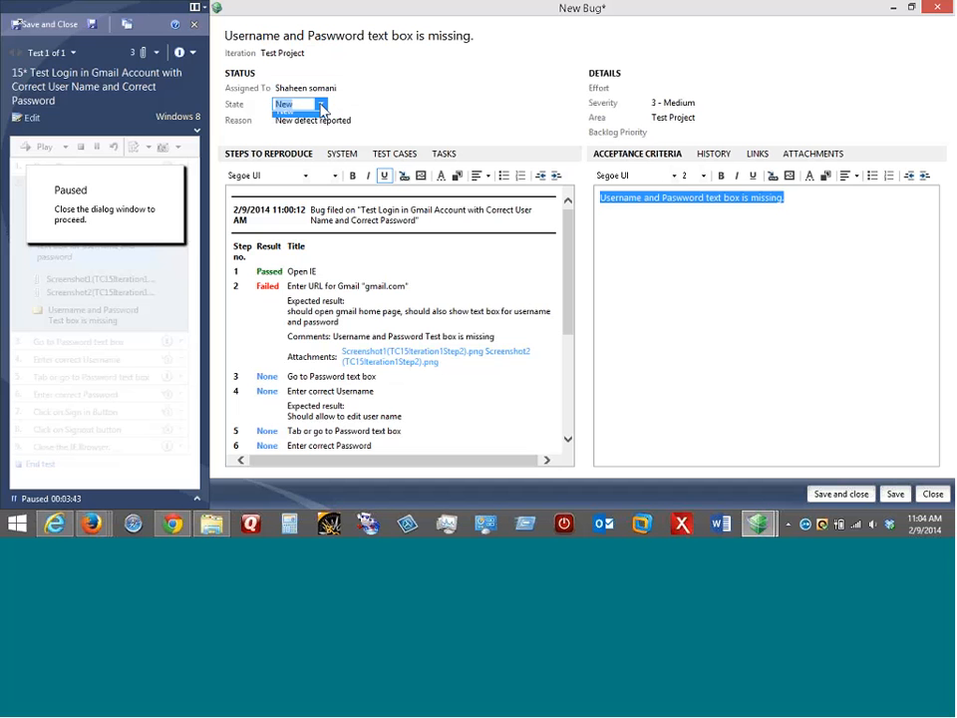
left_click(358, 125)
left_click(323, 106)
left_click(311, 120)
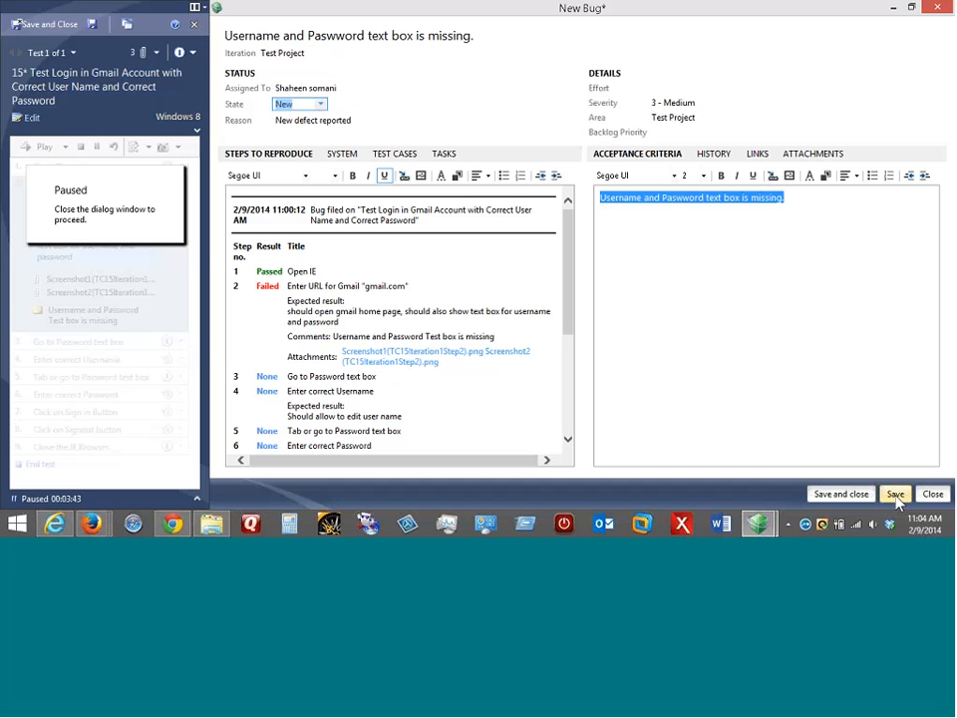
left_click(895, 493)
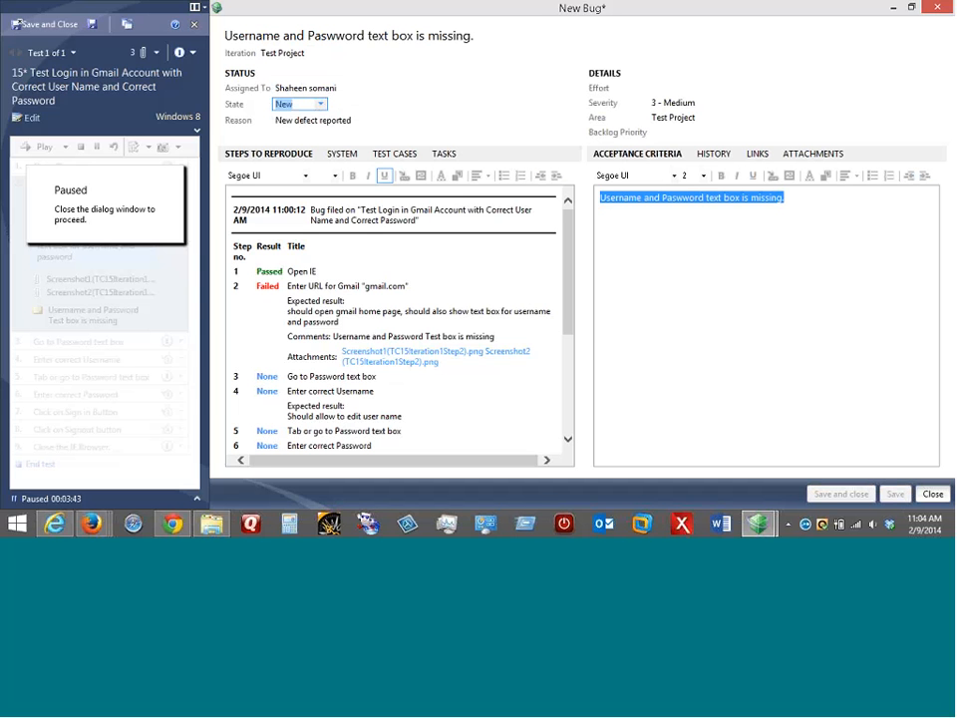
- Change Bug 16's state from New to Approved, keeping the current assignee
left_click(322, 105)
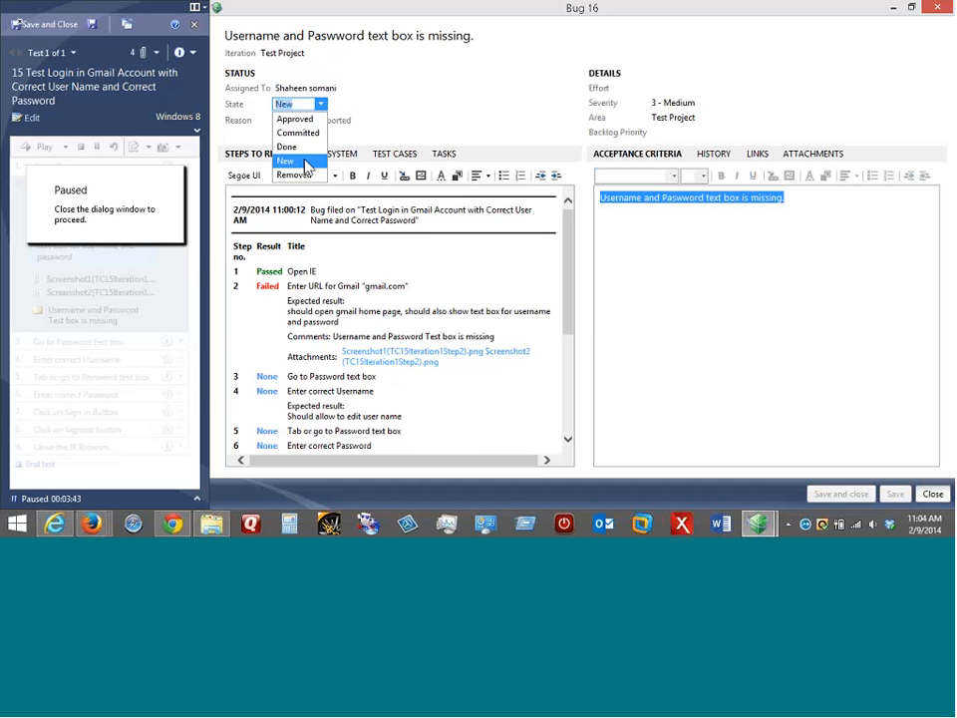
left_click(337, 84)
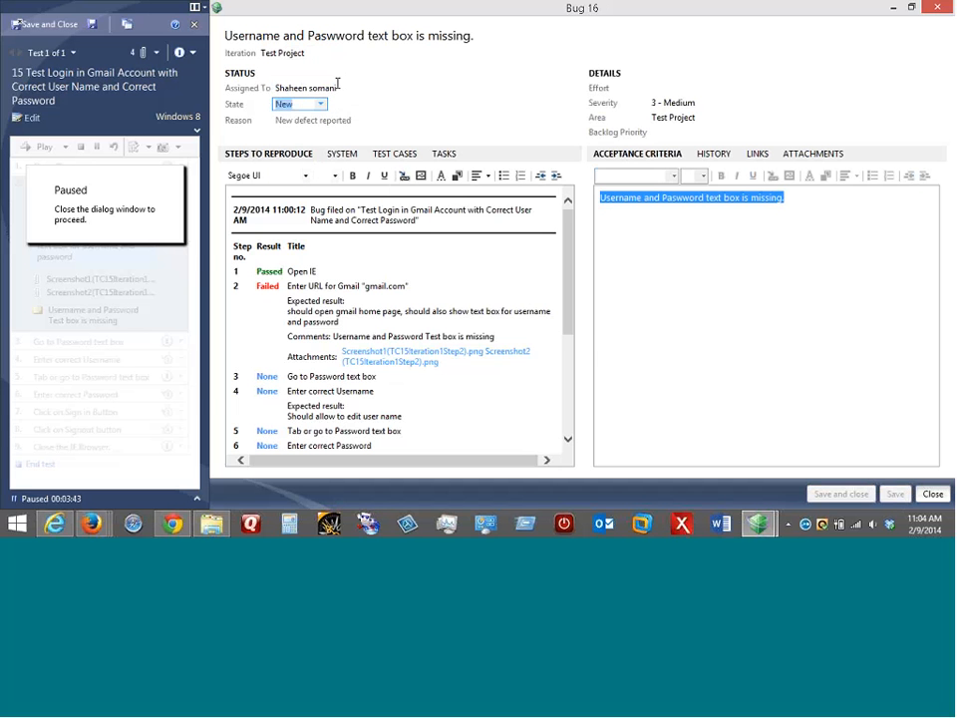
left_click(345, 89)
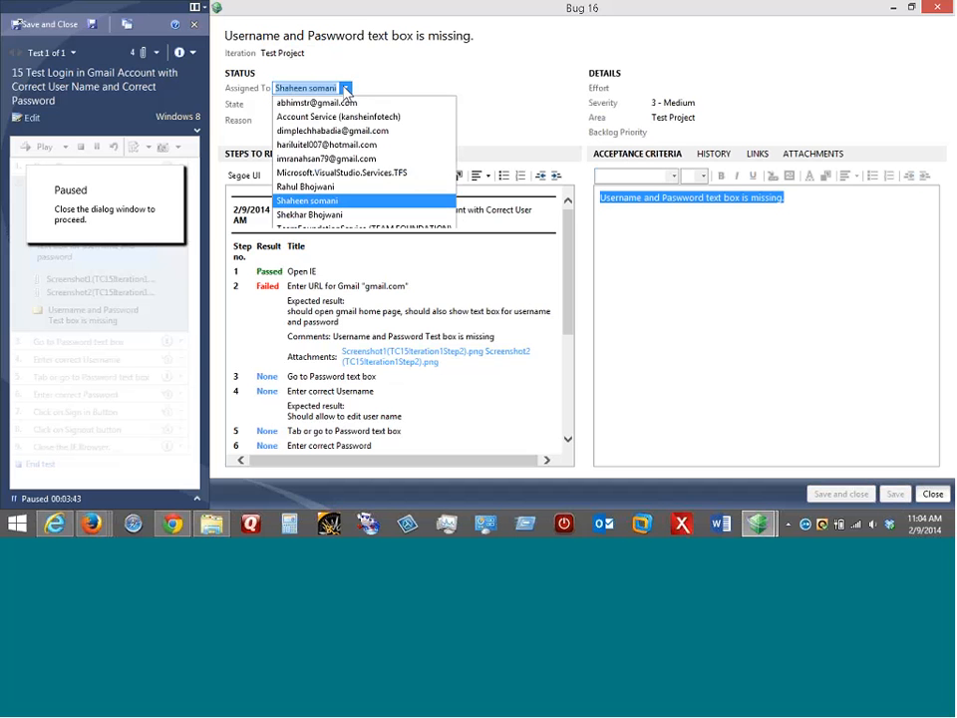
left_click(345, 90)
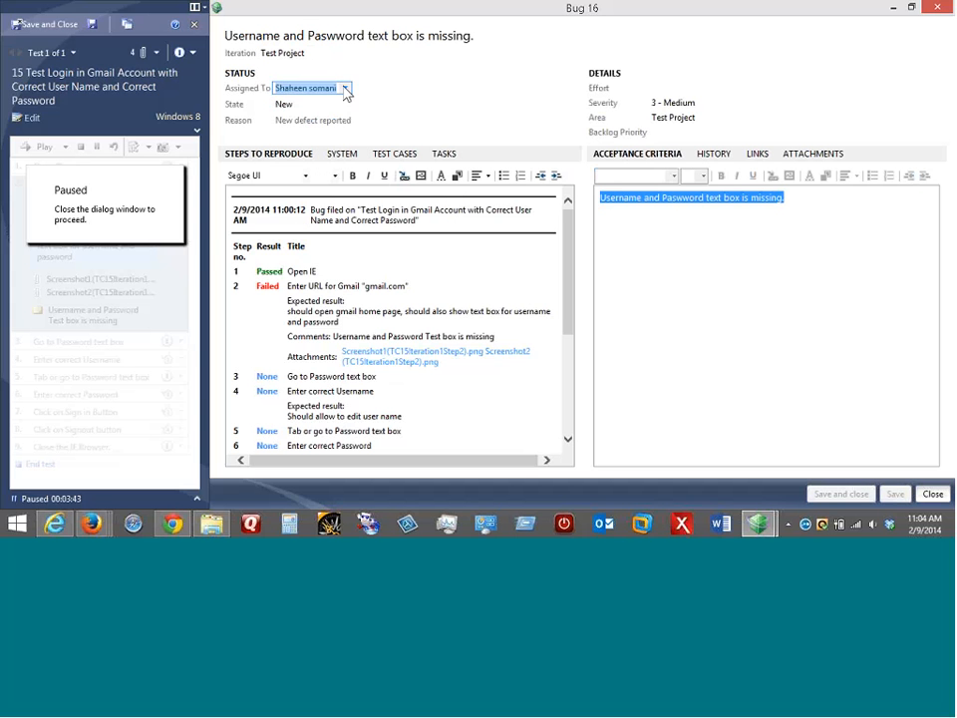
left_click(320, 106)
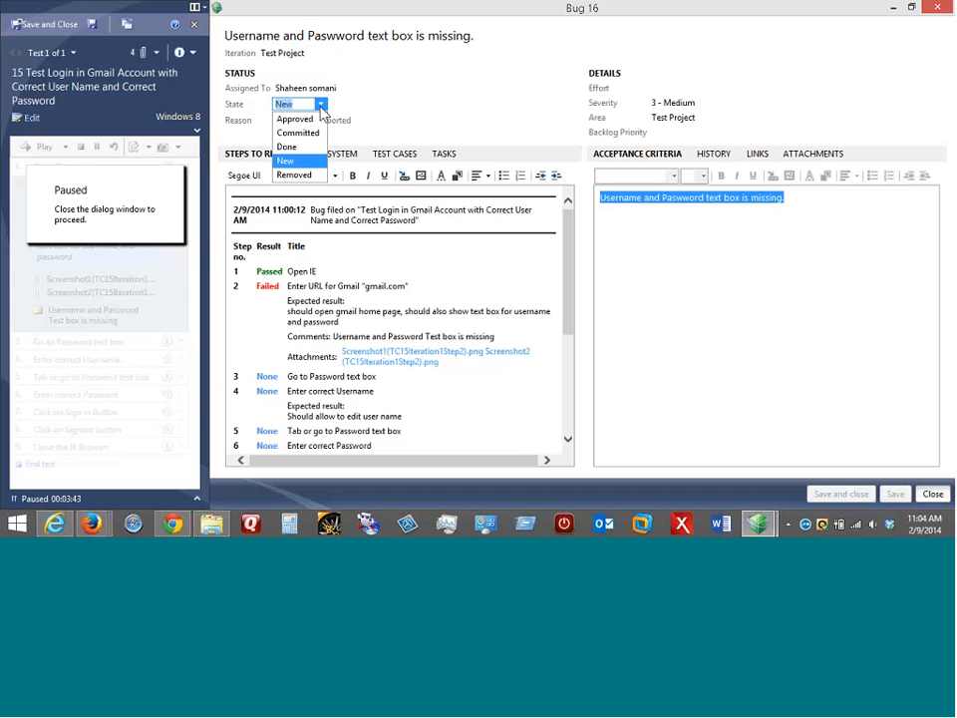
left_click(320, 106)
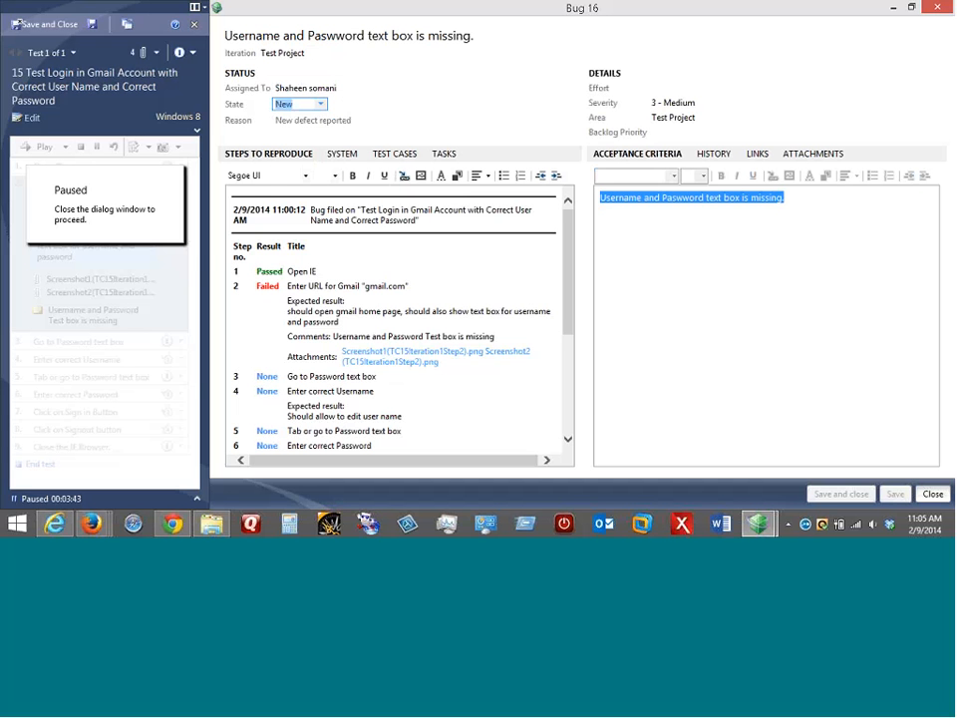
left_click(322, 106)
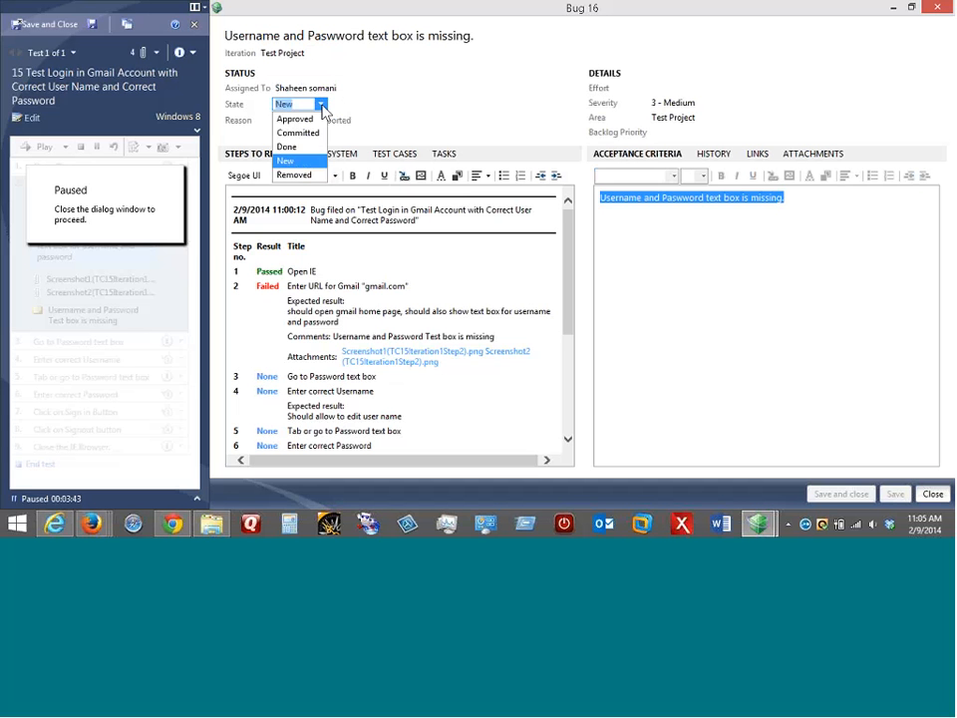
left_click(314, 120)
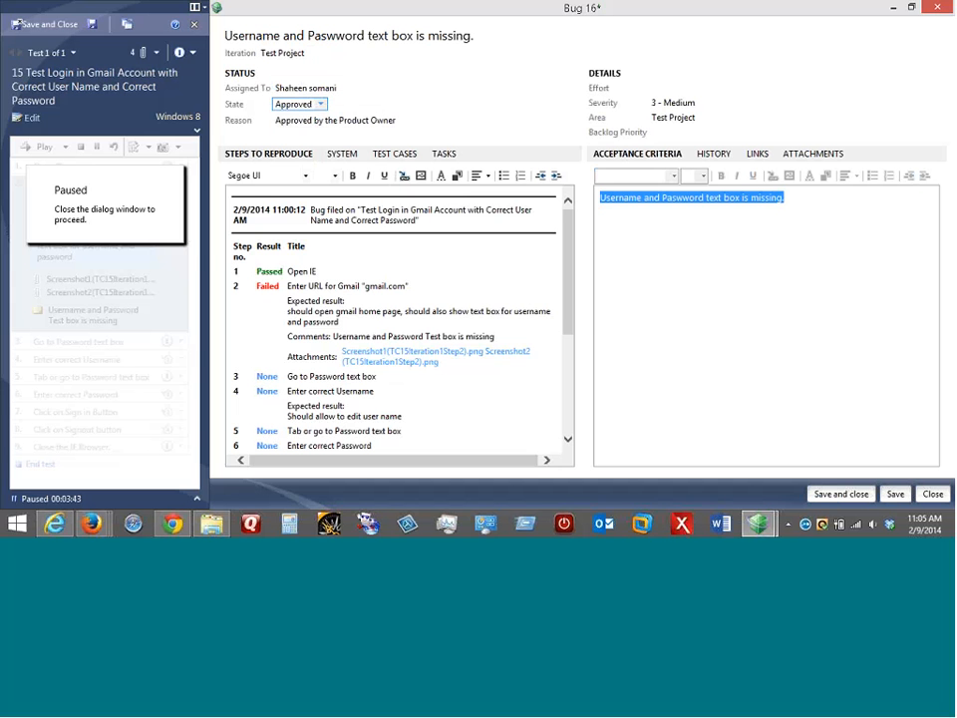
left_click(183, 530)
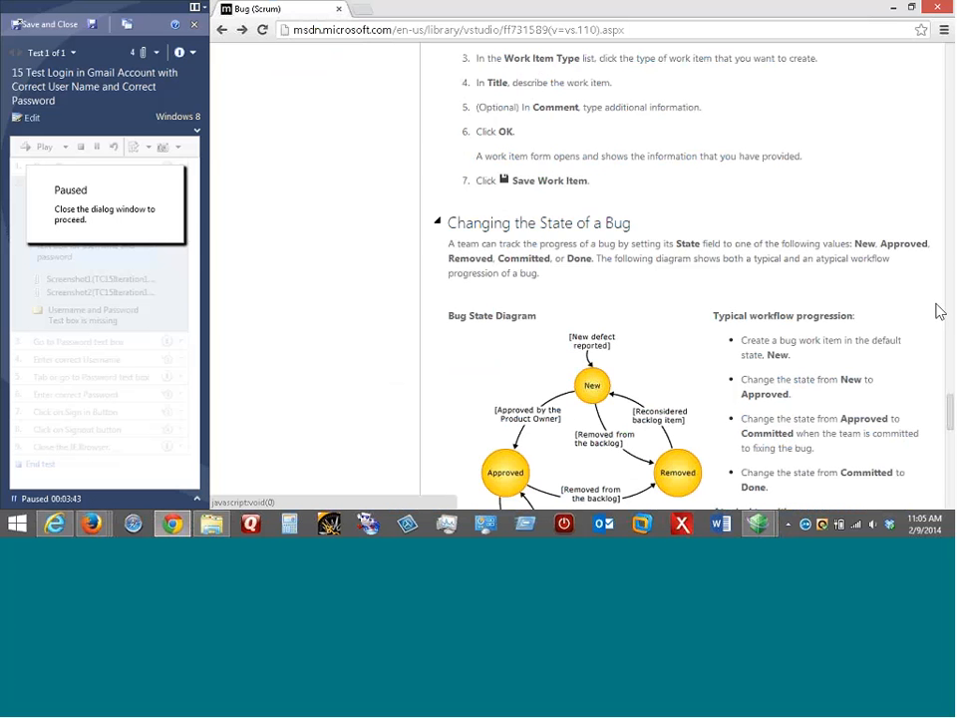
left_click_drag(950, 411, 950, 62)
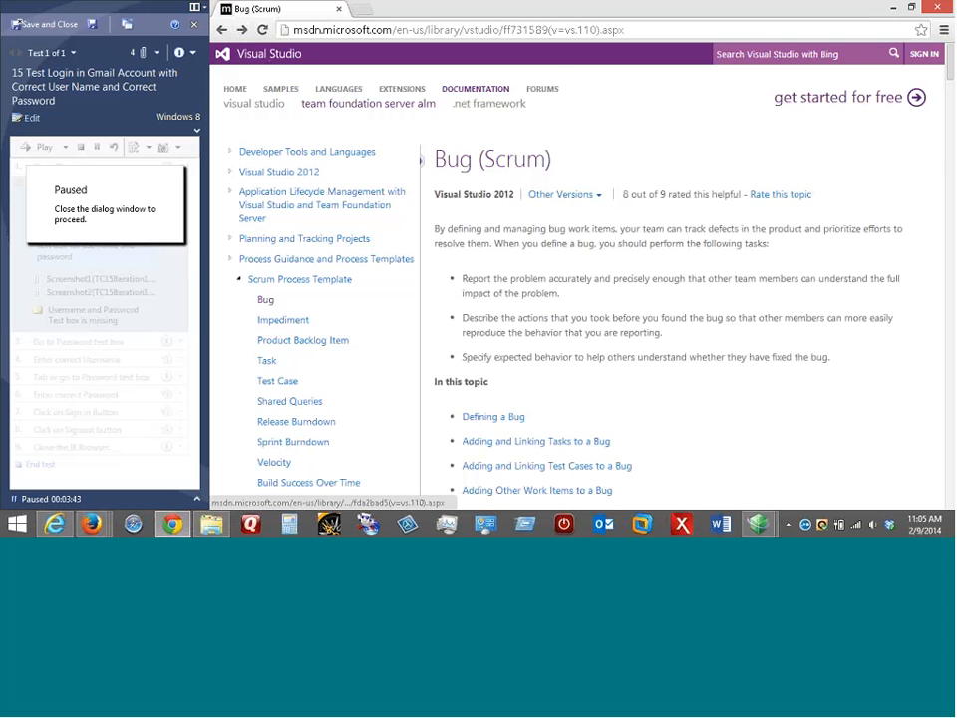
left_click_drag(950, 62, 950, 427)
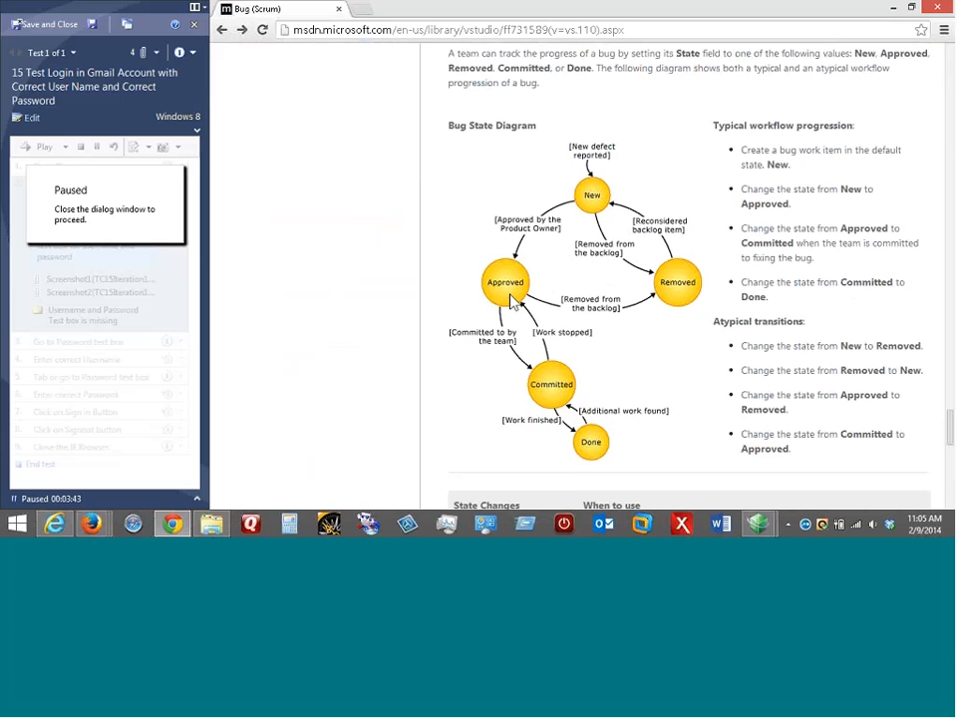
key("alt+Tab")
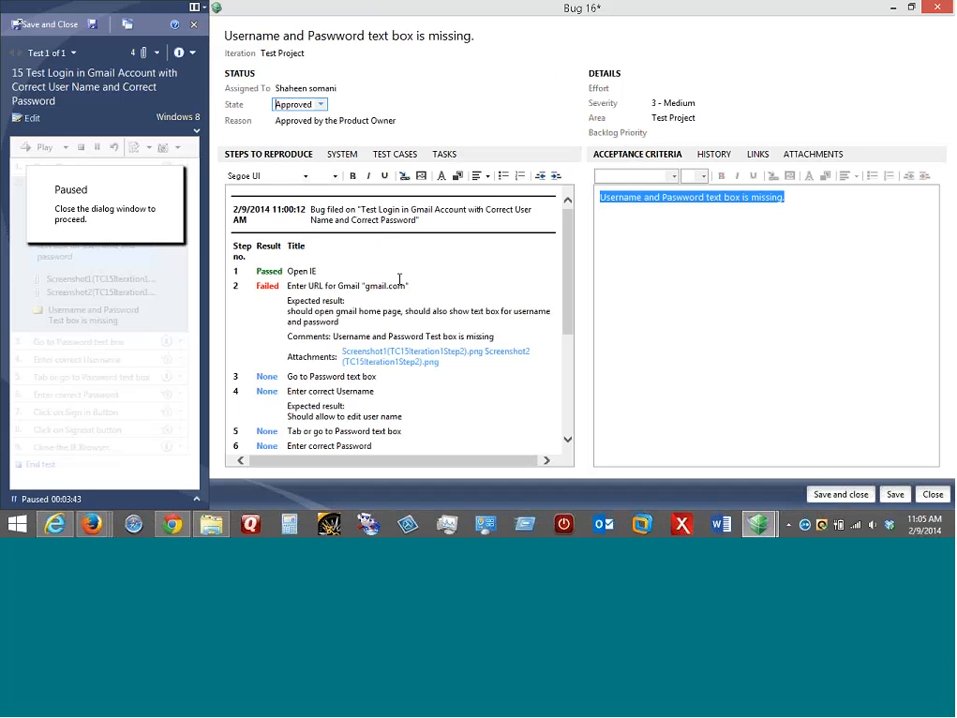
- Save Bug 16 in the Approved state
left_click(896, 495)
left_click(320, 104)
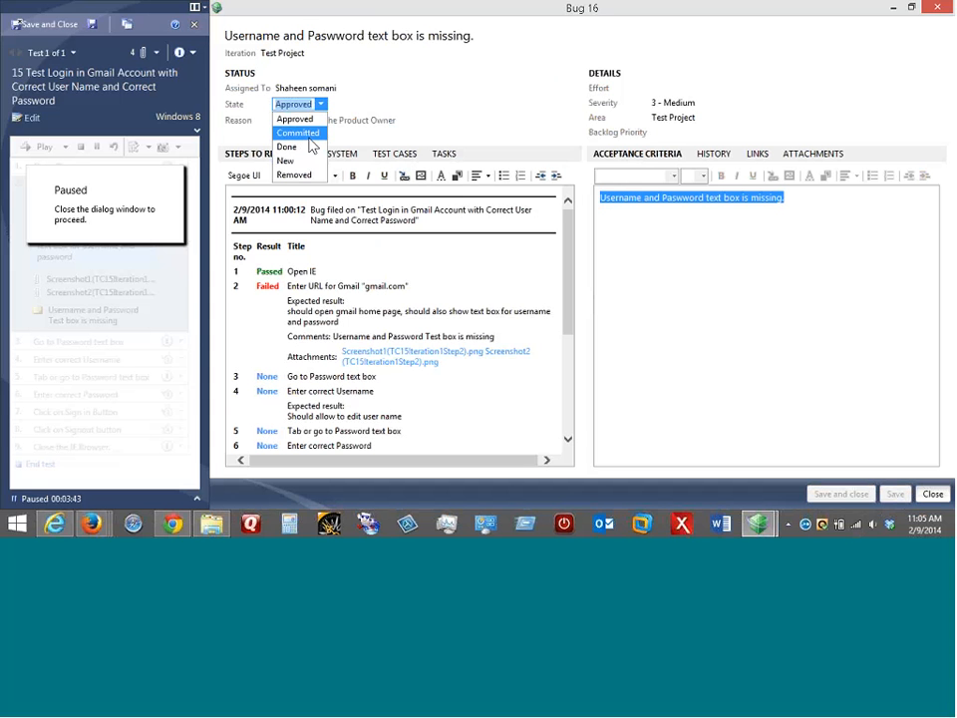
left_click(299, 118)
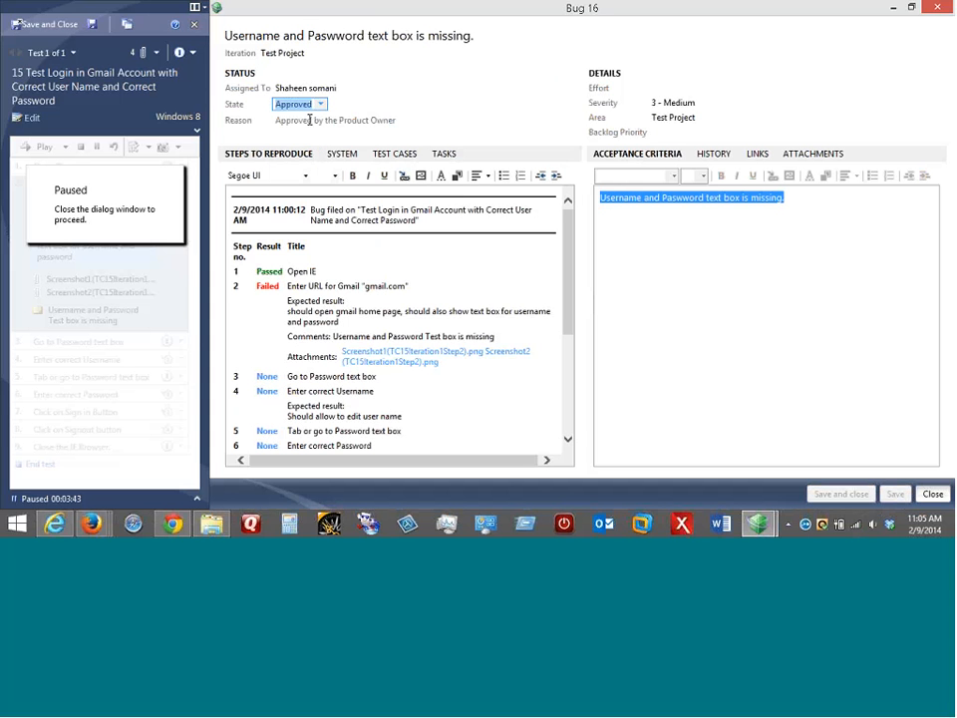
- Reassign Bug 16 to another team member and save it
left_click(345, 90)
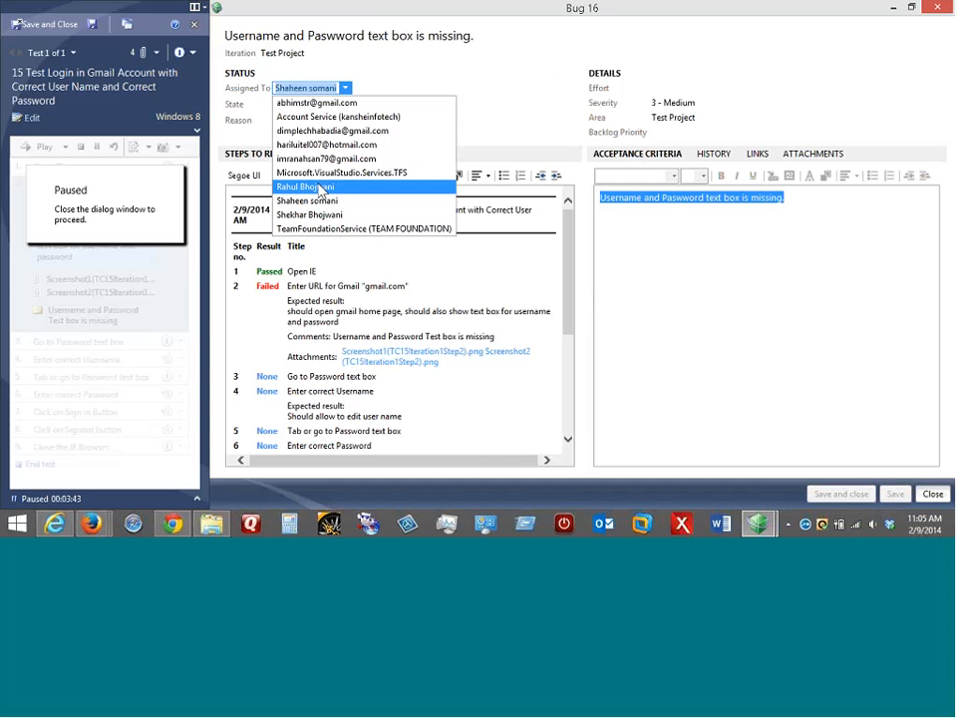
left_click(321, 188)
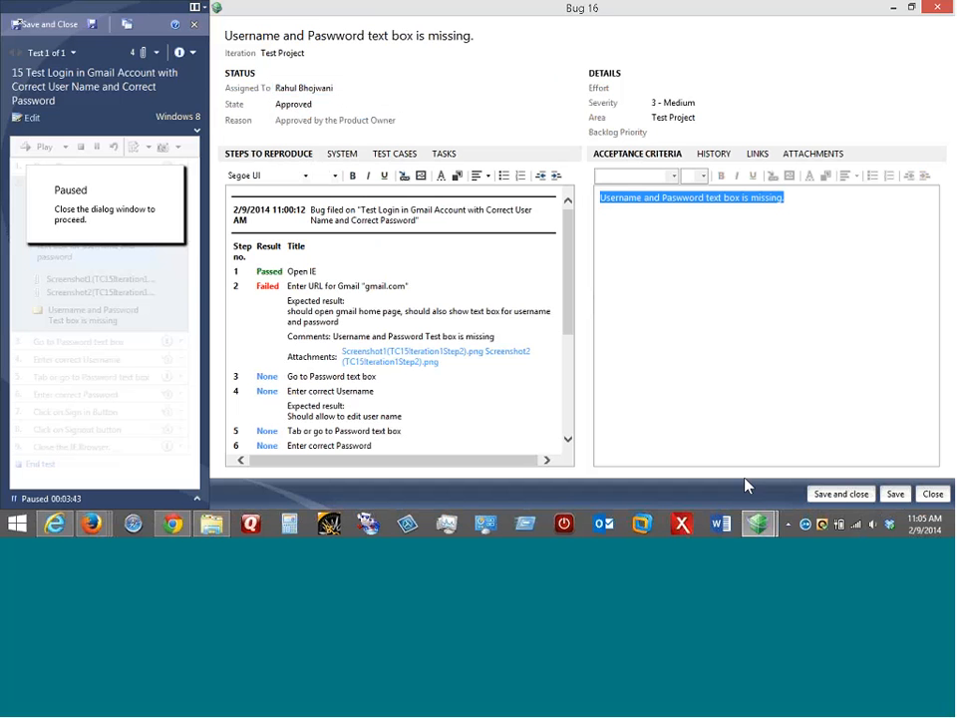
left_click(891, 496)
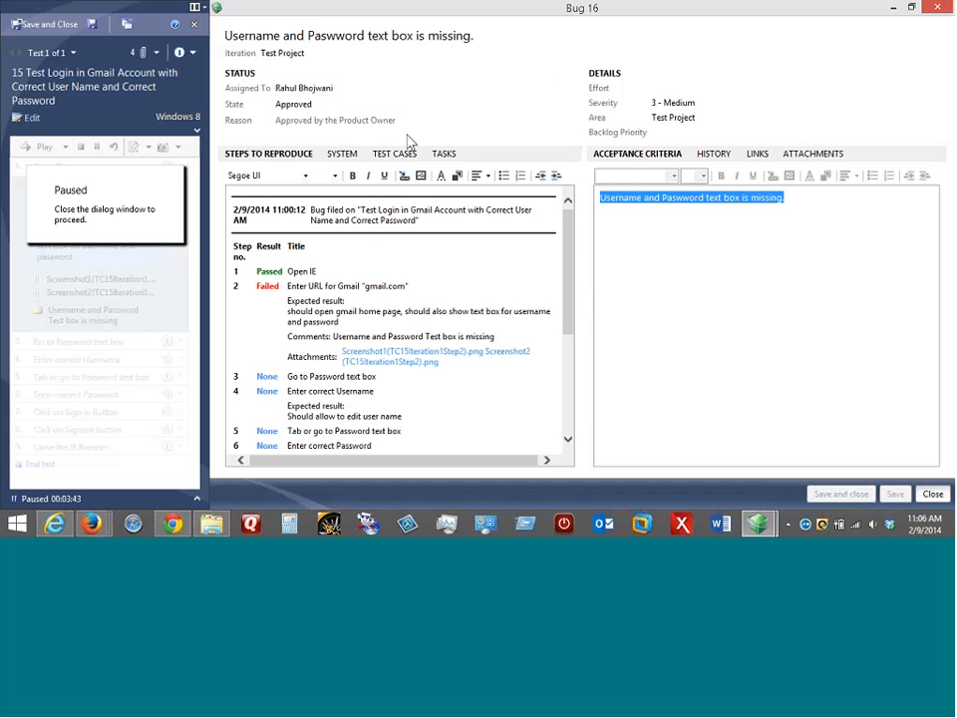
- Set Bug 16's state to Committed and save it
left_click(319, 103)
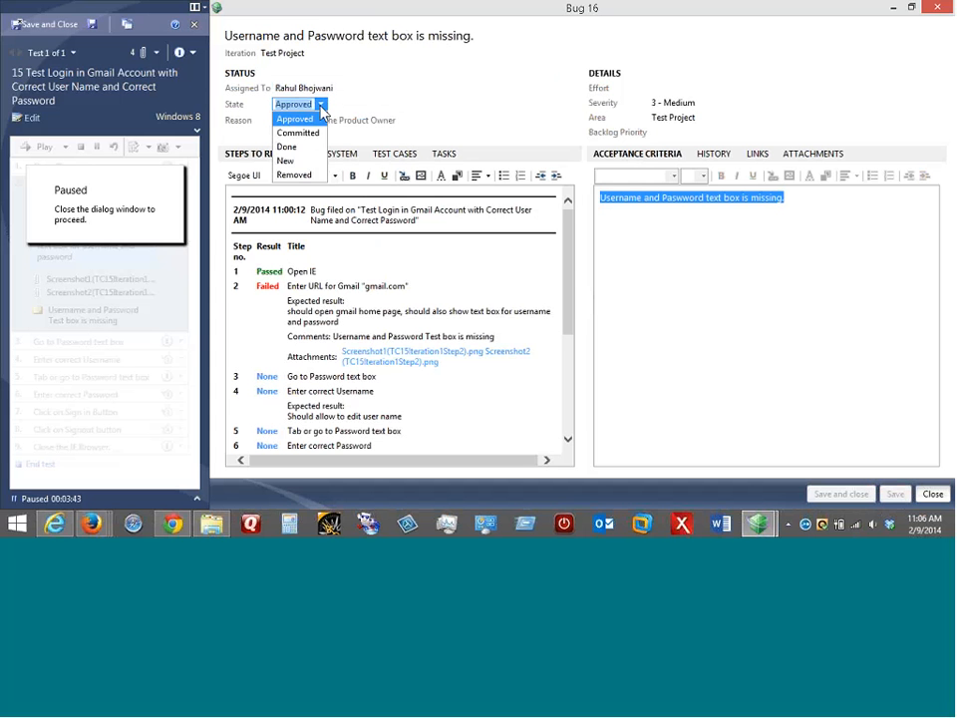
left_click(298, 133)
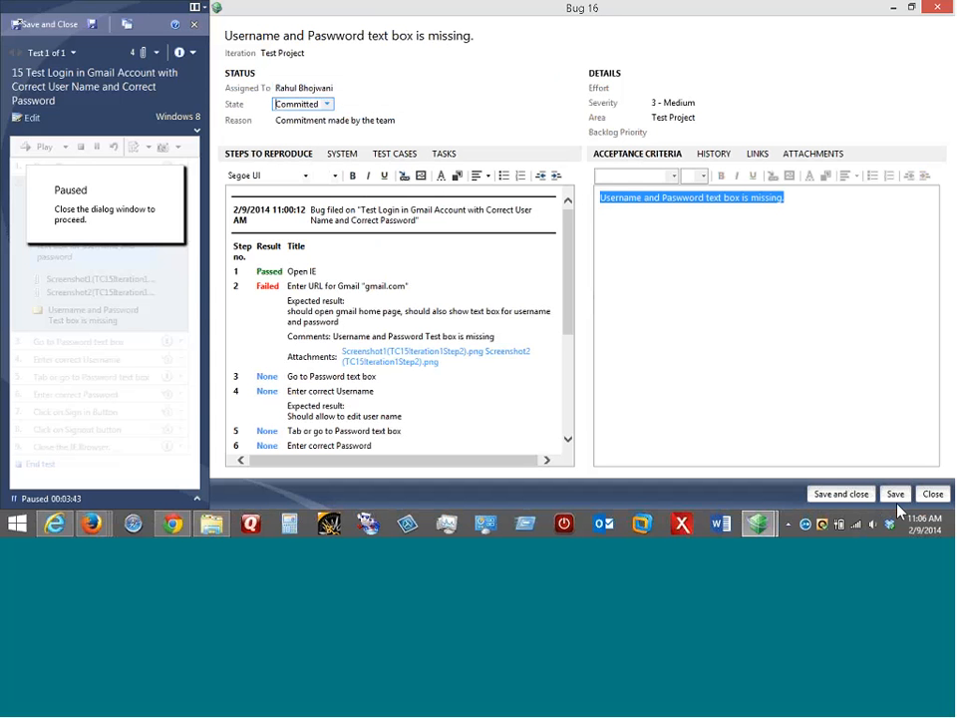
left_click(895, 493)
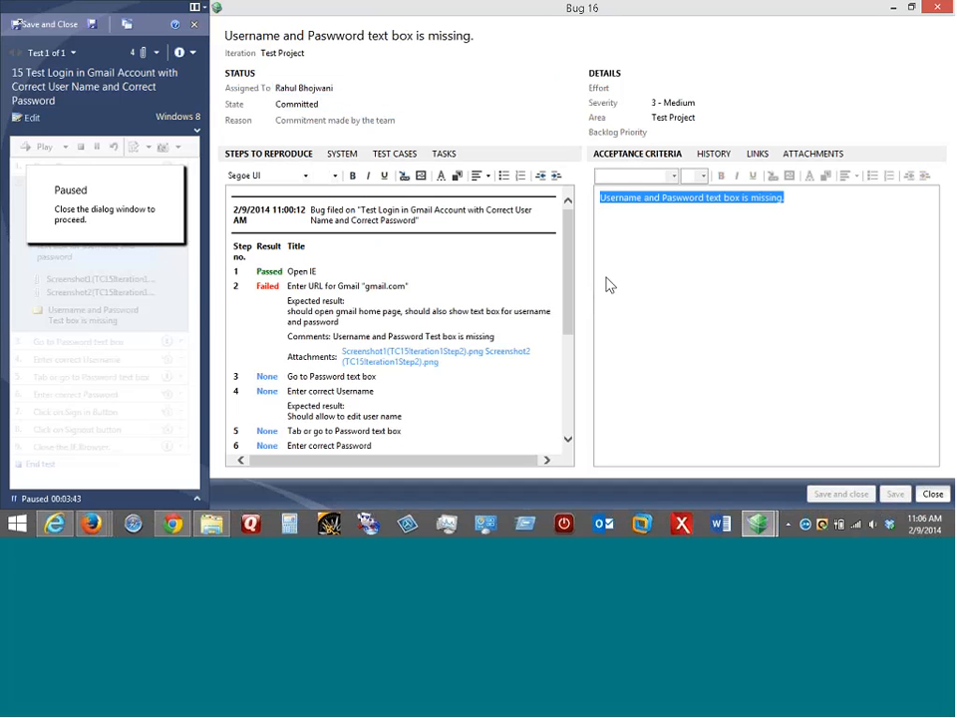
- Review the available bug states and the bug state diagram in Chrome
left_click(329, 107)
left_click(329, 109)
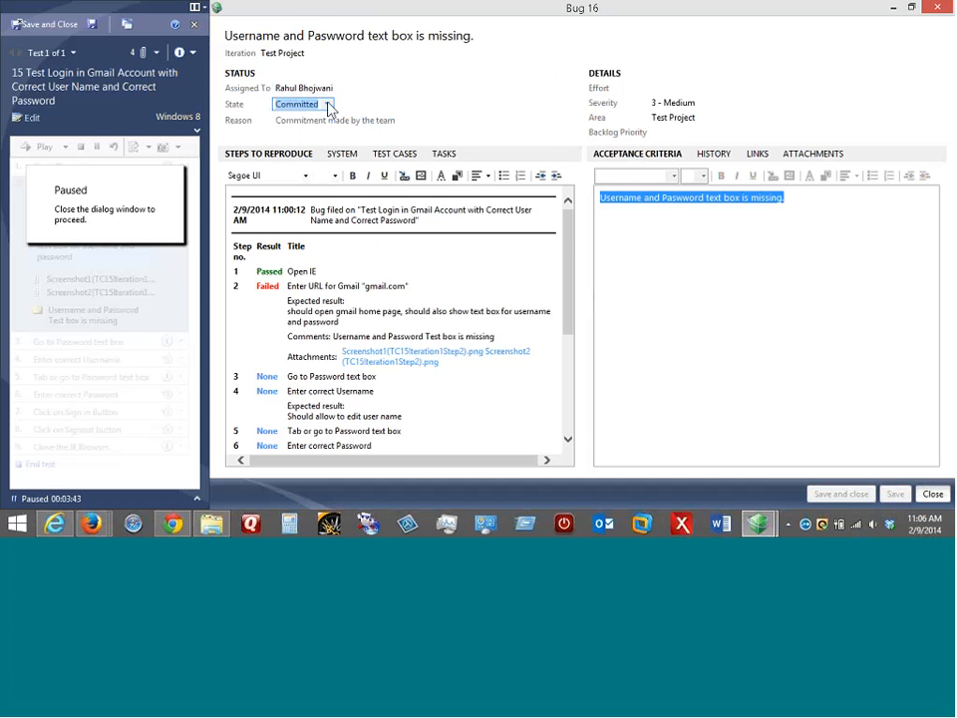
key("alt+Tab")
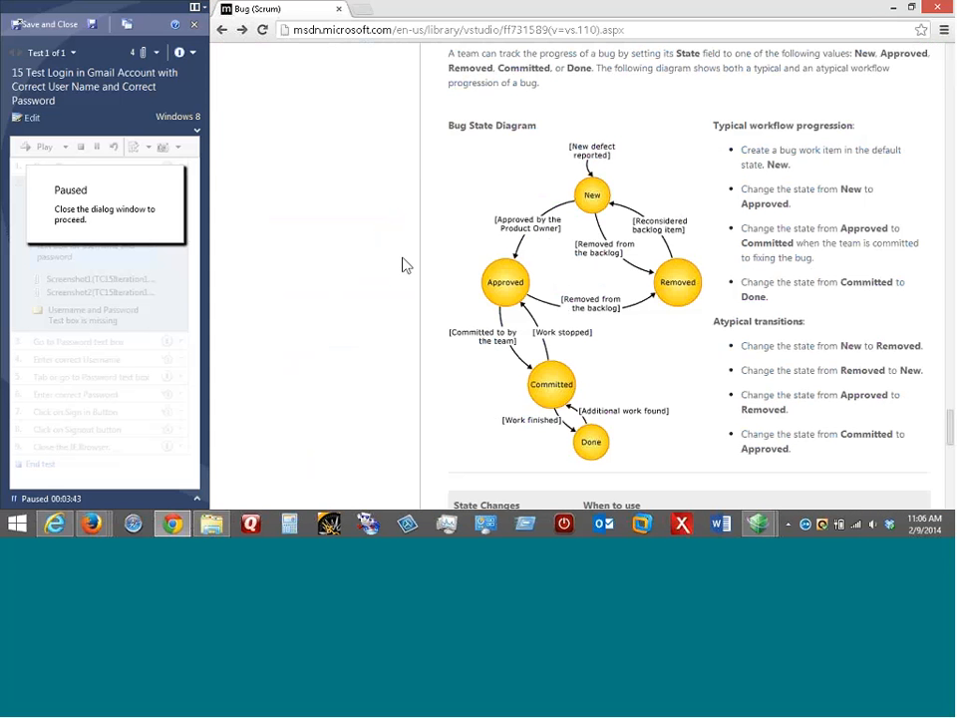
key("alt+Tab")
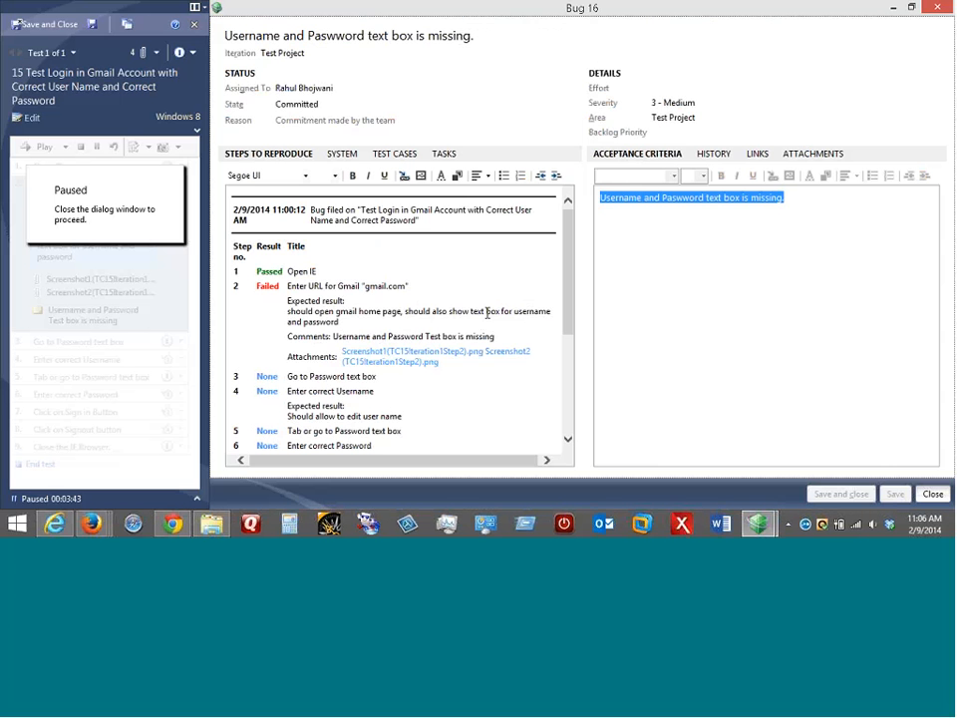
- Assign Bug 16 to the Gmail-address team member and save it
left_click(340, 89)
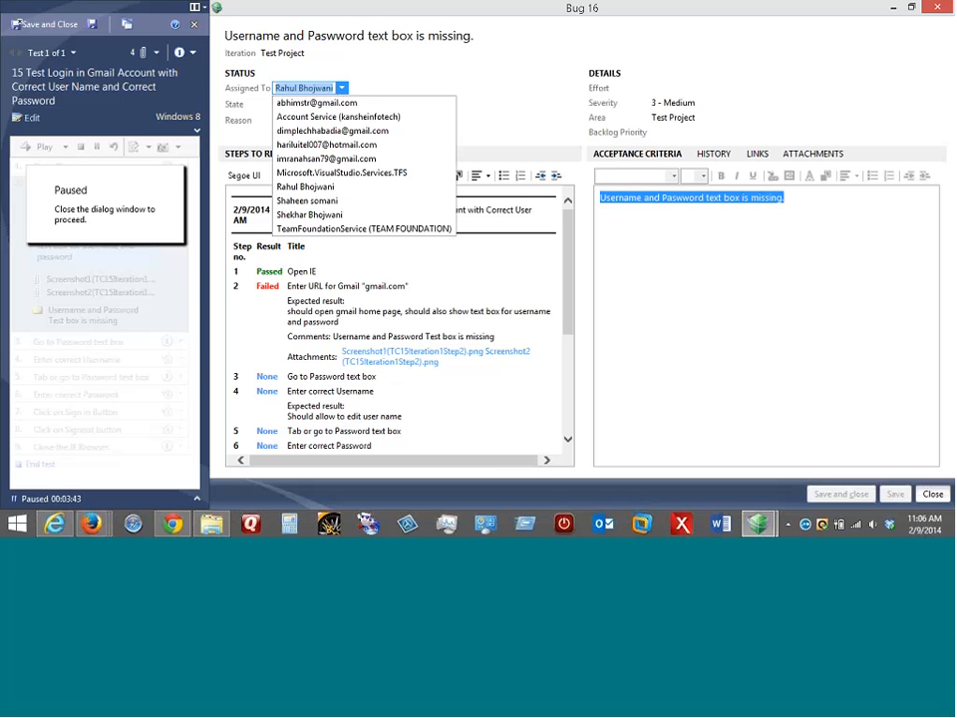
left_click(363, 134)
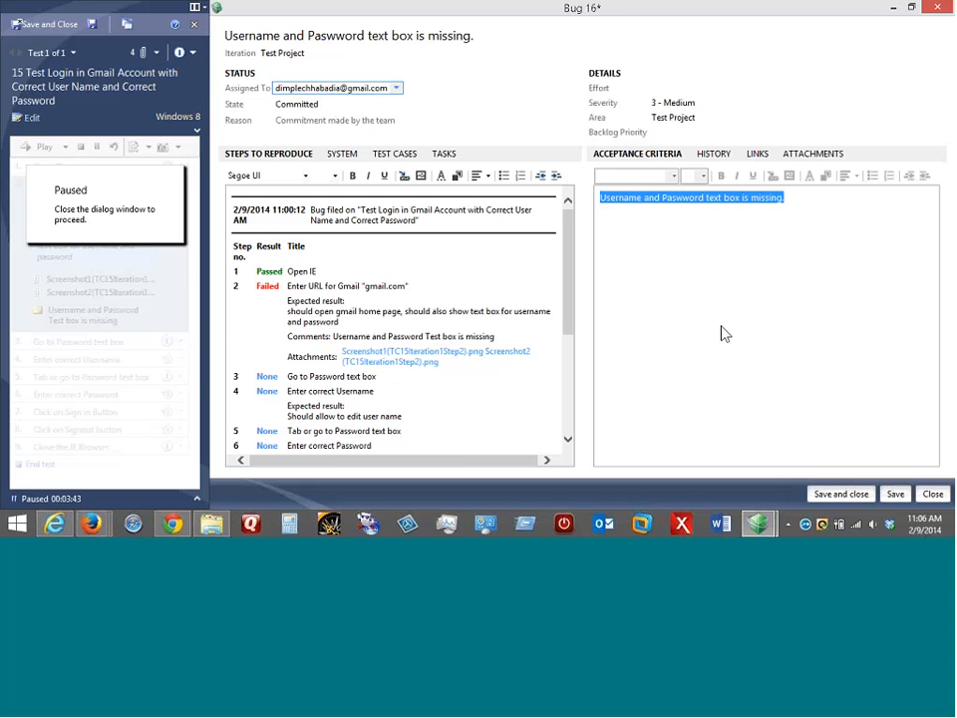
left_click(895, 495)
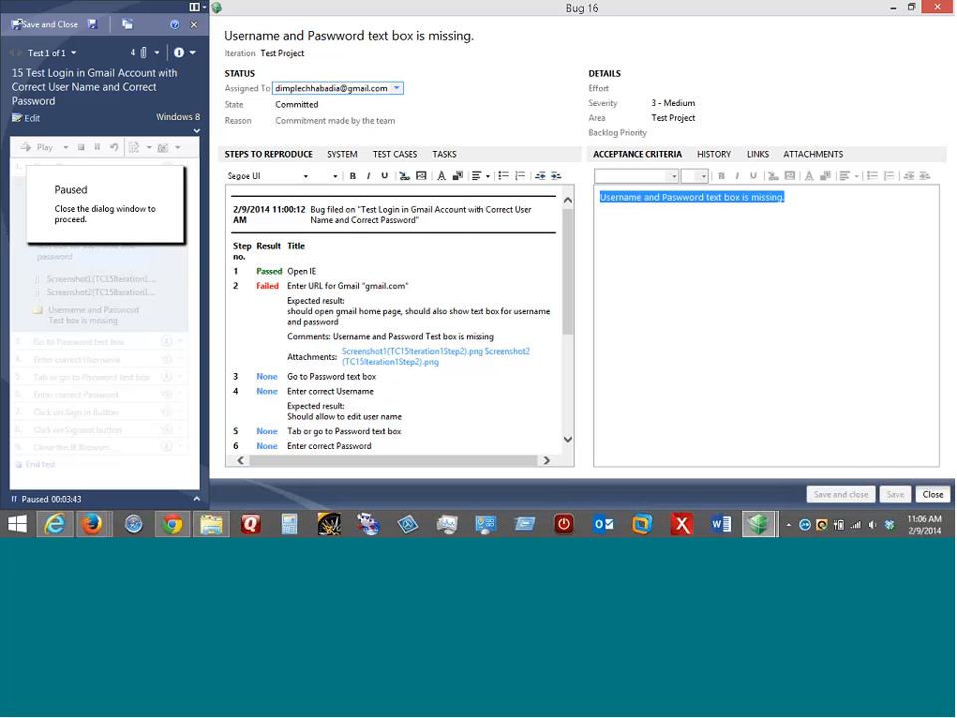
- Switch Bug 16's assignee back to the previous team member
left_click(396, 87)
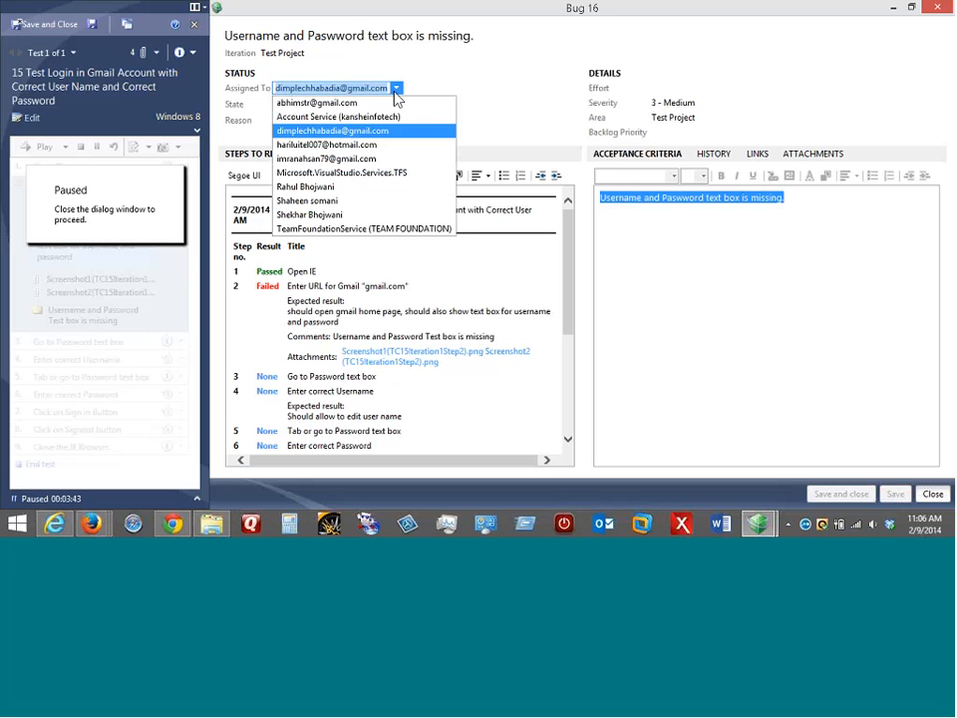
left_click(375, 187)
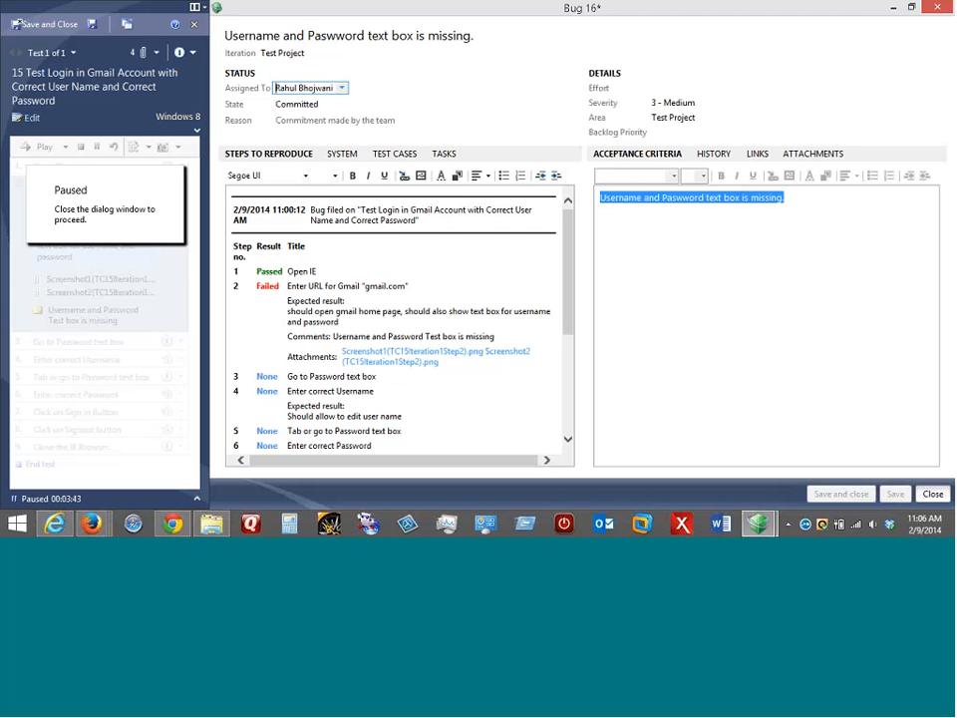
left_click(600, 196)
- Add the line 'Is stillnot fixed showing on username text box, password text box is still missing.' above the criteria
key("Return")
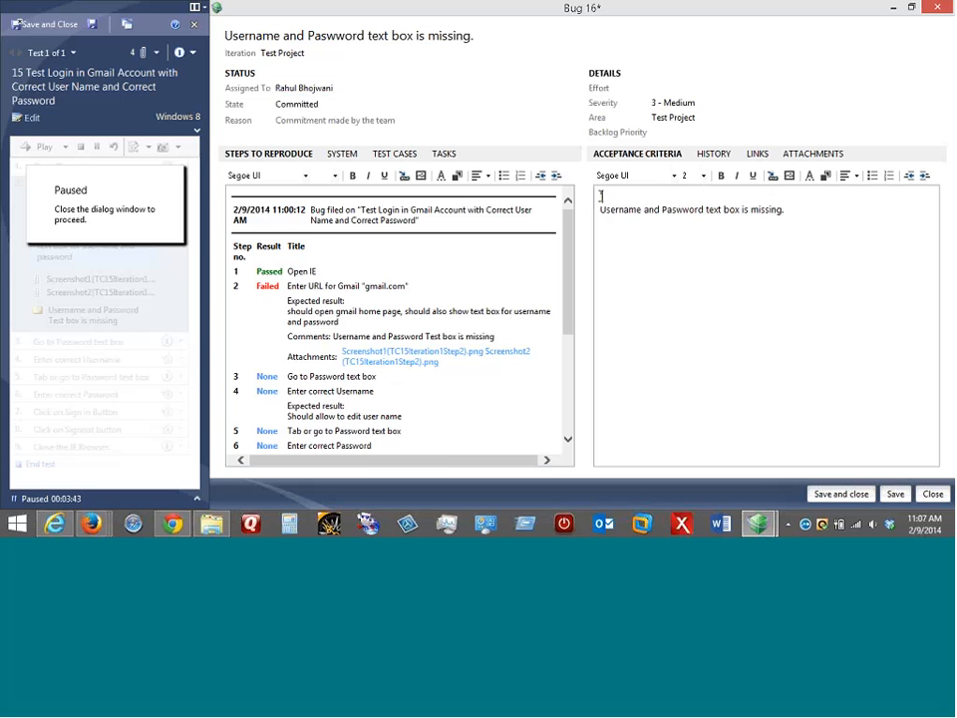
type("Is stillnot fixed showing")
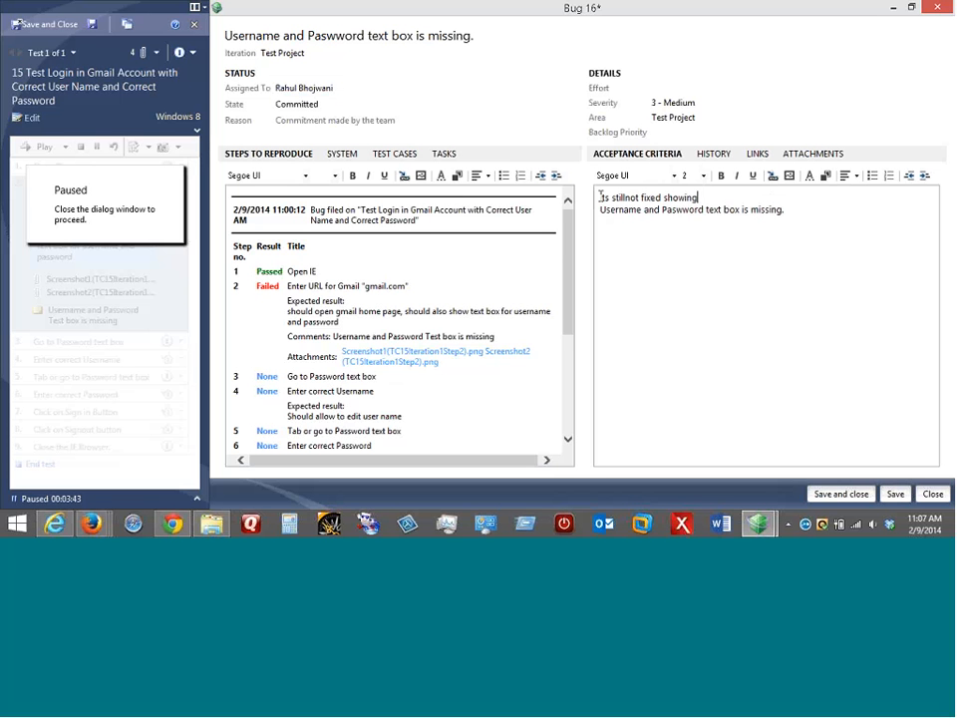
type("on username text box")
key("BackSpace")
type(", password")
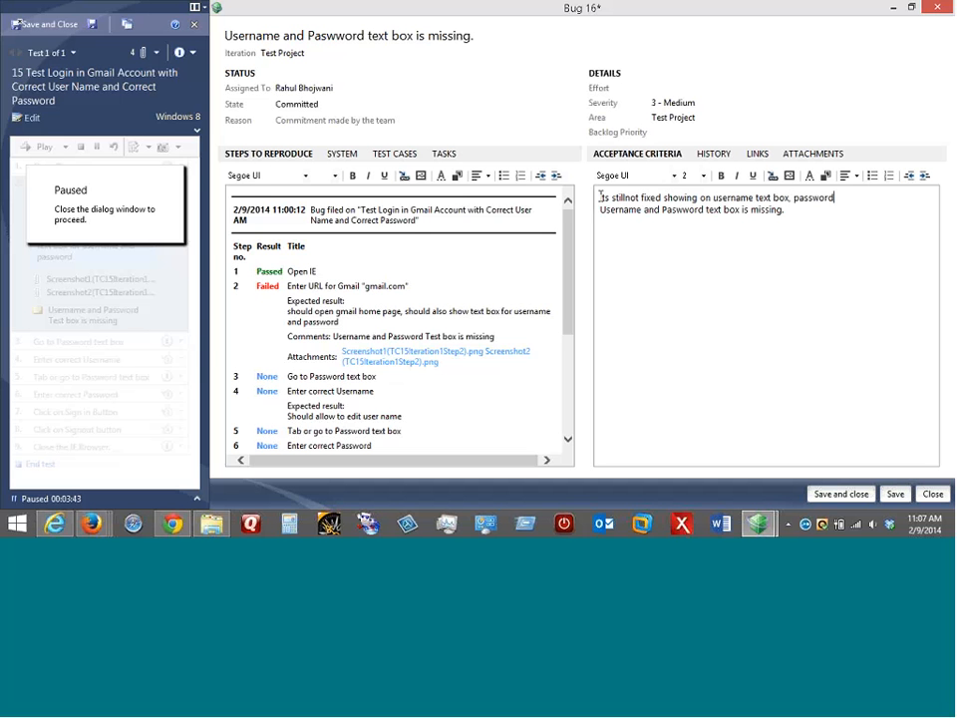
type(" text box is still missing.")
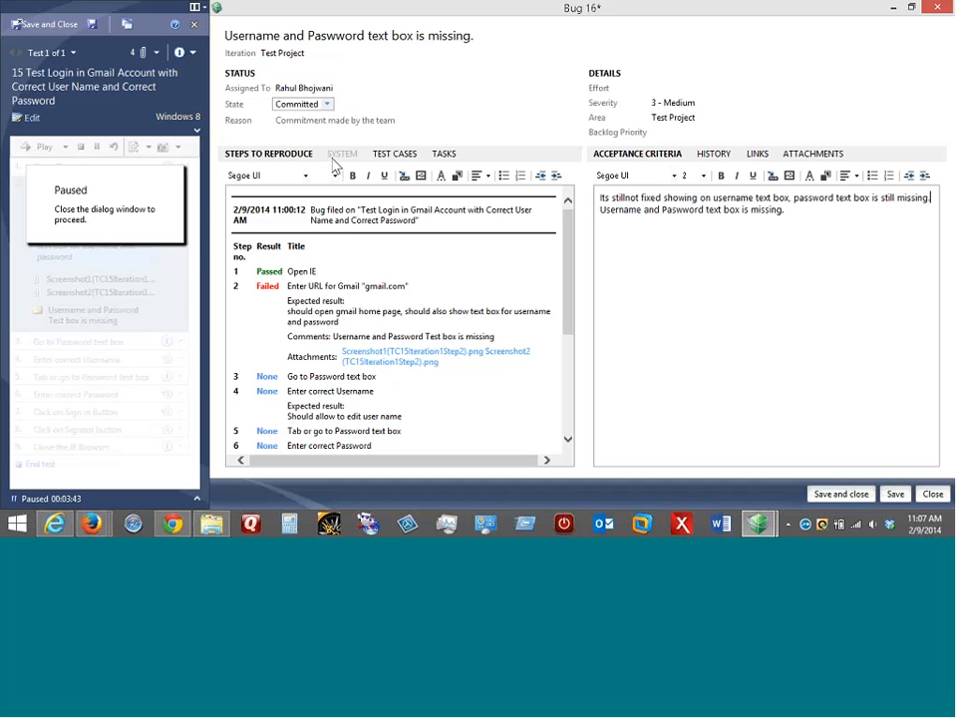
- Reassign Bug 16 to the Gmail-address team member and save
left_click(342, 87)
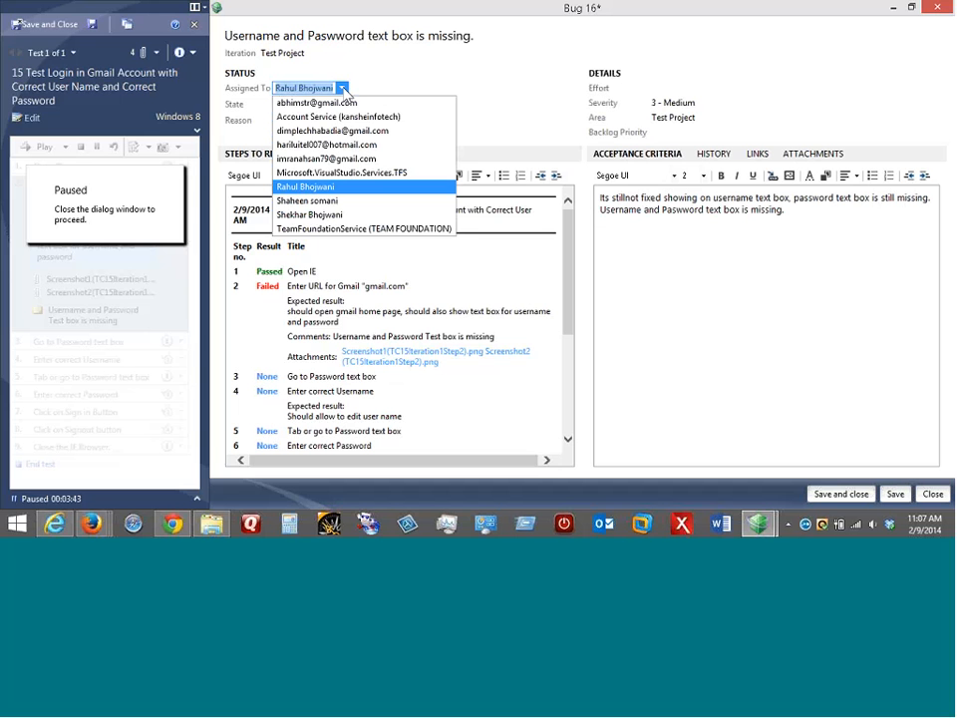
left_click(329, 131)
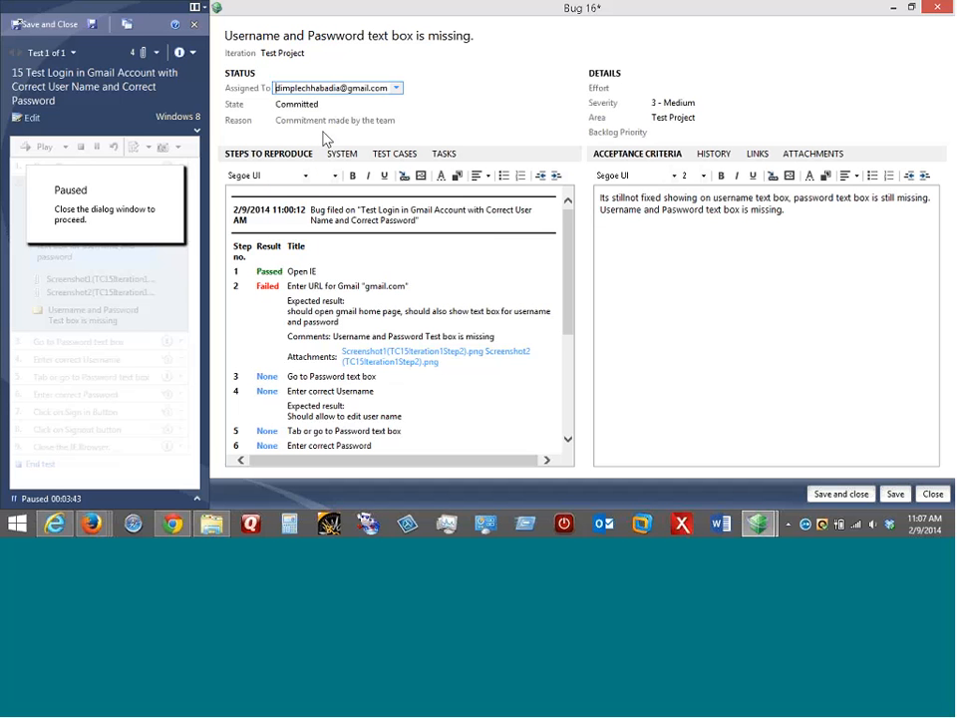
left_click(894, 494)
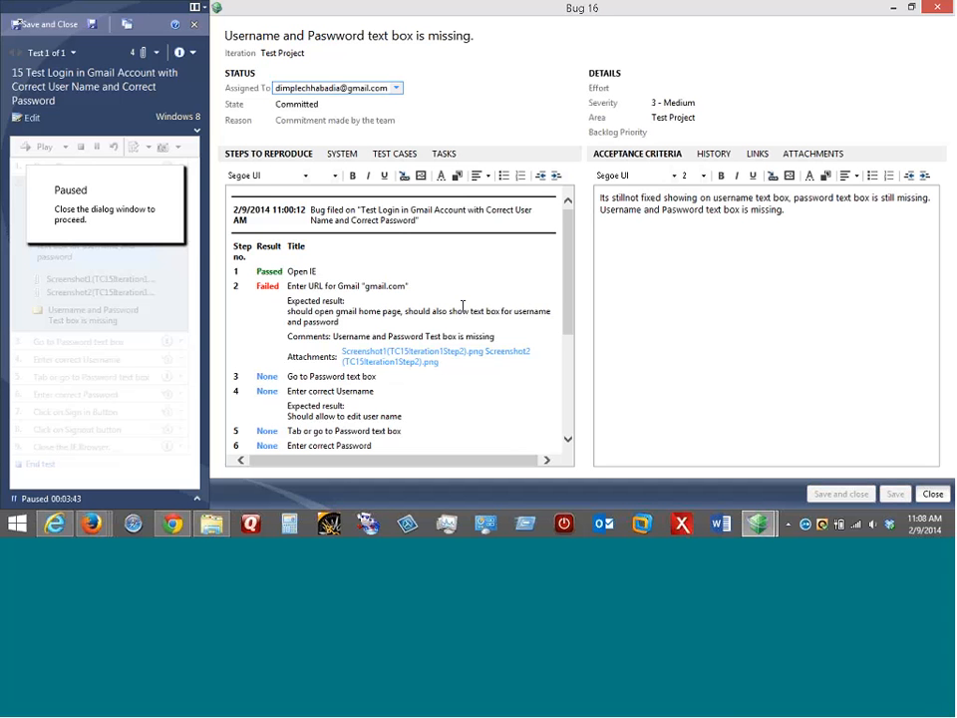
- Set Bug 16's state to Done and save it
left_click(327, 106)
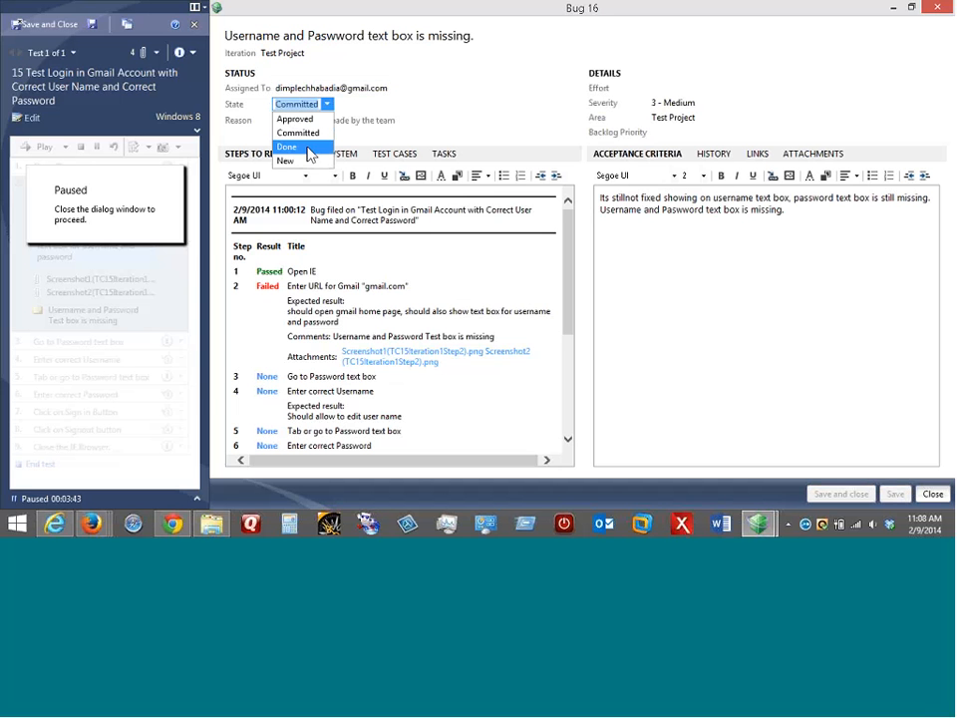
left_click(289, 147)
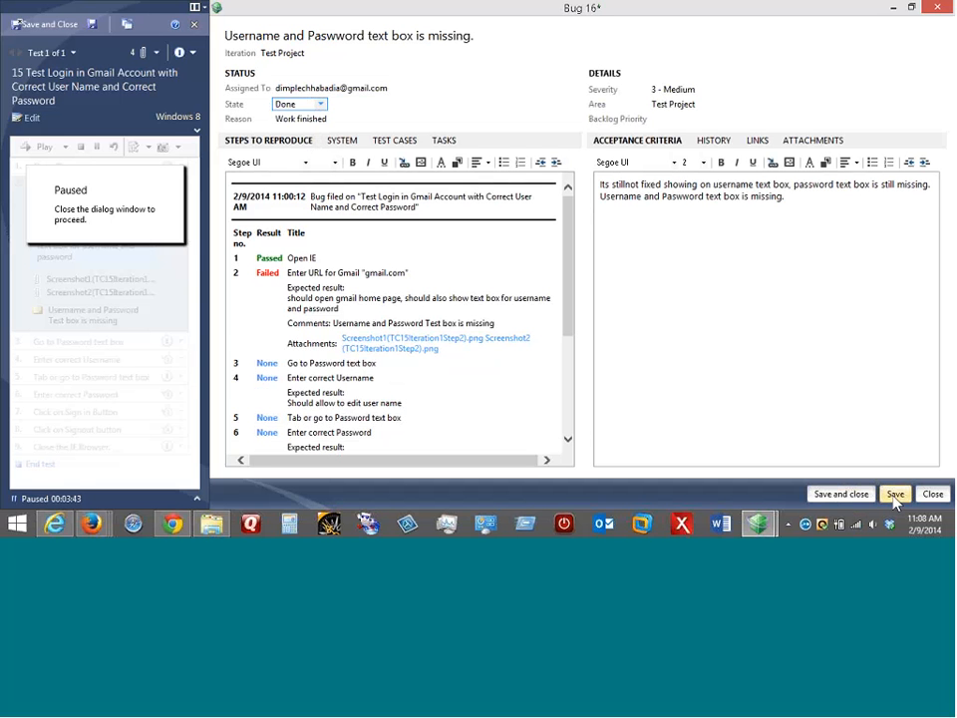
left_click(893, 495)
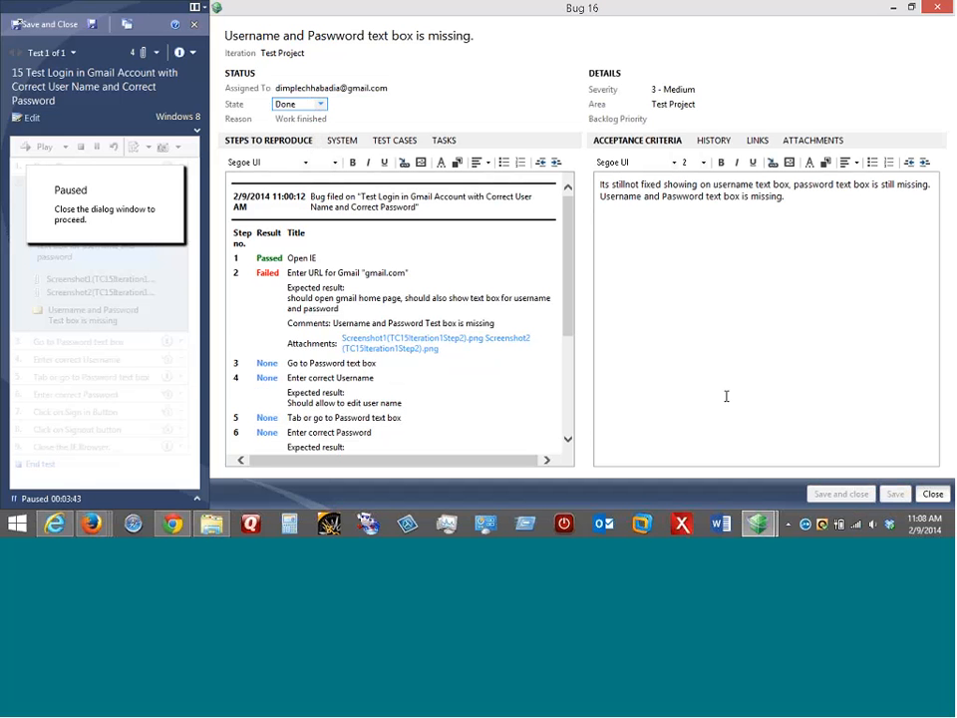
- Close the bug form and open Gmail's 'Email from Google' page from Internet Explorer's jump list
left_click(933, 494)
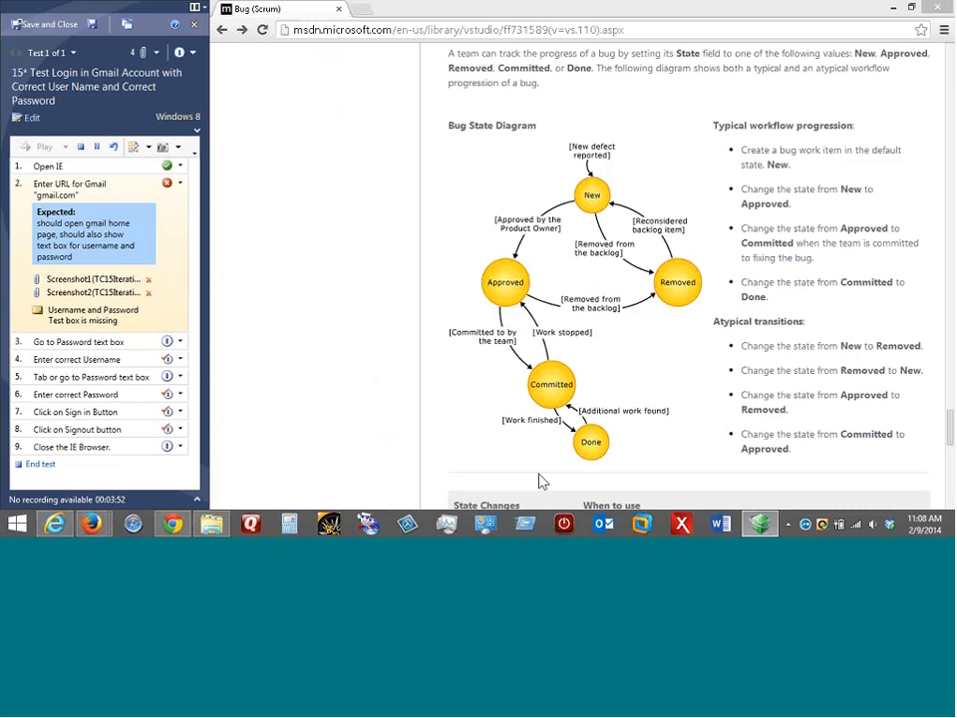
left_click(62, 526)
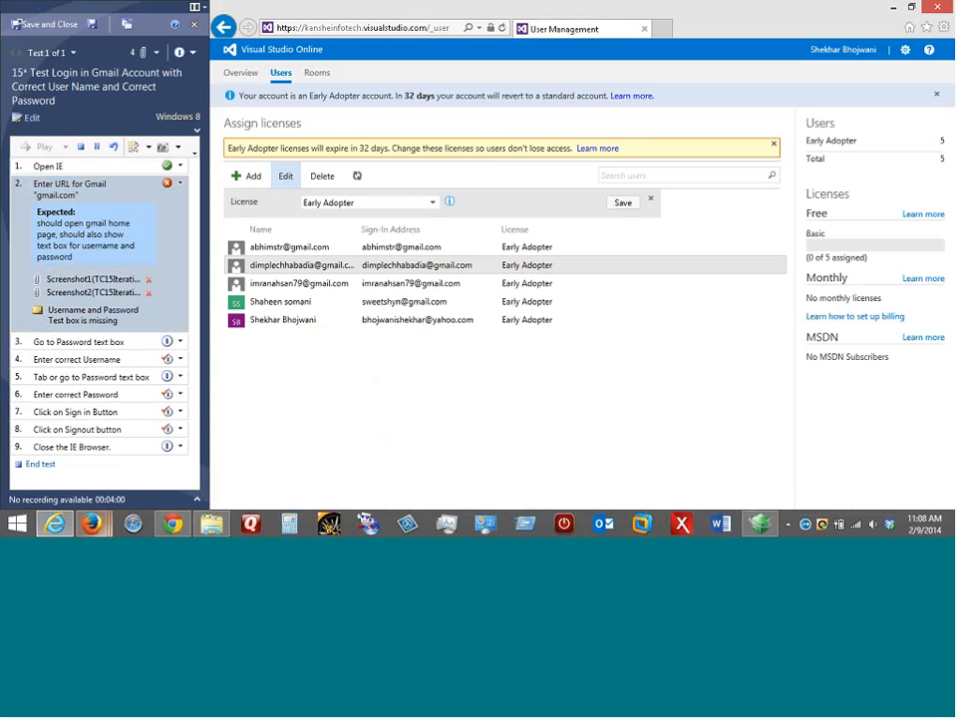
right_click(60, 529)
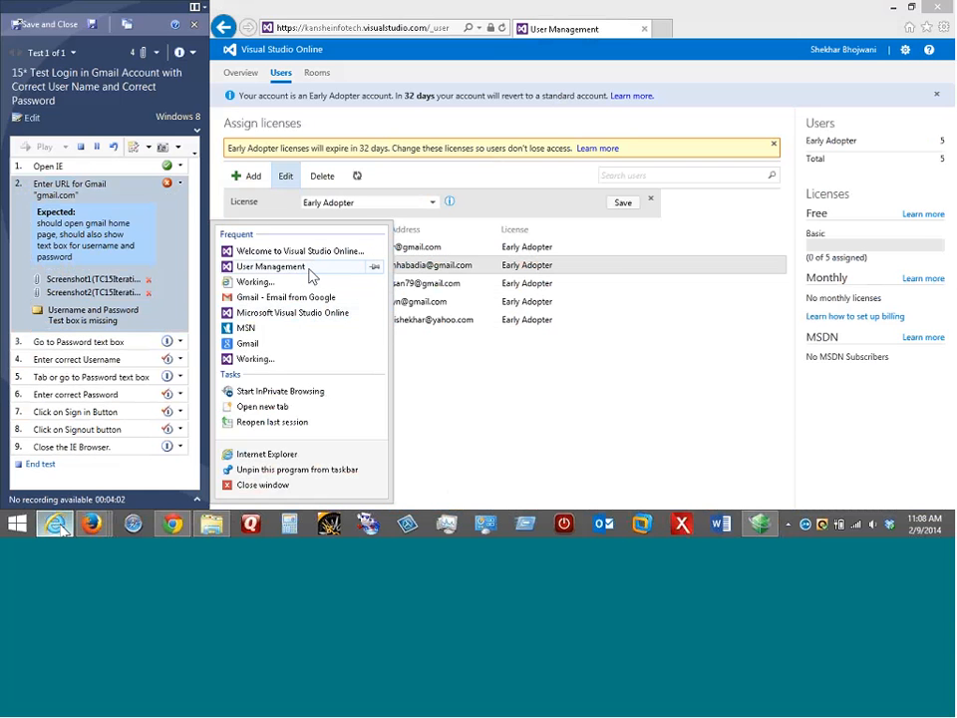
left_click(310, 301)
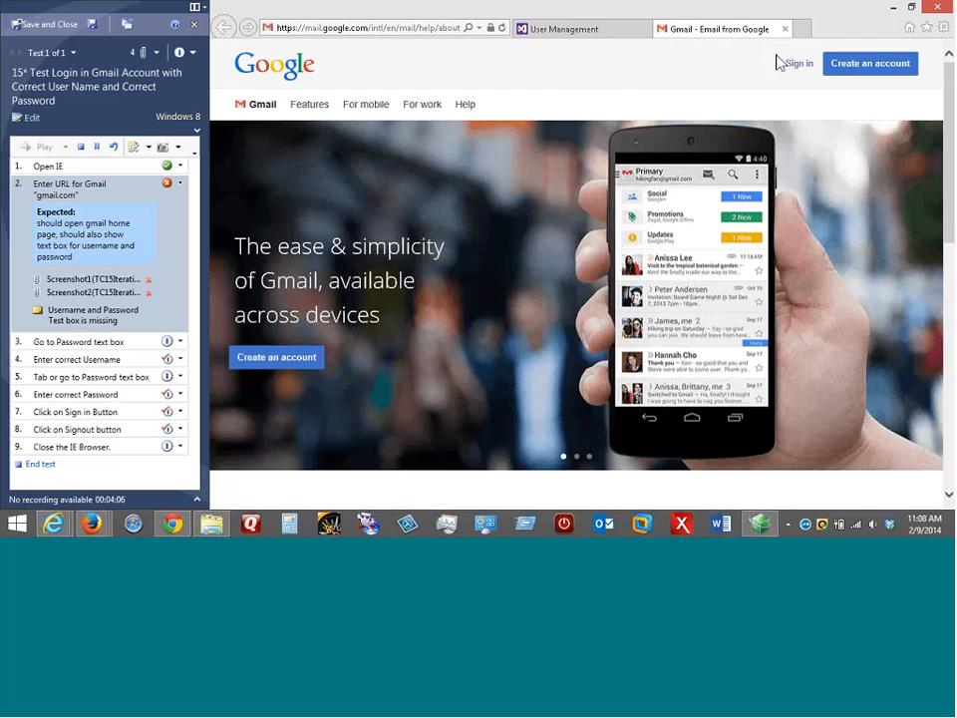
- On the Gmail sign-in page, enter the account username and password and uncheck Stay signed in
left_click(798, 64)
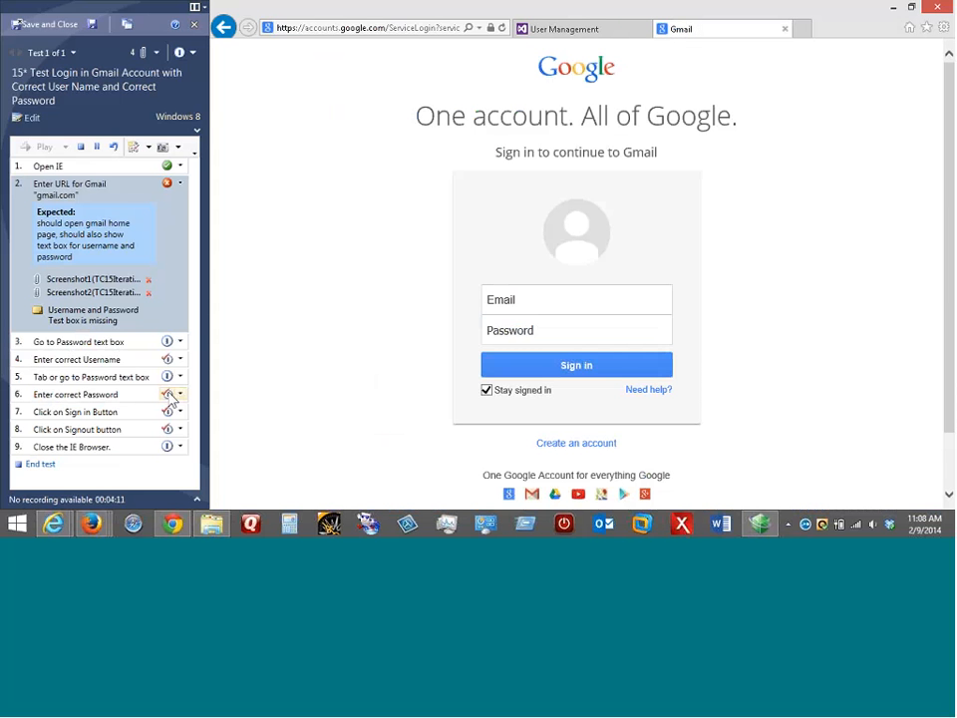
left_click(588, 302)
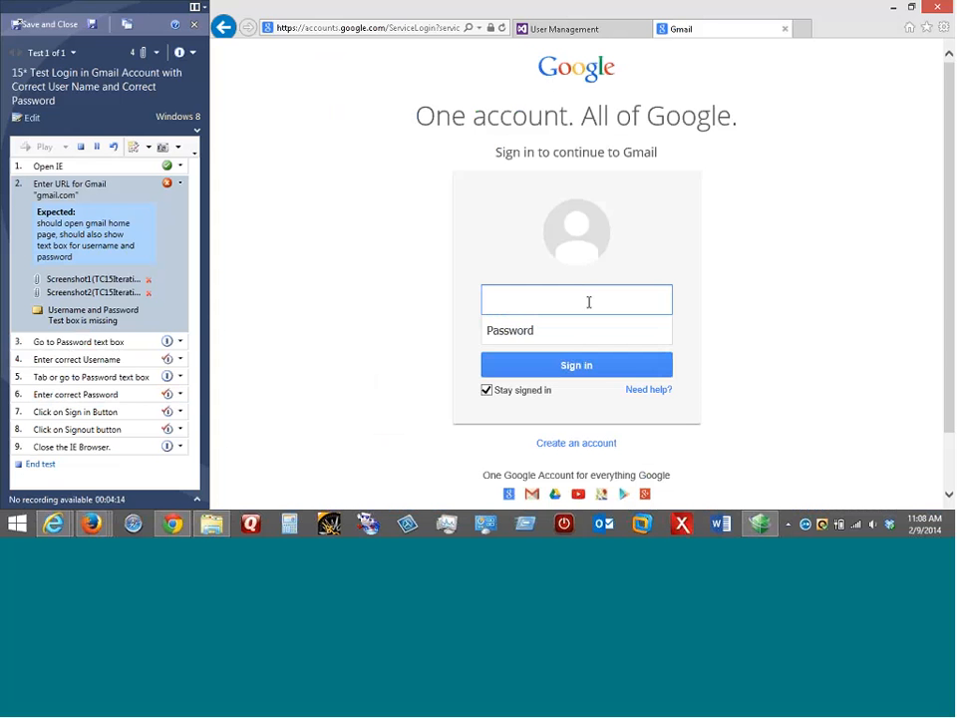
key("Tab")
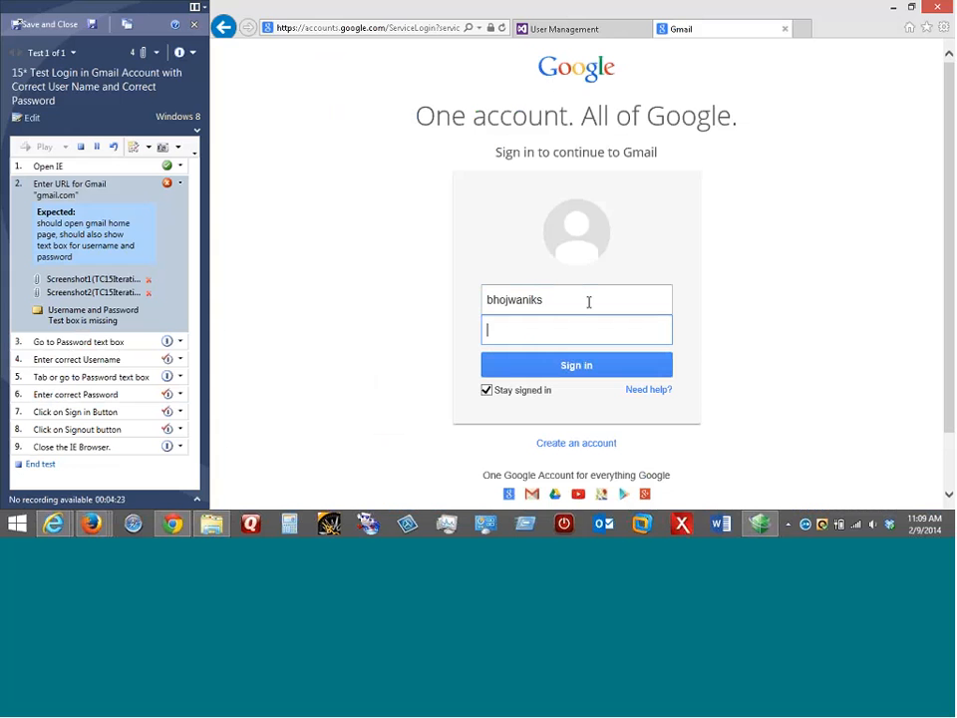
type("••••••••••••")
left_click(487, 391)
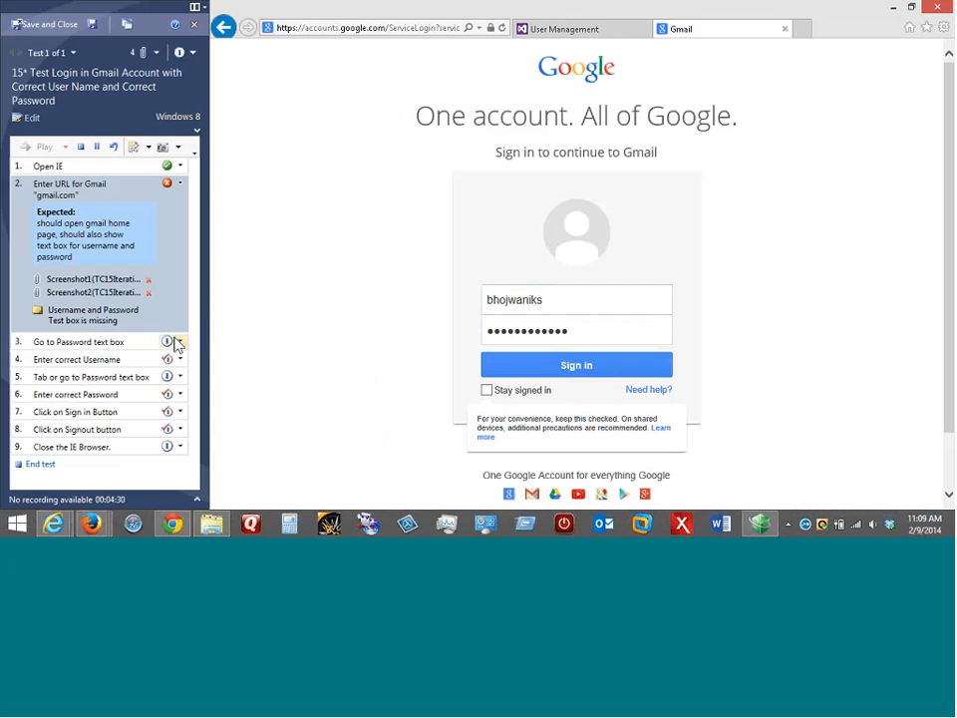
- Clear the password and username fields and advance the test run to step 3
double_click(583, 331)
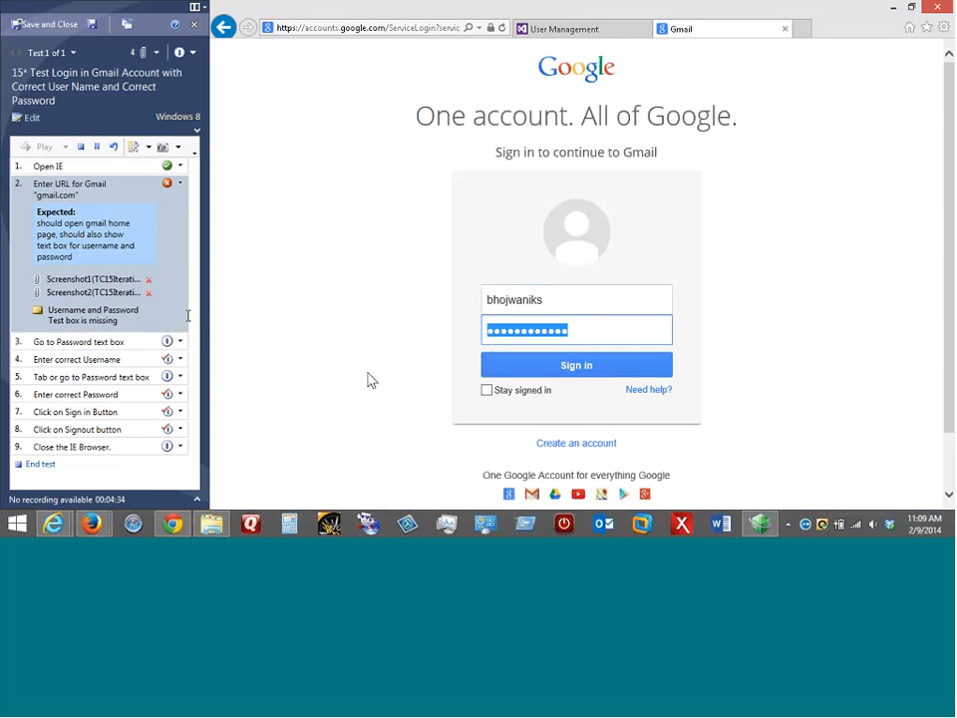
key("BackSpace")
double_click(556, 303)
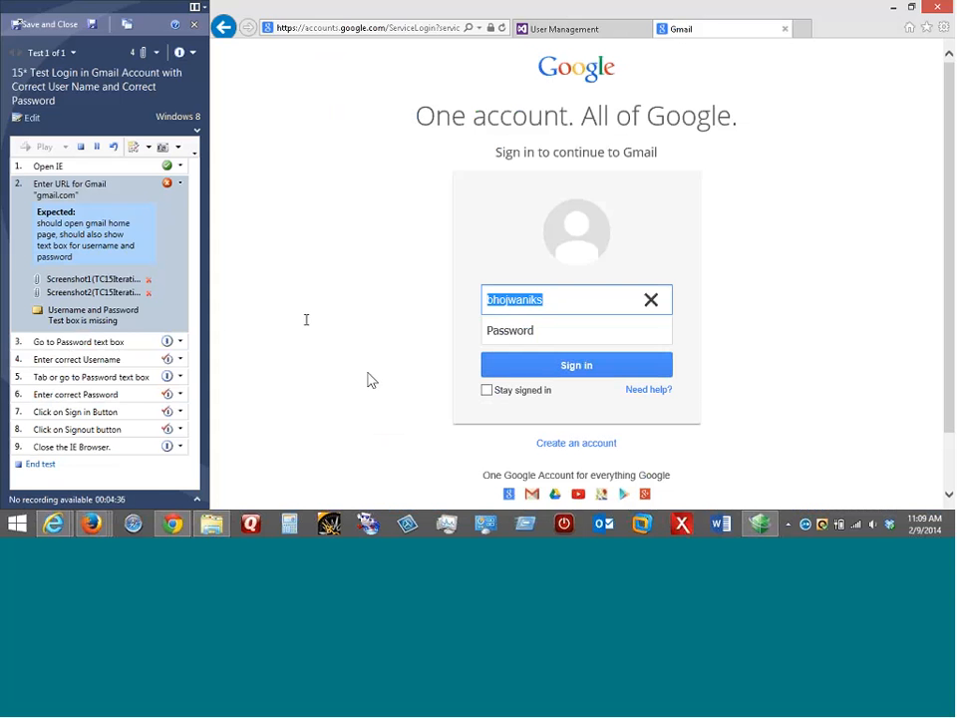
key("BackSpace")
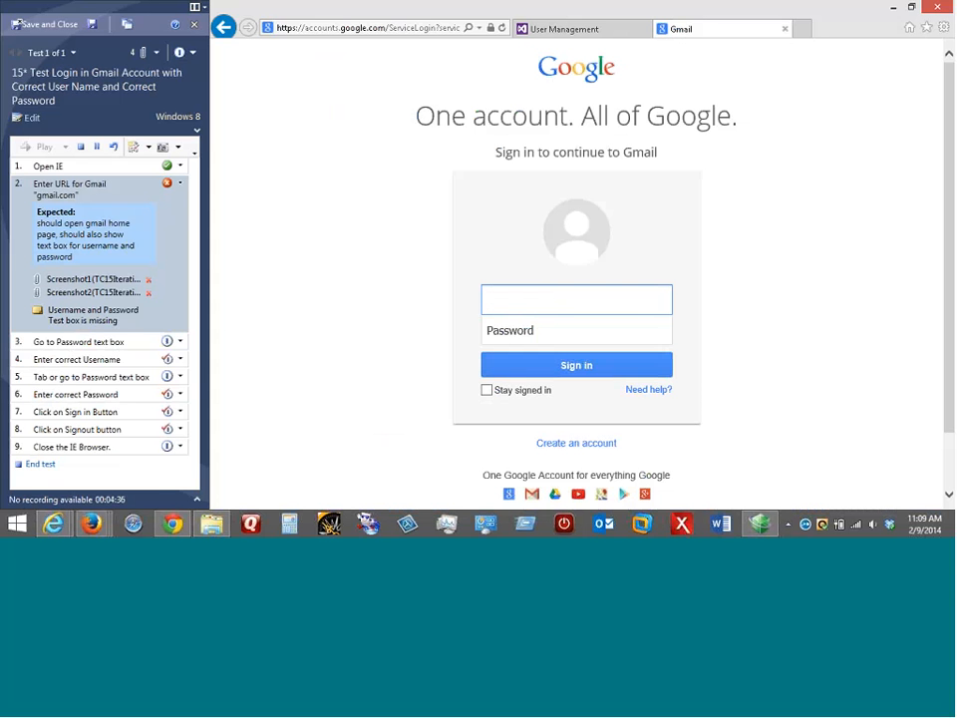
left_click(116, 344)
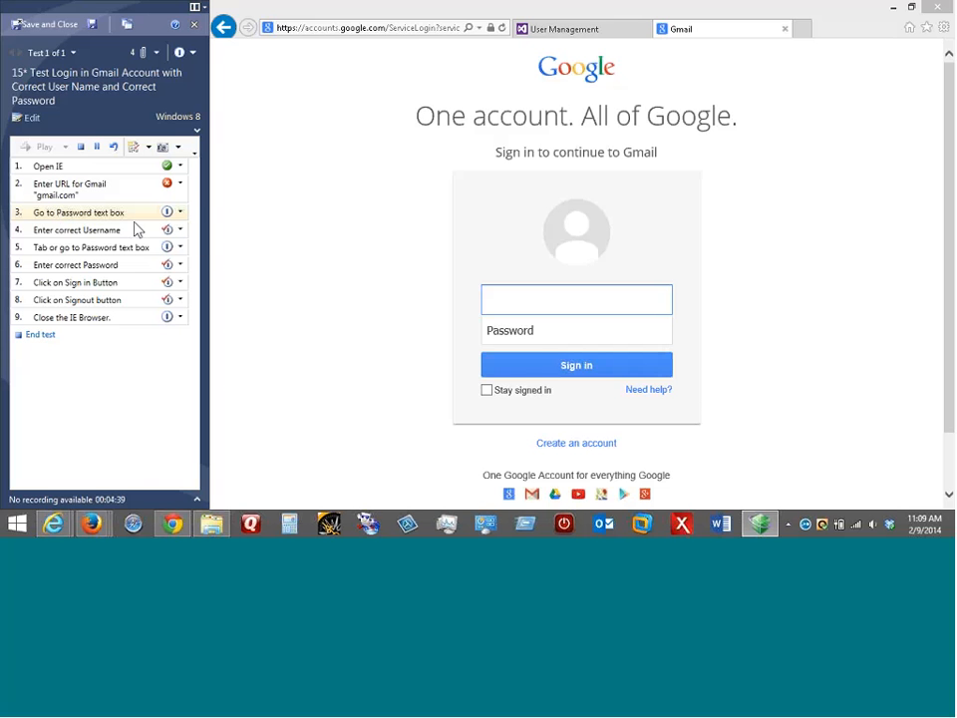
- In Test Case 15's editor, change step 3's action to 'Go to username text box'
double_click(64, 212)
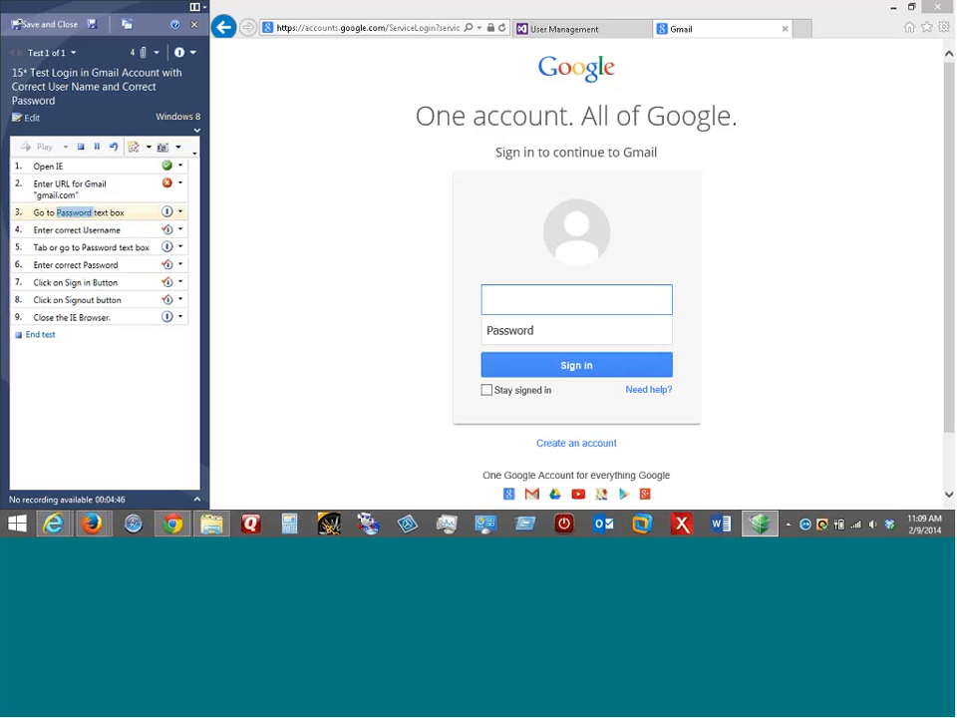
left_click(31, 119)
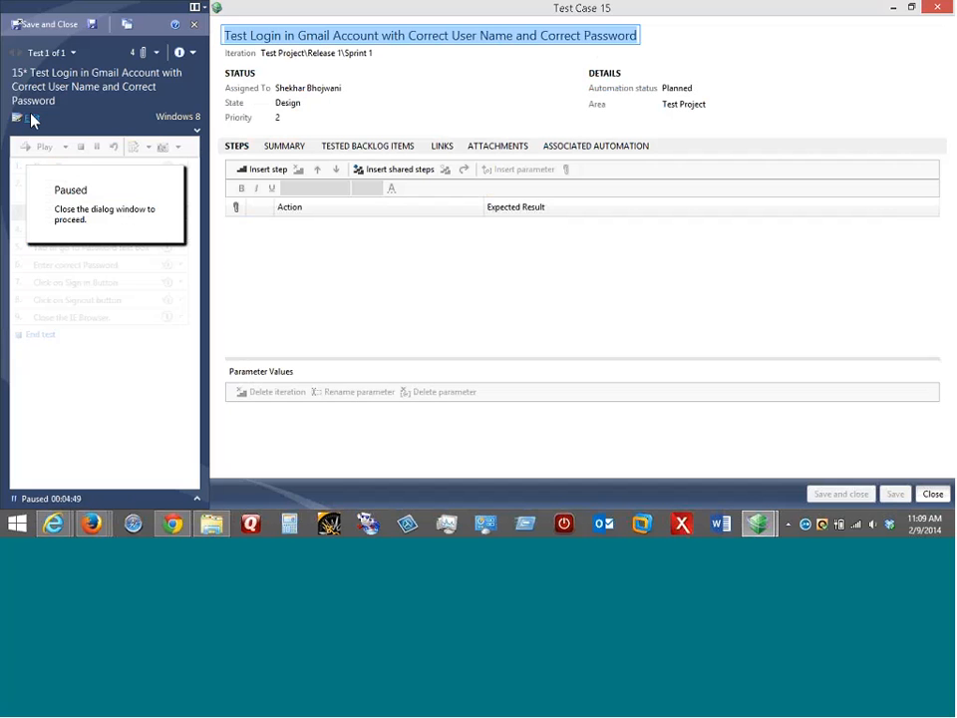
double_click(339, 282)
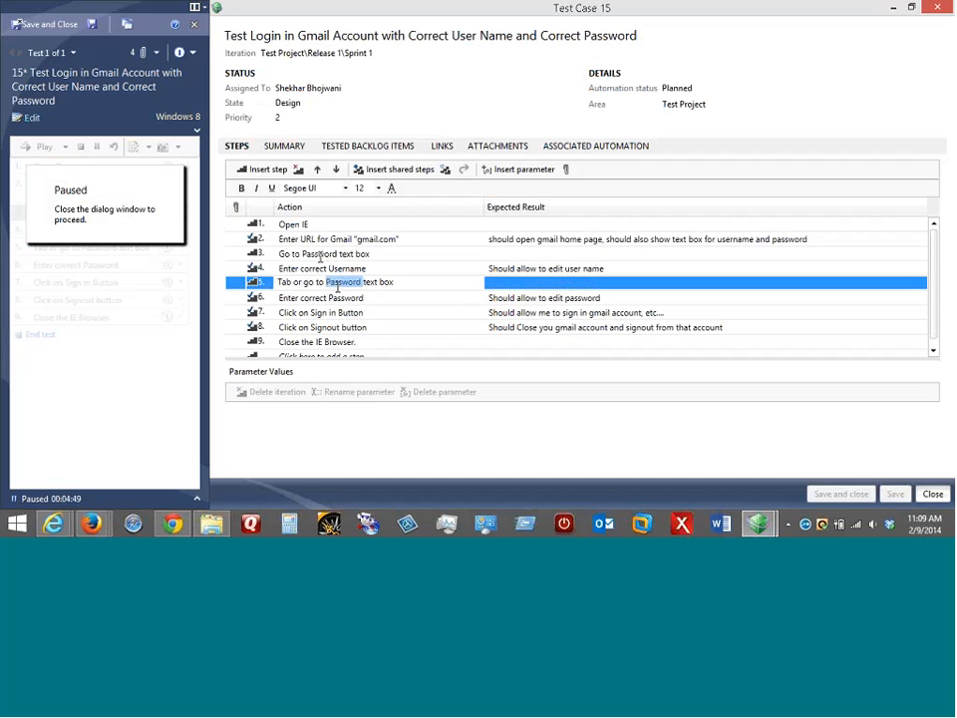
left_click(323, 255)
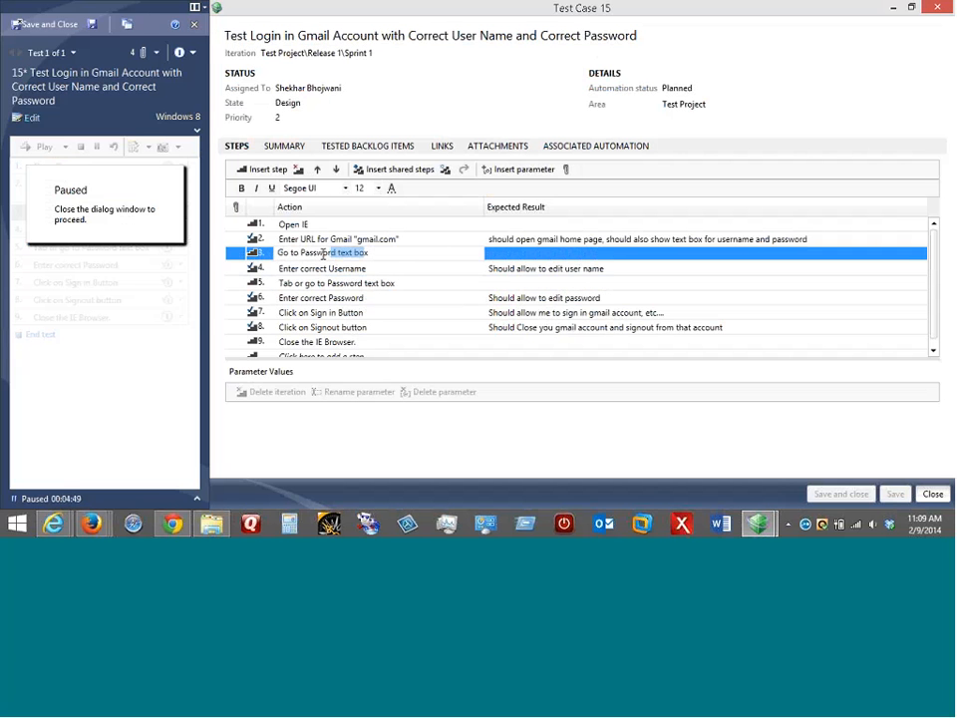
double_click(323, 256)
type("username")
- Save and close Test Case 15, dismissing the 'Modifications cannot be included' notice
left_click(852, 493)
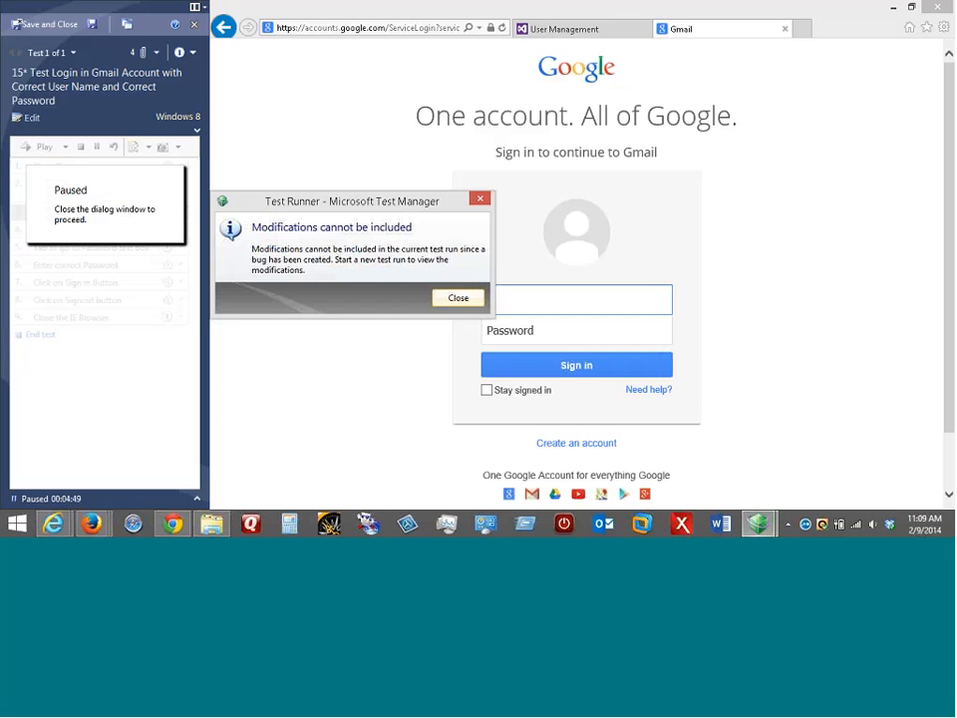
left_click(461, 297)
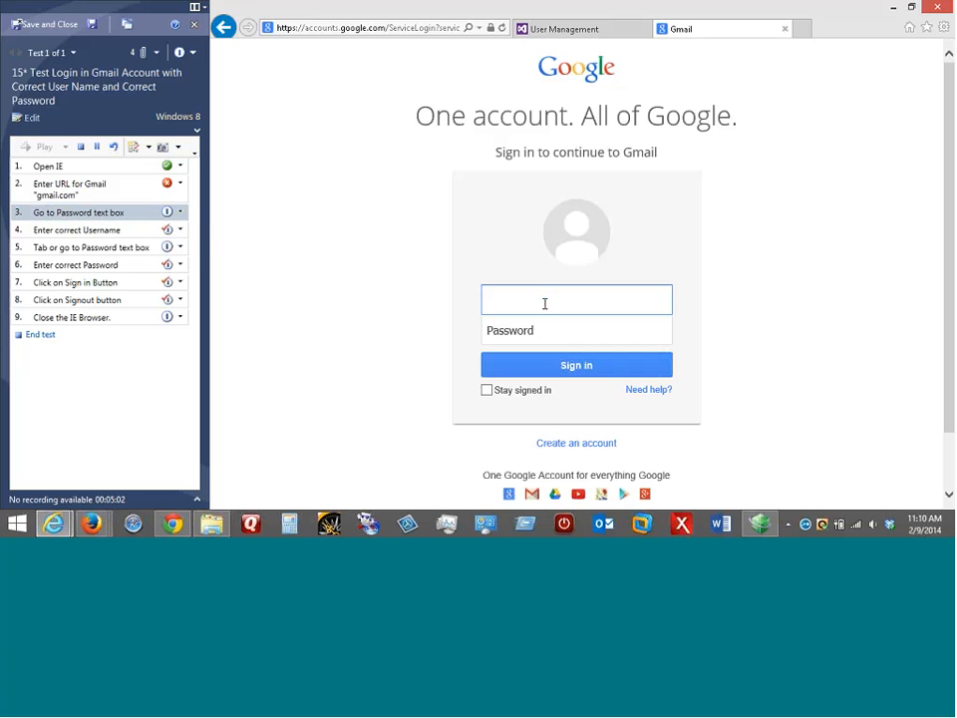
- Pass steps 3 and 4 while entering the account username in Gmail
left_click(168, 212)
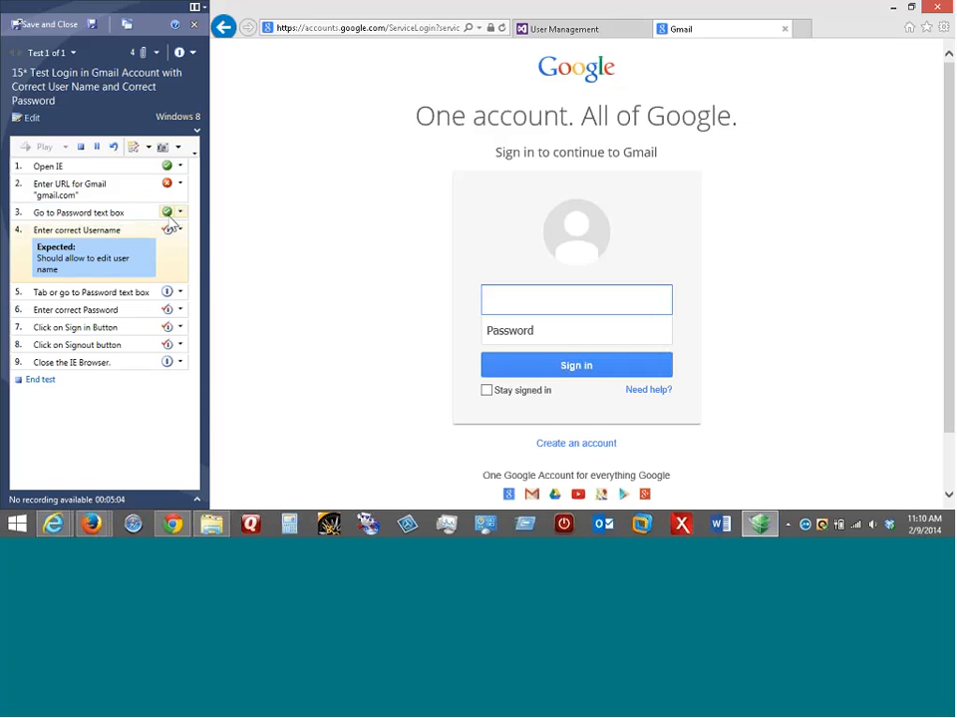
left_click(554, 307)
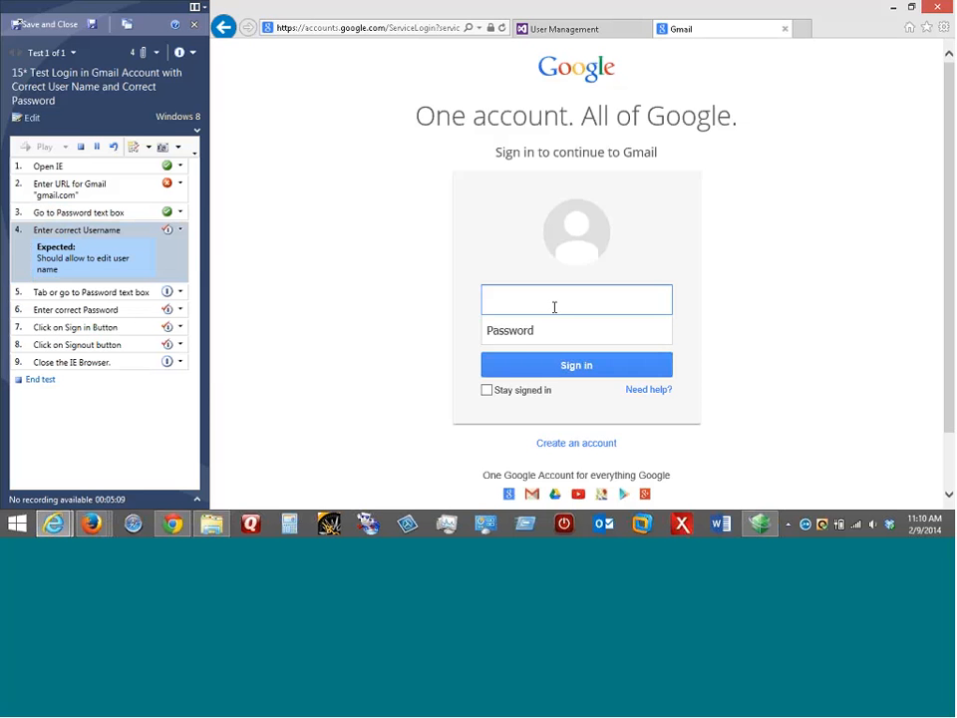
left_click(168, 232)
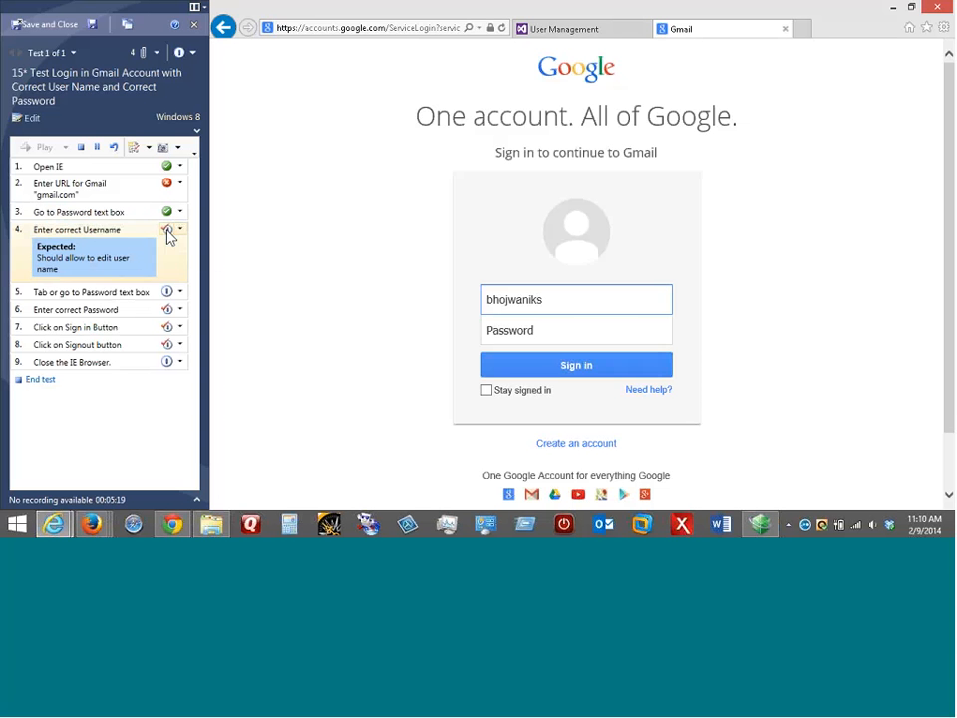
left_click(167, 233)
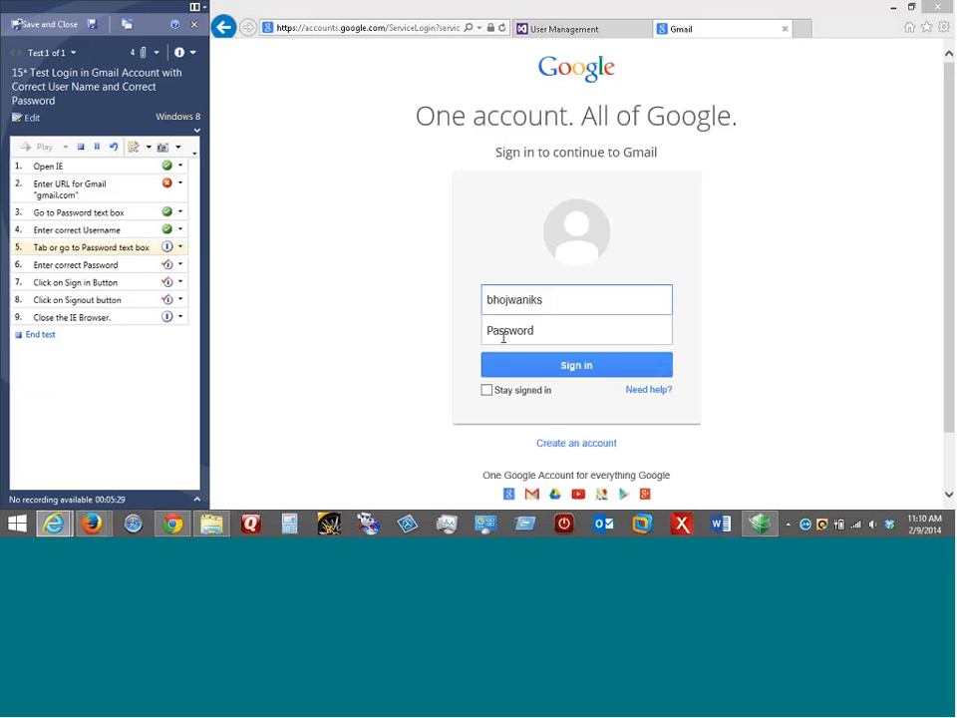
- Pass steps 5 and 6 while entering the account password, then submit the Gmail sign-in
left_click(504, 337)
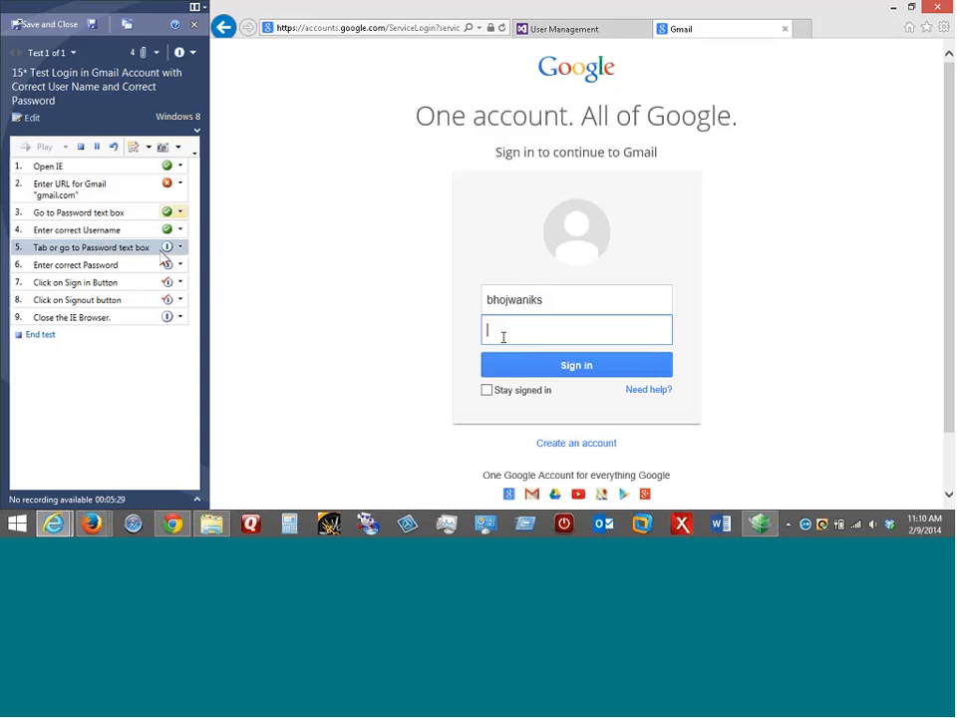
left_click(167, 249)
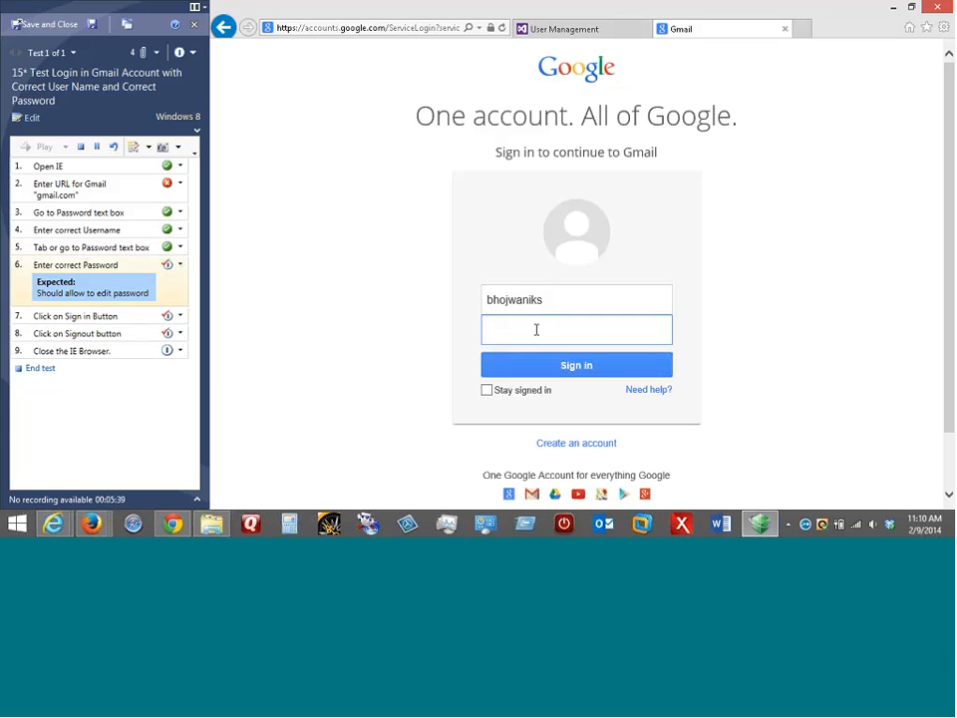
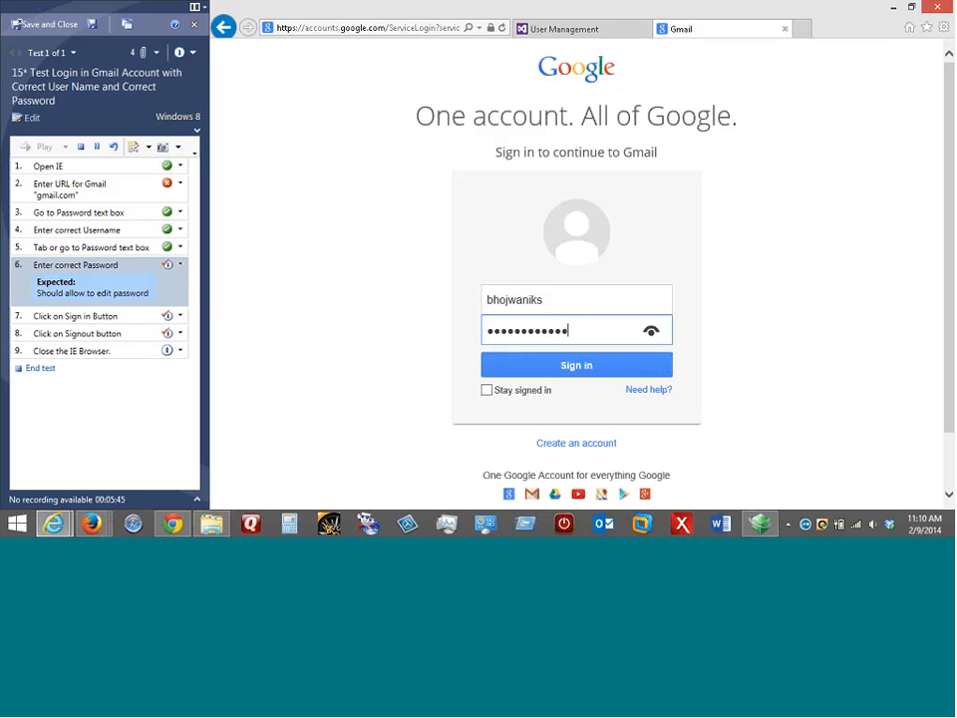
left_click(166, 264)
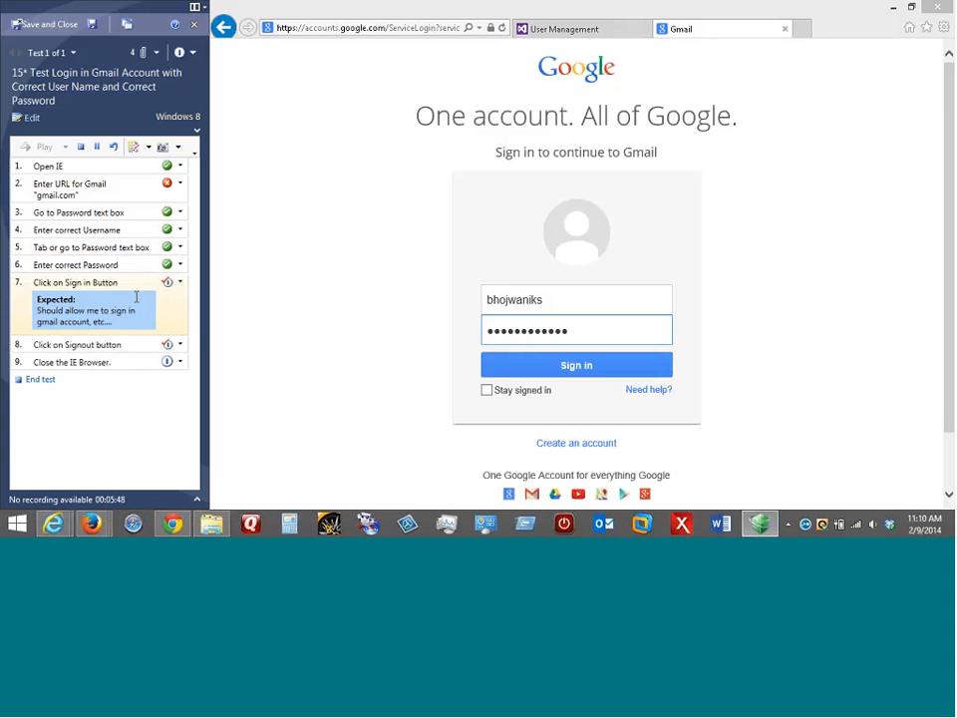
left_click(565, 371)
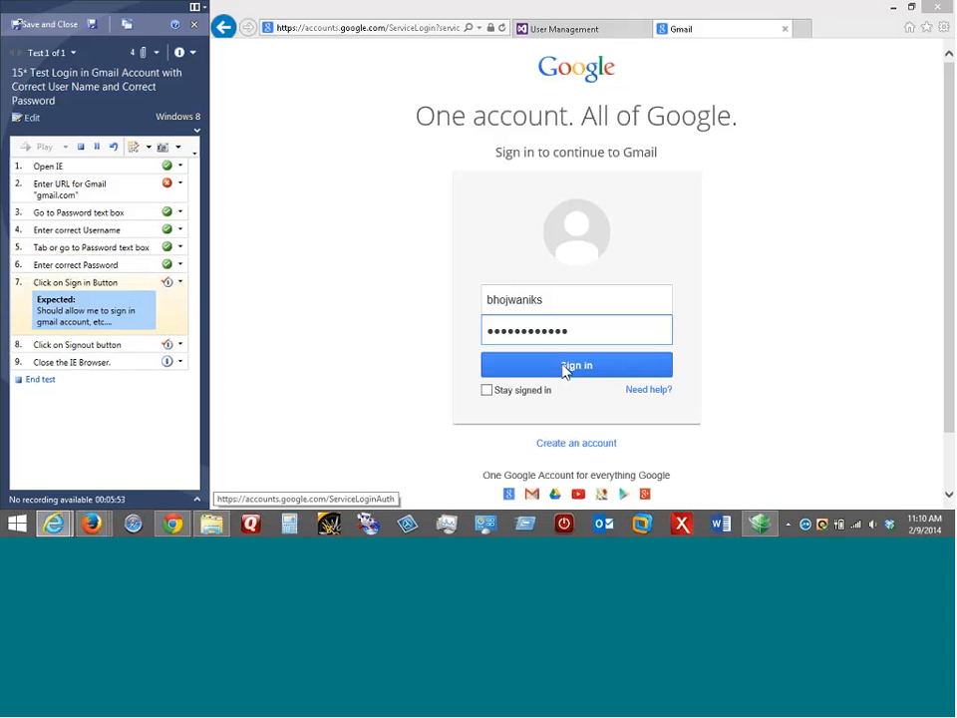
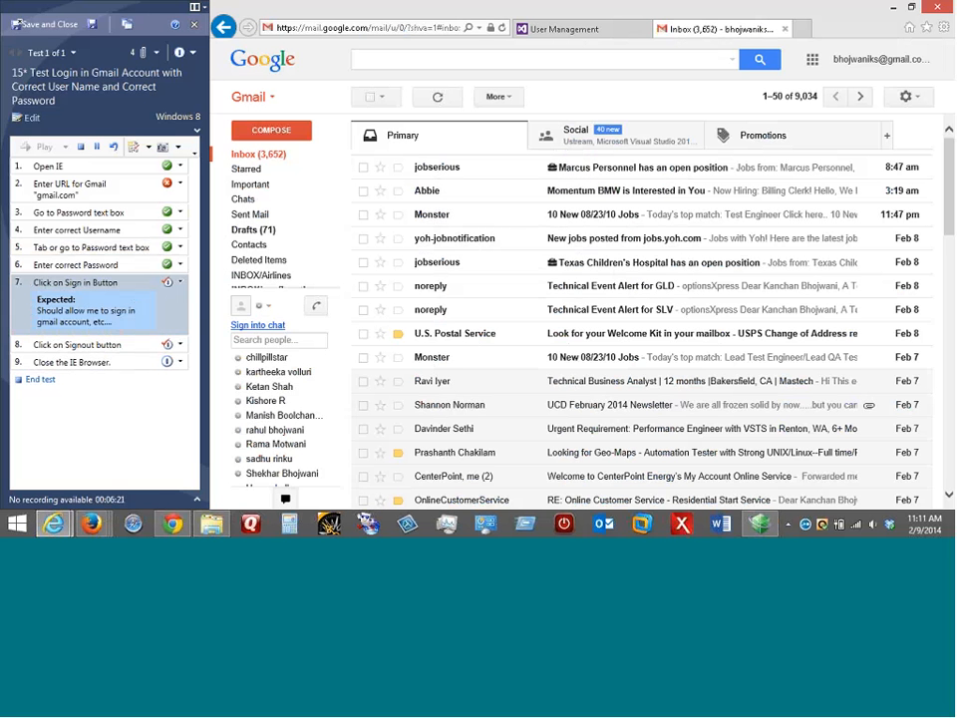
- Inspect Gmail's app switcher, More actions and settings dropdowns in the inbox
left_click(273, 102)
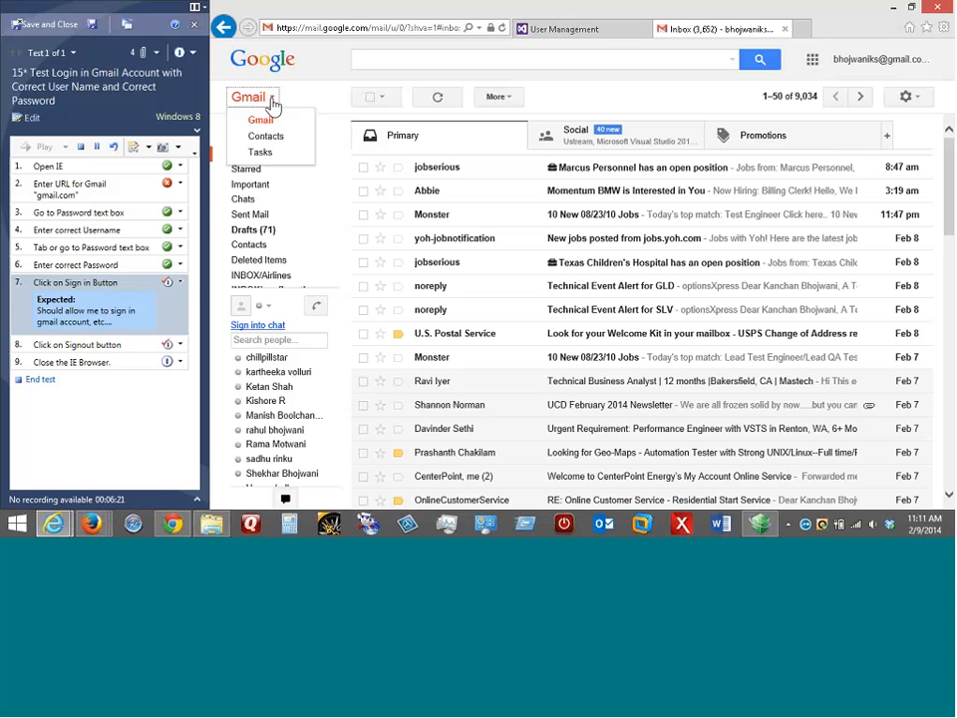
left_click(325, 76)
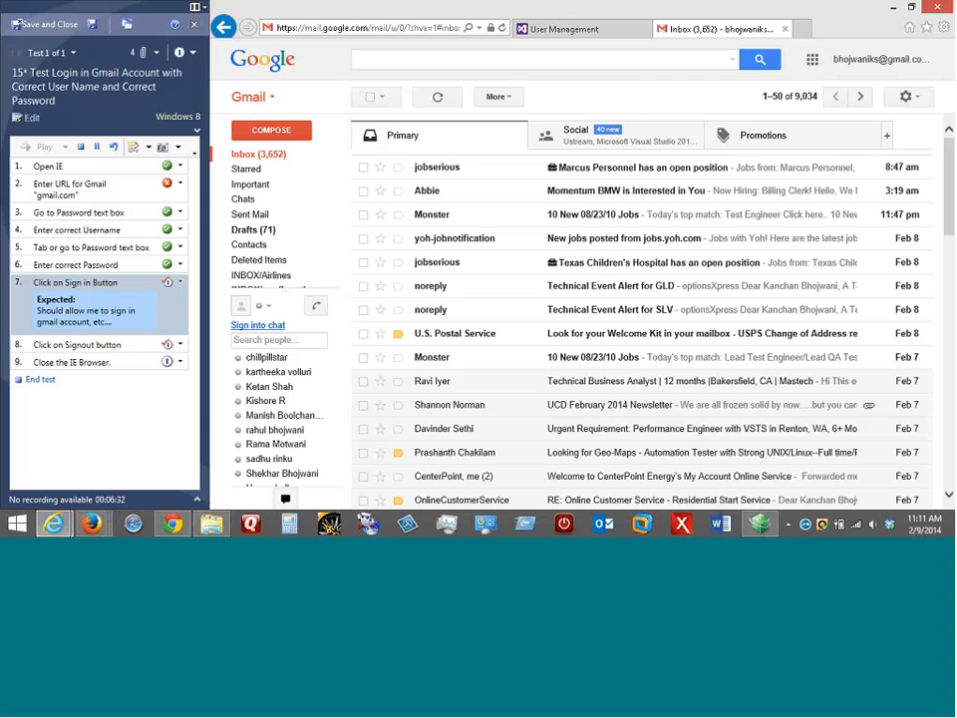
left_click(501, 98)
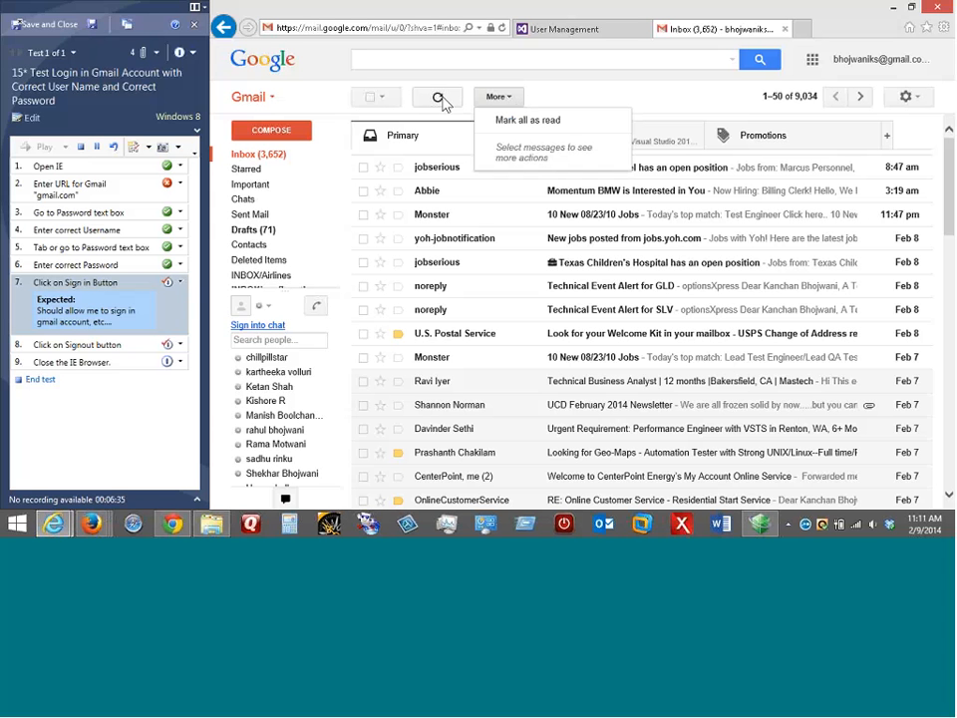
left_click(736, 104)
left_click(768, 97)
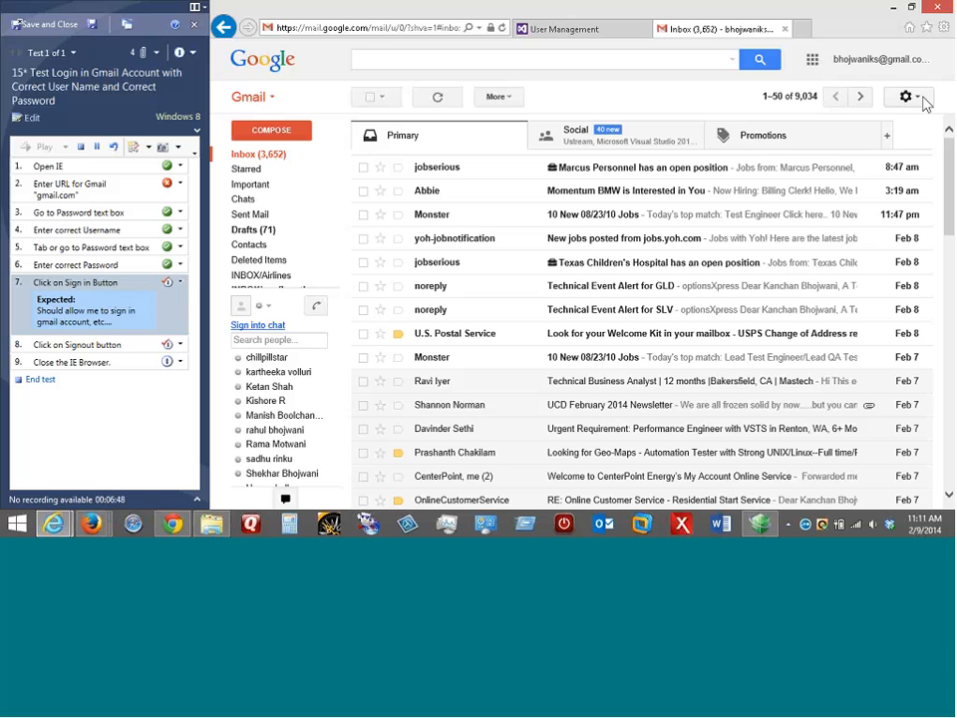
left_click(909, 96)
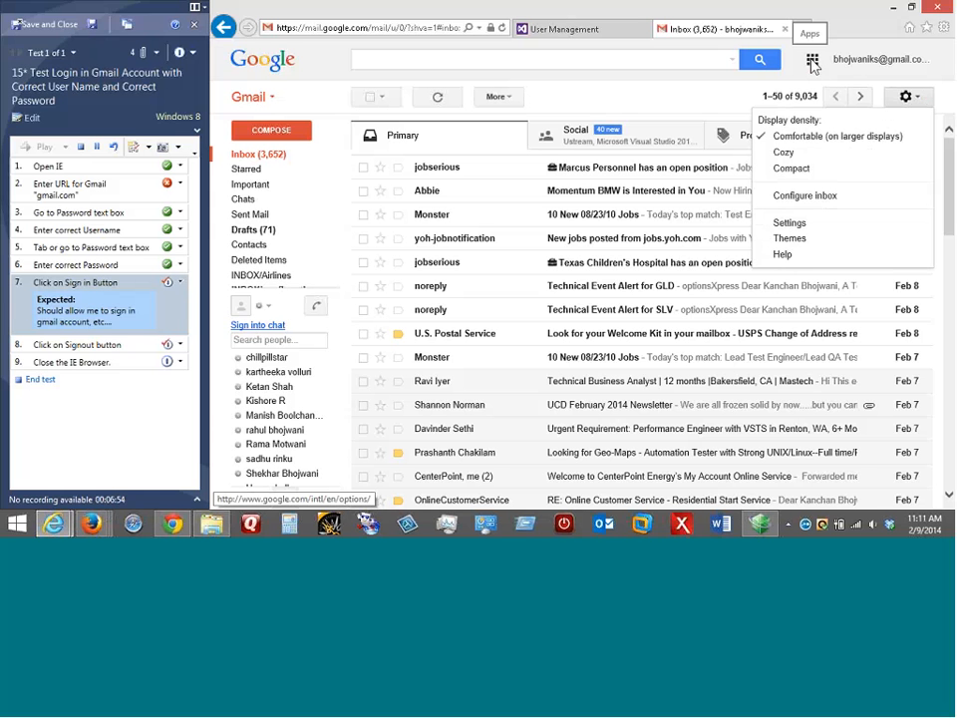
- Open the Google account panel in Gmail to reach Sign out
left_click(883, 66)
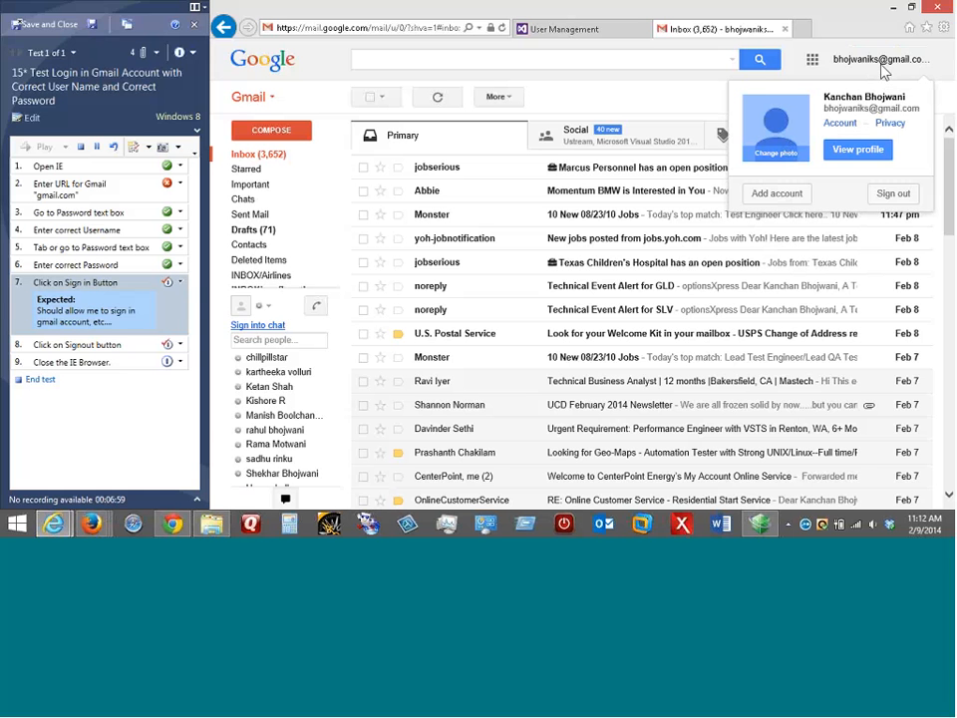
left_click(699, 97)
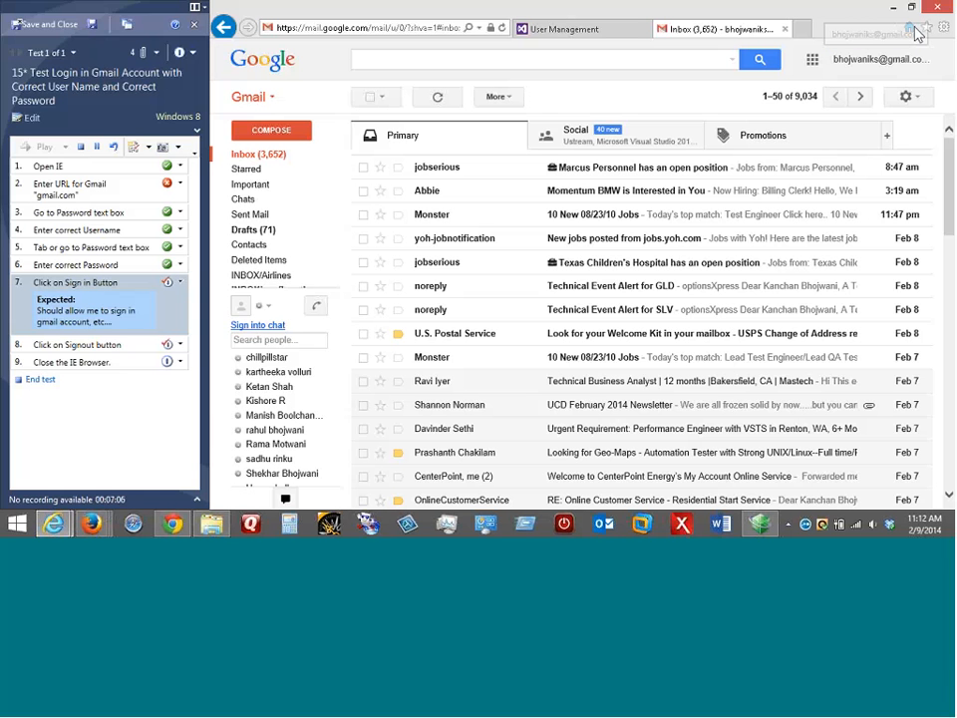
left_click(897, 62)
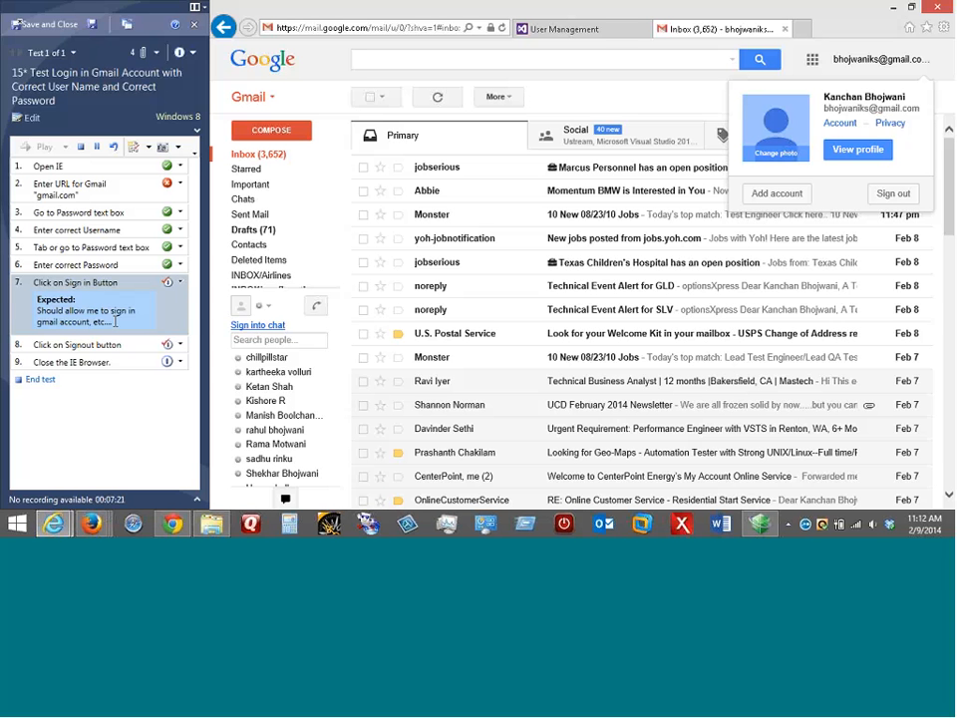
- Pass steps 7 and 8, sign out of Gmail, and close the browser window
left_click(170, 285)
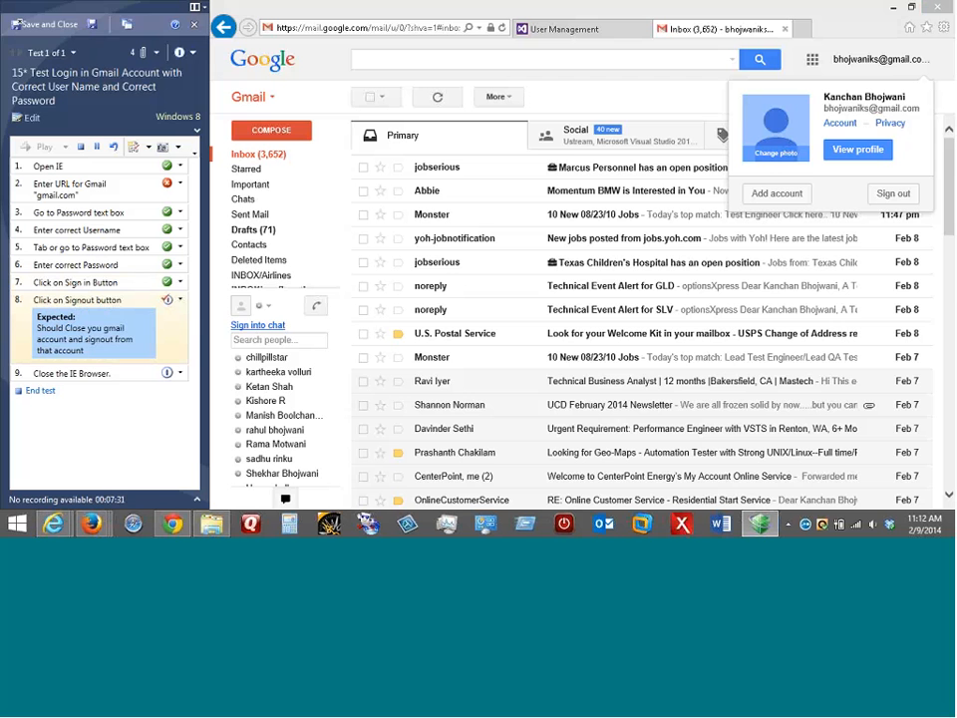
left_click(893, 197)
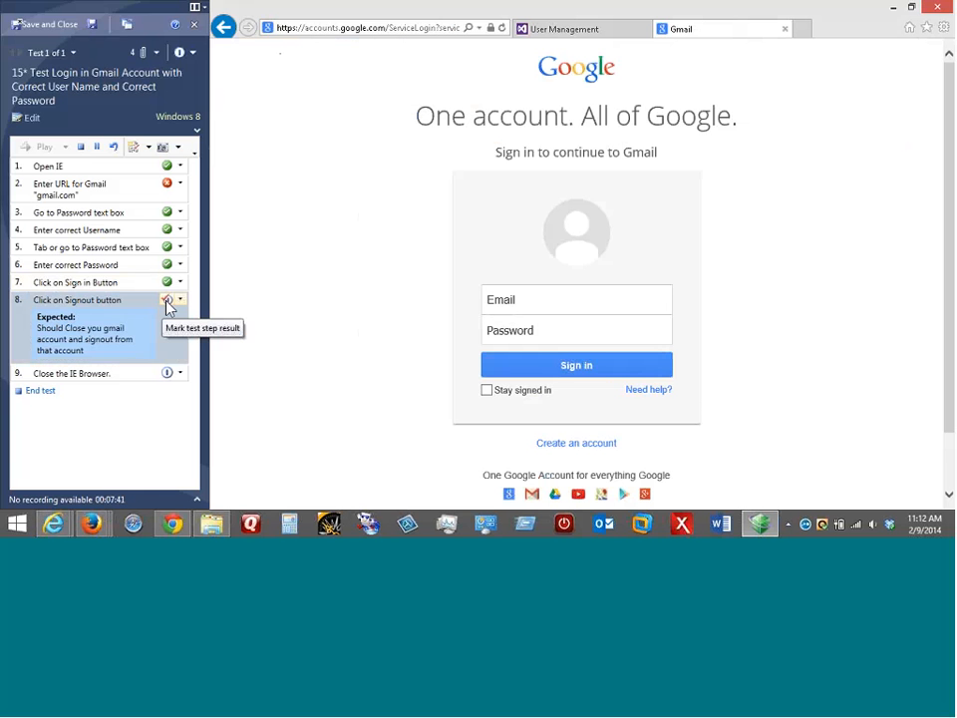
left_click(167, 302)
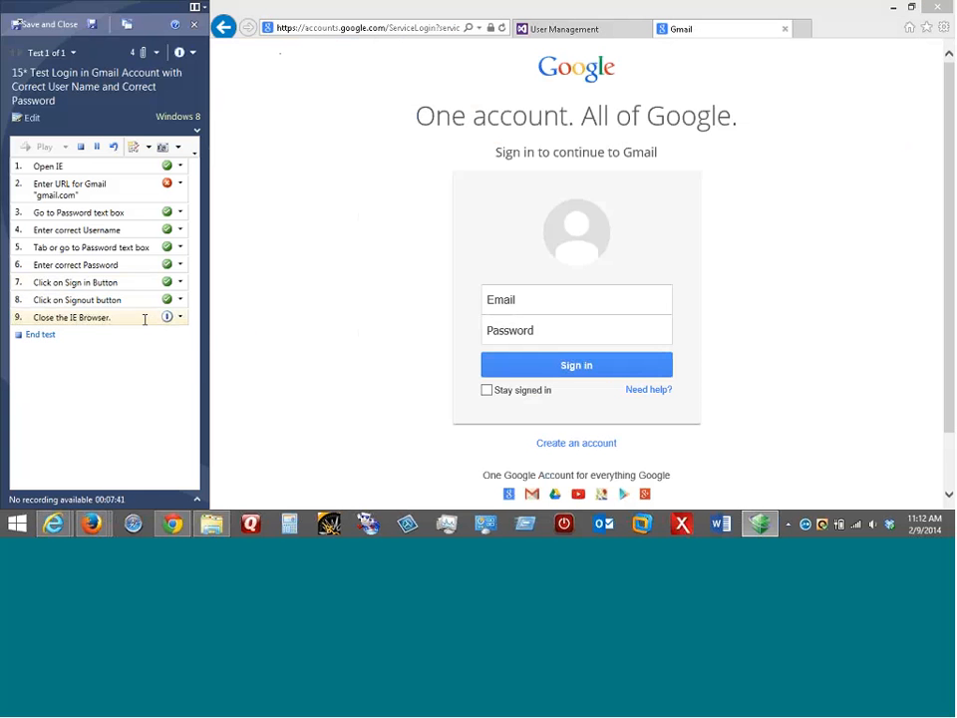
left_click(937, 8)
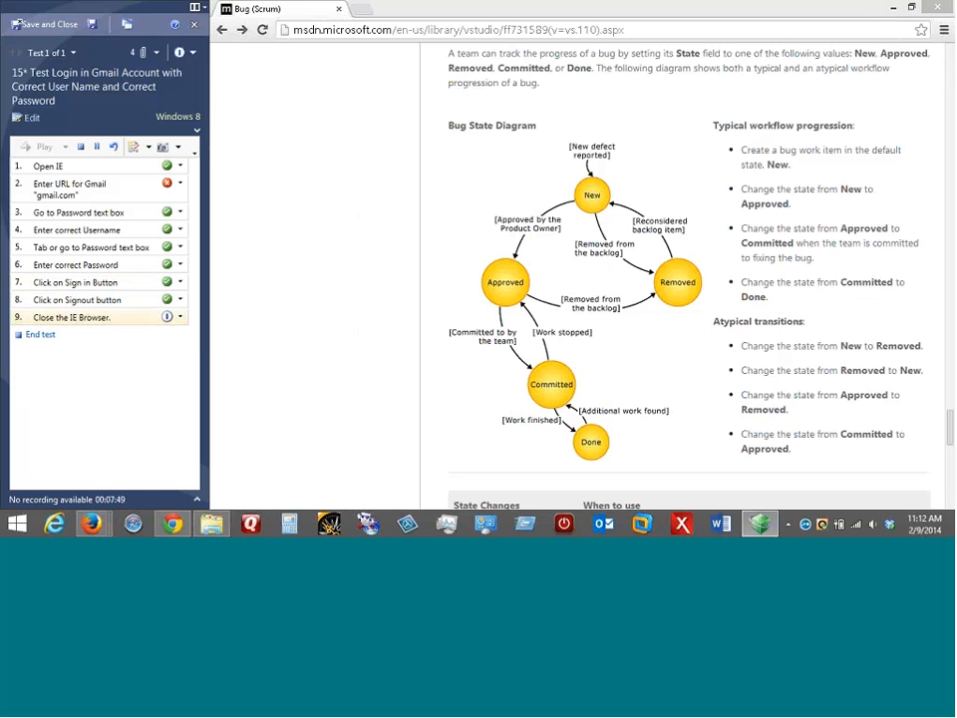
- Pass step 9, end the test run, and save and close the runner
left_click(167, 321)
left_click(44, 335)
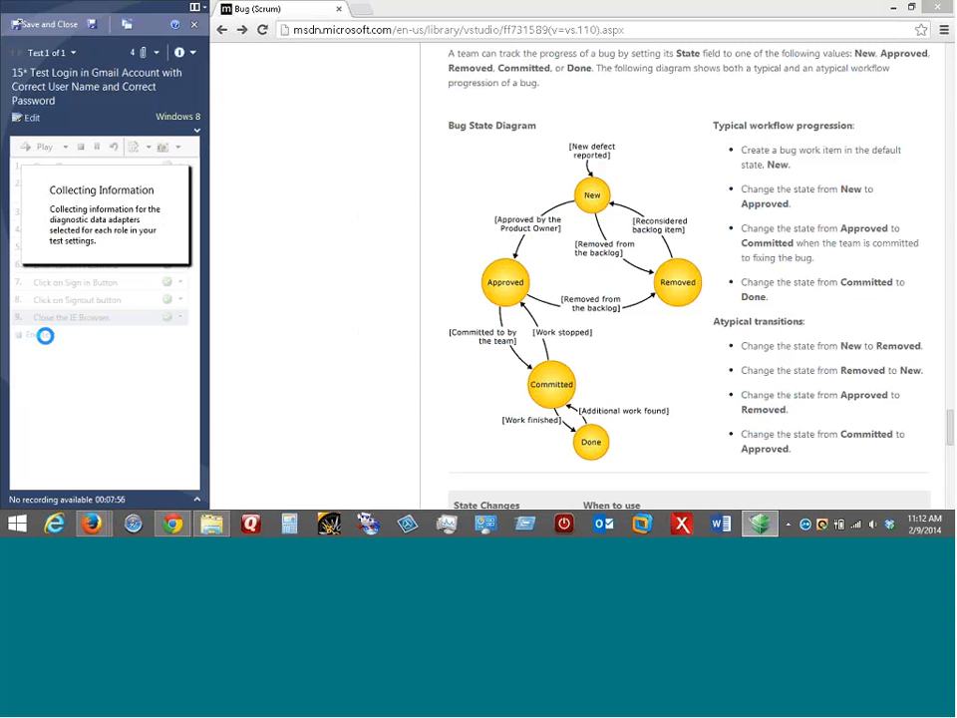
left_click(58, 27)
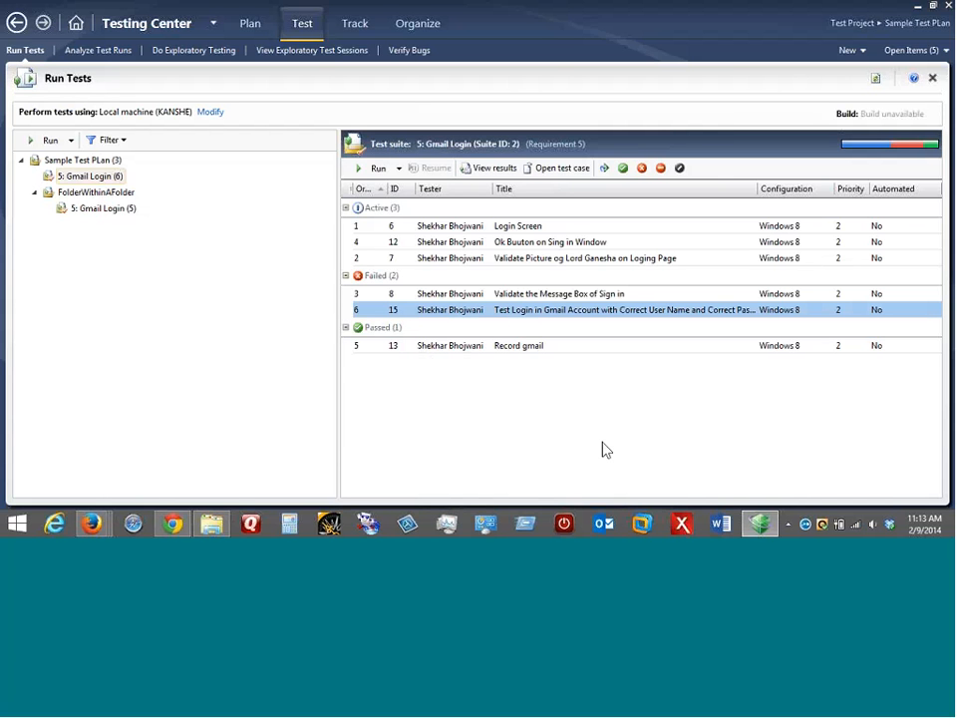
- Create a new Bug, browse its Steps to Reproduce, Test Cases and Tasks sections, then close it
left_click(863, 54)
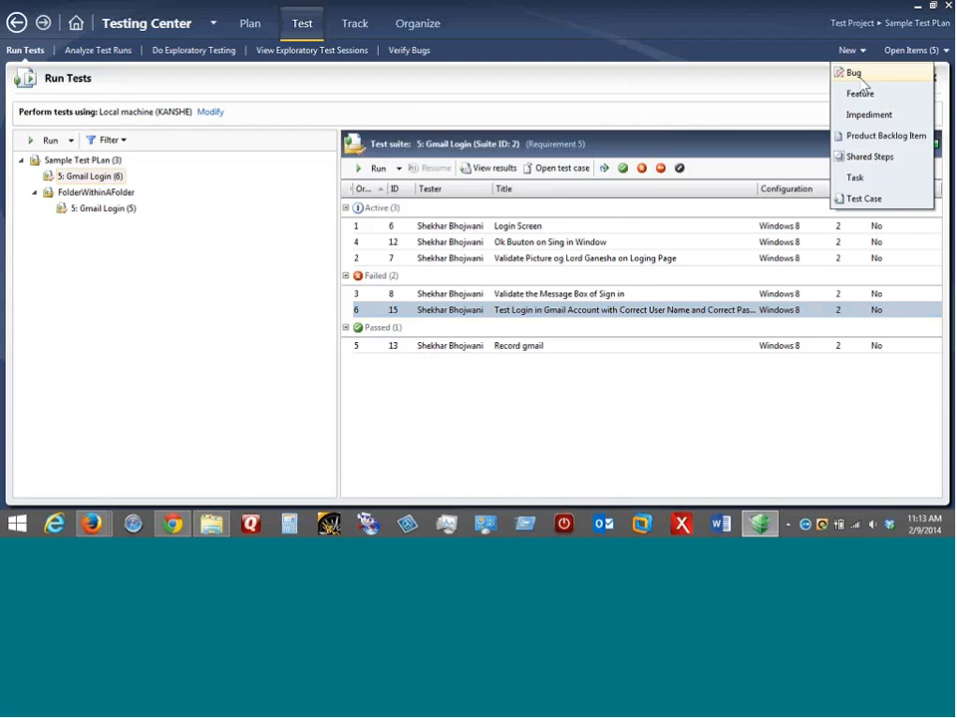
left_click(861, 79)
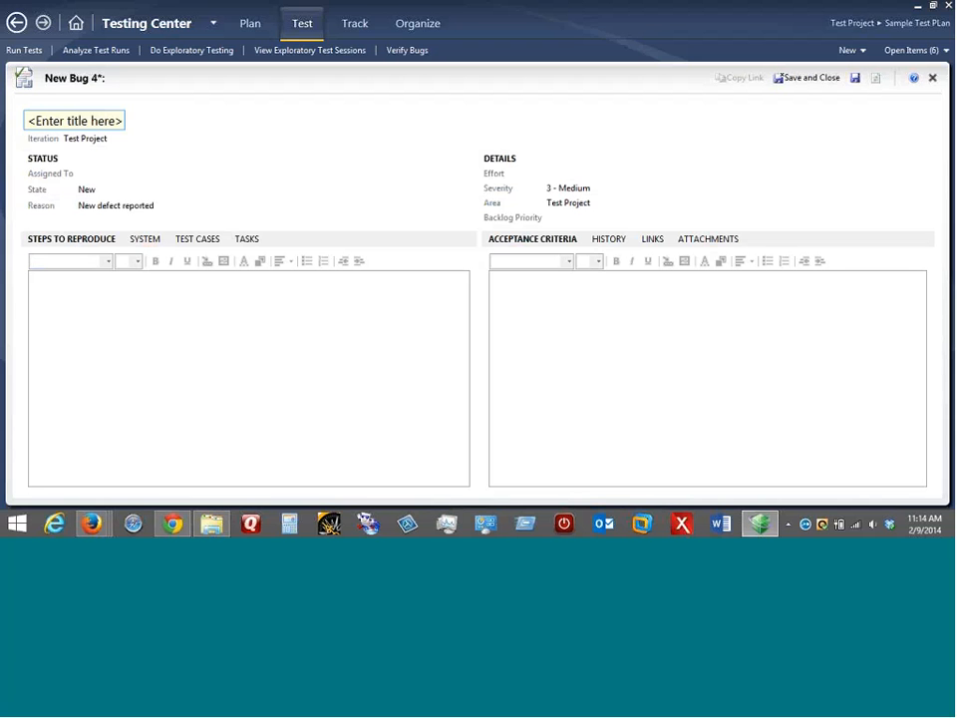
left_click(48, 291)
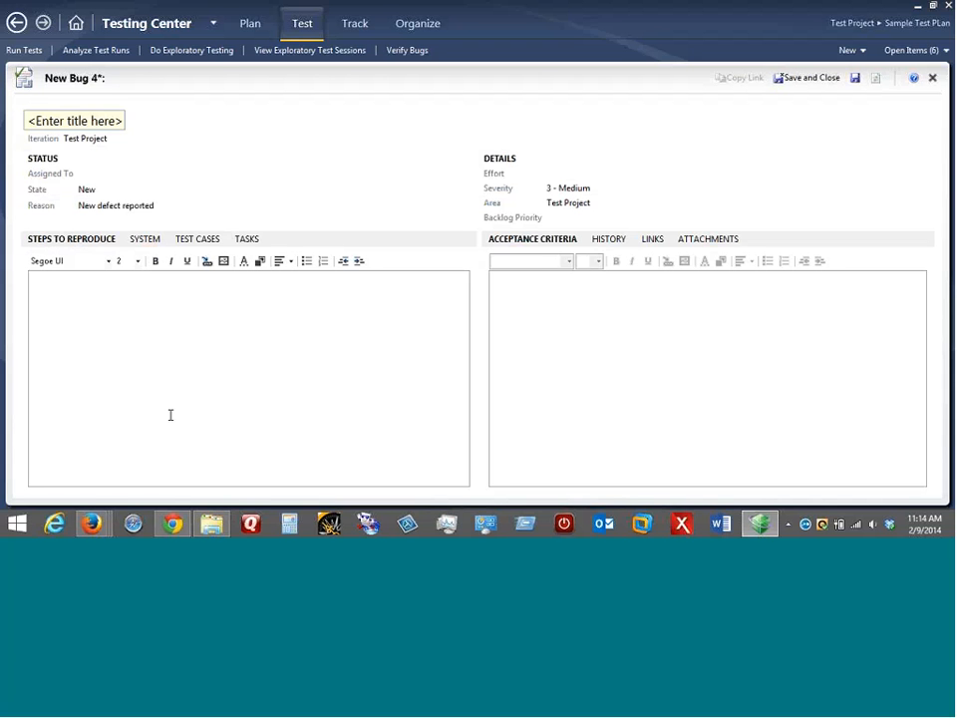
left_click(206, 241)
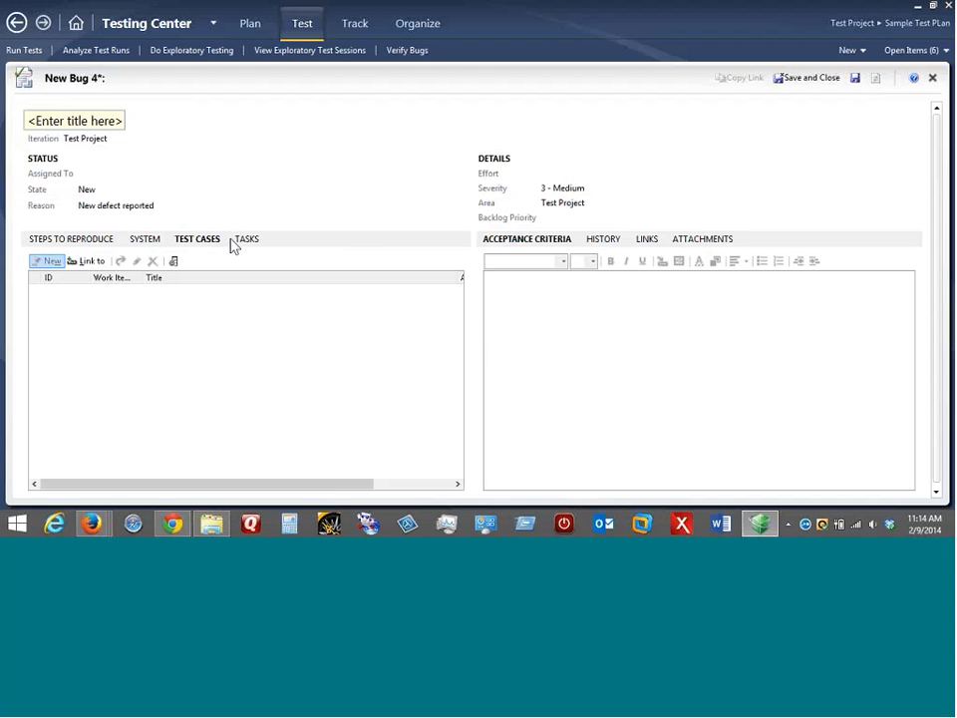
left_click(240, 241)
left_click(43, 242)
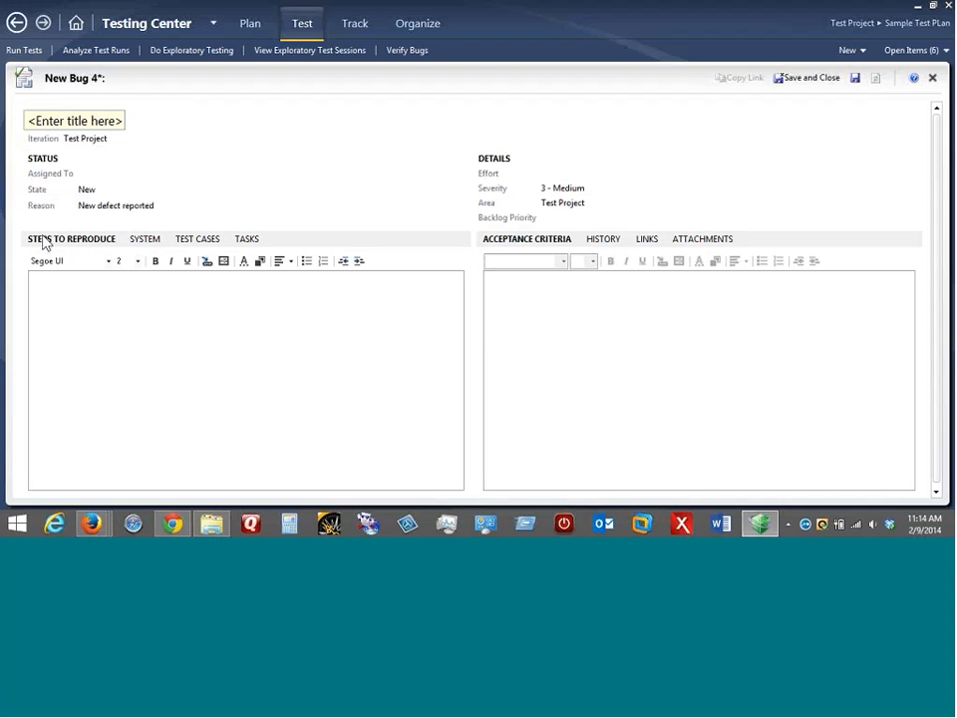
left_click(932, 79)
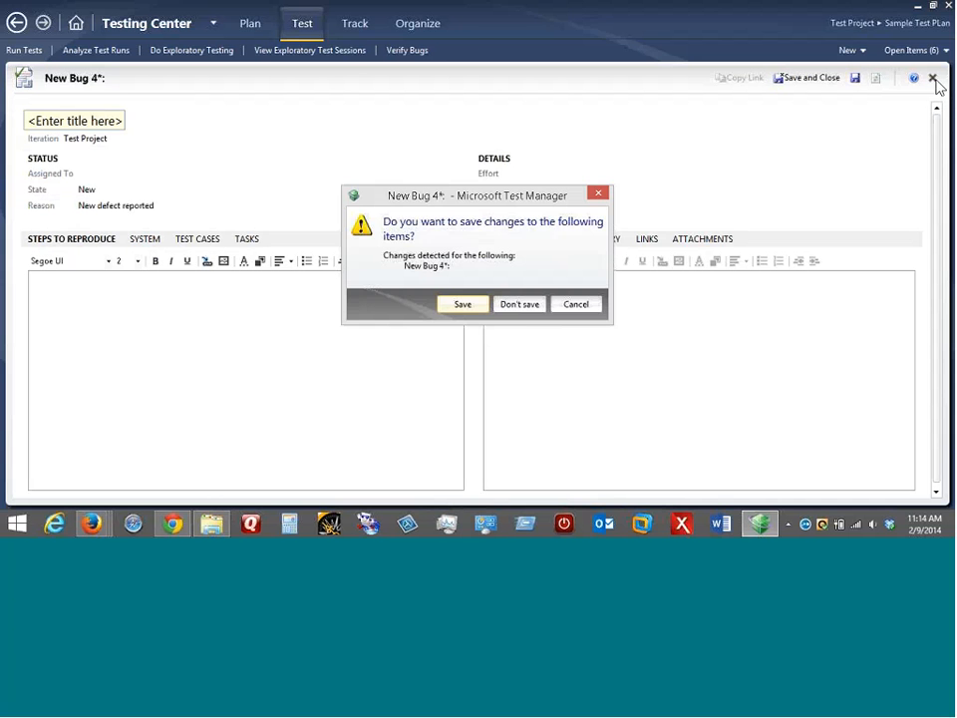
left_click(520, 304)
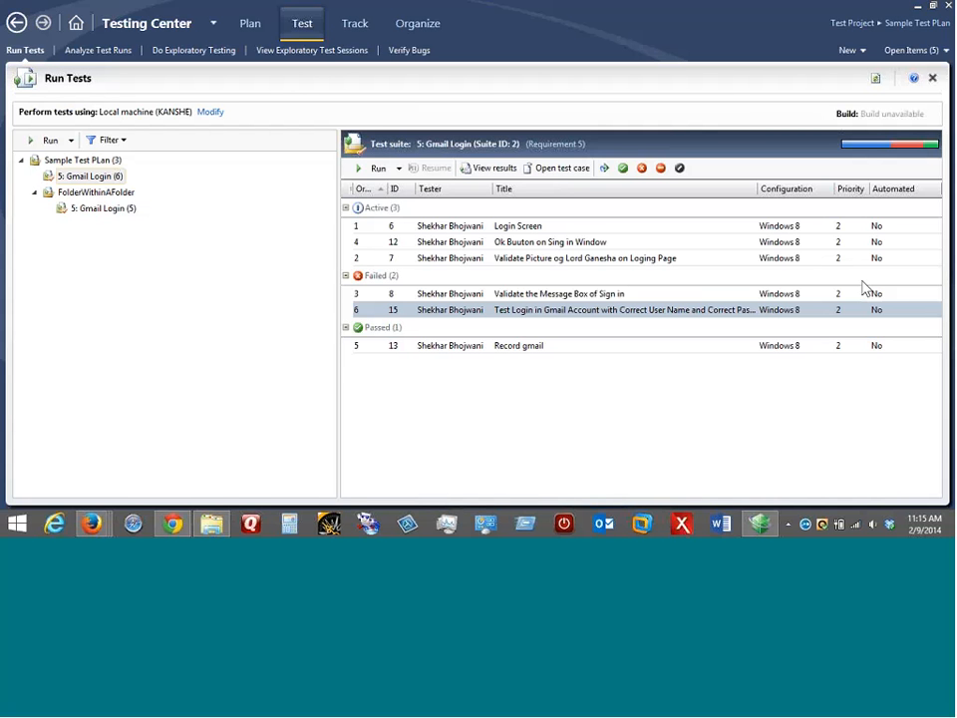
- Adjust the system volume with the volume keys
key("XF86AudioLowerVolume")
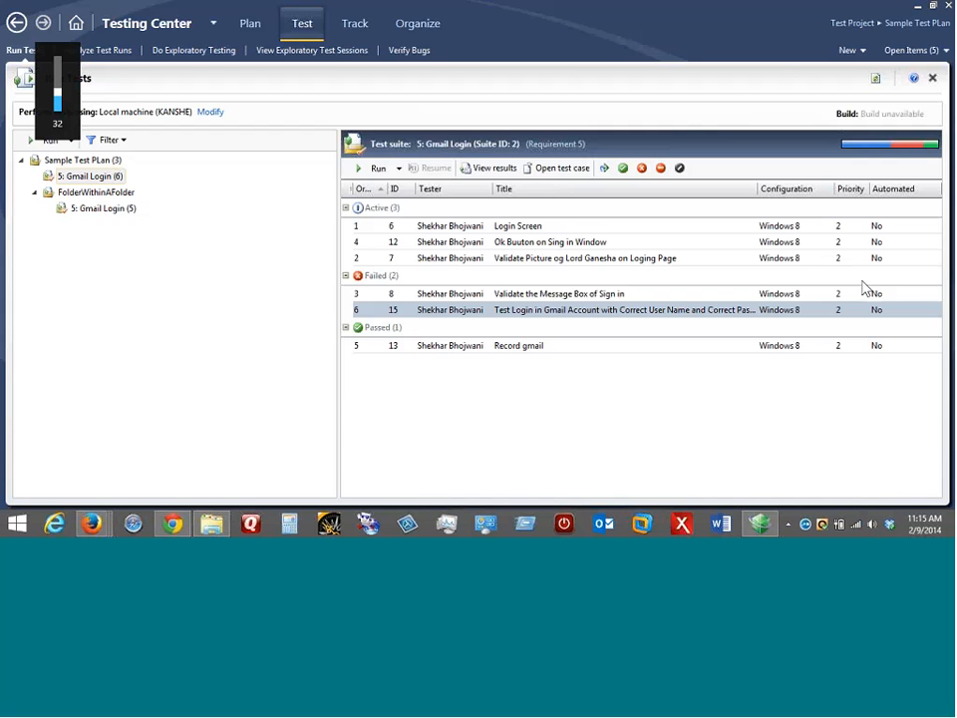
key("XF86AudioRaiseVolume")
key("XF86AudioRaiseVolume")
key("XF86AudioRaiseVolume")
key("XF86AudioRaiseVolume")
key("XF86AudioRaiseVolume")
key("XF86AudioRaiseVolume")
key("XF86AudioRaiseVolume")
key("XF86AudioRaiseVolume")
key("XF86AudioRaiseVolume")
key("XF86AudioRaiseVolume")
key("XF86AudioRaiseVolume")
key("XF86AudioRaiseVolume")
key("XF86AudioRaiseVolume")
key("XF86AudioRaiseVolume")
key("XF86AudioRaiseVolume")
key("XF86AudioRaiseVolume")
key("XF86AudioRaiseVolume")
key("XF86AudioRaiseVolume")
key("XF86AudioRaiseVolume")
key("XF86AudioRaiseVolume")
key("XF86AudioRaiseVolume")
key("XF86AudioRaiseVolume")
key("XF86AudioRaiseVolume")
key("XF86AudioRaiseVolume")
key("XF86AudioRaiseVolume")
key("XF86AudioRaiseVolume")
key("XF86AudioRaiseVolume")
key("XF86AudioRaiseVolume")
key("XF86AudioRaiseVolume")
key("XF86AudioRaiseVolume")
key("XF86AudioRaiseVolume")
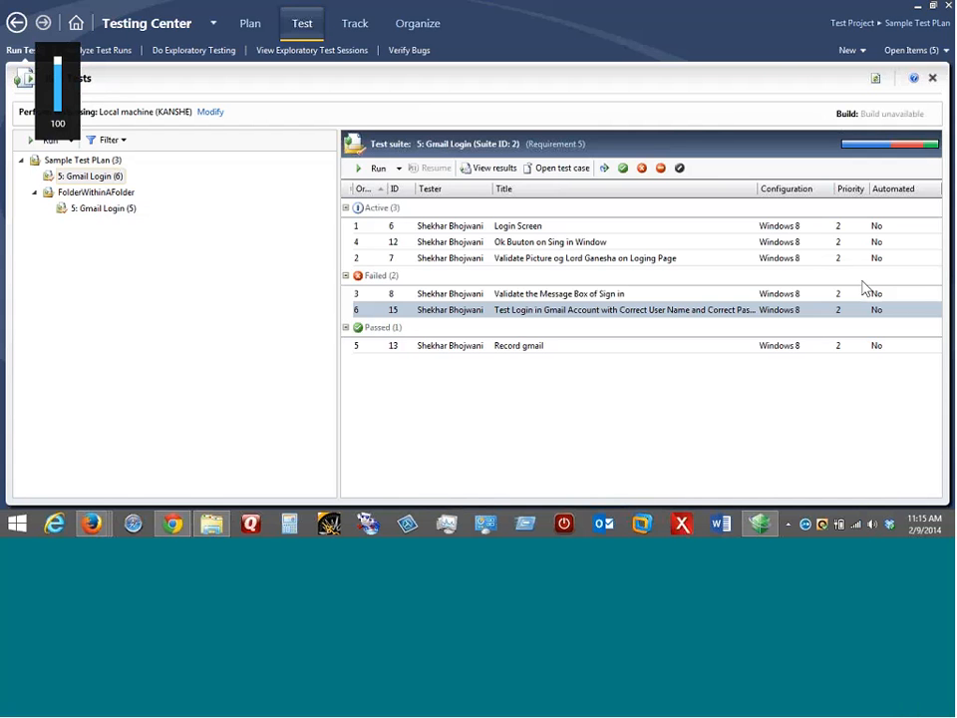